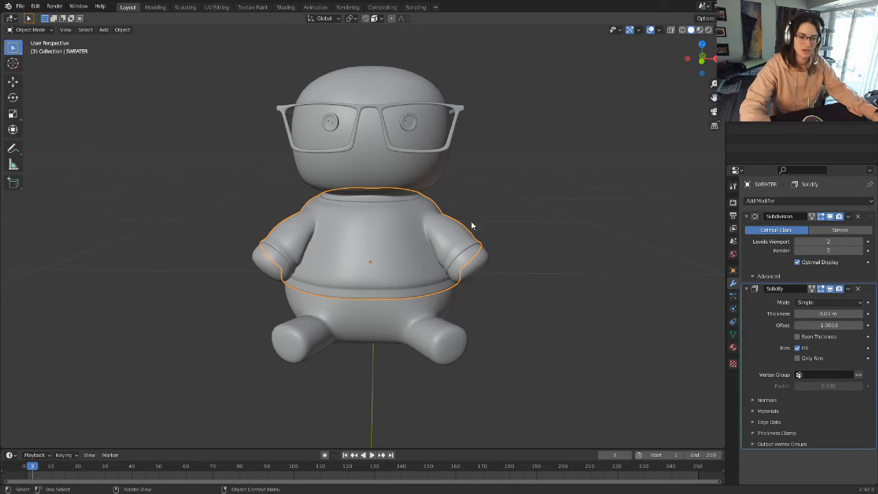
Step: Switch to the Shading workspace and frame the selected sweater in its 3D viewport
mouse_move(452, 263)
middle_mouse_down()
mouse_move(496, 268)
mouse_move(469, 265)
middle_mouse_up()
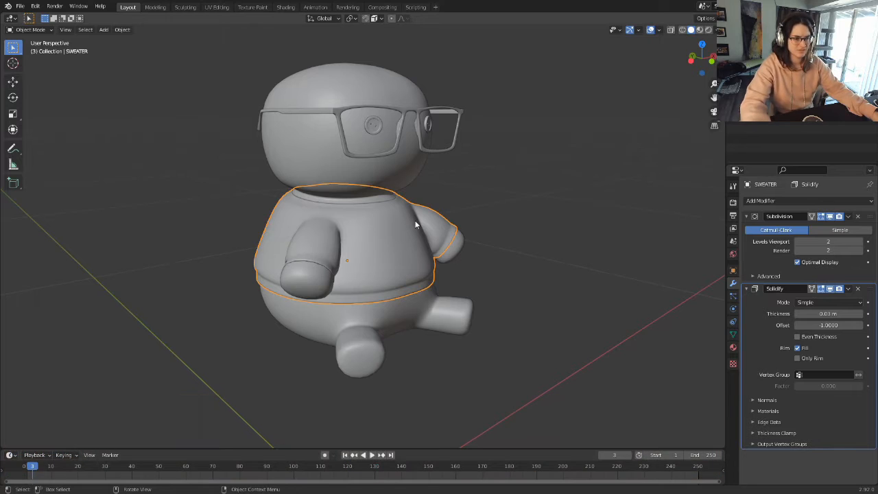
left_click(284, 7)
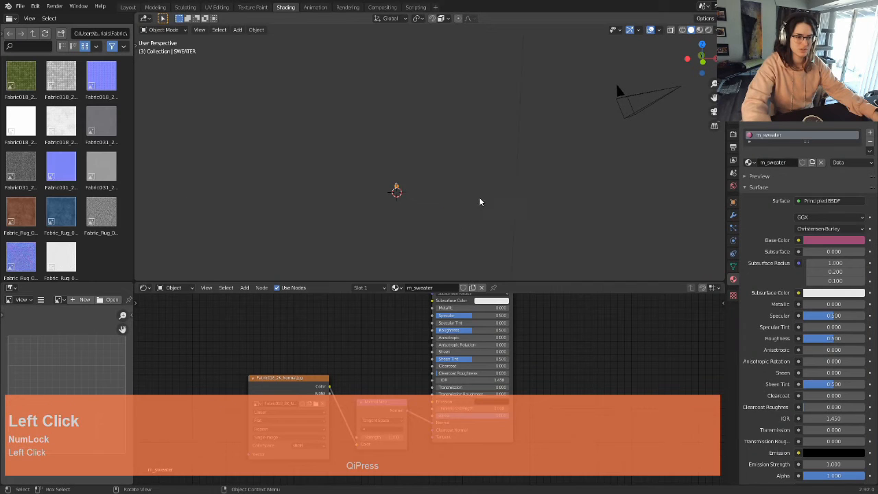
scroll(447, 196, "up", 1)
scroll(389, 206, "down", 1)
key("grave")
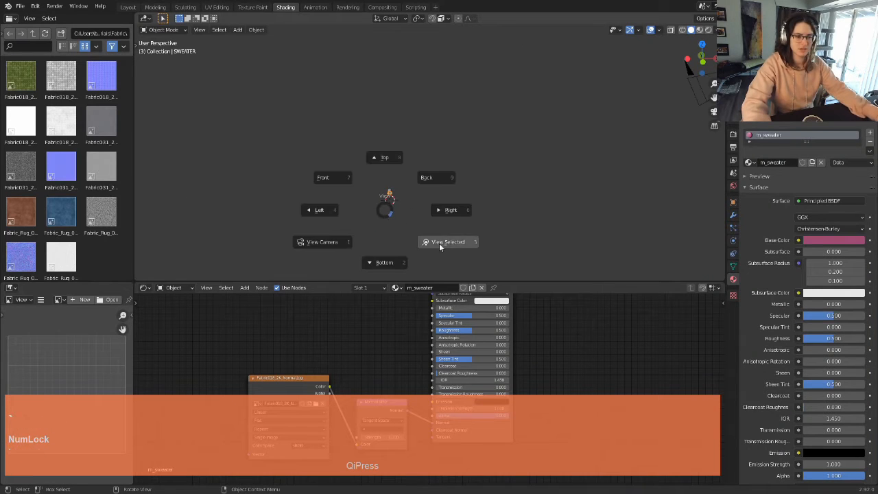
left_click(442, 242)
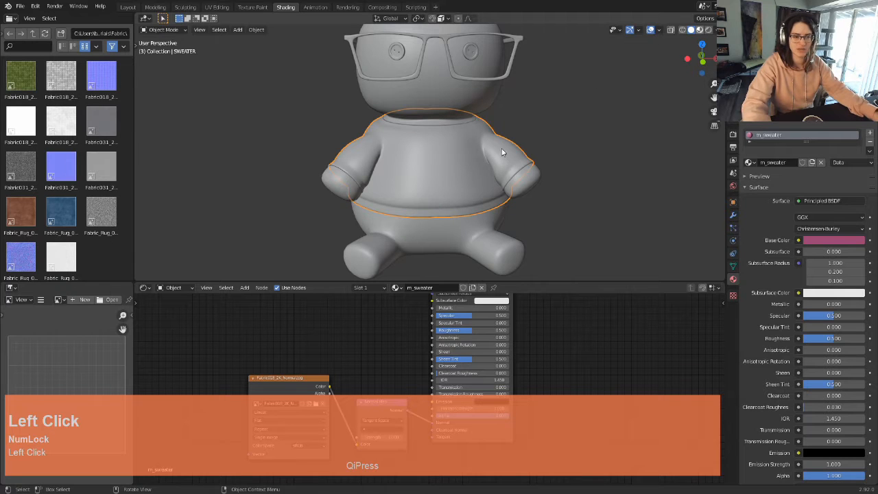
Step: Show the Shading viewport in Material Preview and inspect the sweater's fabric from several angles
left_click(700, 30)
middle_click_drag(553, 186, 448, 202)
scroll(426, 184, "up", 3)
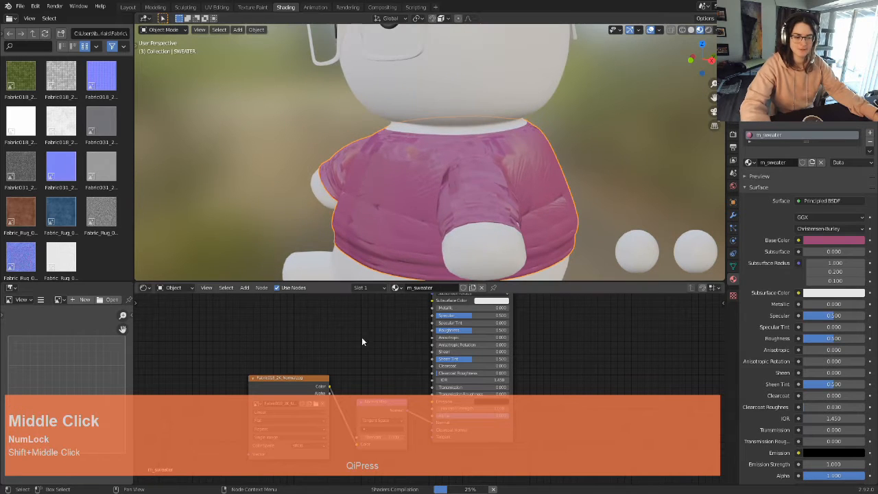
scroll(505, 122, "down", 2)
middle_click_drag(506, 122, 471, 205)
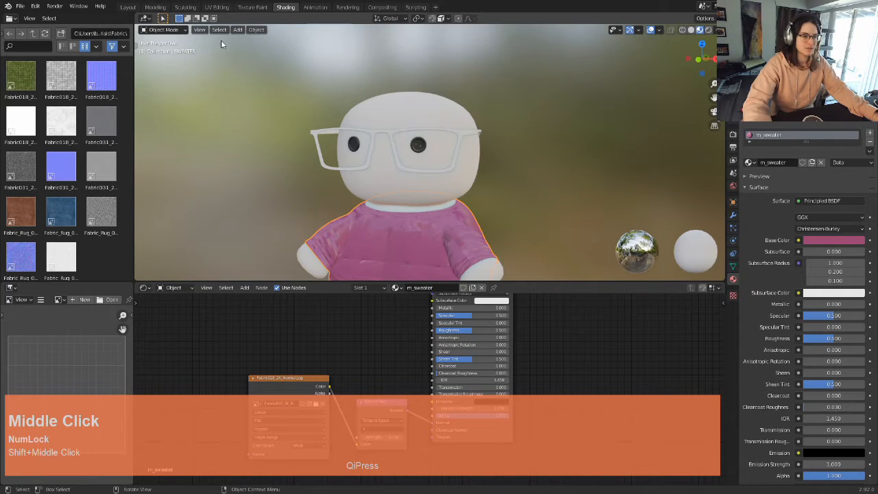
middle_click_drag(304, 133, 324, 77, "shift")
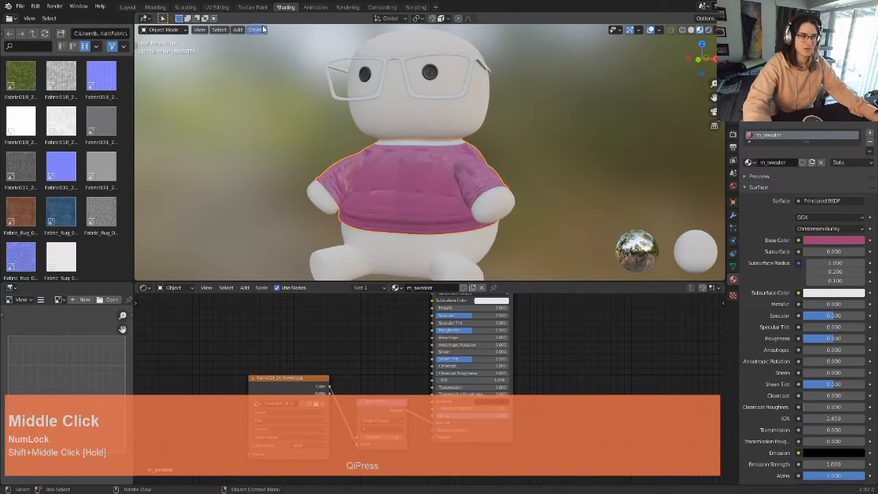
Step: Switch to the UV Editing workspace and bring the whole character into close view in the 3D viewport
left_click(217, 7)
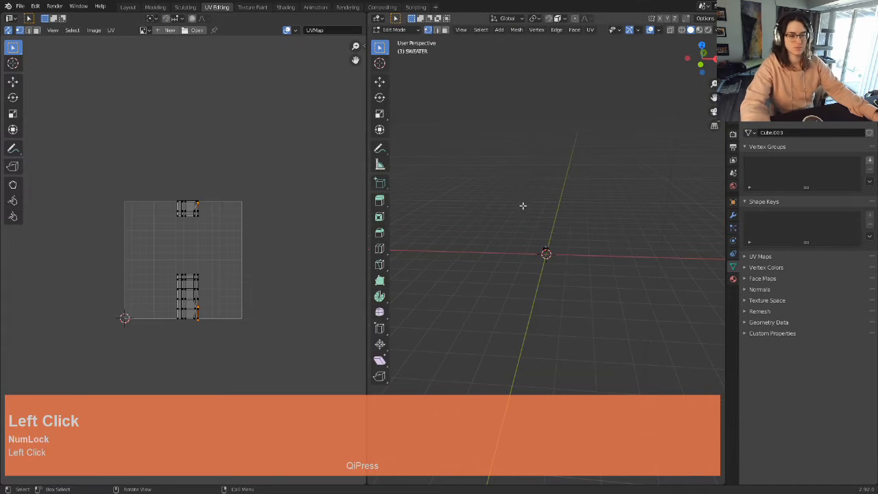
scroll(568, 250, "up", 5)
scroll(568, 250, "up", 5)
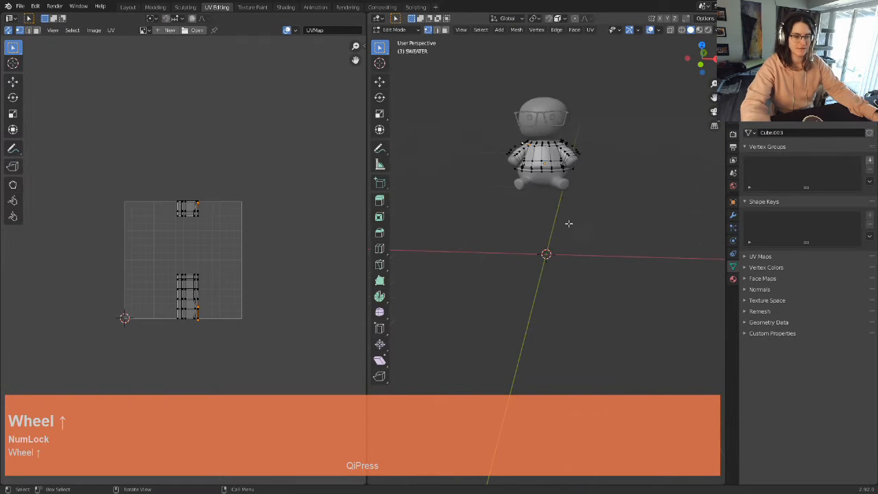
middle_click_drag(567, 98, 589, 226, "shift")
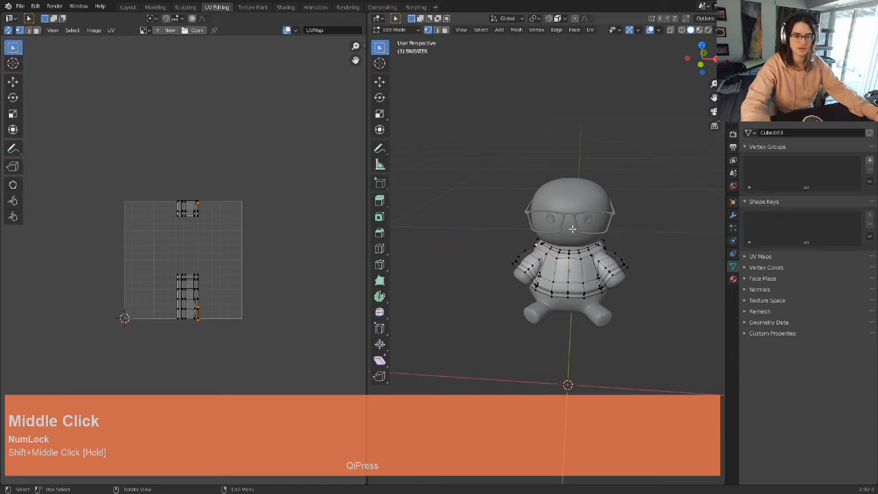
scroll(576, 241, "down", 5)
scroll(569, 260, "up", 1)
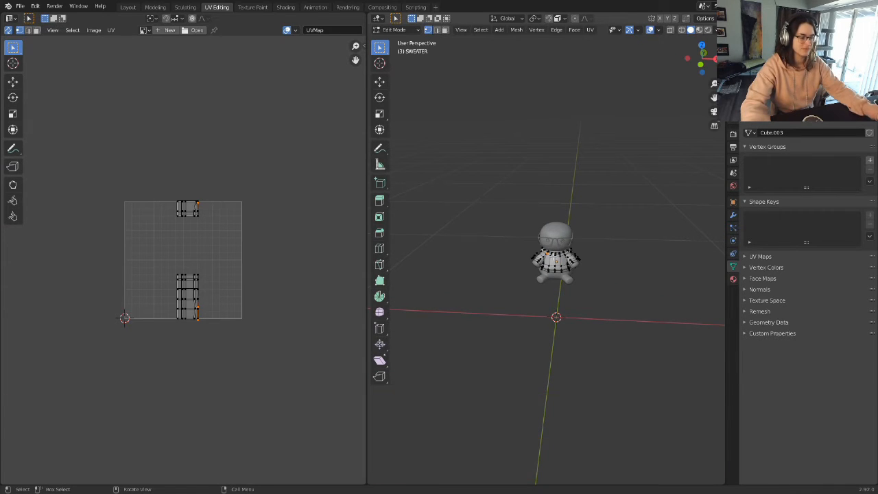
key("grave")
left_click(619, 293)
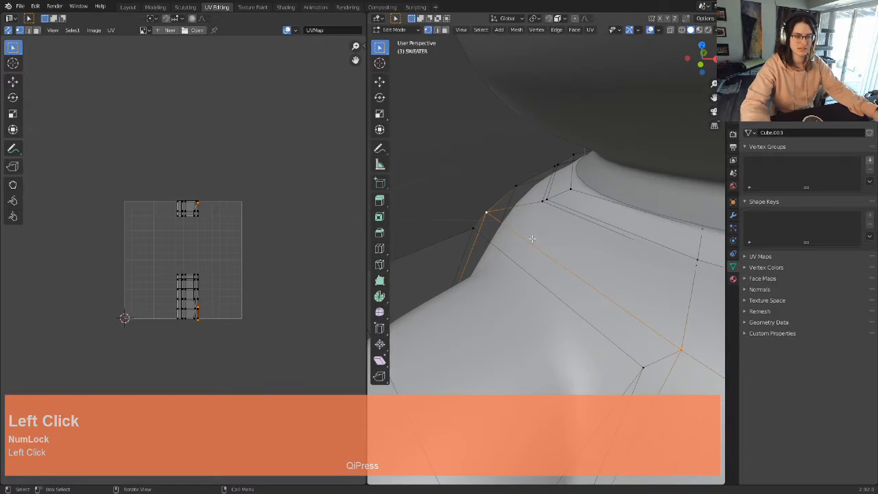
scroll(549, 243, "down", 4)
scroll(548, 242, "up", 5)
scroll(603, 264, "down", 8)
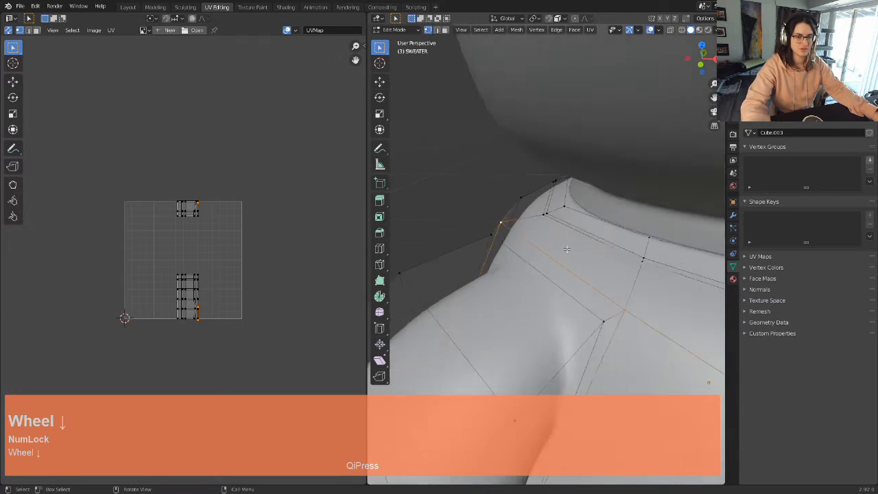
middle_click_drag(604, 263, 542, 242, "shift")
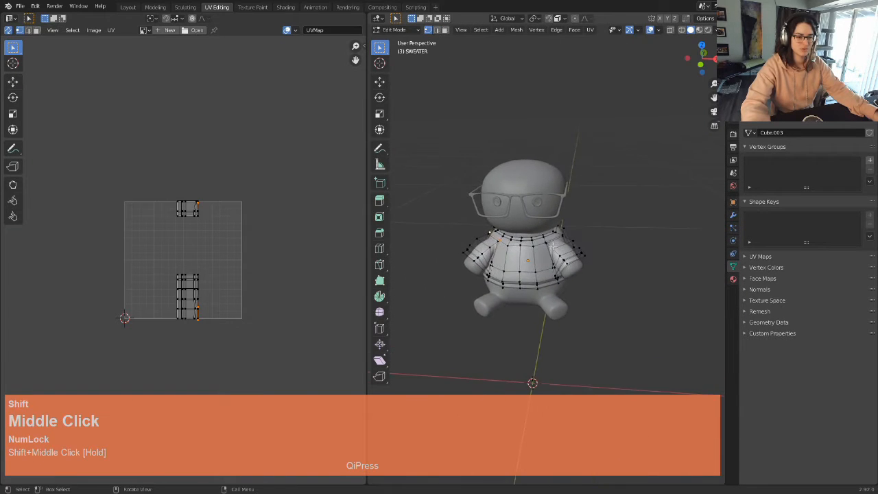
scroll(549, 244, "up", 3)
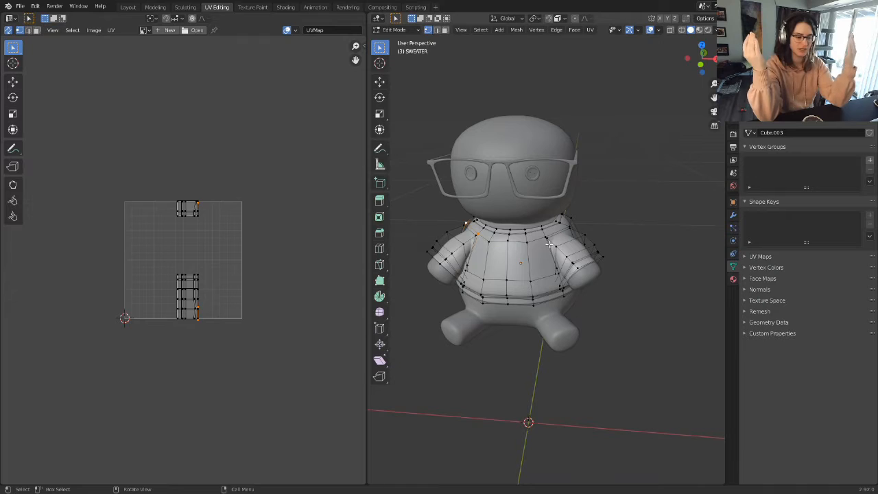
Step: Set the 3D viewport's Clip Start to 0.001 m in its view settings
key("n")
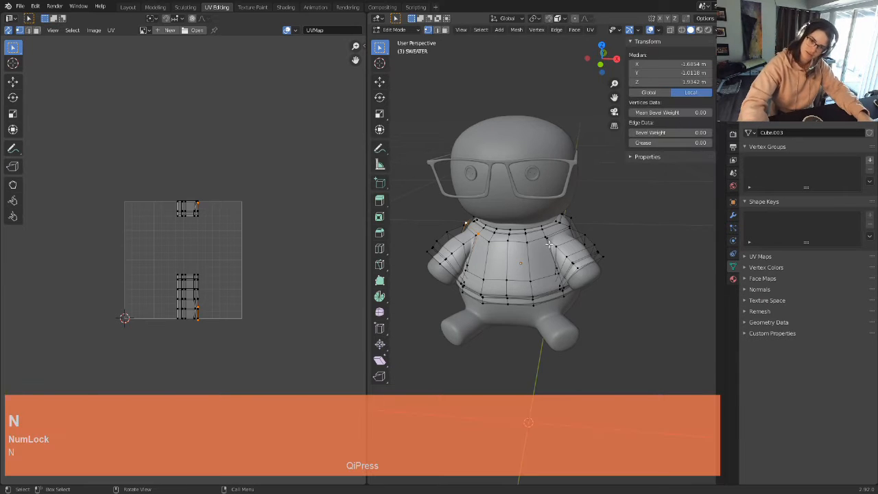
left_click(713, 86)
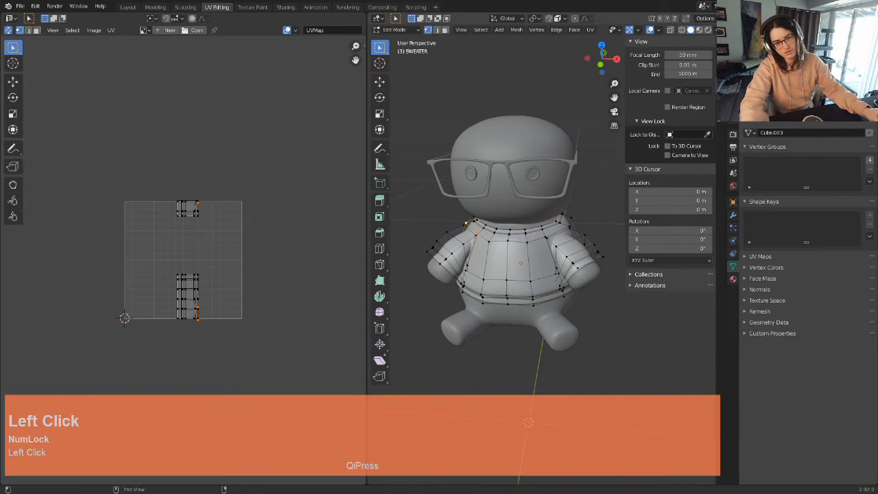
left_click(685, 64)
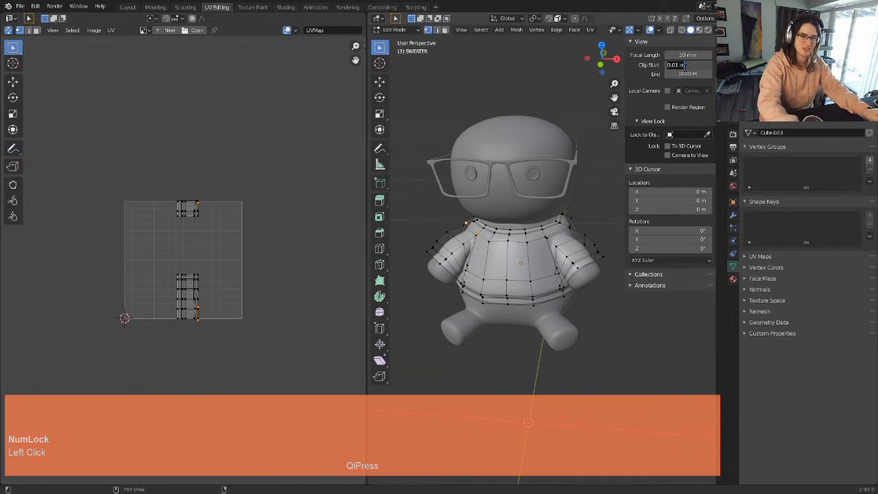
type("0.001")
key("Return")
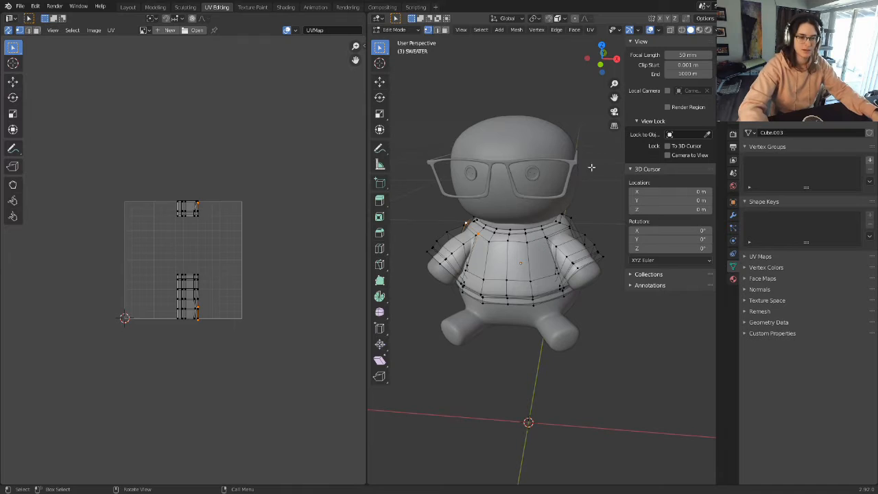
scroll(511, 258, "down", 2)
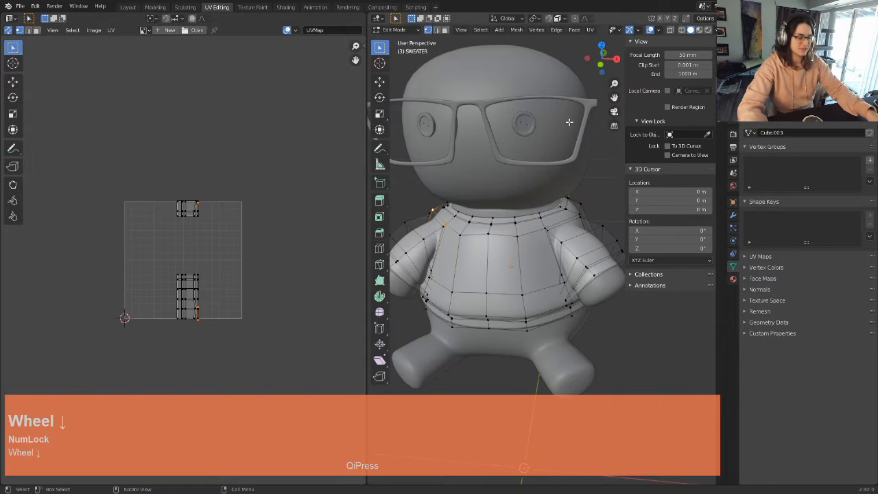
Step: Show the UV editor's sidebar and hide the 3D viewport's sidebar, leaving no sweater vertices selected
key("n")
left_click(6, 31)
left_click(524, 149)
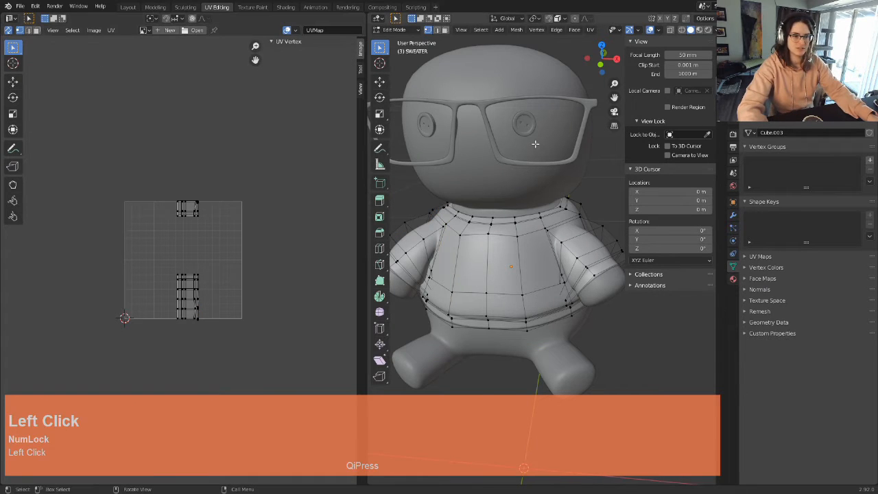
key("n")
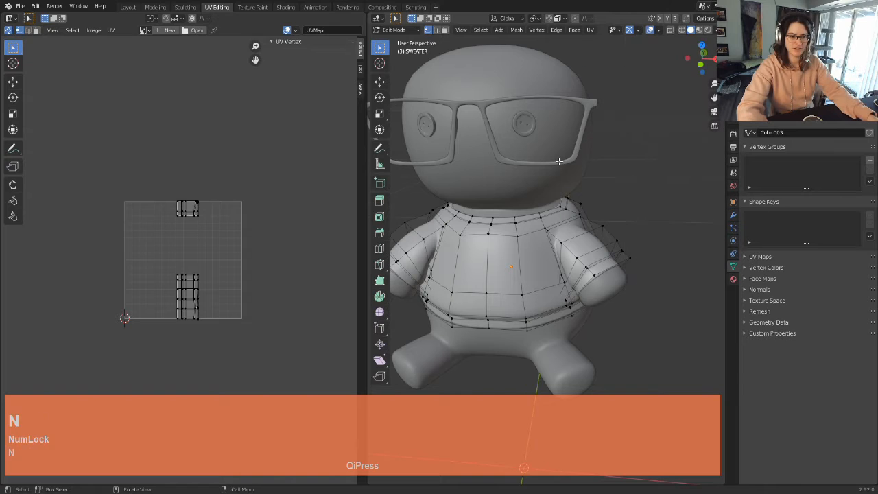
scroll(569, 159, "down", 2)
middle_click_drag(525, 152, 580, 165, "shift")
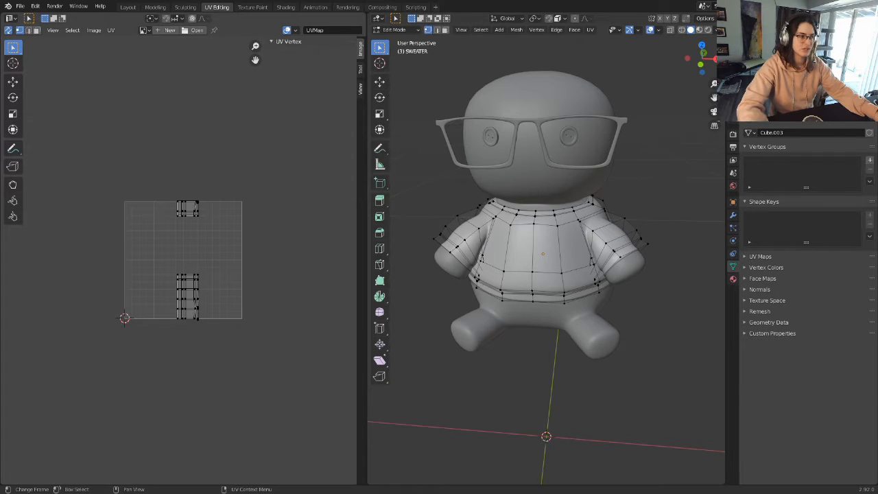
Step: Turn off UV sync selection and display the sweater in Material Preview in the 3D viewport
left_click(8, 31)
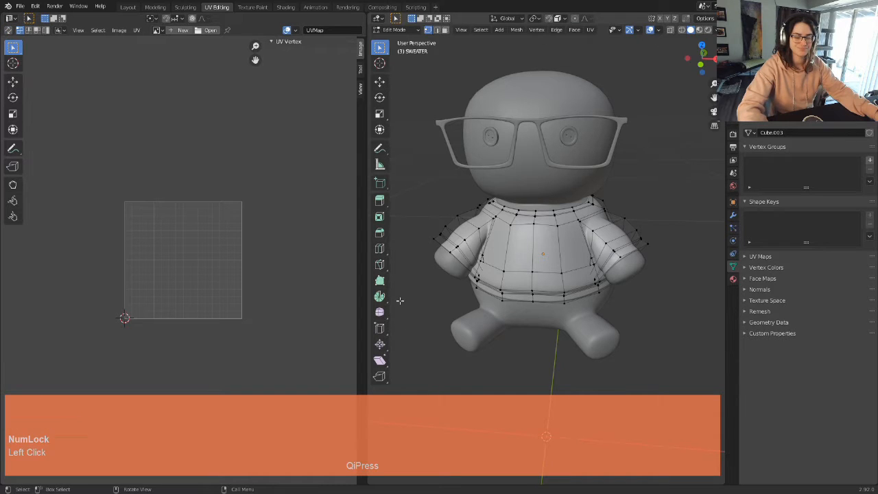
left_click(700, 30)
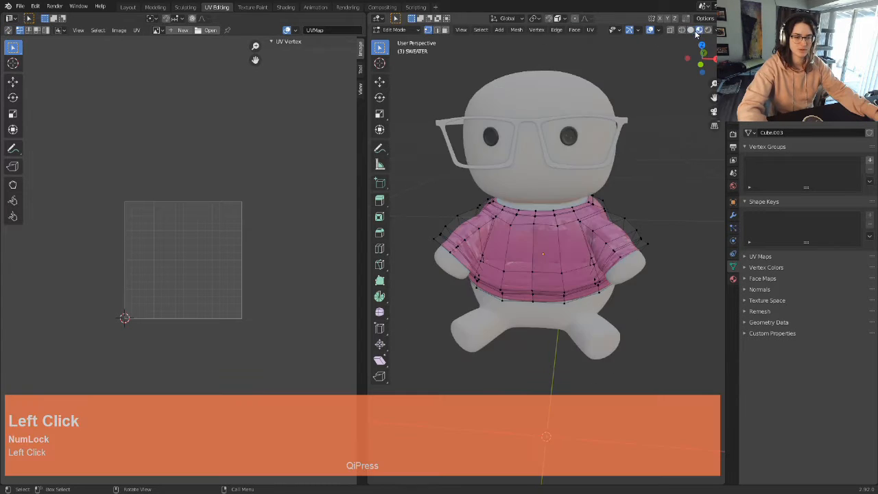
scroll(607, 229, "up", 5)
scroll(552, 289, "down", 2)
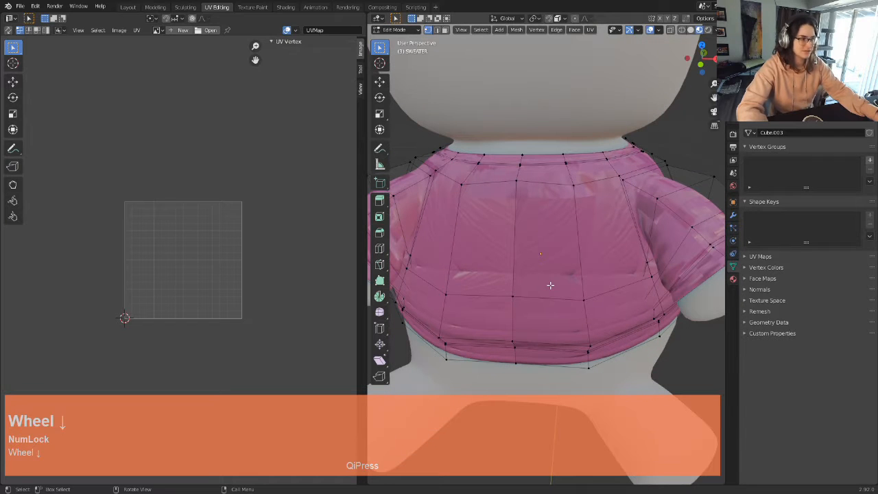
scroll(550, 285, "down", 1)
middle_click_drag(550, 285, 592, 315, "shift")
scroll(602, 303, "down", 1)
key("Tab")
key("Tab")
key("Tab")
key("Tab")
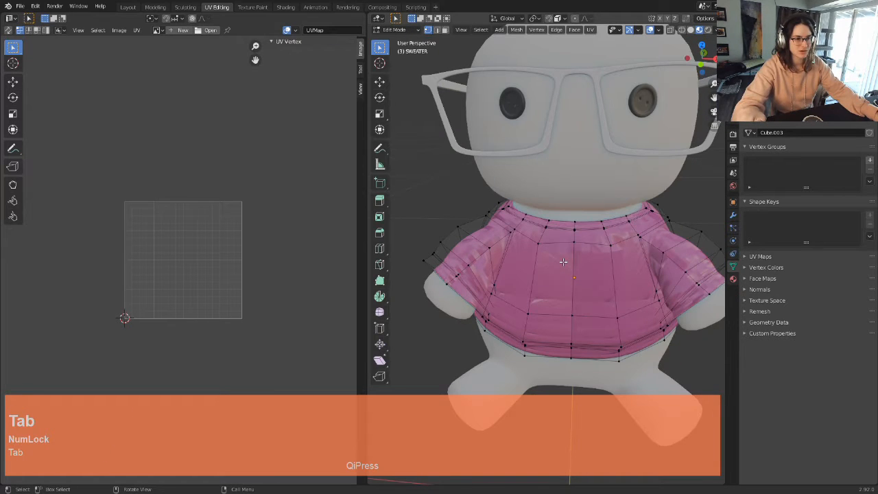
key("Tab")
key("Tab")
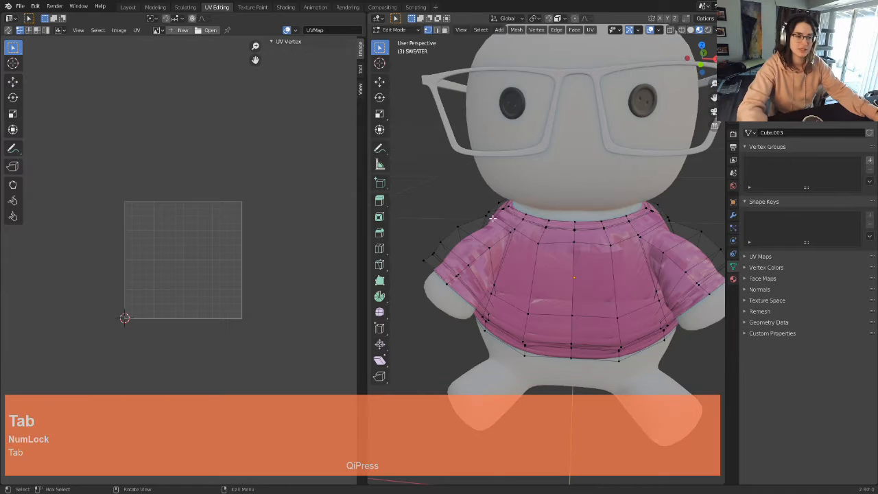
Step: Switch to face selection and select single faces on the sweater's front to view their UVs over the whole fabric normal map
left_click(445, 29)
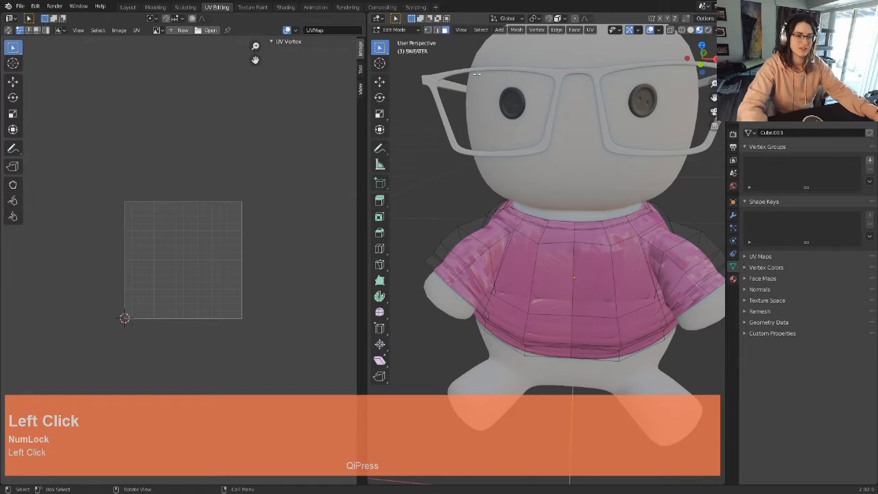
left_click(542, 282)
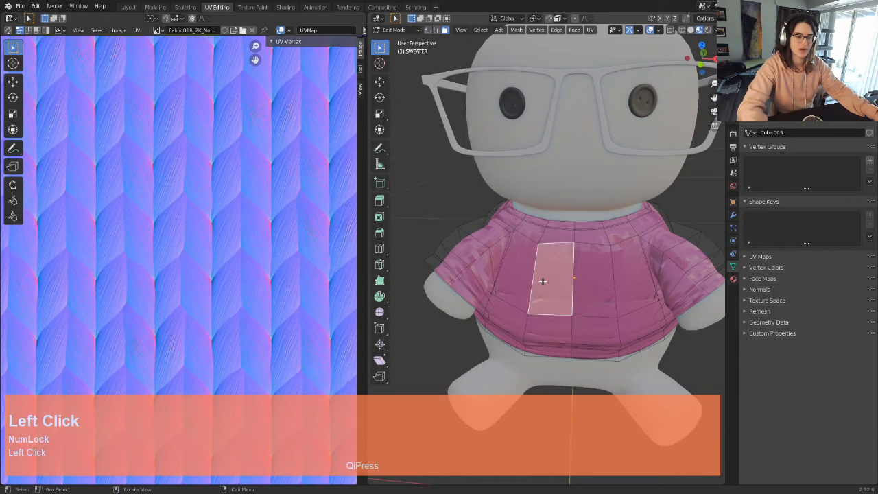
left_click(623, 288)
scroll(194, 216, "down", 4)
scroll(204, 225, "up", 5)
middle_click_drag(217, 218, 198, 199, "shift")
scroll(204, 226, "down", 3)
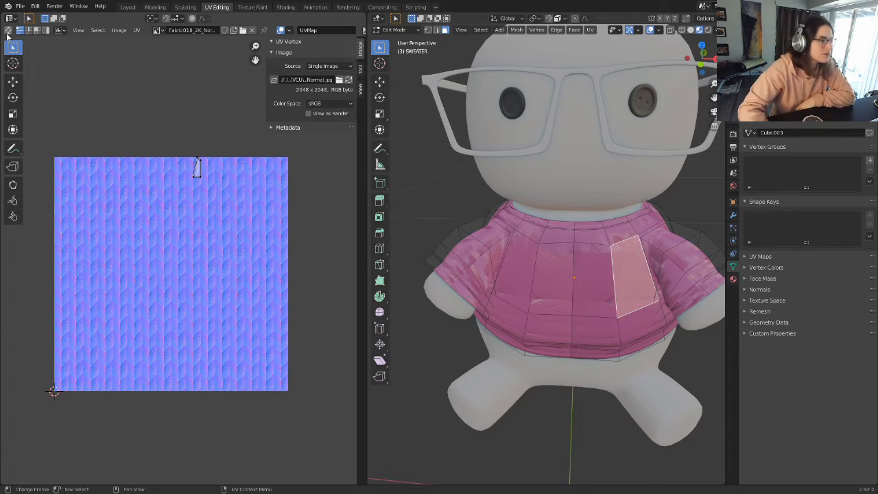
Step: Turn UV sync selection on and select individual UV faces, then a front sweater face, to check how the overlapping layout maps
left_click(8, 32)
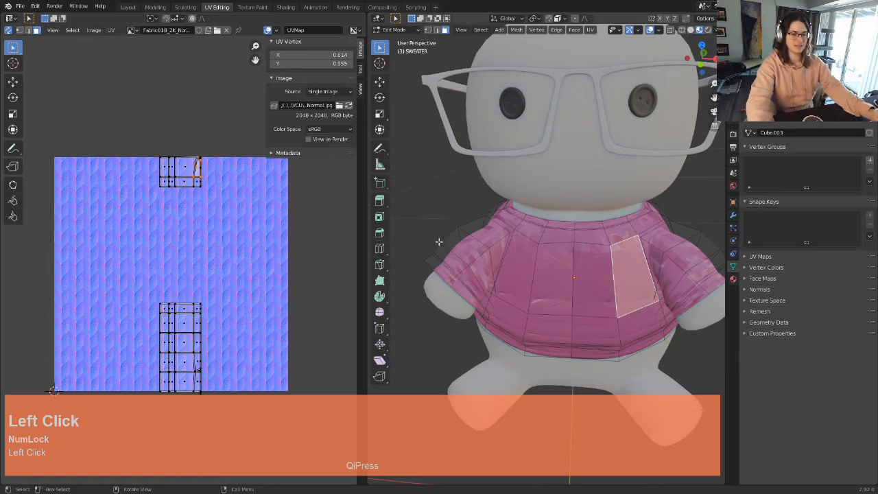
left_click(189, 173)
left_click(189, 330)
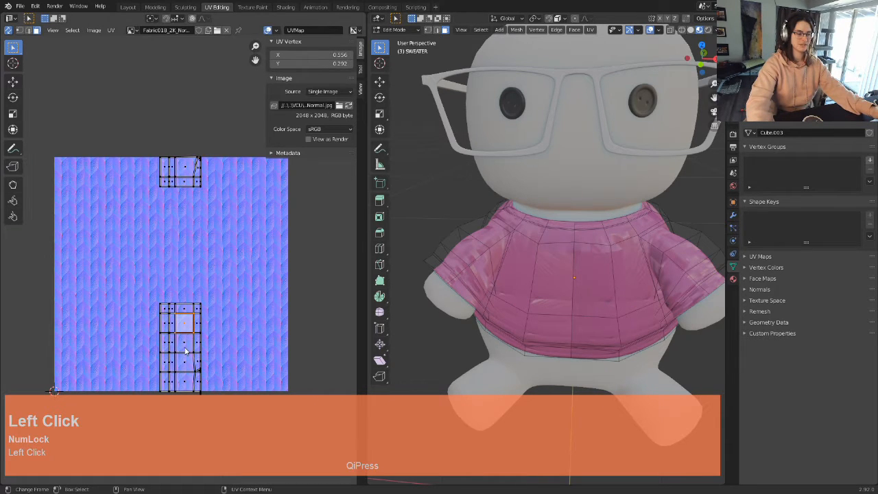
left_click(185, 346)
left_click(184, 364)
left_click(183, 388)
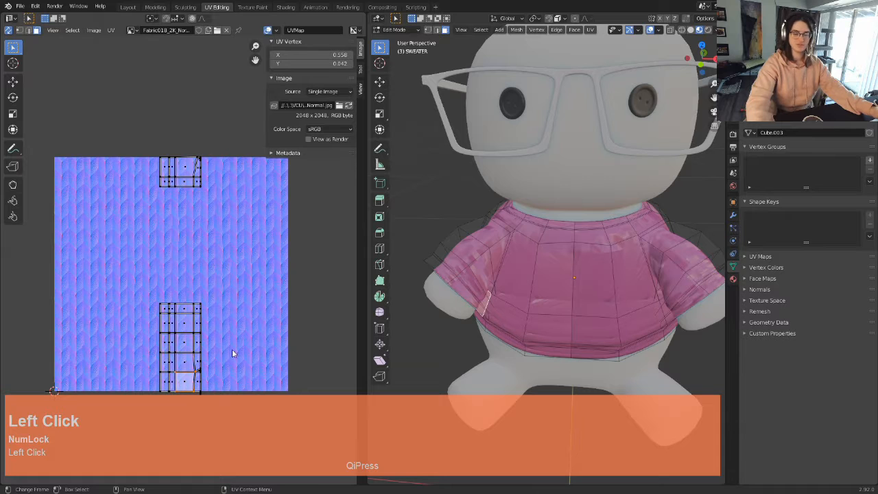
left_click(541, 284)
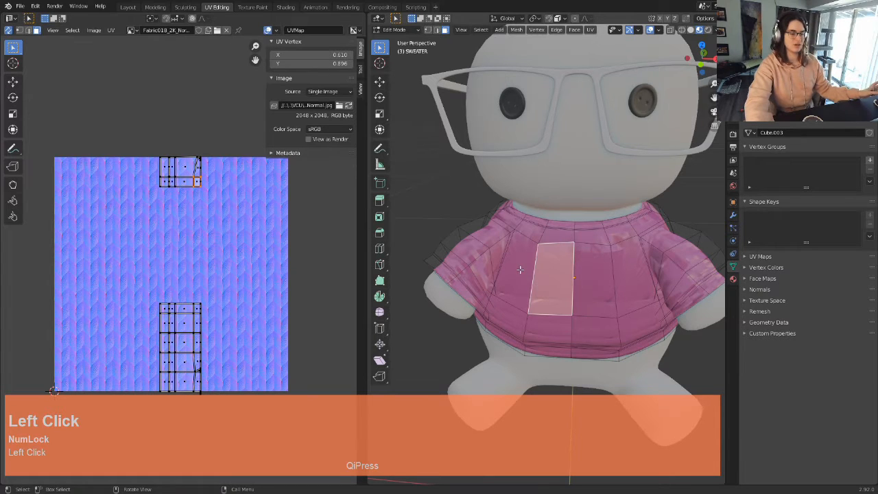
Step: Select a front sweater face, then UV faces in the upper and lower groups, to compare their placement on the knit normal map
left_click(521, 271)
left_click(184, 170)
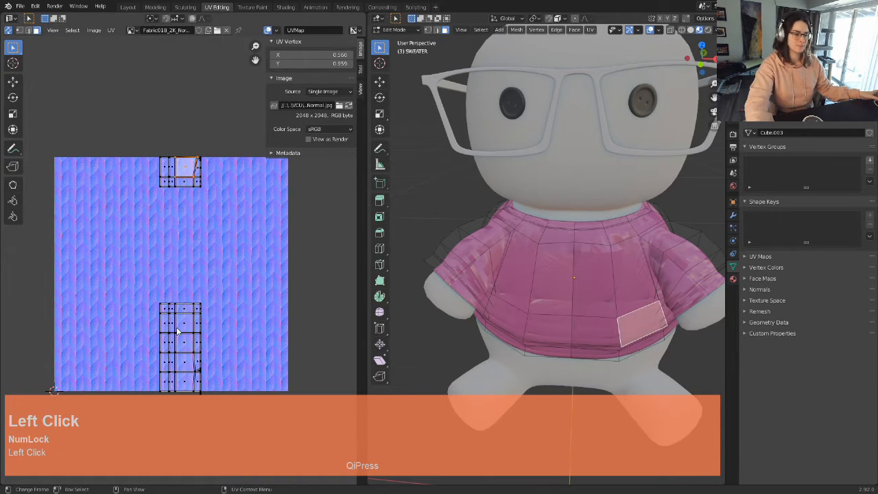
left_click(175, 319)
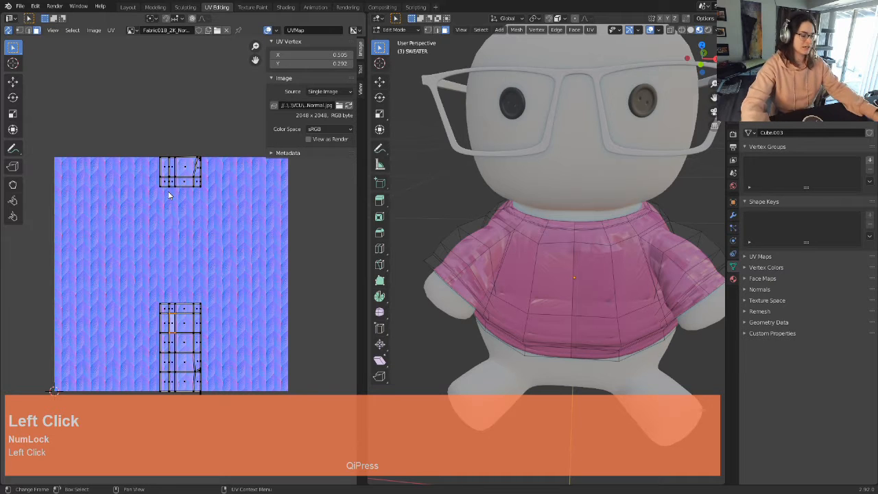
scroll(169, 196, "down", 3)
scroll(247, 276, "up", 5)
scroll(155, 247, "down", 1)
middle_click_drag(198, 233, 210, 161, "shift")
scroll(596, 277, "up", 2)
middle_click_drag(598, 277, 570, 251, "shift")
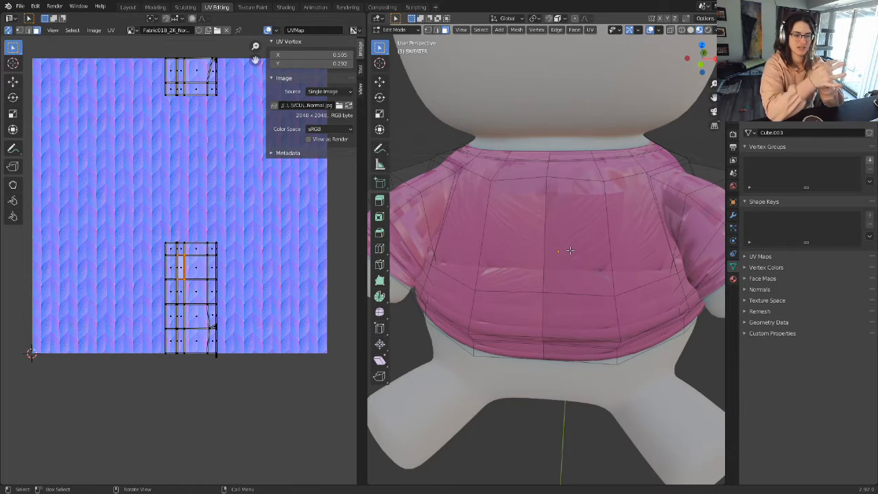
scroll(597, 220, "up", 2)
middle_click_drag(606, 194, 624, 254, "shift")
scroll(590, 202, "down", 3)
Step: Switch the sweater to Object Mode and examine how the knit texture runs across its front and shoulder area
key("Tab")
scroll(554, 267, "up", 2)
middle_click_drag(554, 267, 524, 141, "shift")
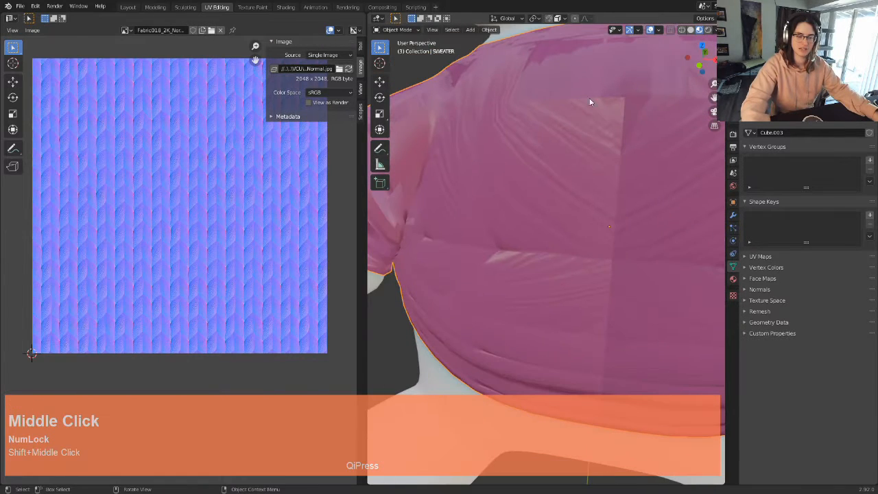
middle_click_drag(610, 174, 545, 275, "shift")
scroll(620, 218, "down", 1)
middle_click_drag(620, 217, 506, 264)
mouse_move(635, 268)
middle_mouse_down()
mouse_move(649, 270)
mouse_move(652, 288)
mouse_move(596, 288)
mouse_move(625, 268)
middle_mouse_up()
scroll(632, 254, "down", 1)
scroll(616, 263, "down", 1)
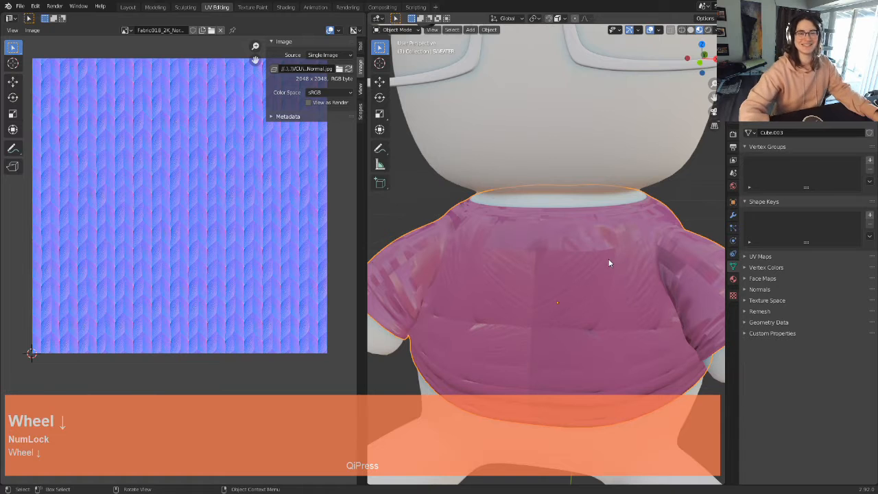
scroll(630, 260, "up", 1)
middle_click_drag(630, 261, 605, 233)
scroll(545, 295, "up", 1)
scroll(637, 238, "down", 1, "shift")
scroll(582, 227, "down", 1)
scroll(551, 221, "down", 1)
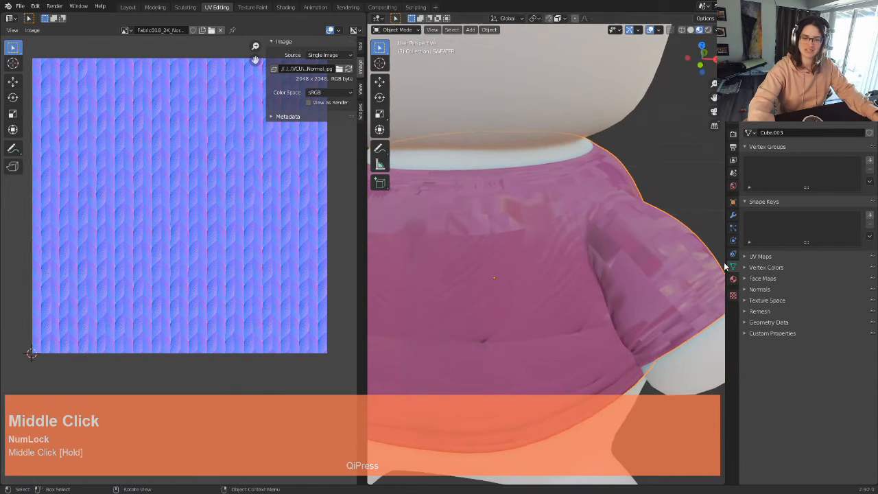
Step: Examine the knit texture on the sweater's sleeves, sides and back, and compare it with the front
scroll(666, 253, "down", 3)
middle_click_drag(666, 252, 506, 274)
scroll(497, 257, "up", 3)
middle_click_drag(491, 246, 673, 257, "shift")
scroll(627, 261, "down", 3)
middle_click_drag(668, 308, 514, 277)
scroll(623, 278, "down", 2)
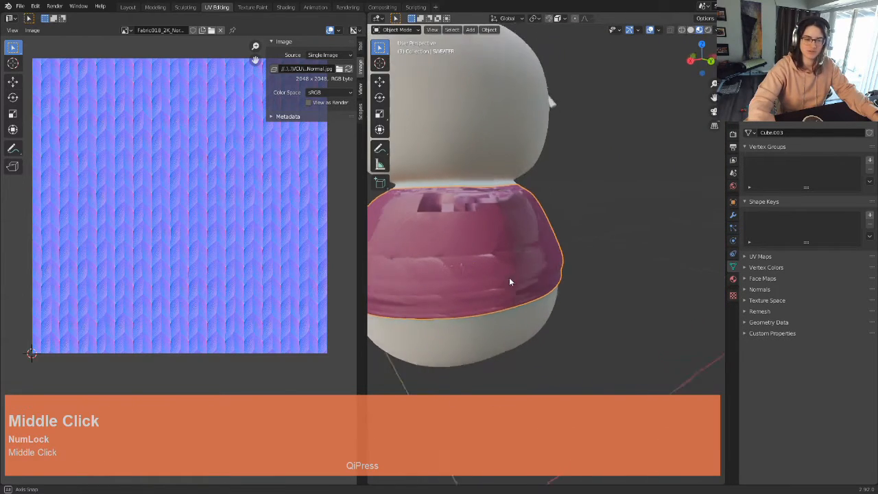
scroll(477, 272, "up", 3)
middle_click_drag(462, 264, 644, 268, "shift")
scroll(603, 264, "down", 3)
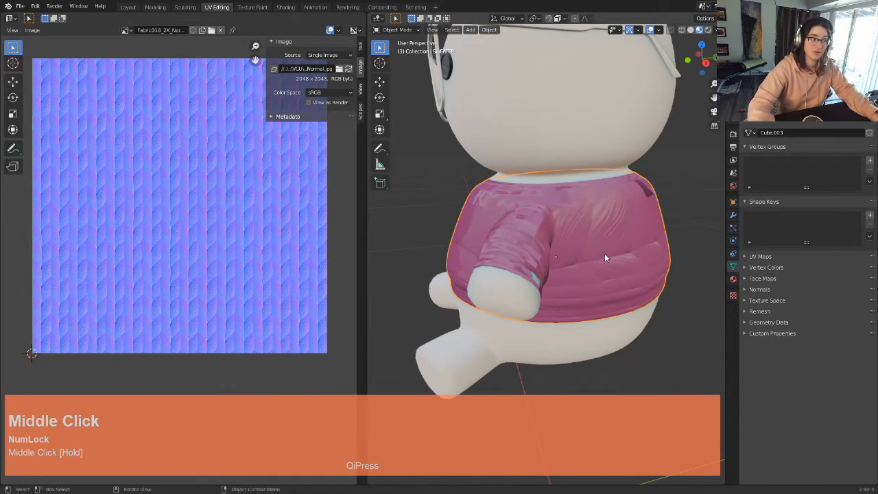
middle_click_drag(509, 288, 592, 287)
scroll(607, 287, "up", 5)
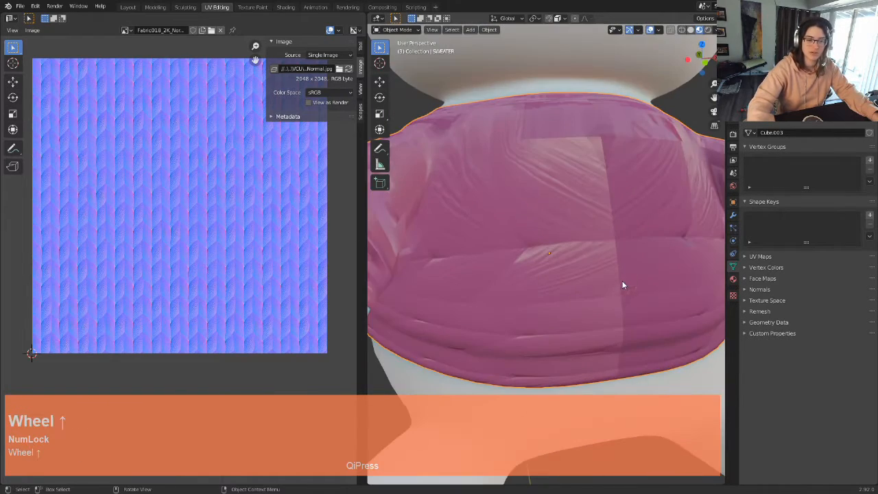
middle_click_drag(628, 253, 587, 263, "shift")
scroll(588, 248, "down", 3)
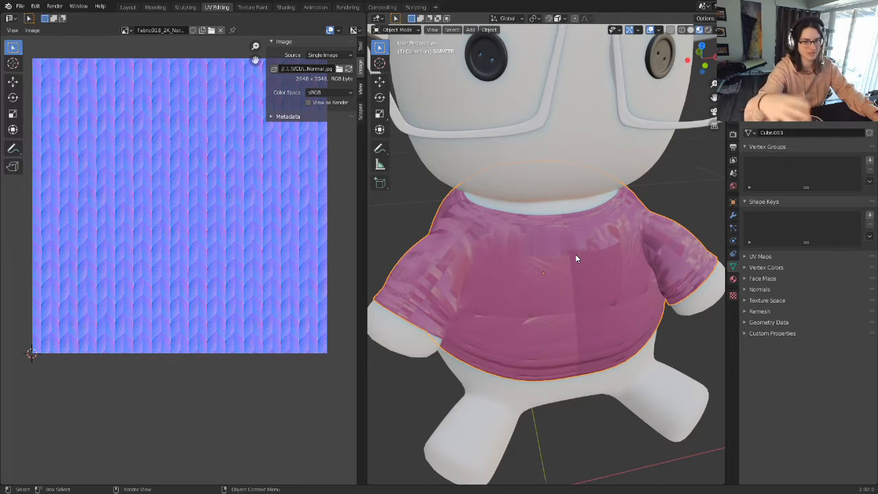
scroll(577, 259, "up", 3)
middle_click_drag(594, 257, 572, 212, "shift")
scroll(594, 215, "down", 2)
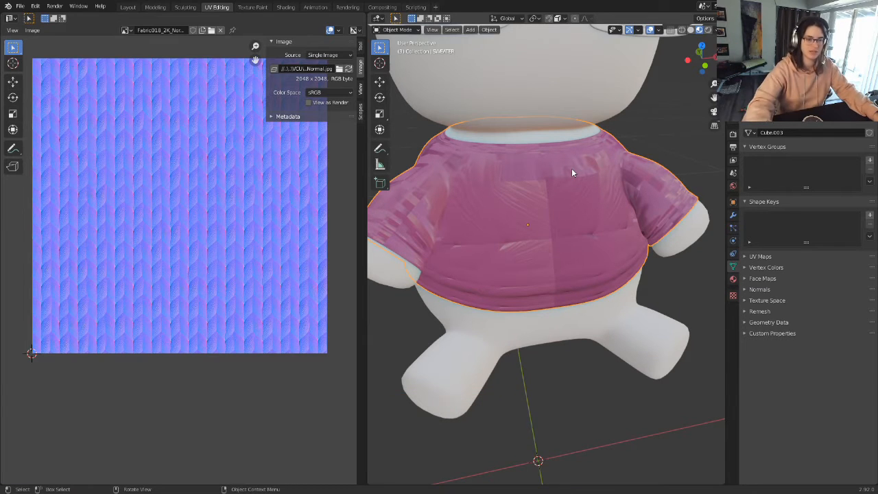
Step: Return to Edit Mode, select front sweater faces one at a time to check their UVs, and keep Fabric018_2K_Normal.jpg as the displayed image
key("Tab")
middle_click_drag(571, 179, 573, 217, "shift")
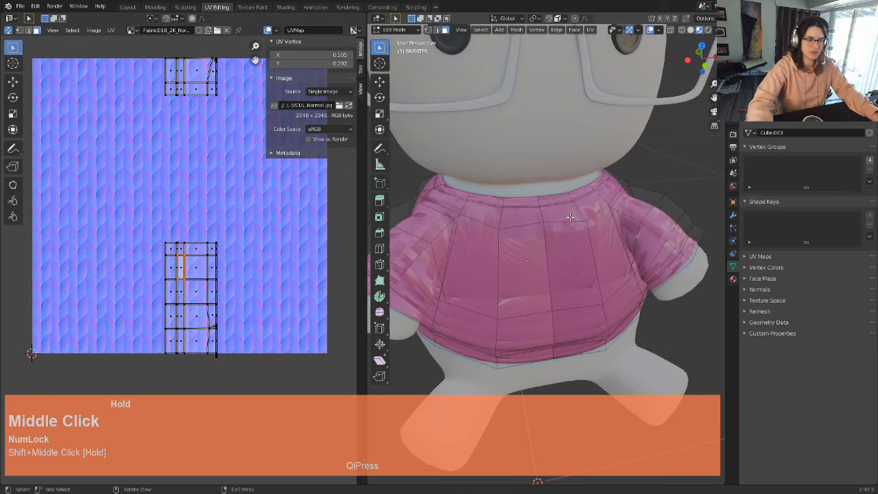
left_click(540, 258)
left_click(570, 260)
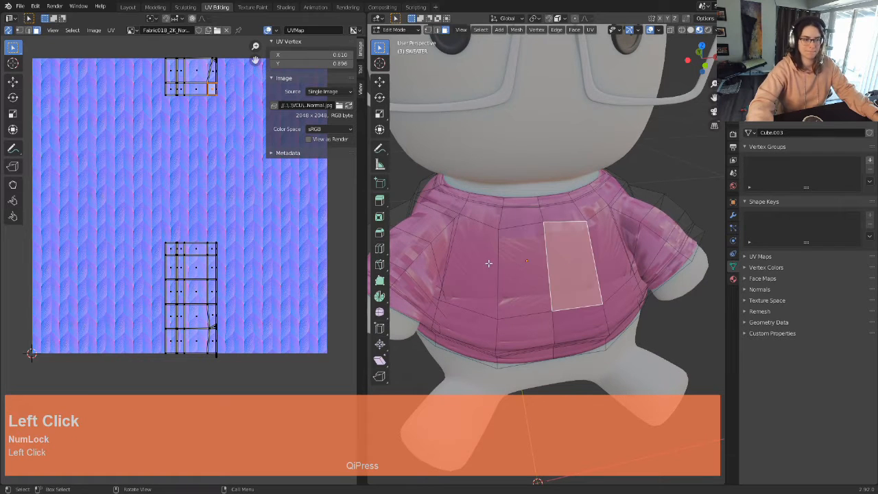
left_click(489, 264)
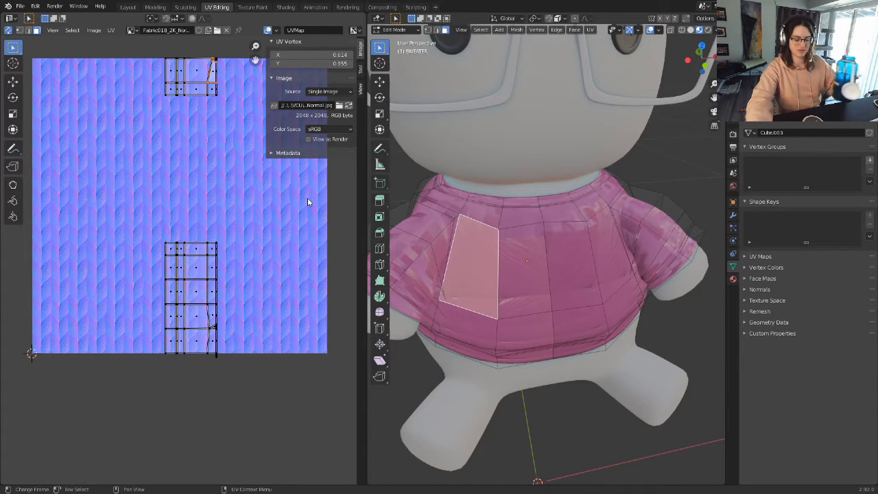
left_click(137, 33)
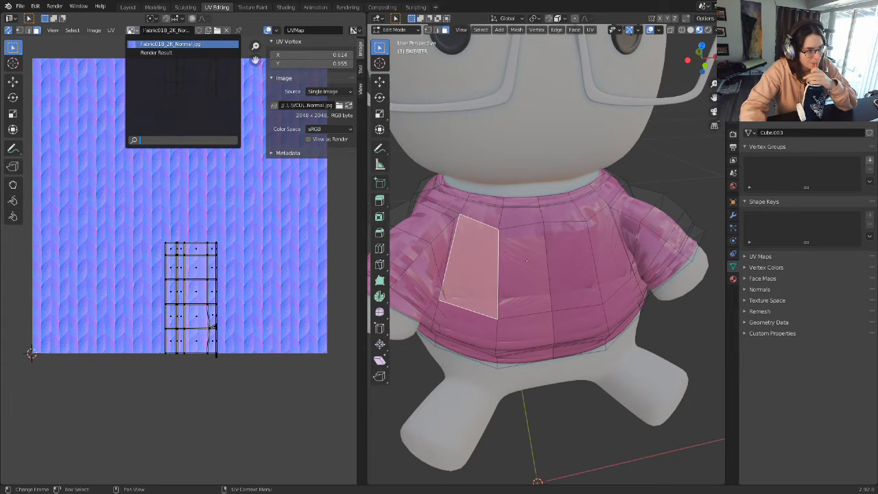
left_click(170, 43)
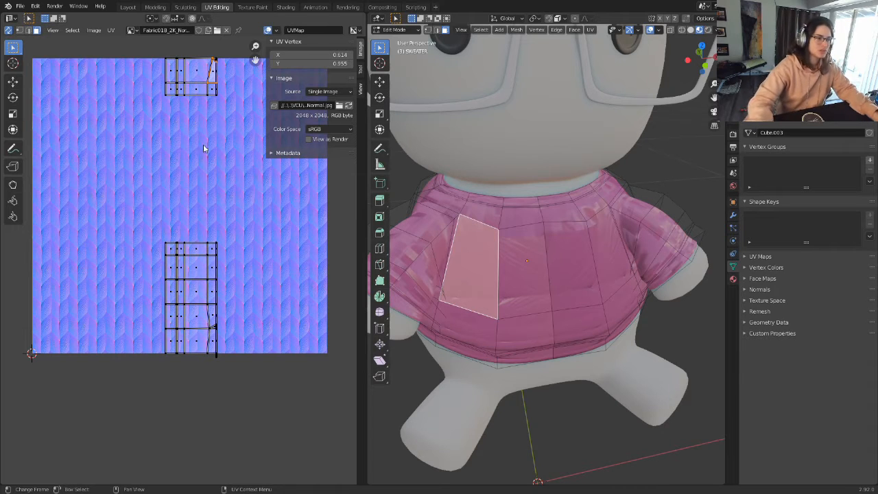
Step: Select all of the sweater's faces and unwrap them with Smart UV Project, using an island margin of 0.01
scroll(541, 278, "up", 3)
middle_click_drag(541, 278, 549, 249, "shift")
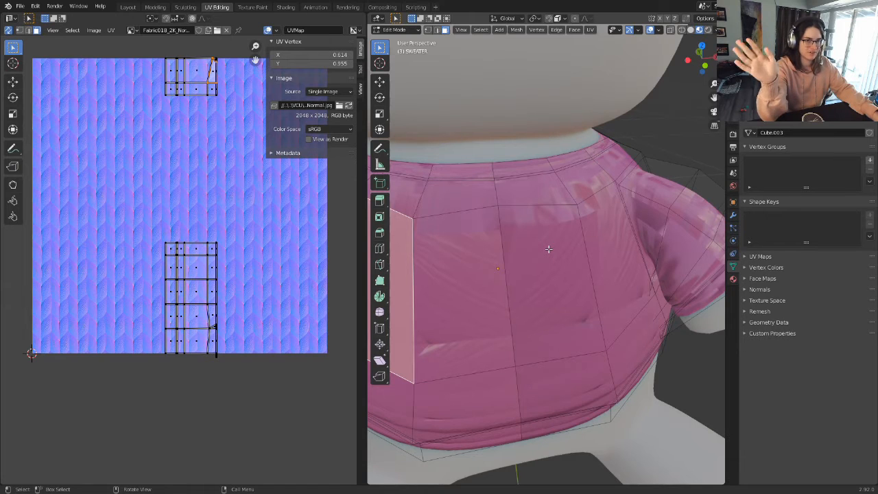
key("a")
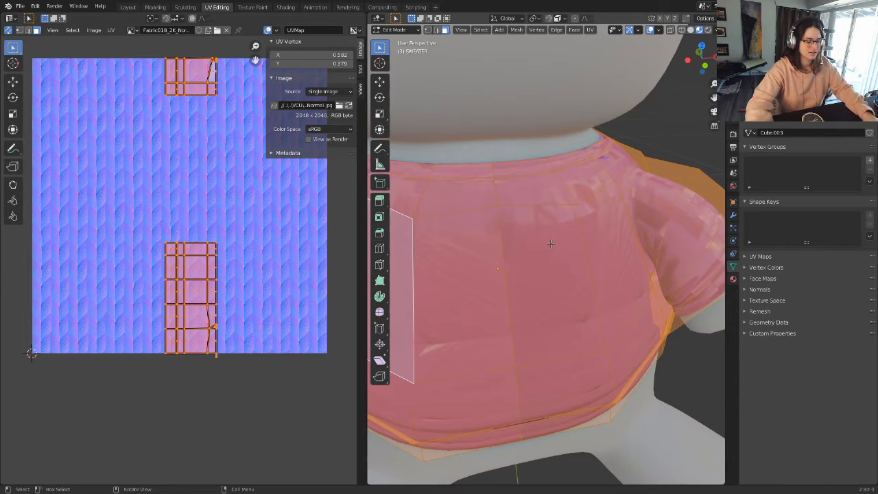
key("u")
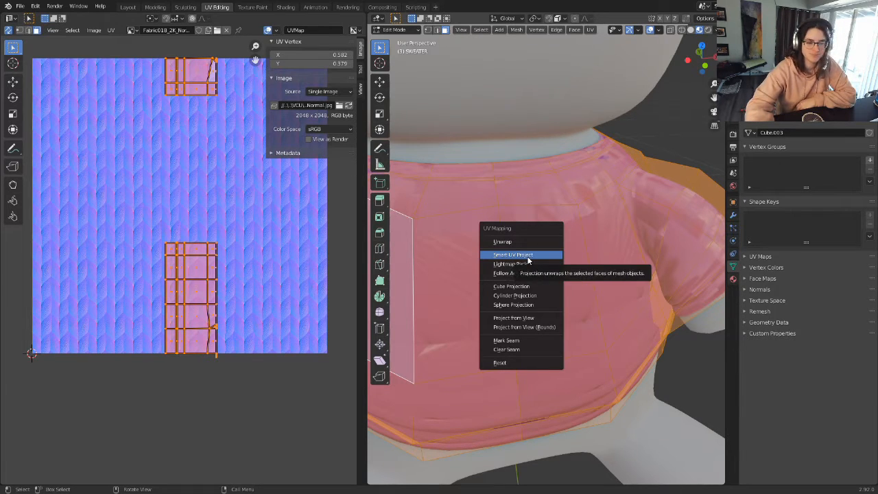
left_click(528, 260)
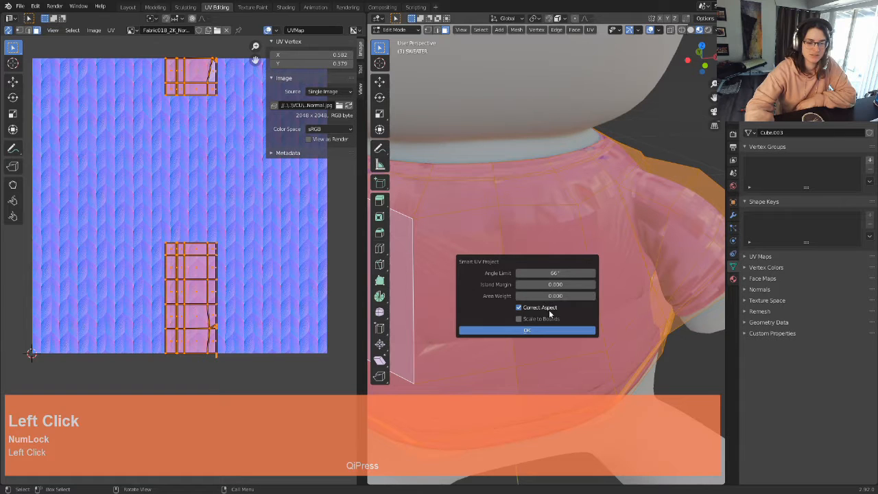
left_click(567, 284)
type("0")
key("Return")
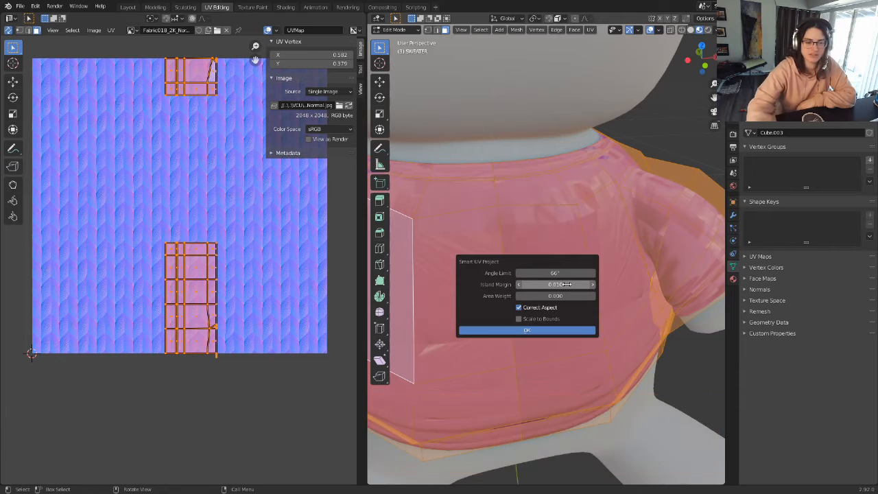
left_click(498, 331)
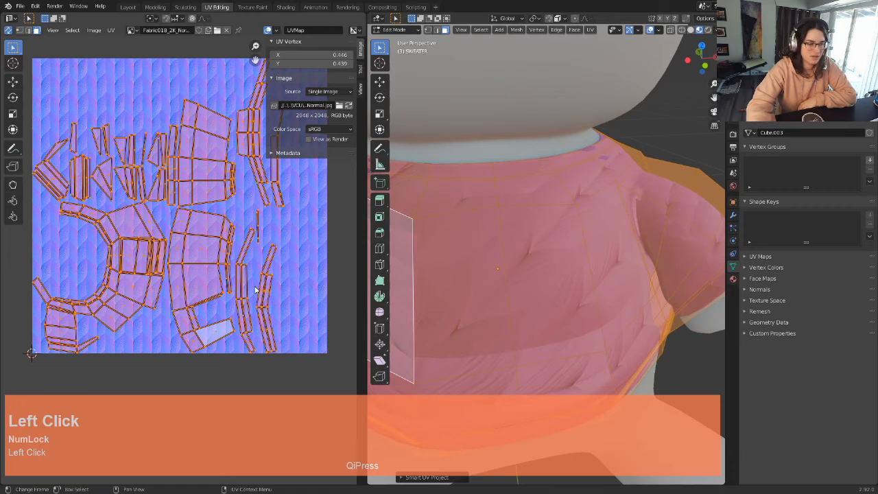
Step: Examine the new UV islands up close over the knit normal map to see how the sweater was split
scroll(255, 289, "down", 2)
scroll(255, 281, "up", 1)
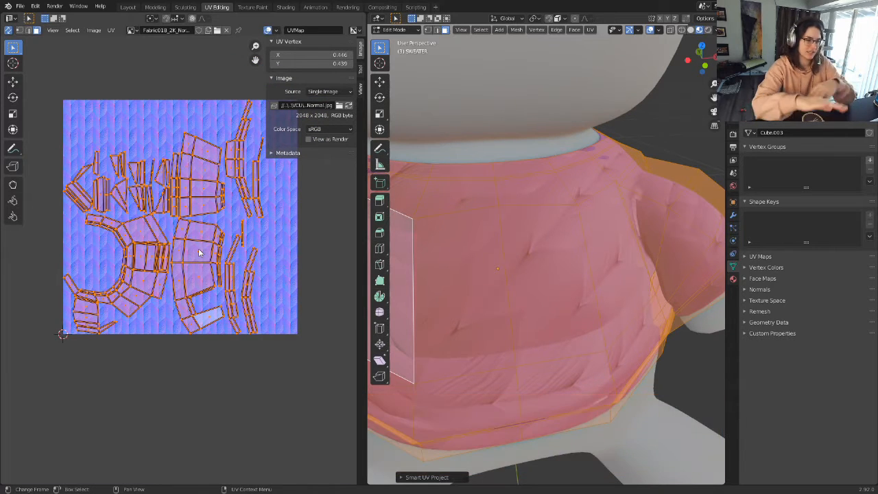
scroll(198, 253, "up", 3)
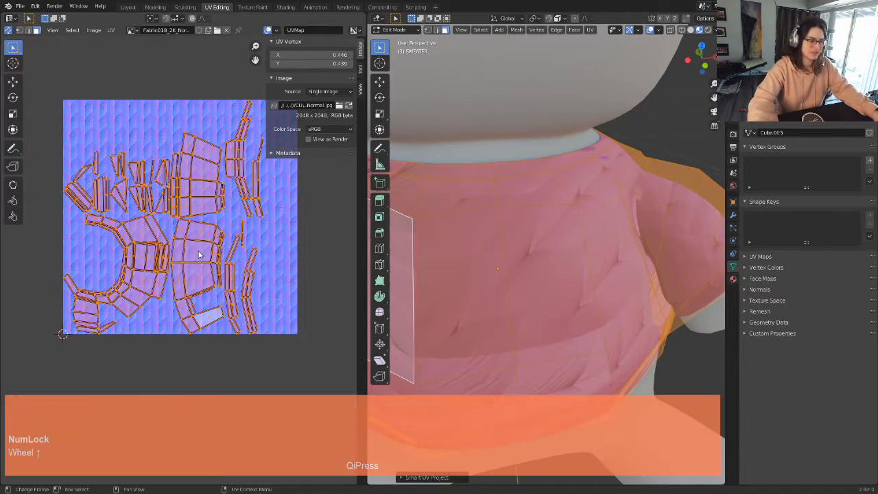
middle_click_drag(134, 347, 230, 261, "shift")
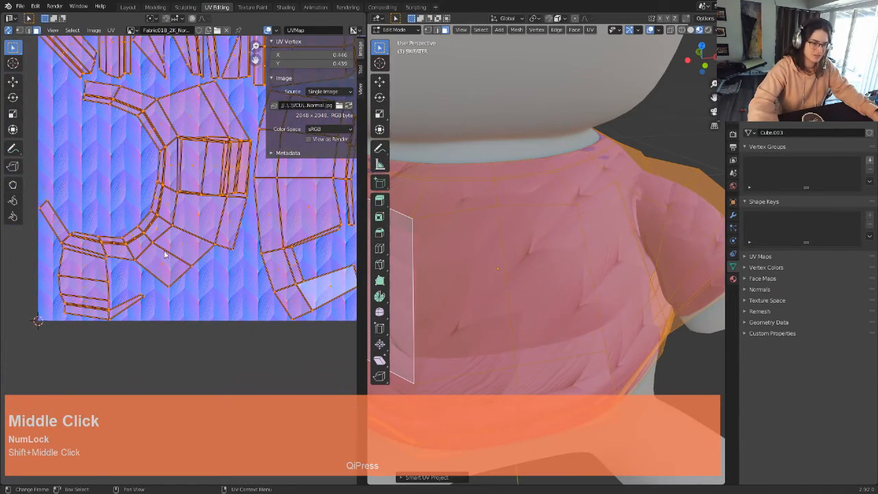
middle_click_drag(146, 251, 75, 292, "shift")
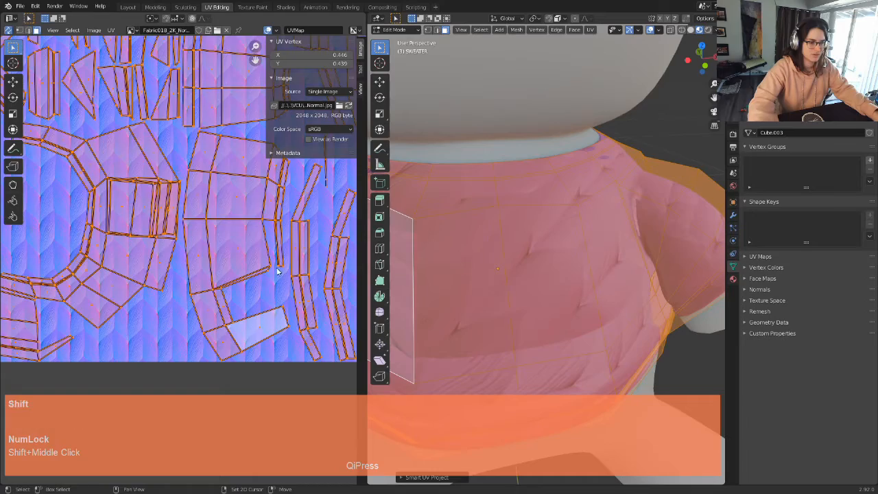
scroll(258, 315, "up", 4)
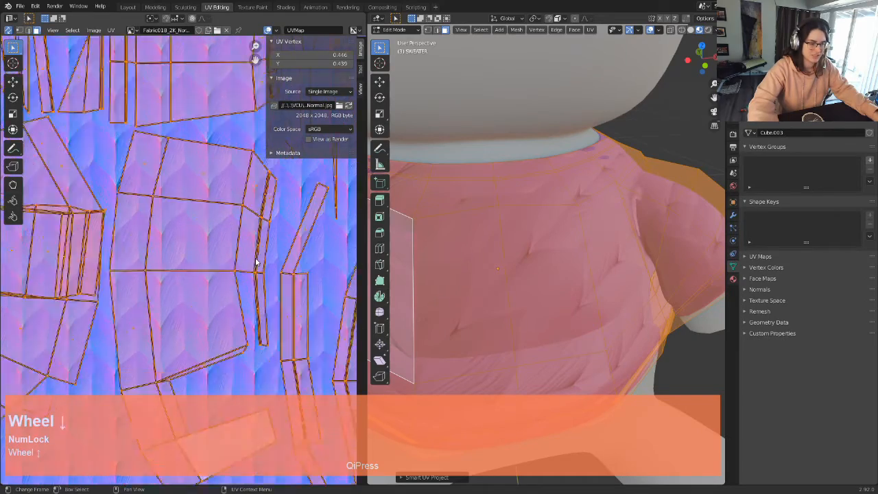
scroll(257, 261, "down", 4)
middle_click_drag(267, 228, 223, 180, "shift")
middle_click_drag(212, 215, 182, 158, "shift")
scroll(175, 206, "down", 3)
scroll(576, 234, "down", 5)
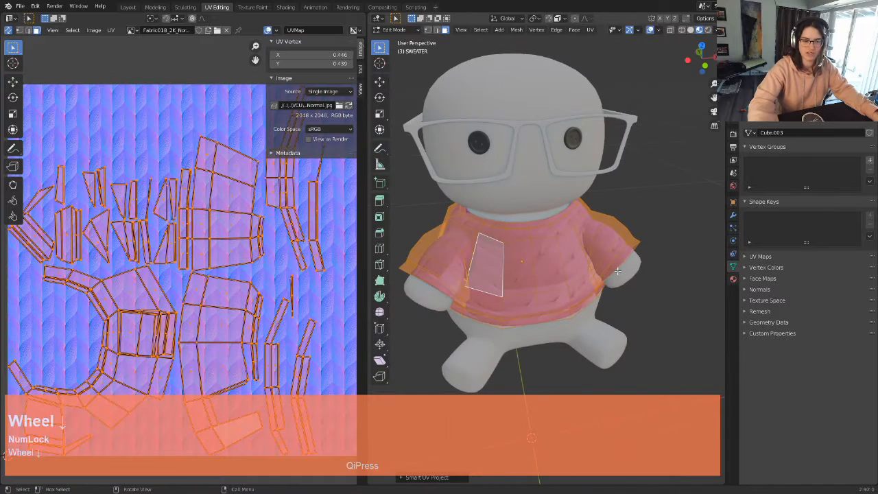
Step: Deselect the mesh, switch to Object Mode, and inspect the newly unwrapped sweater's texture from the front, side and back
left_click(636, 295)
key("Tab")
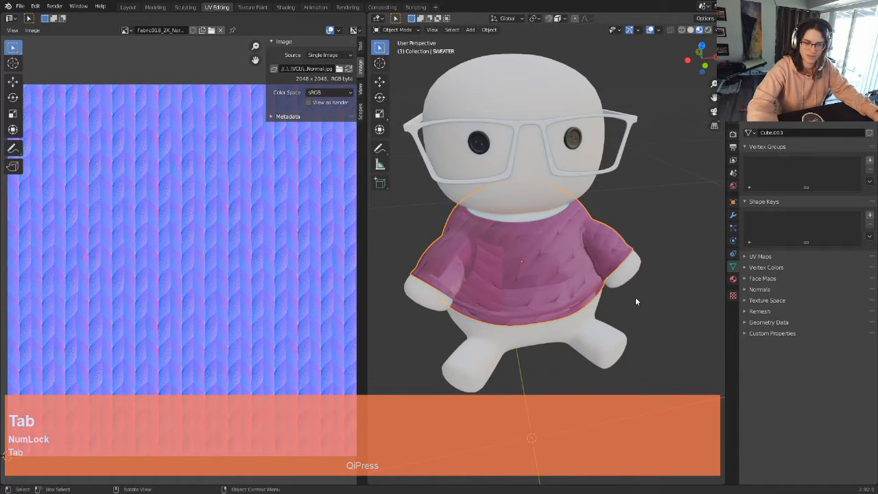
scroll(636, 297, "up", 4)
middle_click_drag(594, 311, 604, 277)
left_click(588, 308)
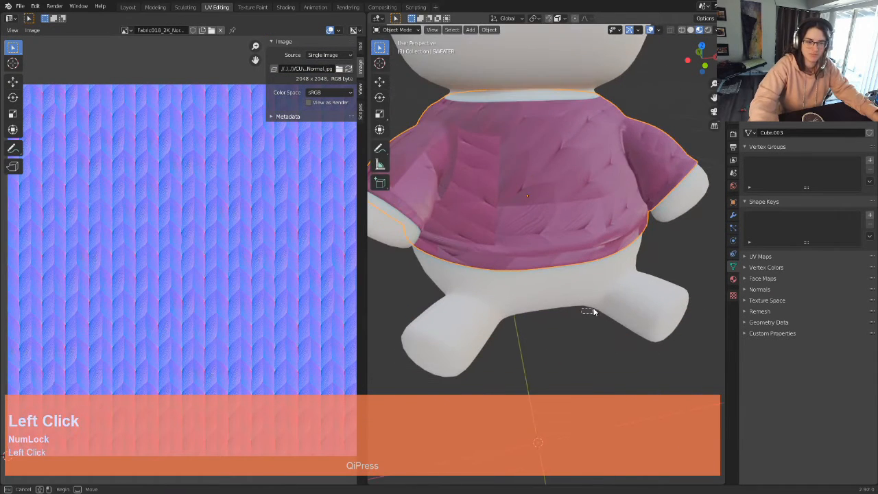
middle_click_drag(584, 319, 477, 298)
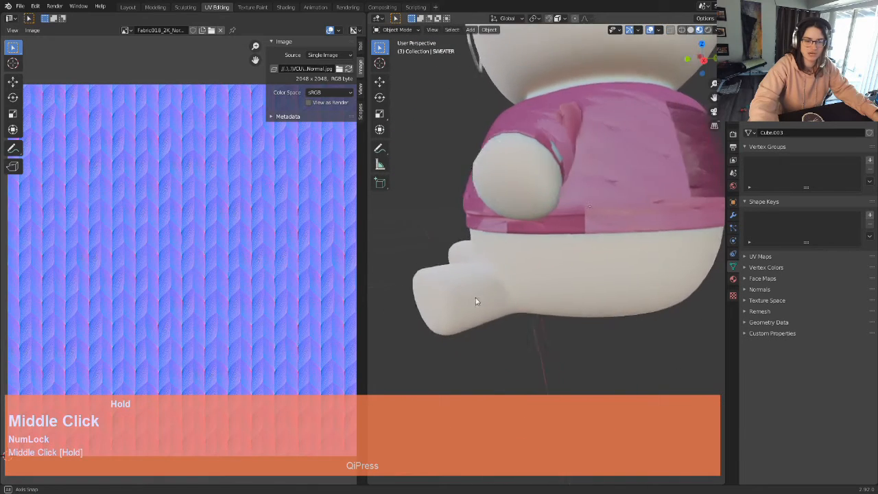
scroll(529, 265, "down", 1)
middle_click_drag(529, 265, 488, 272)
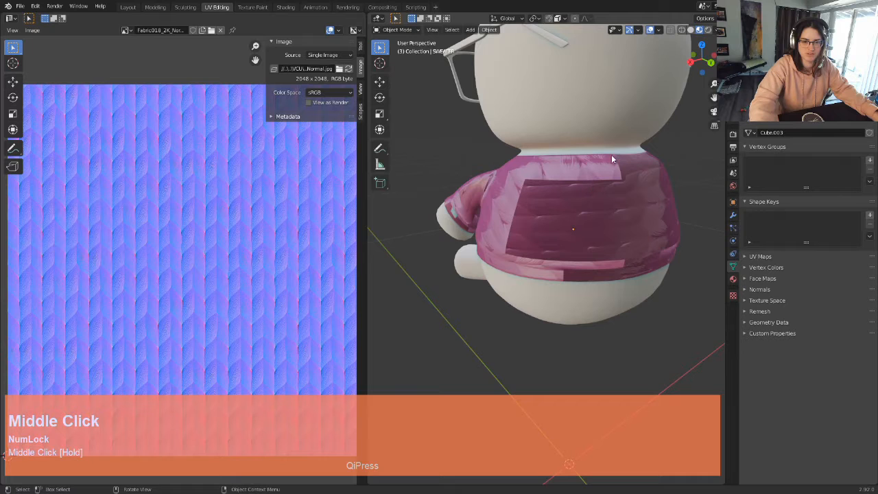
middle_click_drag(525, 243, 587, 242)
scroll(531, 232, "up", 4)
middle_click_drag(531, 232, 511, 216)
Step: Put the sweater back into Edit Mode with its complete UV layout in view over the normal map
key("Tab")
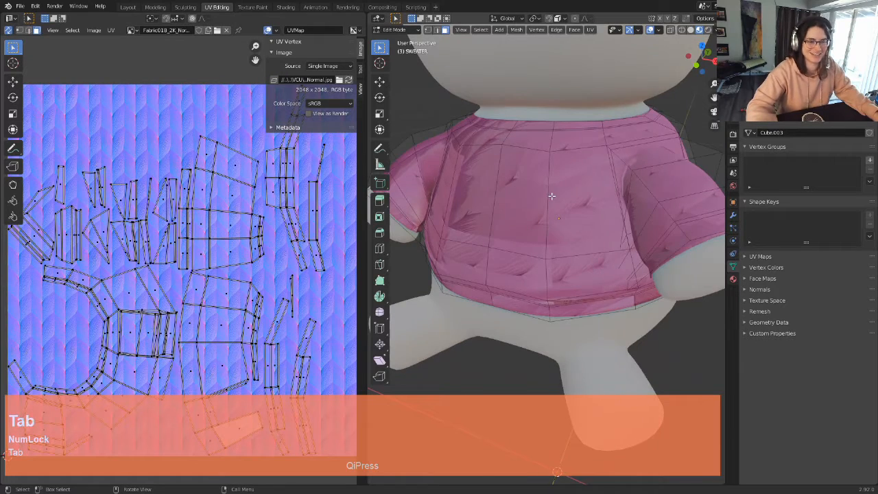
scroll(511, 216, "down", 3)
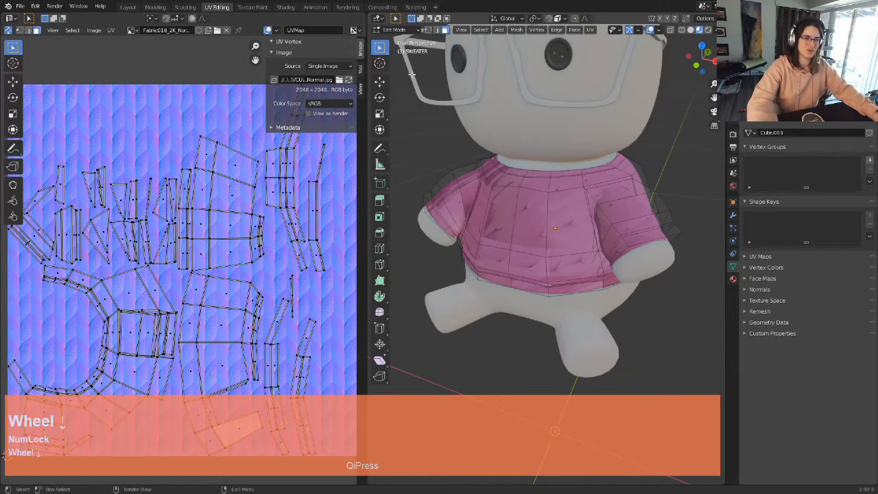
scroll(220, 174, "down", 4)
middle_click_drag(219, 255, 227, 240, "shift")
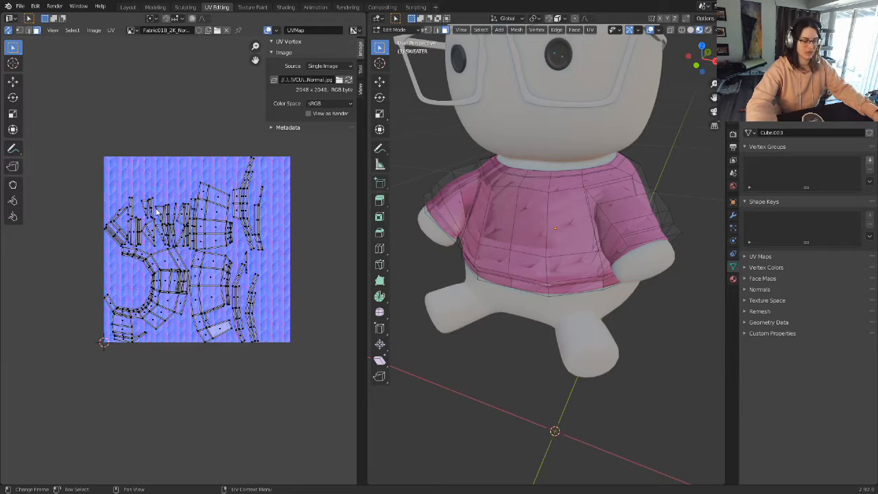
Step: Examine up close where the sleeve joins the body of the sweater, keeping face selection active
left_click(436, 30)
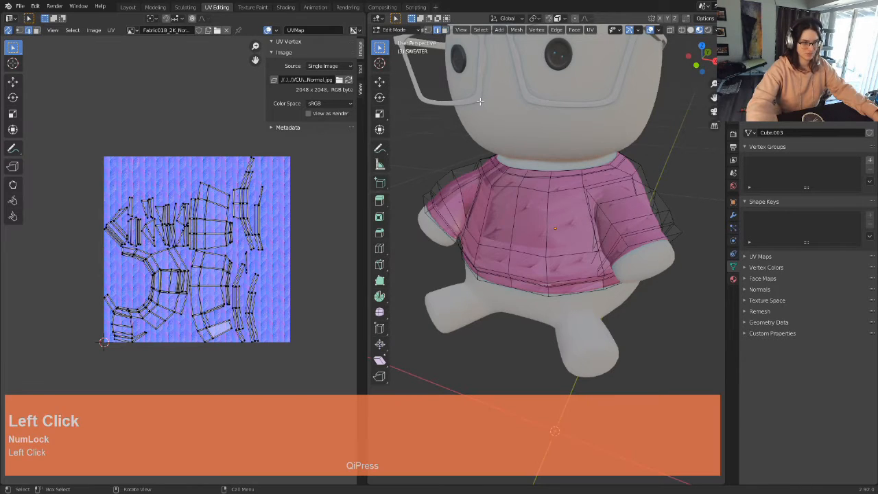
left_click(444, 31)
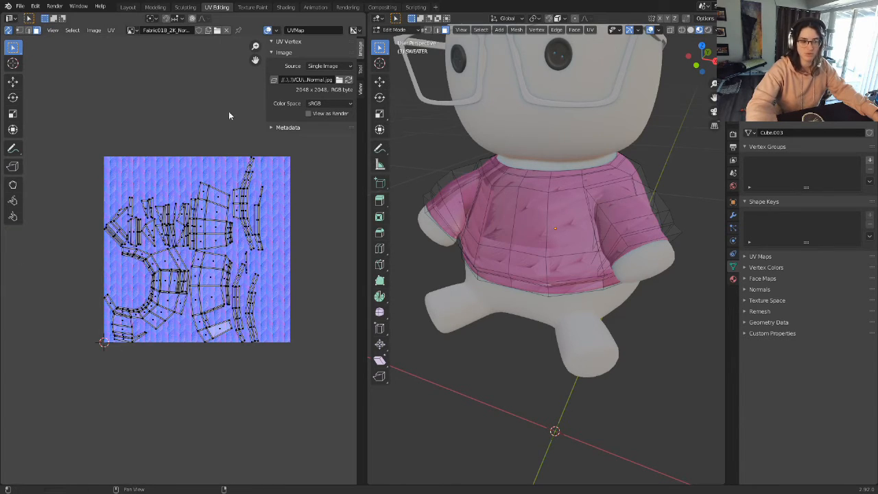
scroll(535, 233, "up", 3)
middle_click_drag(535, 233, 565, 269, "shift")
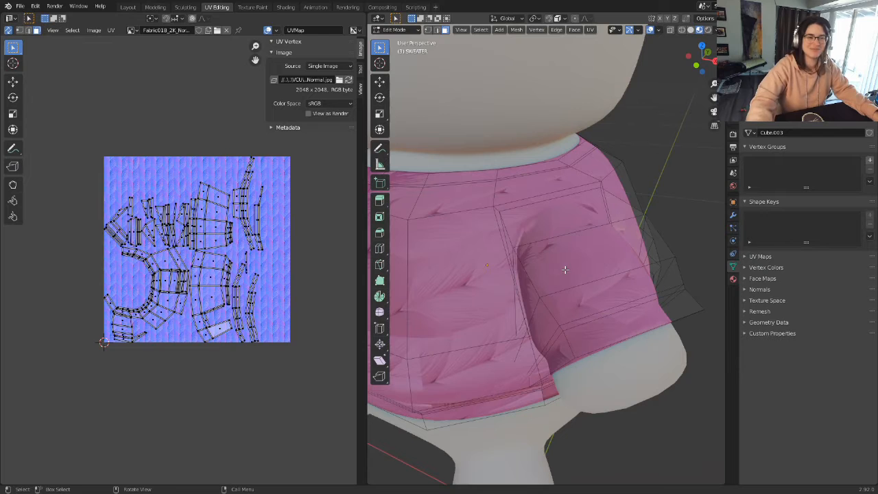
middle_click_drag(502, 154, 529, 242)
scroll(515, 199, "up", 3)
scroll(531, 261, "down", 2)
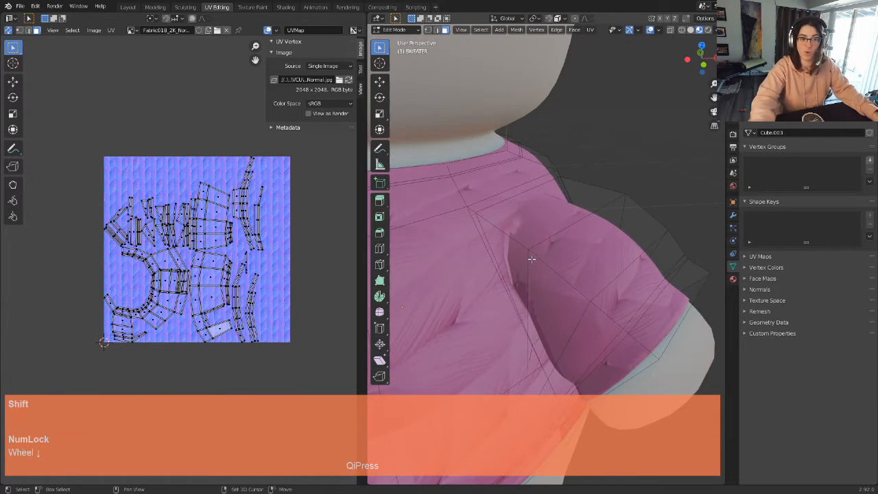
middle_click_drag(528, 278, 550, 213, "shift")
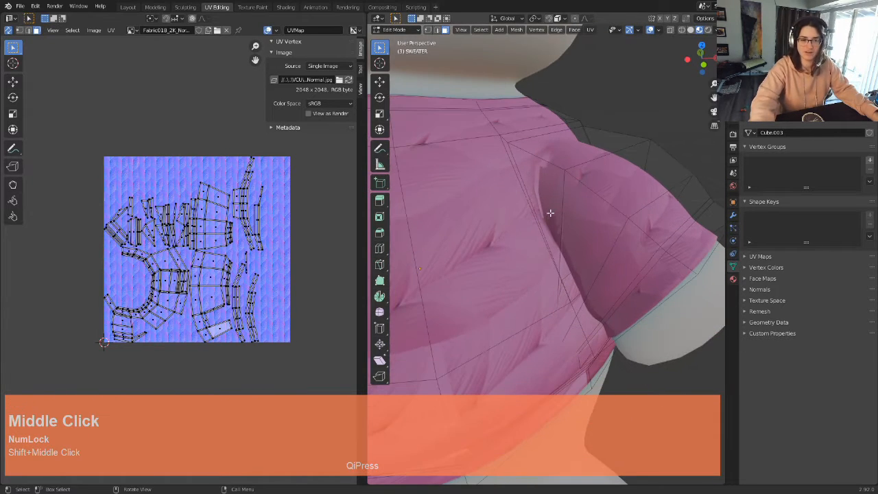
Step: Switch to edge selection and pick individual edges around the shoulder to locate the sleeve boundary
left_click(436, 32)
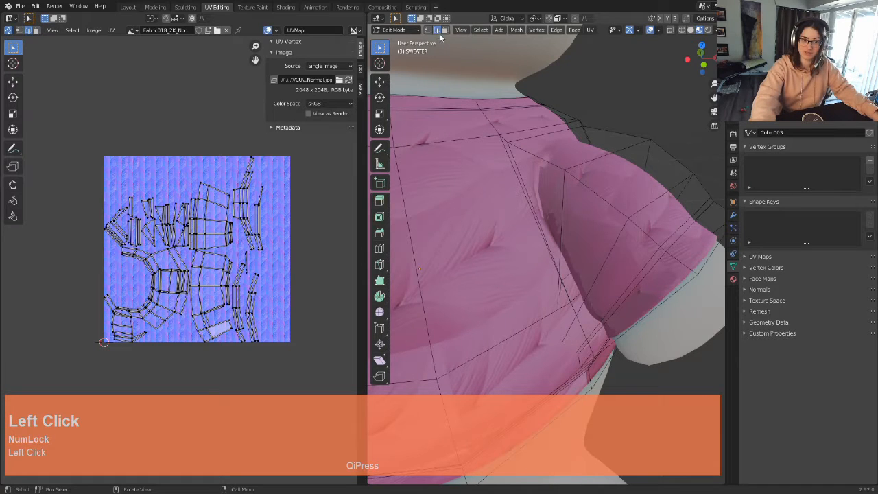
left_click(515, 169)
left_click(489, 138)
left_click(522, 129)
left_click(508, 161)
left_click(464, 138)
left_click(516, 128)
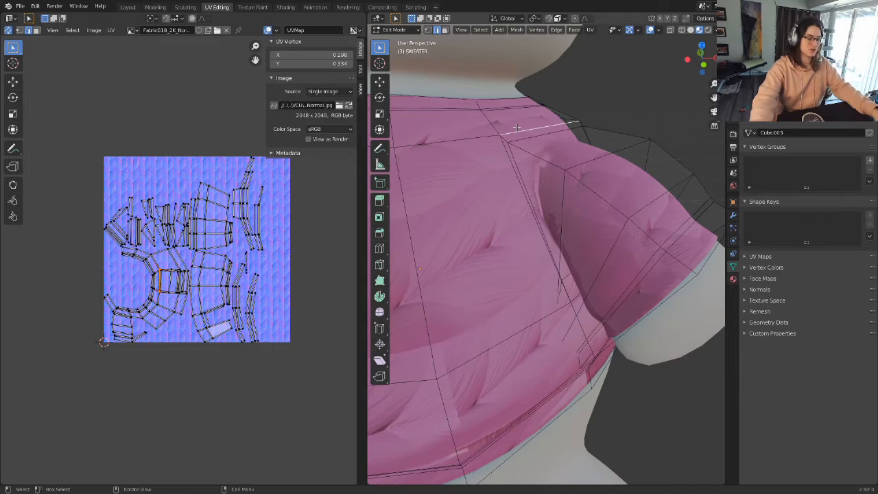
Step: Select the edge loop running around the armhole where the sleeve meets the sweater's body
scroll(517, 128, "down", 4)
middle_click_drag(517, 129, 512, 251)
scroll(512, 238, "up", 5)
scroll(542, 242, "down", 3)
scroll(581, 247, "down", 2)
scroll(573, 250, "up", 3)
scroll(568, 252, "up", 3)
left_click(487, 290, "alt")
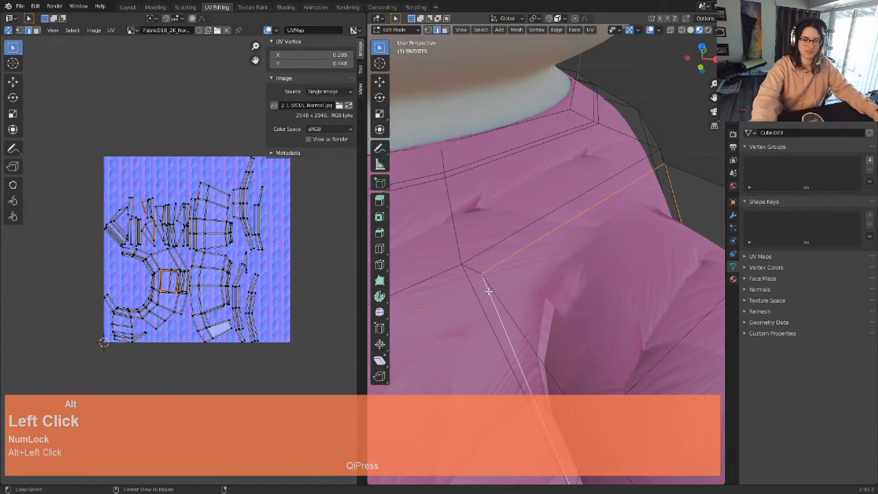
Step: Add the matching edge loop around the opposite sleeve's armhole to the selection
scroll(488, 291, "down", 2)
middle_click_drag(488, 291, 541, 154)
scroll(511, 312, "up", 3)
scroll(629, 307, "down", 2)
scroll(628, 307, "down", 2)
scroll(690, 302, "up", 3)
middle_click_drag(612, 218, 518, 152)
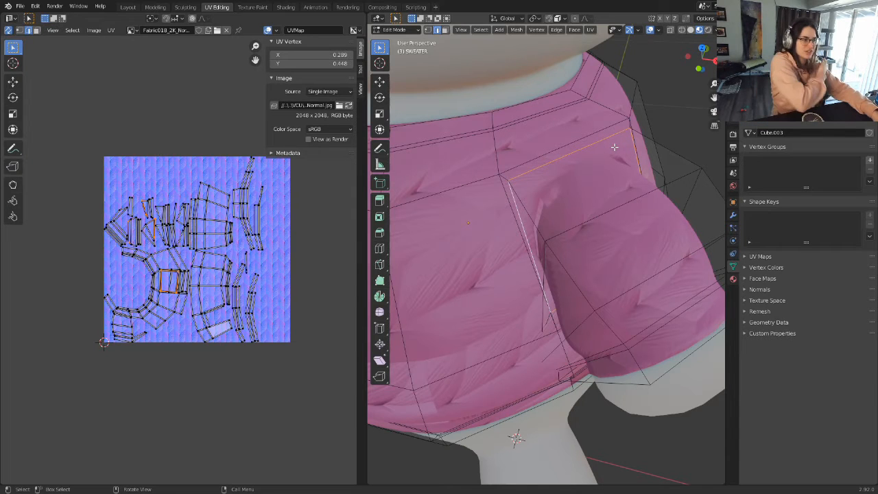
scroll(521, 226, "up", 2)
scroll(471, 251, "down", 3)
middle_click_drag(471, 251, 552, 225)
left_click(555, 190, "alt+shift")
Step: Inspect the selected armhole loops from the side and front to check how far they run around each sleeve
middle_click_drag(554, 189, 532, 267)
scroll(590, 254, "up", 3)
middle_click_drag(608, 250, 554, 237)
scroll(604, 238, "down", 2)
middle_click_drag(591, 240, 576, 198, "shift")
scroll(576, 234, "up", 3)
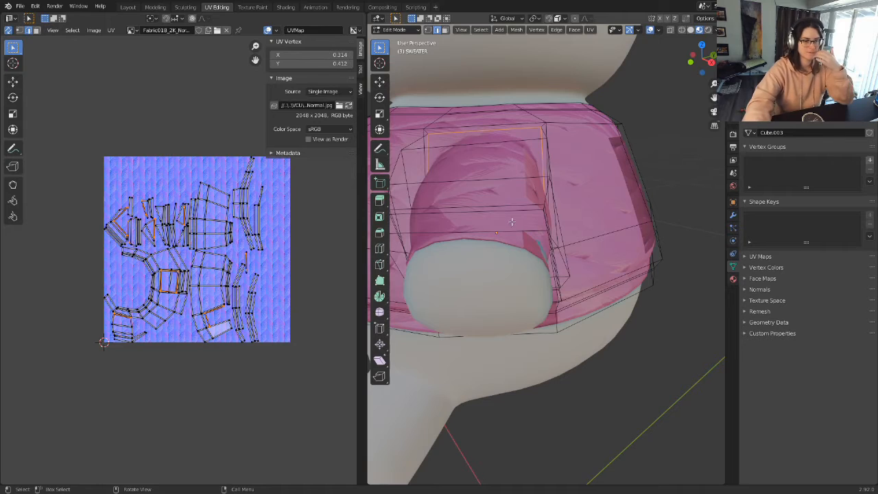
scroll(513, 221, "down", 5)
middle_click_drag(514, 222, 569, 232)
scroll(568, 194, "up", 3)
scroll(606, 185, "down", 3)
scroll(649, 177, "down", 4)
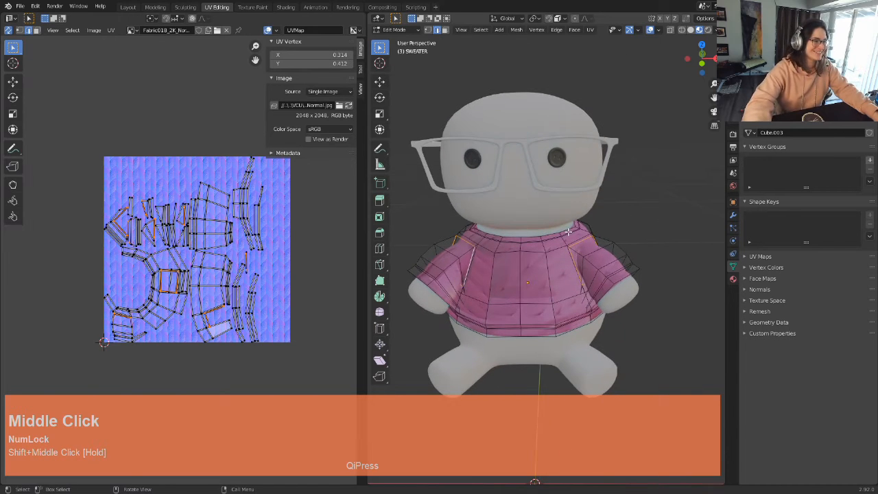
Step: Mark the selected armhole edges on both sides of the sweater as seams
middle_click_drag(597, 264, 579, 224, "shift")
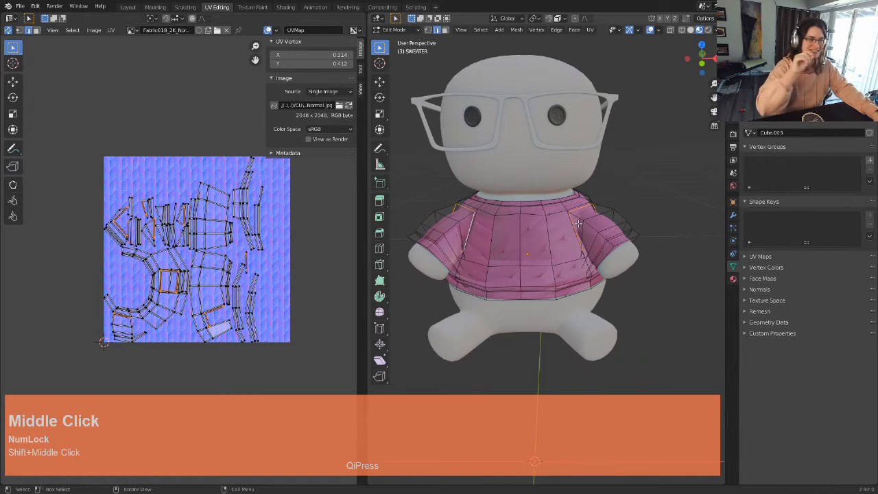
scroll(587, 223, "up", 4)
mouse_move(587, 224)
middle_mouse_down("shift")
mouse_move(591, 216)
mouse_move(583, 221)
middle_mouse_up("shift")
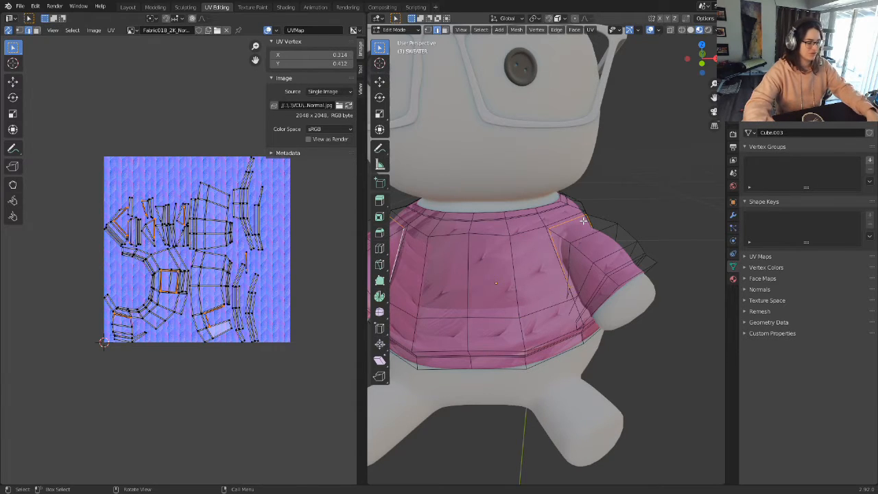
key("ctrl+e")
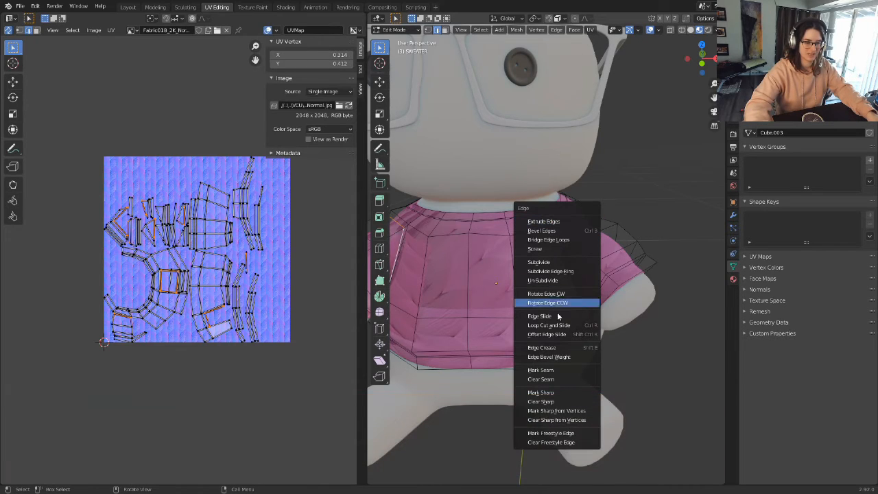
left_click(553, 371)
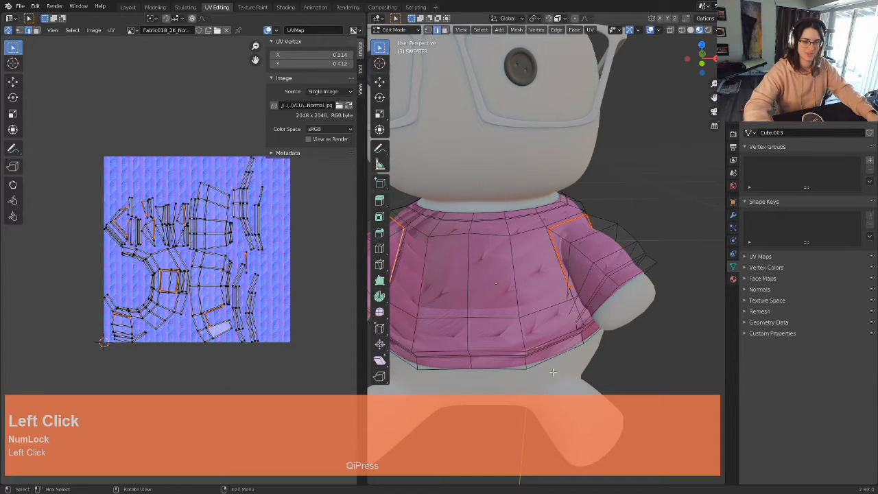
Step: Select the whole sweater mesh and unwrap it along the marked seams with the standard Unwrap
scroll(636, 175, "up", 1)
left_click(641, 166)
scroll(642, 178, "down", 3)
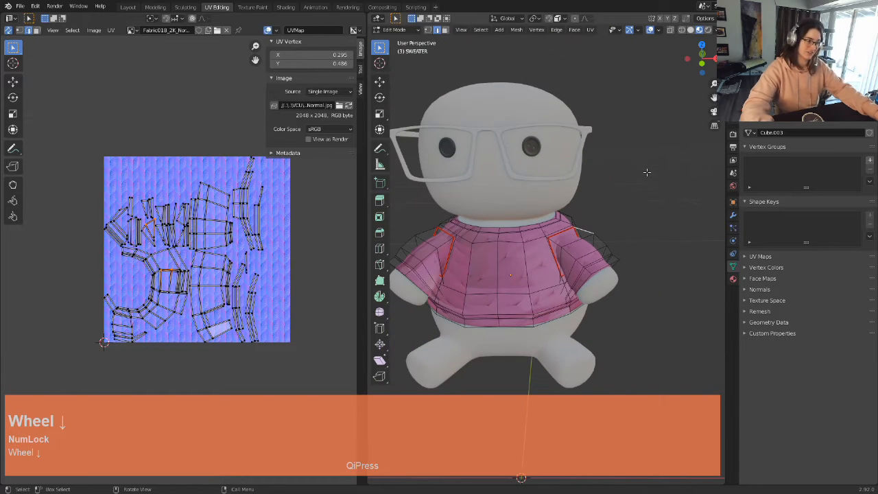
key("a")
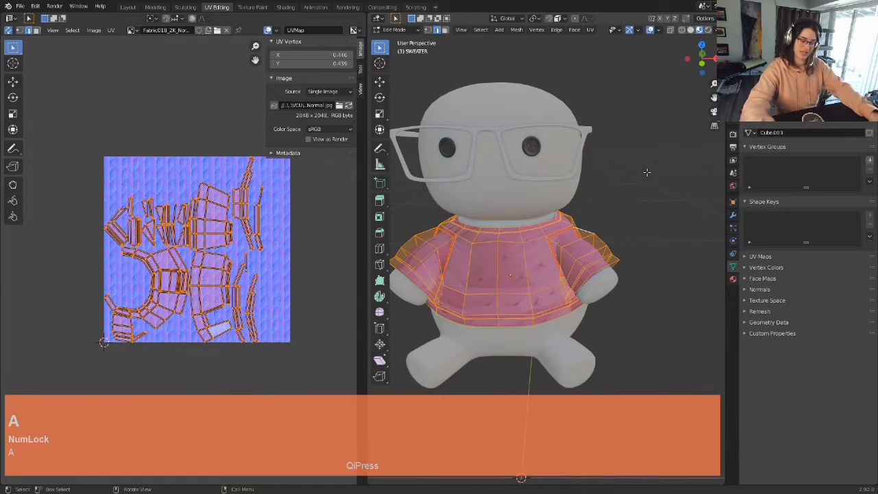
key("u")
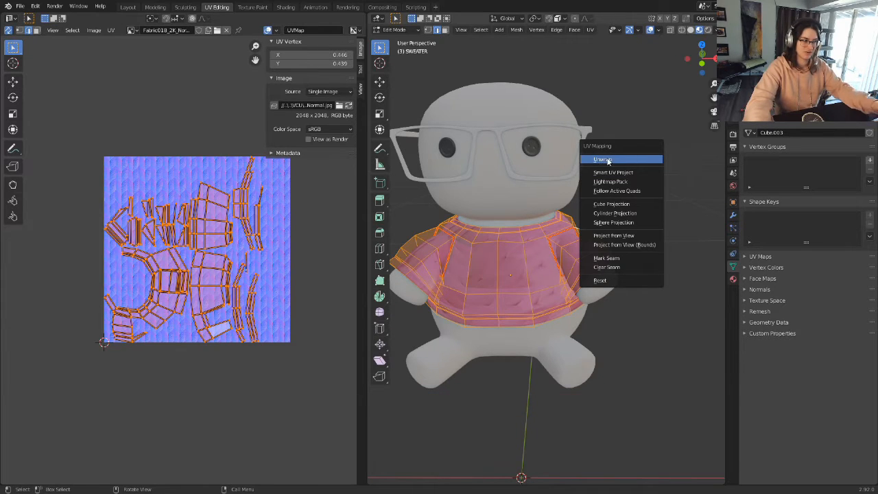
left_click(608, 160)
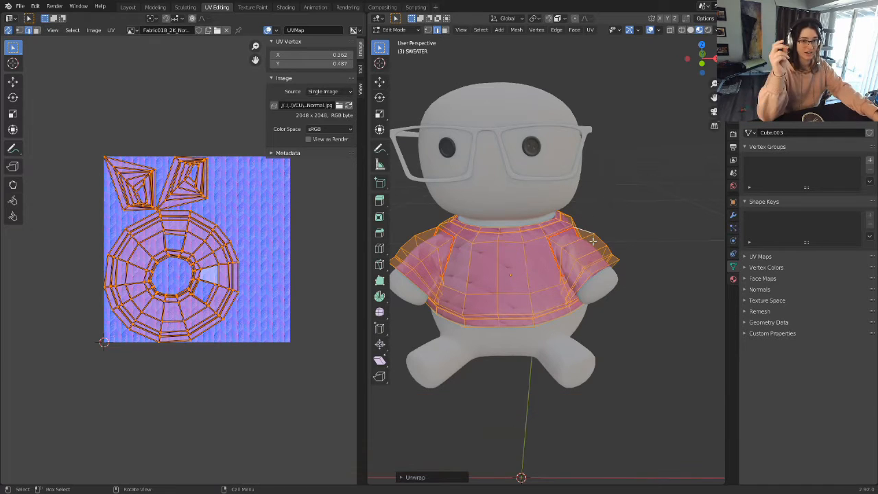
Step: Examine the knit texture on the sweater's front and sleeves alongside the new UV islands
scroll(585, 237, "up", 3)
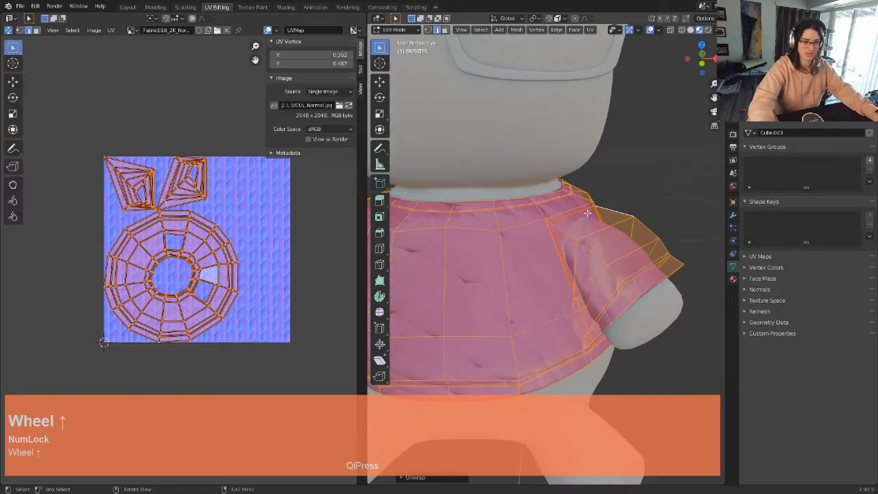
middle_click_drag(668, 208, 590, 212)
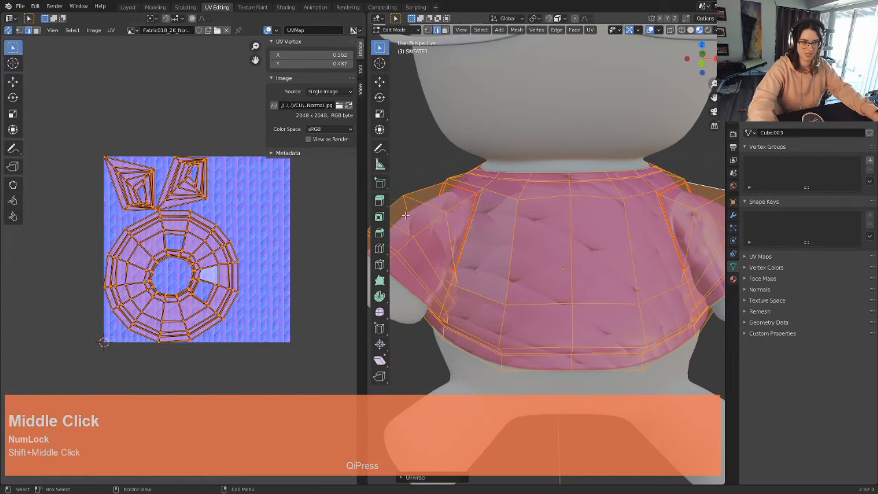
scroll(215, 228, "up", 3)
scroll(216, 220, "down", 2)
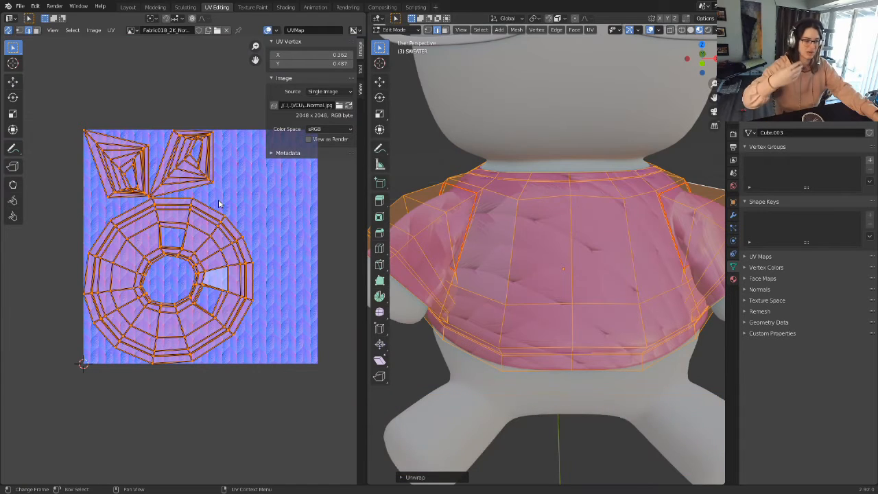
scroll(163, 196, "up", 2)
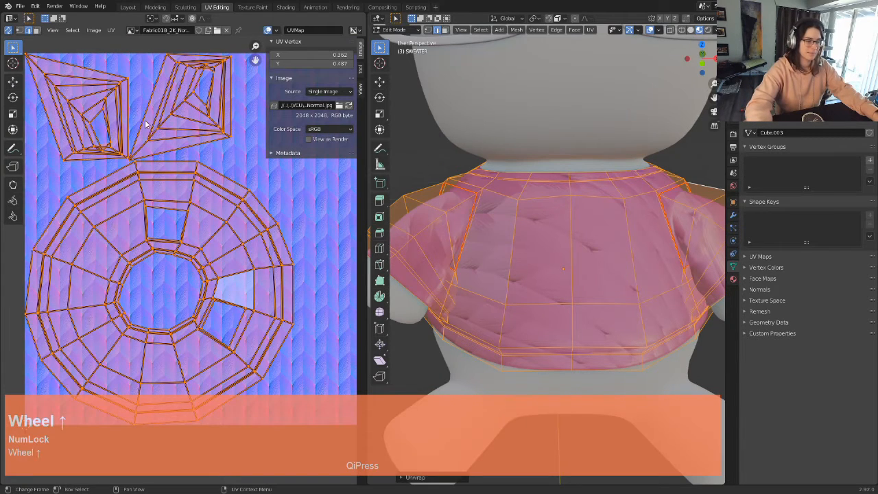
scroll(198, 147, "down", 3)
scroll(210, 192, "up", 1)
Step: Clear the UV selection, then pick the two sleeve islands and the ring-shaped body island as linked pieces
left_click(240, 139)
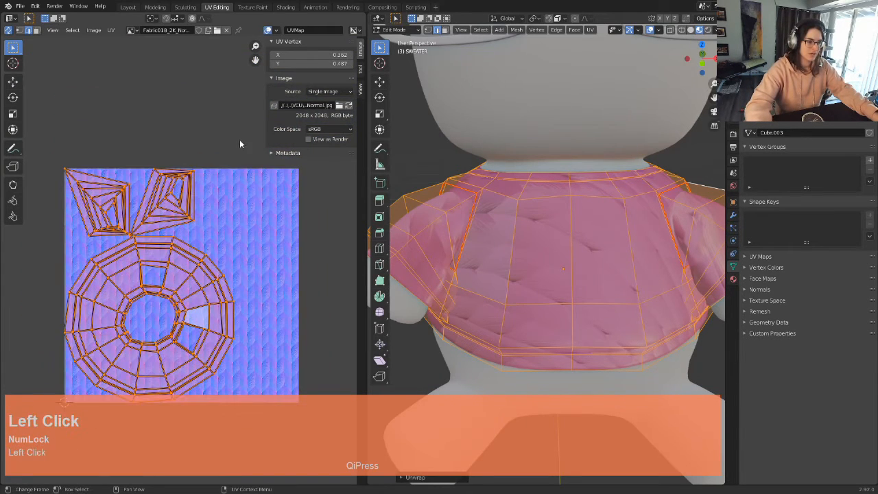
left_click(220, 194)
scroll(177, 223, "down", 2)
scroll(176, 217, "up", 5)
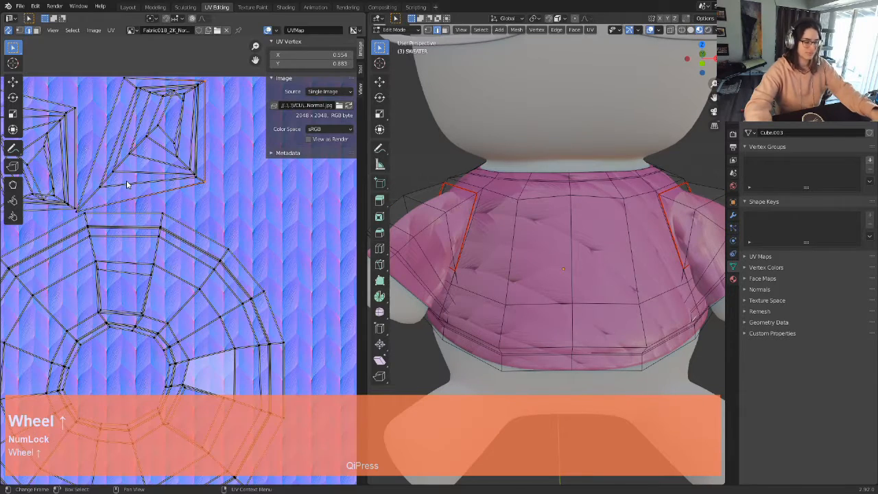
key("l")
scroll(122, 175, "down", 3)
key("l")
key("l")
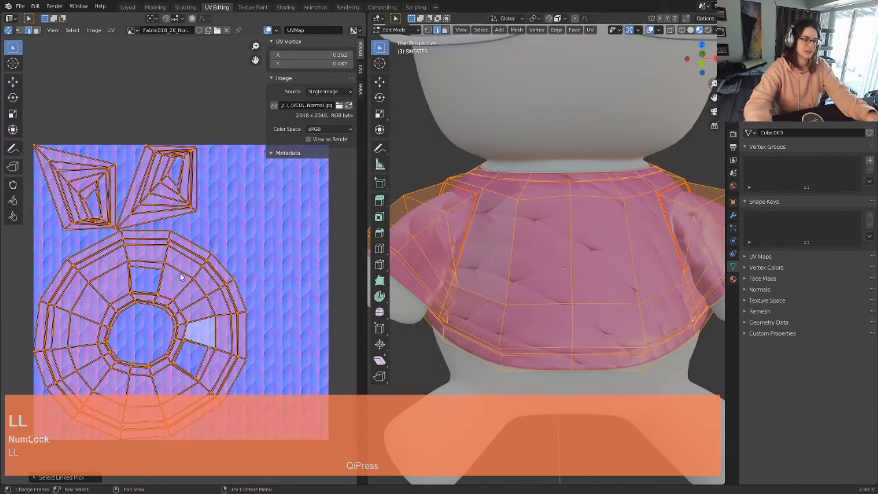
scroll(177, 278, "down", 2)
middle_click_drag(177, 278, 209, 185, "shift")
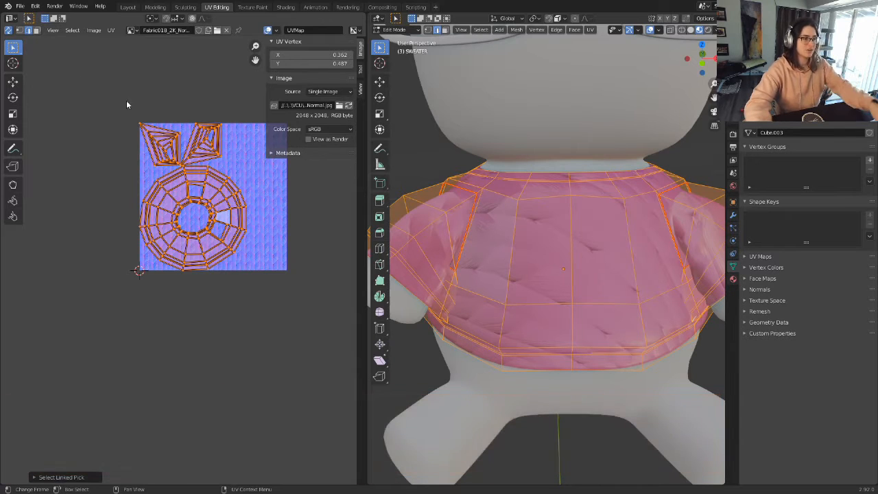
scroll(192, 240, "up", 5)
mouse_move(187, 246)
middle_mouse_down("shift")
mouse_move(176, 261)
mouse_move(194, 238)
middle_mouse_up("shift")
scroll(195, 233, "down", 2)
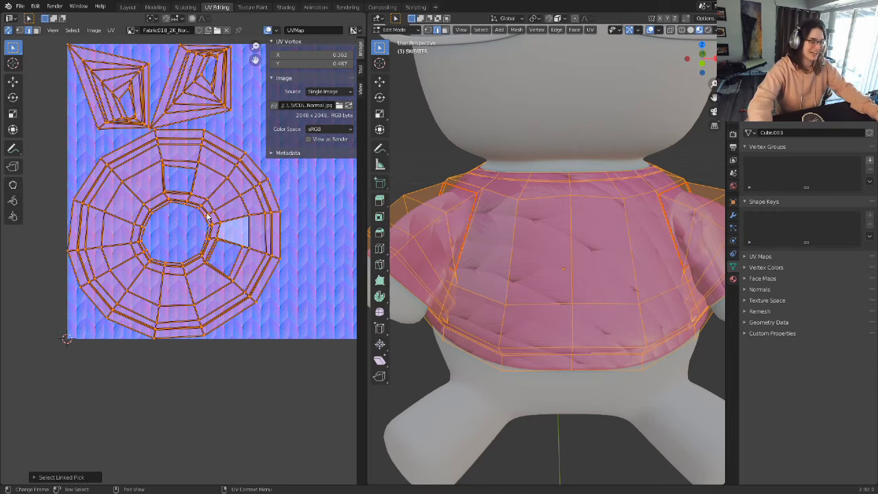
key("c")
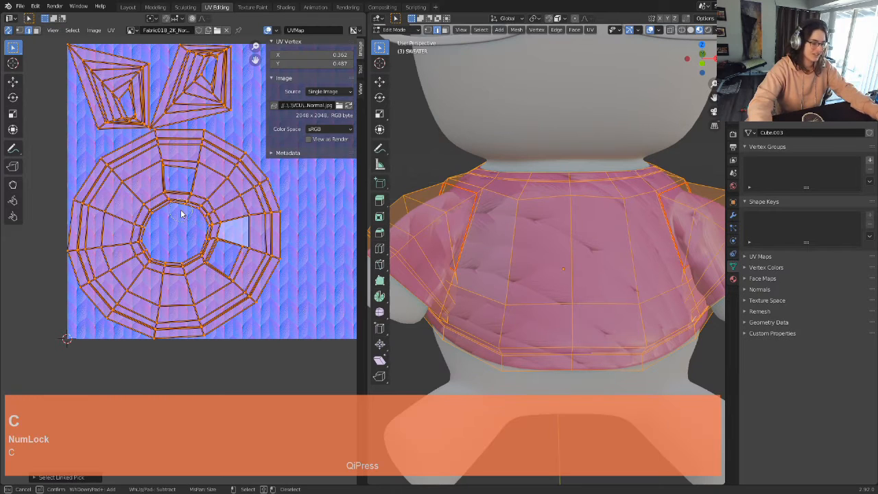
left_click(15, 48)
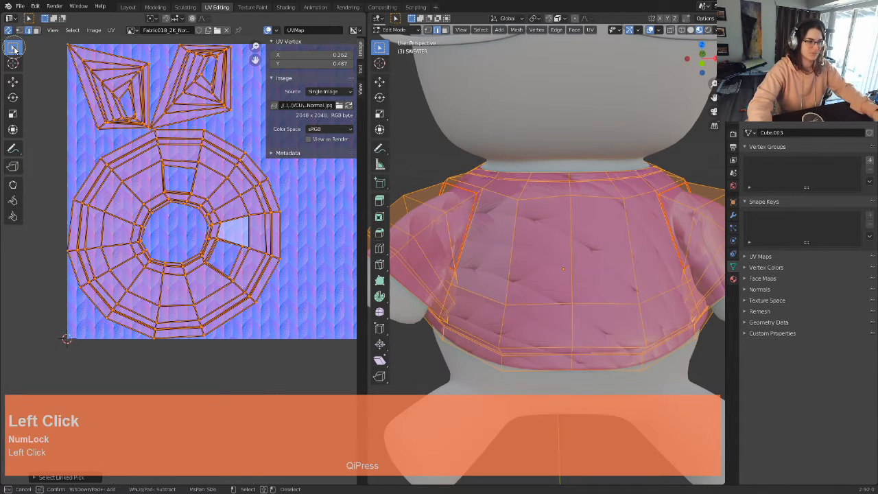
right_click(184, 186)
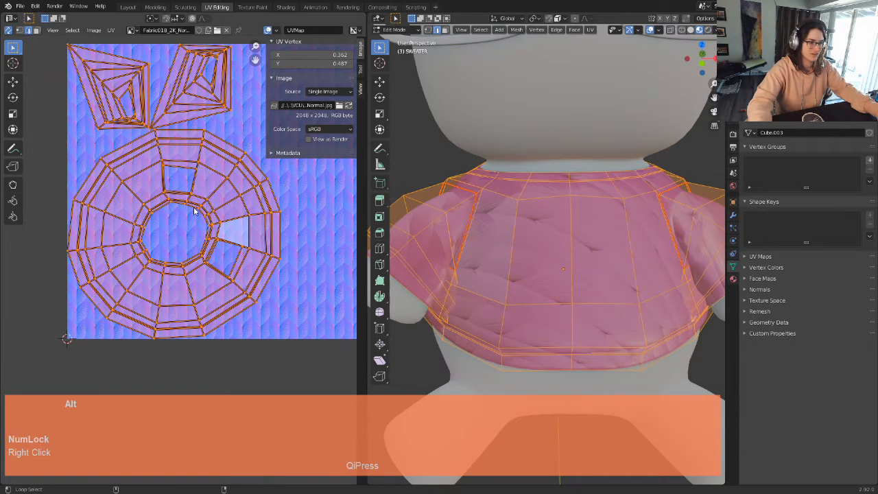
Step: Select the inner edge loop of the ring-shaped body island to identify the sweater's neckline
left_click(194, 212, "alt")
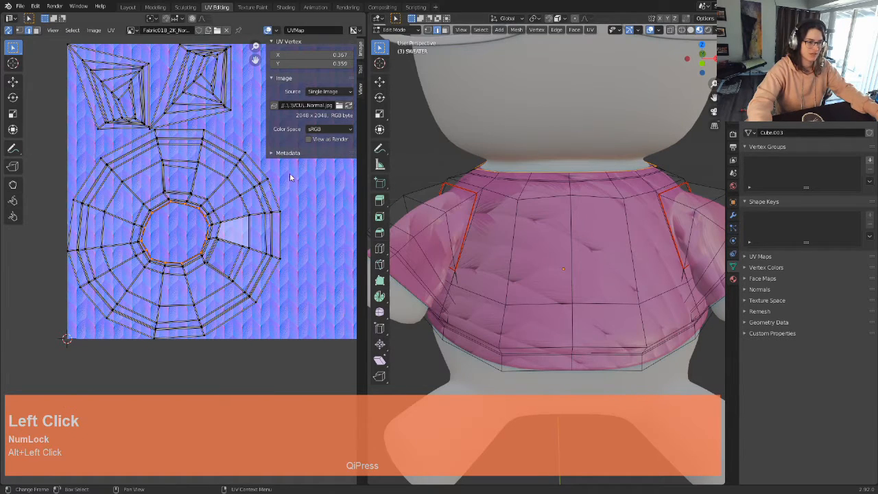
left_click(258, 170, "alt")
left_click(191, 206, "alt")
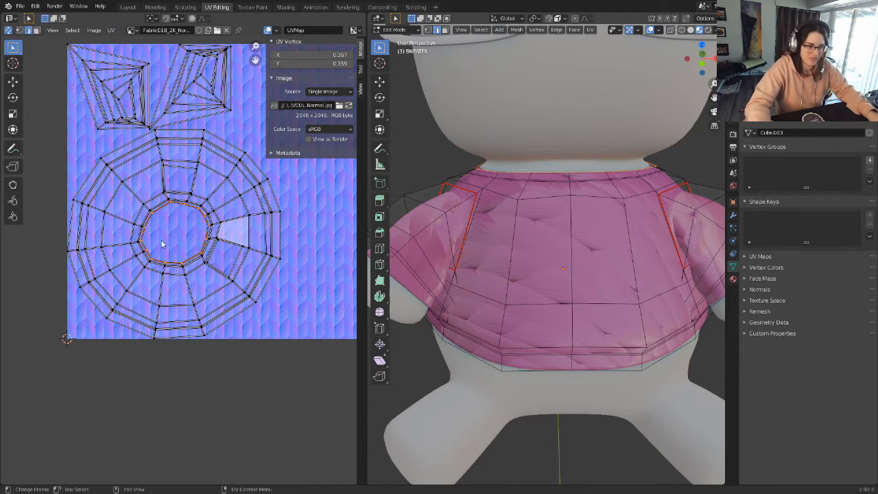
Step: Select the outer edge loop of the body island and view the sweater's hem from below
left_click(267, 279, "alt")
scroll(530, 307, "down", 3)
middle_click_drag(531, 308, 542, 289)
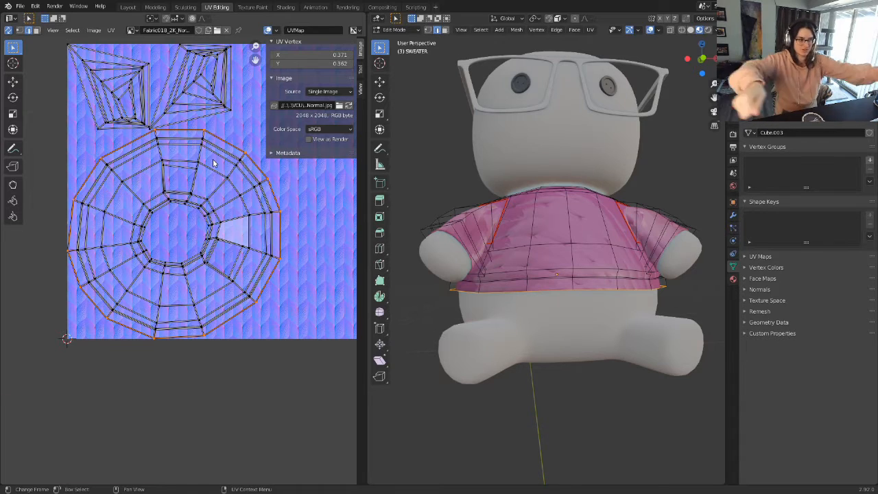
Step: Compare the body island's layout with the sweater's side and sleeve, viewed up close
scroll(246, 199, "up", 3)
middle_click_drag(238, 186, 223, 234)
scroll(245, 192, "down", 4)
middle_click_drag(418, 226, 528, 251)
scroll(640, 250, "up", 6)
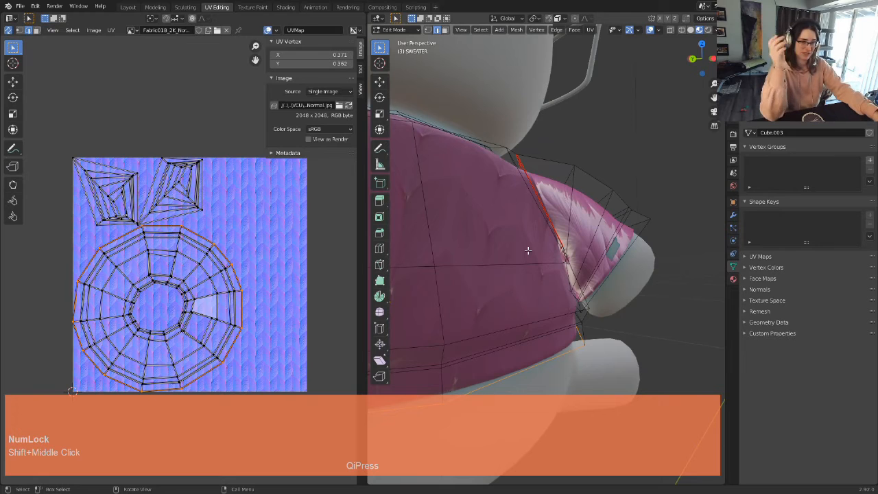
Step: Examine the whole character and the sweater's knit texture in Object Mode from the side, front and back
scroll(528, 250, "down", 8)
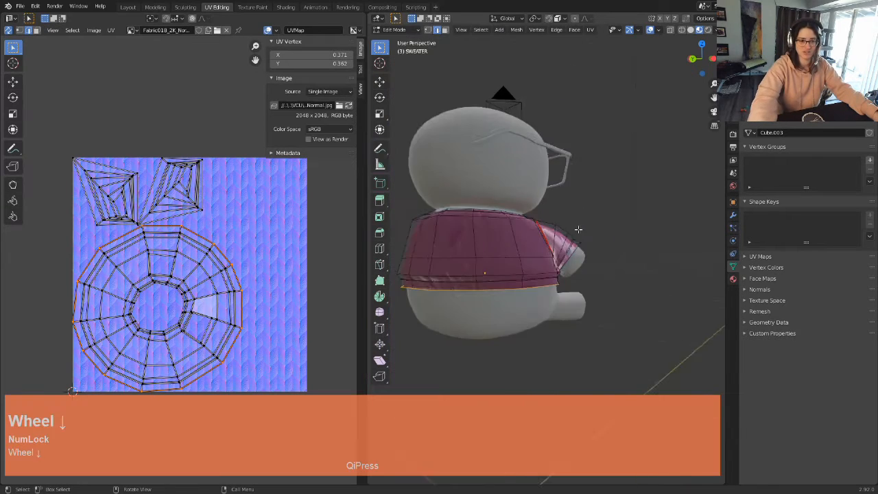
middle_click_drag(624, 245, 541, 265)
key("Tab")
scroll(539, 265, "down", 4)
scroll(543, 280, "up", 2)
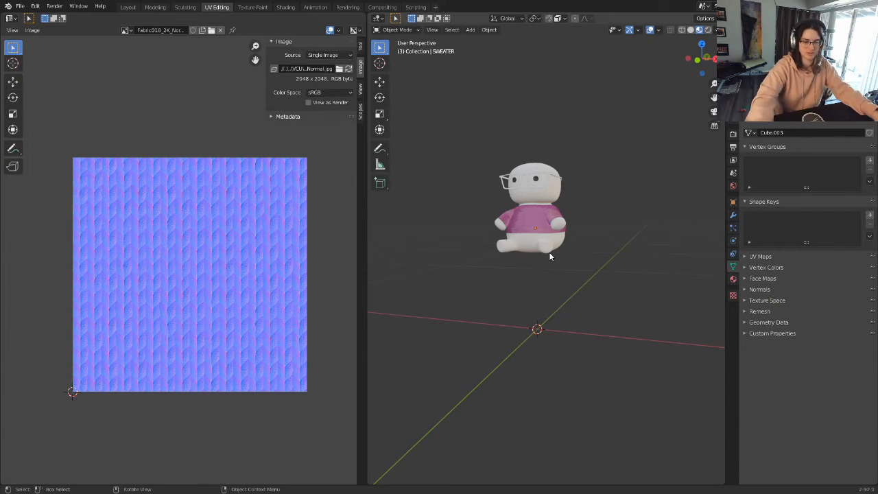
scroll(549, 252, "up", 3)
middle_click_drag(549, 252, 511, 278, "shift")
scroll(511, 278, "down", 2)
Step: Return to Edit Mode, select a vertical edge loop on the sweater's back, and view it around the character
key("Tab")
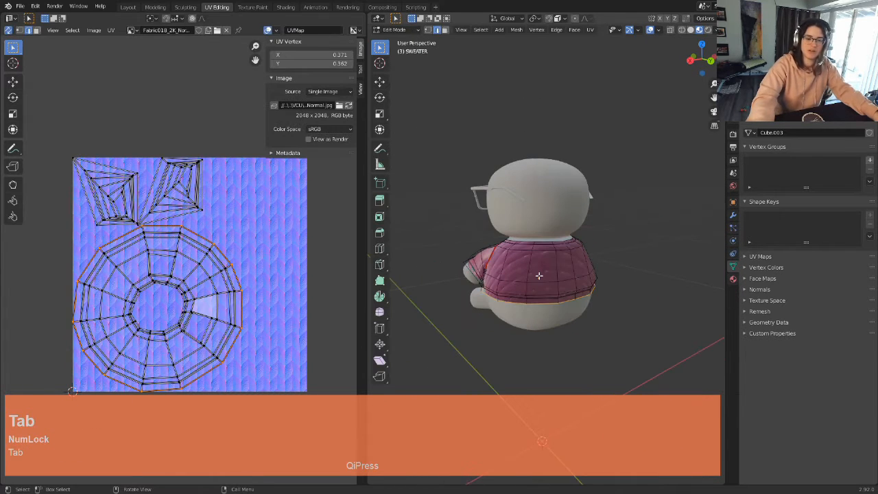
left_click(556, 262, "alt")
scroll(557, 263, "down", 2)
middle_click_drag(571, 282, 533, 284)
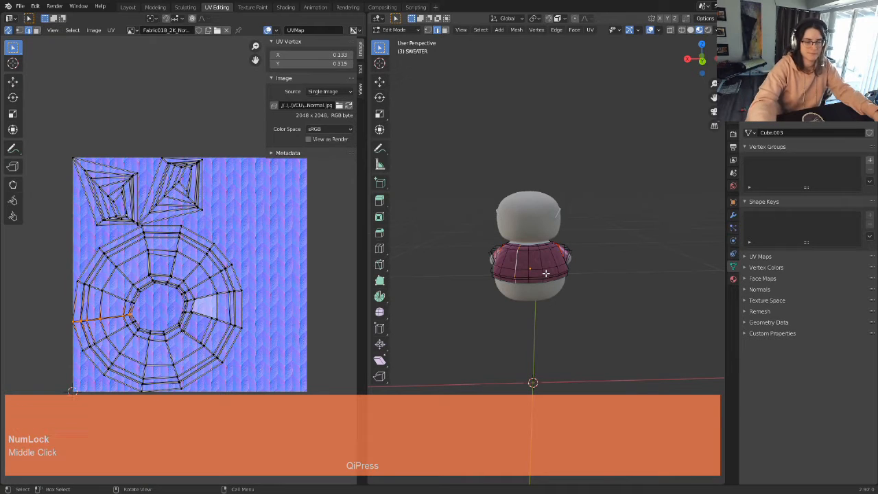
scroll(497, 255, "down", 2)
middle_click_drag(496, 254, 652, 242)
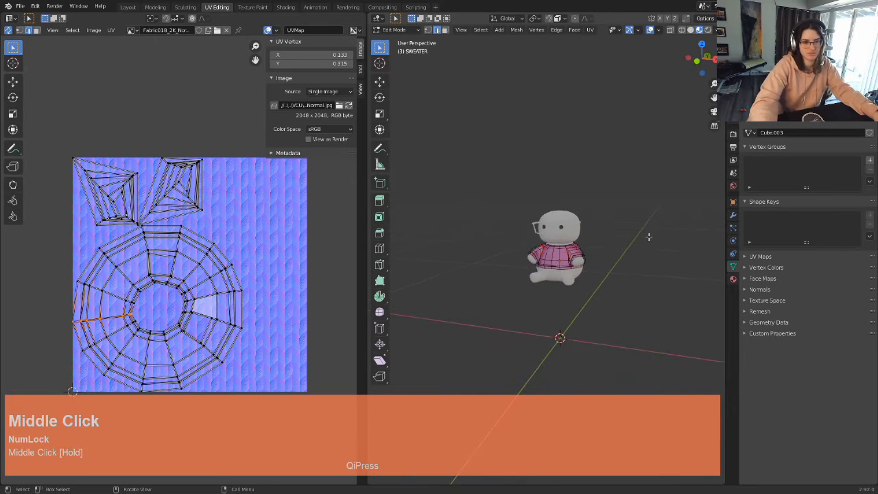
scroll(645, 235, "up", 4)
middle_click_drag(644, 235, 483, 235, "shift")
scroll(564, 240, "down", 1)
scroll(442, 255, "down", 3)
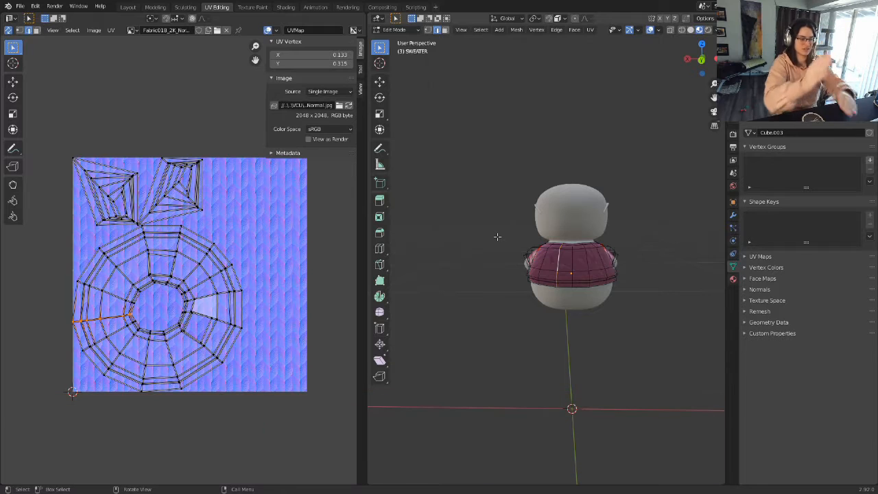
Step: Select the underarm edge loop that continues the partial armhole seam around the first sleeve
scroll(513, 231, "up", 2)
middle_click_drag(513, 230, 556, 237)
scroll(480, 261, "up", 4)
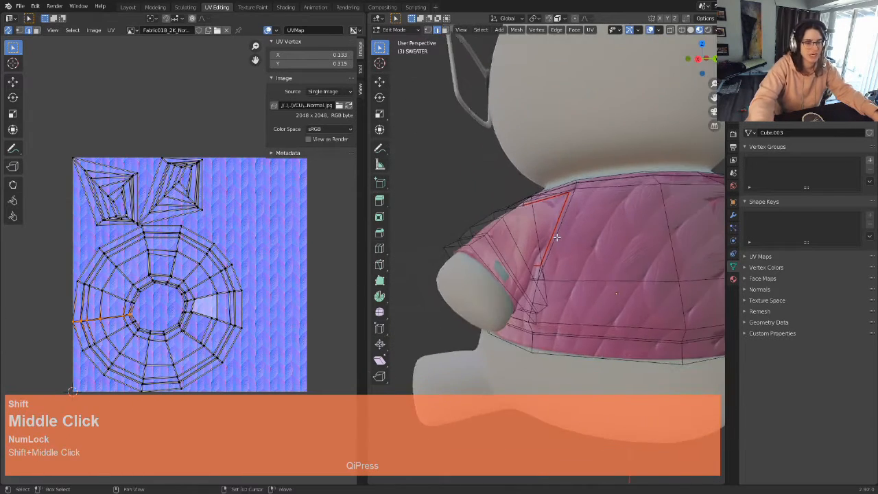
scroll(583, 277, "up", 3)
middle_click_drag(584, 276, 540, 201, "shift")
left_click(482, 260, "alt")
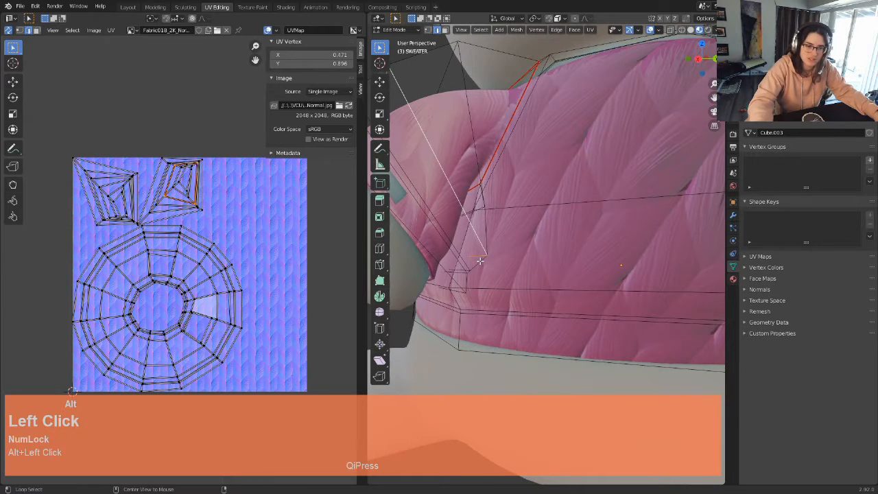
left_click(487, 232, "alt")
scroll(487, 232, "down", 5)
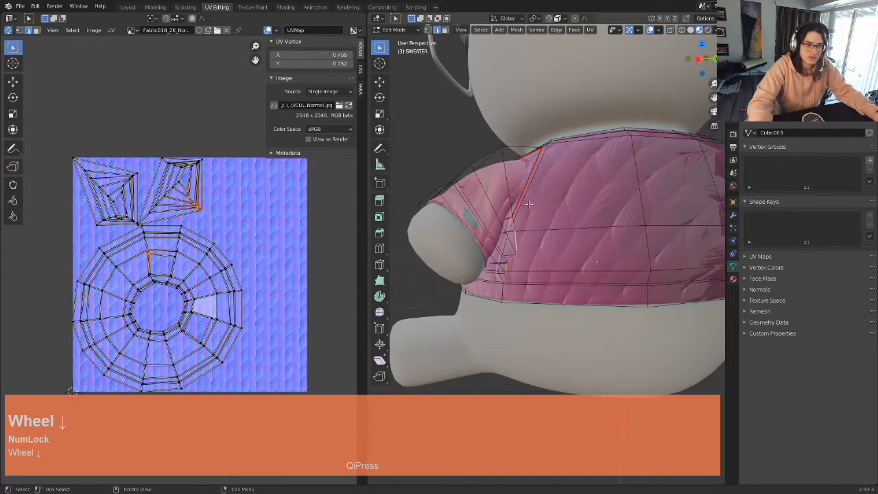
Step: Check the selected underarm edges against the UV layout and deselect the extra inner edge below the armhole
scroll(473, 220, "up", 7)
middle_click_drag(467, 199, 578, 220, "shift")
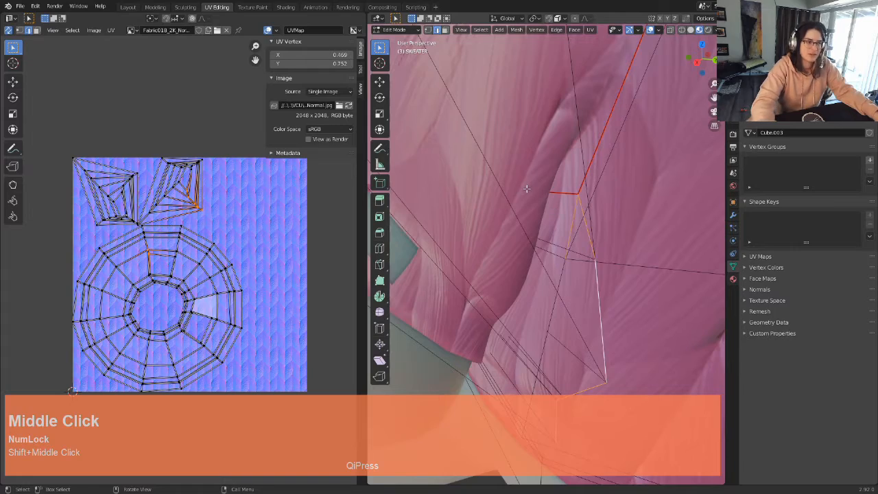
scroll(245, 235, "up", 6)
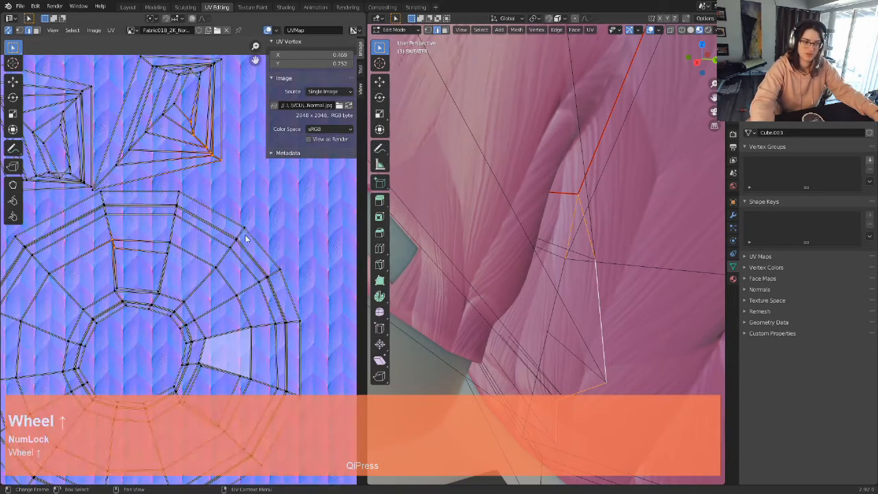
middle_click_drag(230, 221, 237, 323, "shift")
scroll(568, 239, "down", 2)
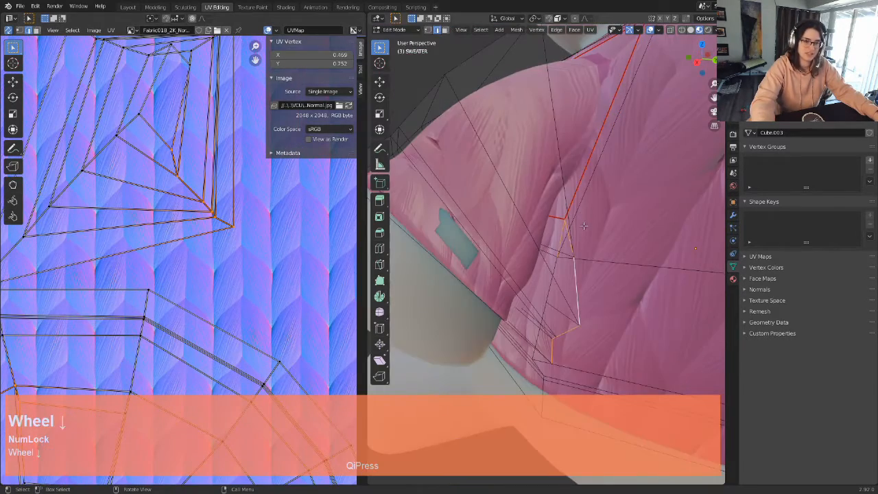
scroll(568, 239, "up", 2)
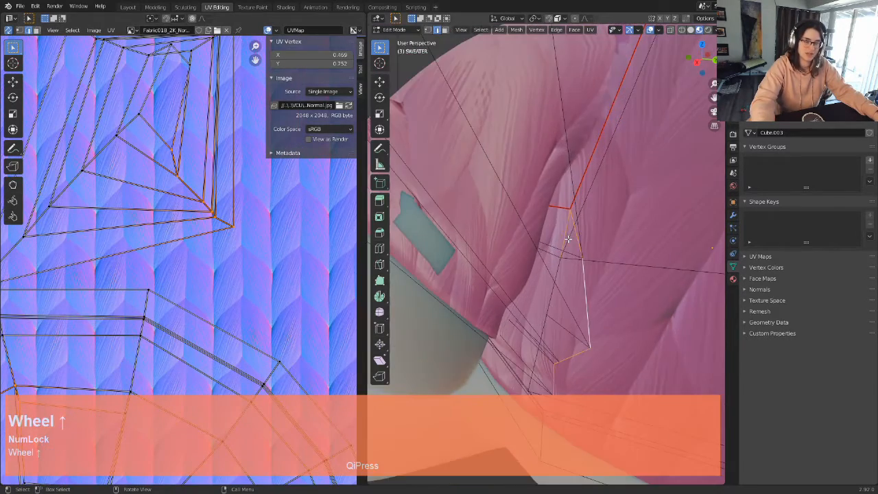
left_click(172, 160, "shift")
left_click(173, 160, "shift")
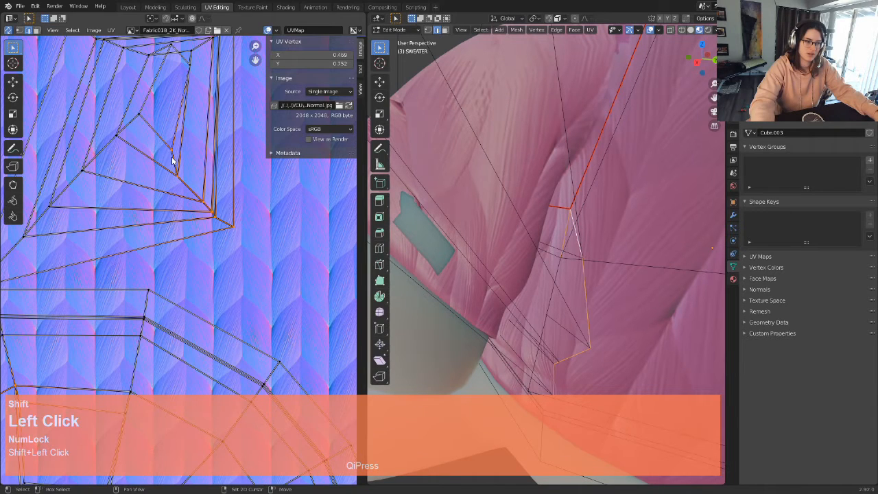
scroll(172, 160, "down", 3)
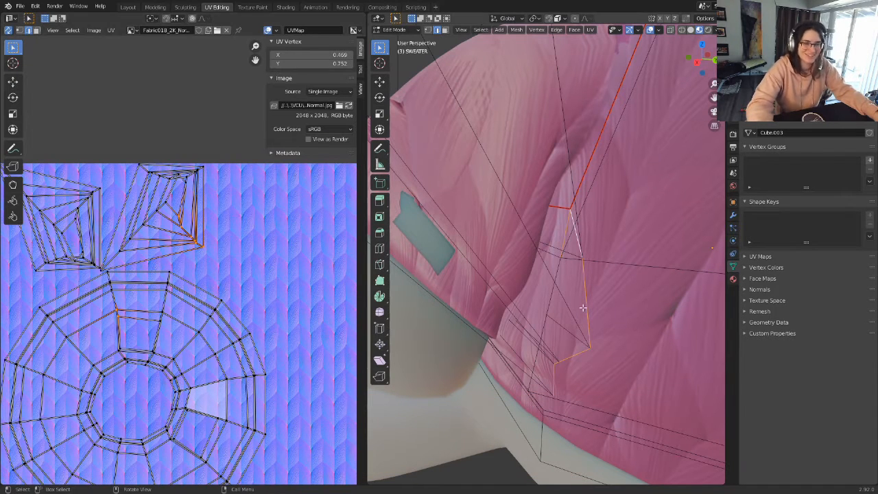
scroll(123, 336, "up", 3)
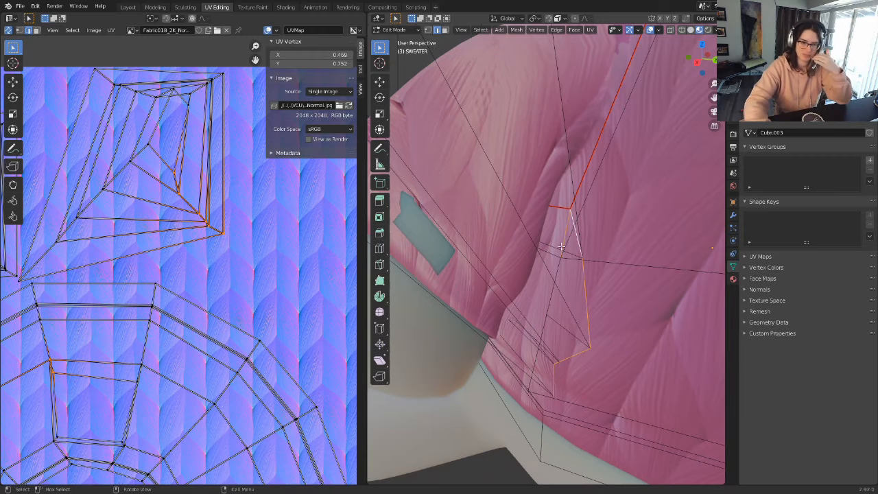
left_click(53, 370, "shift")
Step: Mark the selected underarm edges of the first sleeve as a seam
scroll(520, 177, "down", 3)
scroll(524, 175, "down", 2)
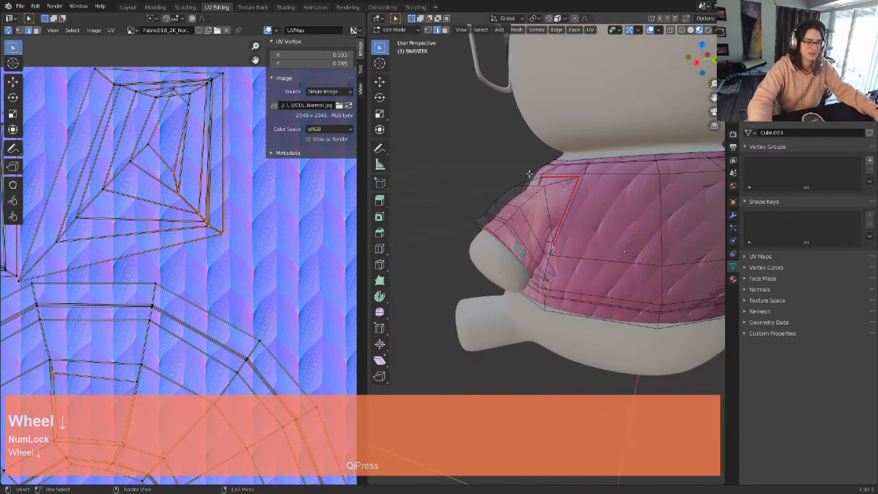
scroll(533, 173, "down", 2)
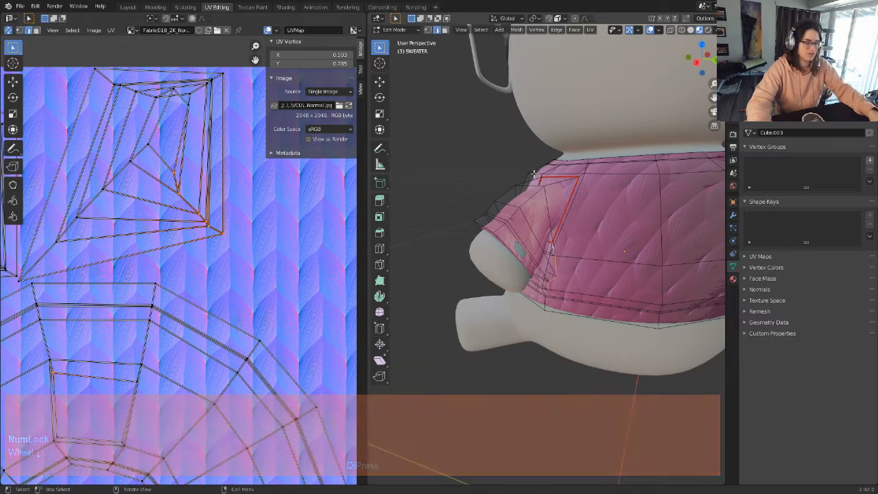
key("ctrl+e")
left_click(534, 171)
Step: Select the matching underarm edge loop beneath the sleeve on the character's other side
middle_click_drag(535, 175, 639, 207)
scroll(521, 206, "up", 2)
scroll(453, 212, "up", 2)
scroll(642, 185, "up", 2)
middle_click_drag(647, 159, 531, 246)
left_click(511, 241, "alt")
Step: Locate the second sleeve's underarm edges on the ring-shaped UV island and deselect the extra edge there
scroll(512, 242, "down", 2)
scroll(223, 296, "down", 3)
scroll(145, 254, "up", 3)
middle_click_drag(133, 278, 267, 333, "shift")
middle_click_drag(266, 391, 255, 304, "shift")
scroll(255, 304, "down", 2)
middle_click_drag(276, 347, 249, 258, "shift")
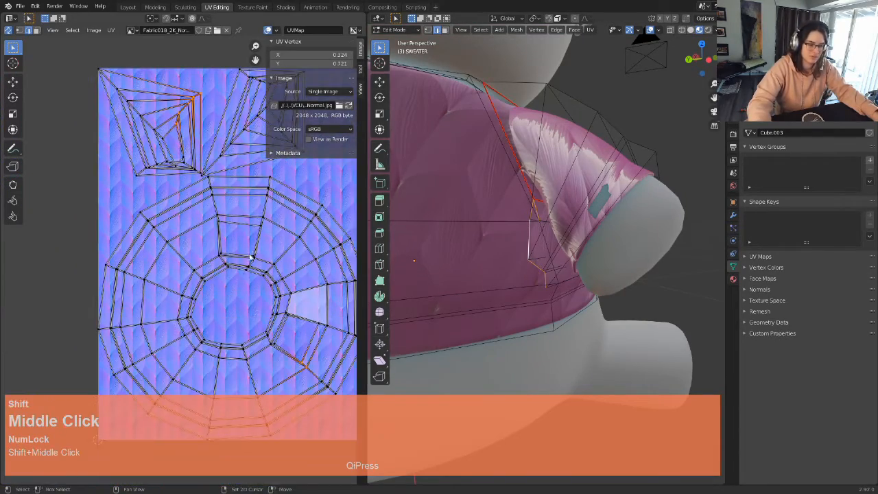
scroll(265, 326, "up", 2)
middle_click_drag(281, 339, 246, 296, "shift")
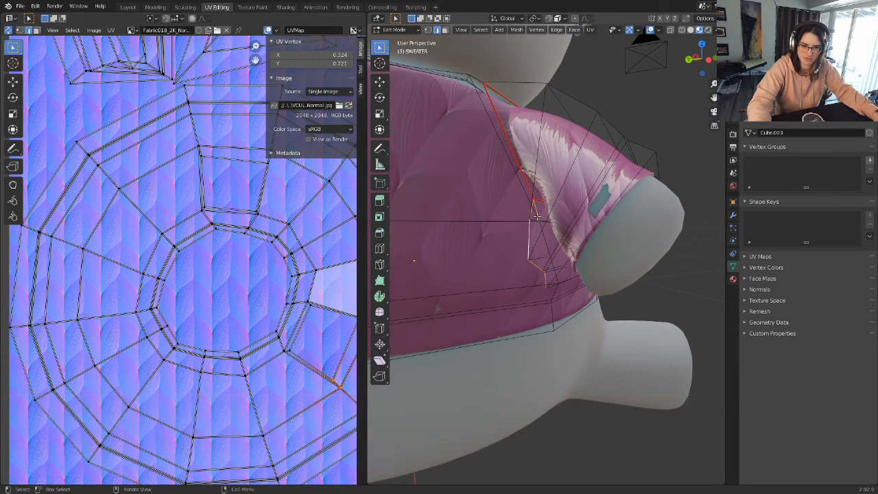
middle_click_drag(322, 384, 234, 310, "shift")
left_click(233, 310, "shift")
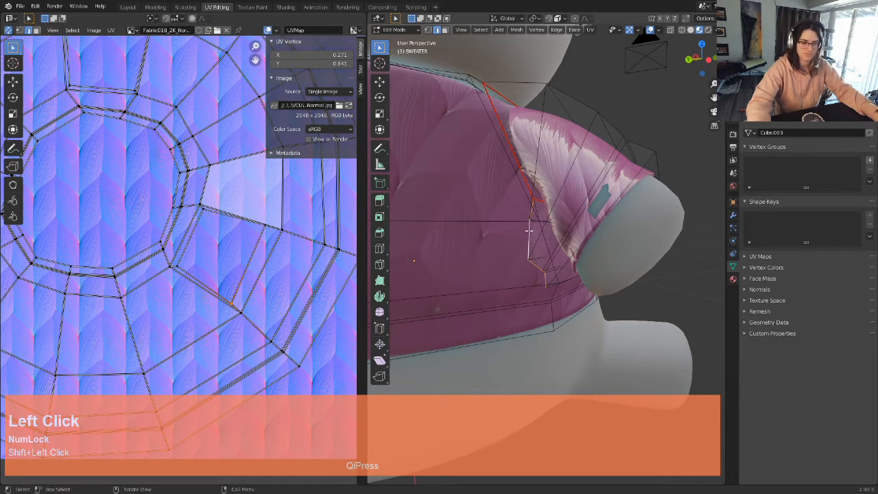
Step: Mark the second sleeve's selected underarm edges as a seam
scroll(528, 230, "down", 5)
middle_click_drag(528, 231, 483, 234)
key("ctrl+e")
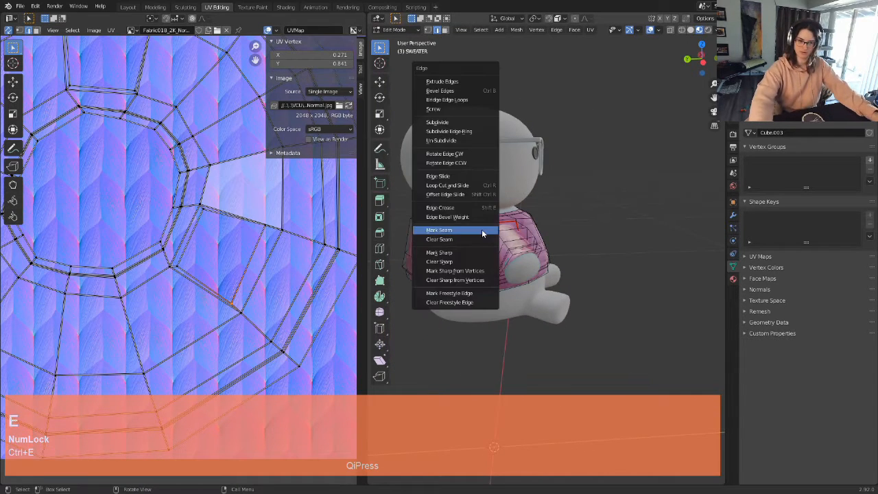
left_click(482, 230)
Step: Select the entire sweater mesh and unwrap it again using the completed armhole seams
scroll(482, 229, "down", 4)
middle_click_drag(482, 230, 525, 242)
key("a")
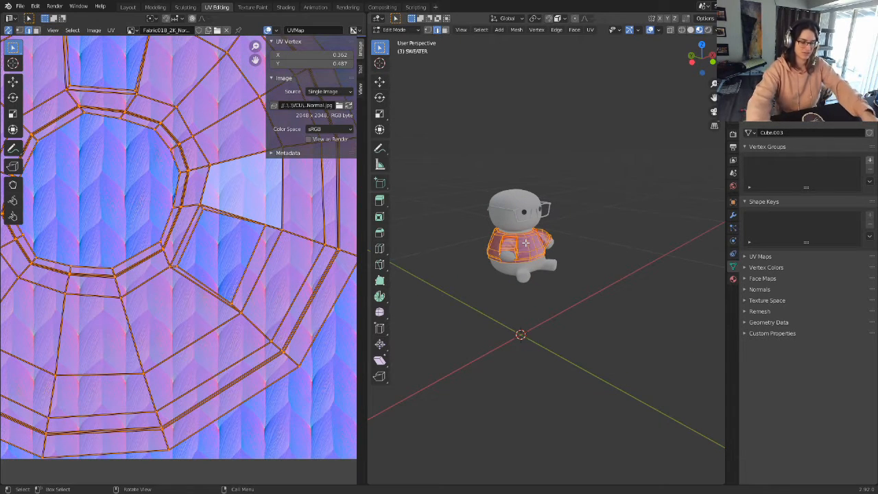
key("u")
left_click(524, 242)
scroll(298, 221, "down", 5)
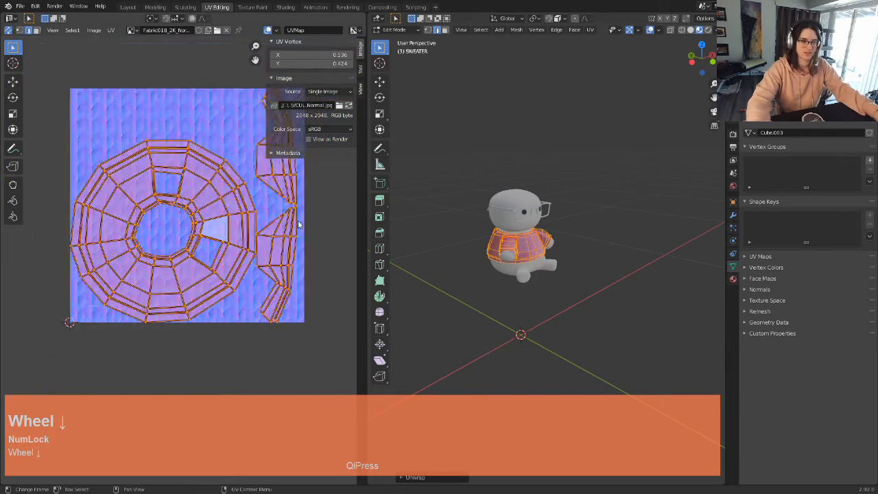
middle_click_drag(283, 212, 188, 238, "shift")
scroll(240, 245, "up", 2)
Step: Inspect the re-unwrapped knit texture on the sweater's sleeves and front up close in Object Mode
middle_click_drag(539, 246, 549, 282)
scroll(526, 283, "up", 2)
scroll(527, 282, "up", 2)
scroll(559, 242, "down", 3)
scroll(604, 242, "up", 3)
key("Tab")
scroll(607, 275, "up", 3)
scroll(516, 284, "up", 2)
scroll(558, 261, "down", 3)
scroll(628, 244, "down", 3)
scroll(449, 247, "up", 3)
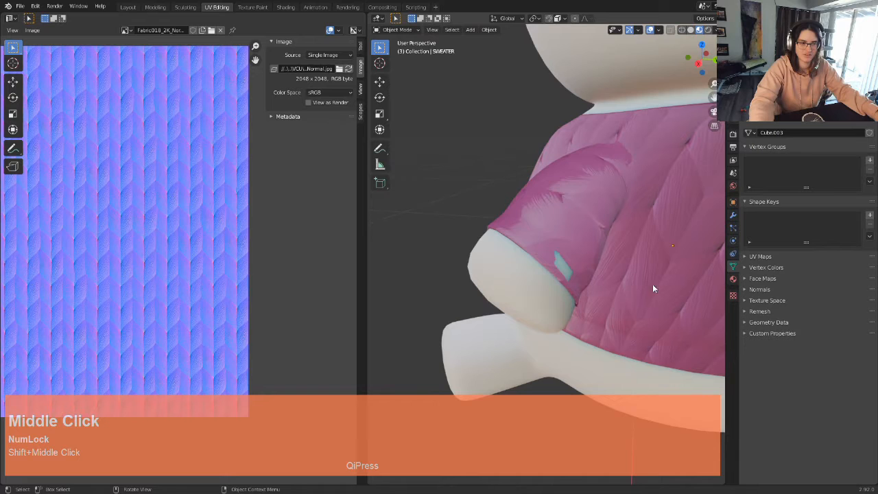
scroll(578, 241, "down", 2)
middle_click_drag(577, 241, 630, 263)
scroll(607, 241, "down", 2)
scroll(503, 264, "up", 3)
Step: In Edit Mode, select the shoulder edges connecting the sweater's neckline to the corner of the armhole seam
key("Tab")
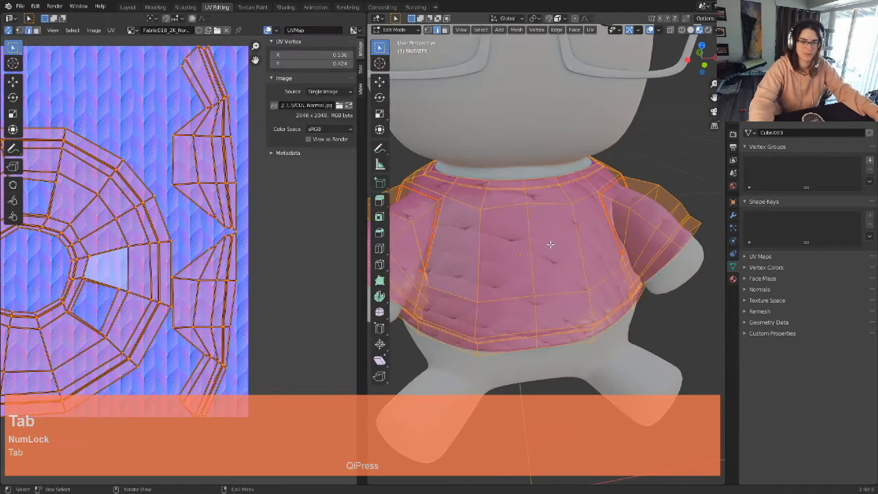
scroll(549, 251, "down", 5)
middle_click_drag(549, 251, 593, 272)
scroll(480, 233, "down", 2)
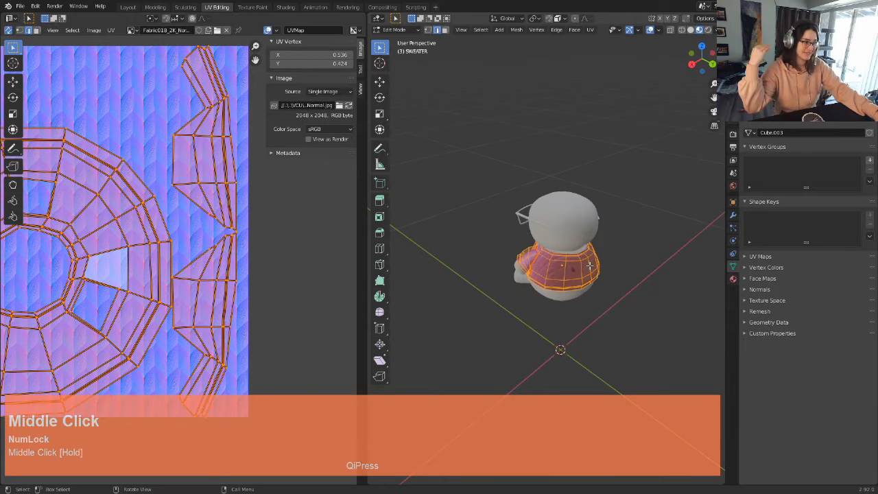
scroll(522, 265, "up", 5)
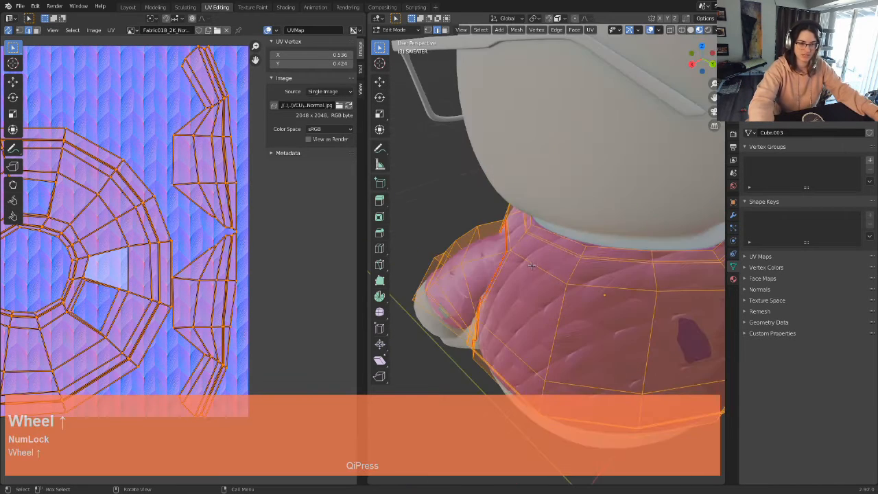
middle_click_drag(521, 265, 588, 248)
scroll(589, 247, "up", 2)
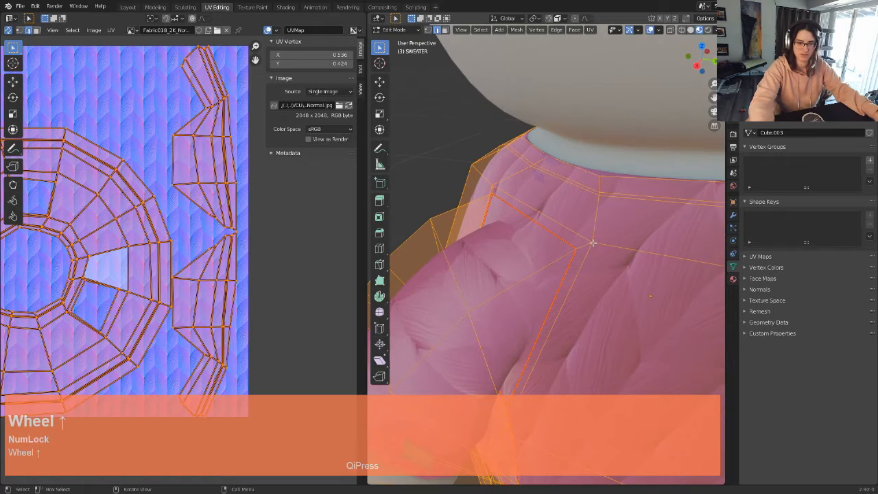
left_click(598, 219, "alt")
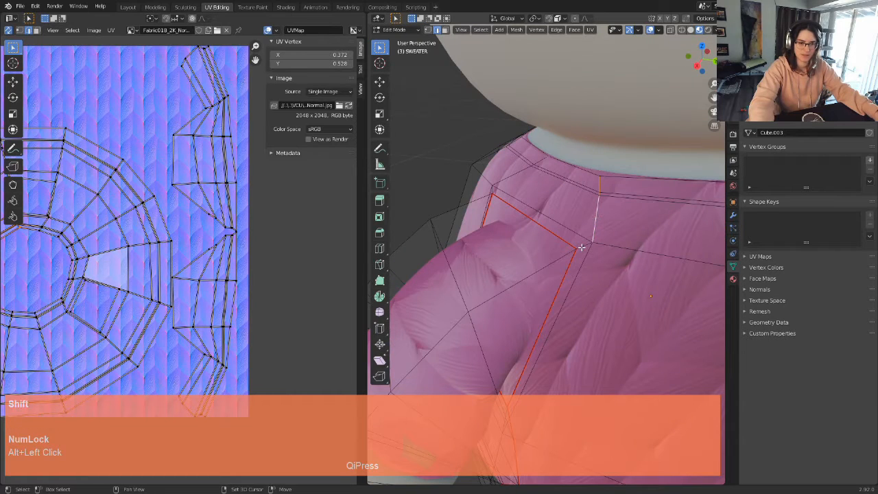
scroll(585, 246, "down", 2)
middle_click_drag(584, 247, 605, 257)
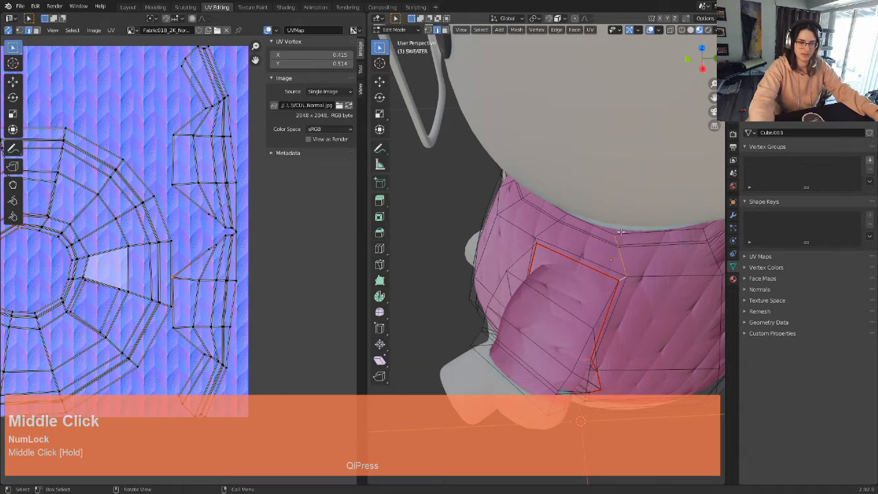
middle_click_drag(615, 335, 625, 350)
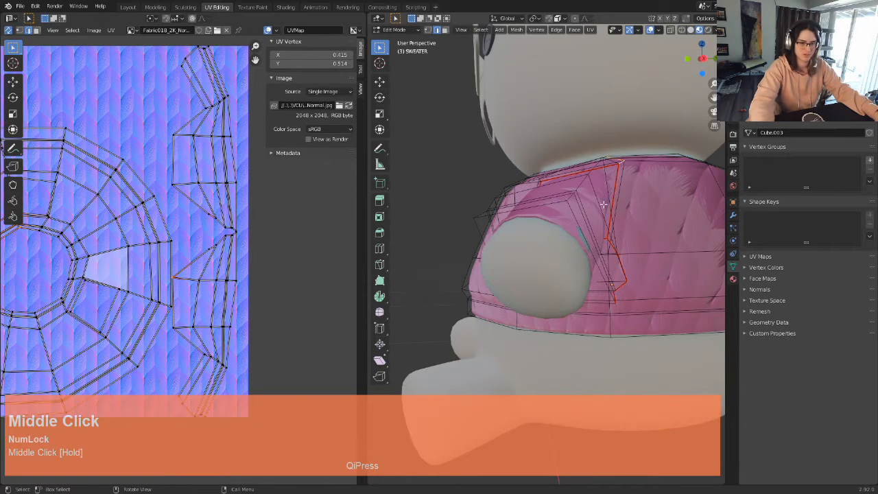
Step: Add the vertical side edges running from the underarm down to the hem to the selection
middle_click_drag(603, 204, 628, 219)
left_click(558, 317, "alt+shift")
middle_click_drag(597, 299, 587, 319)
scroll(576, 309, "up", 3)
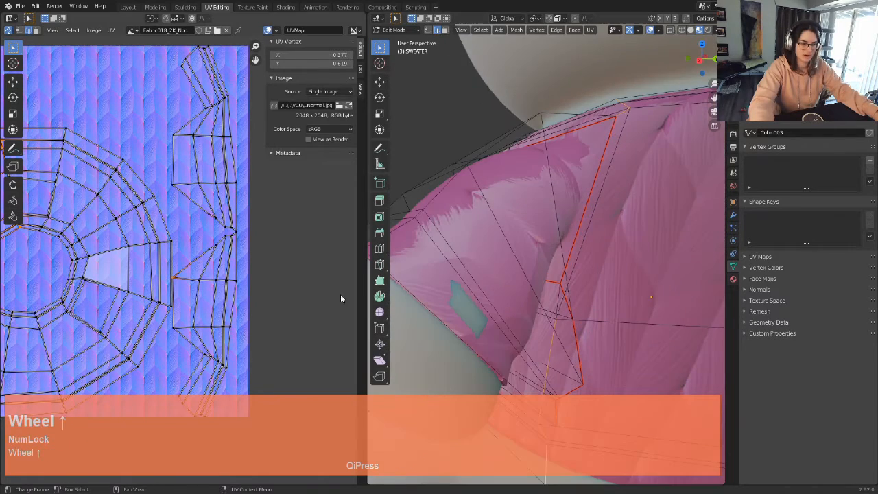
Step: Add the remaining edge just below the underarm to the sweater's selected shoulder and side edges
scroll(146, 287, "down", 2)
middle_click_drag(147, 289, 187, 196, "shift")
scroll(187, 196, "up", 5)
middle_click_drag(122, 259, 139, 205, "shift")
scroll(138, 262, "up", 2)
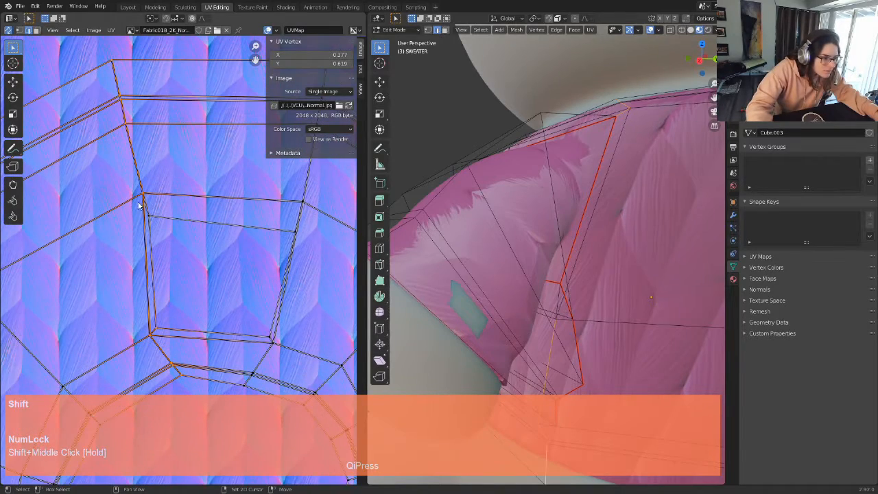
left_click(148, 212, "shift")
scroll(576, 298, "down", 1)
middle_click_drag(577, 297, 549, 237, "shift")
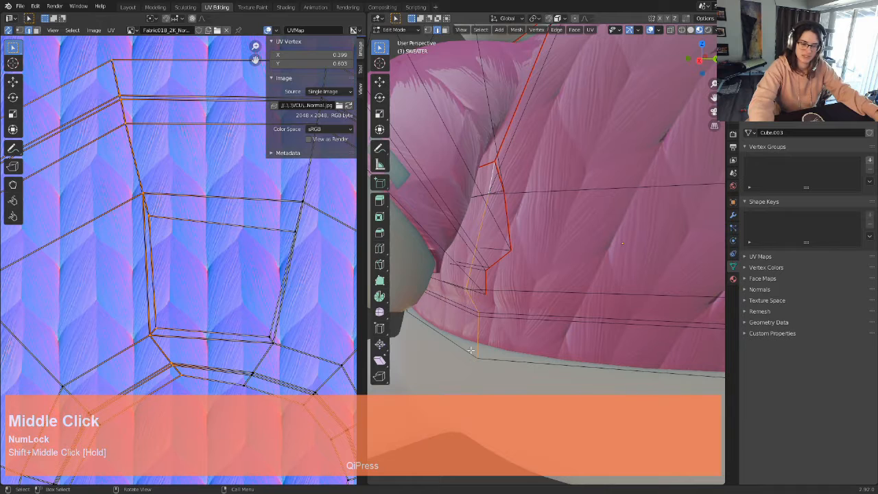
Step: Mark the selected shoulder and side edges of the sweater as seams
scroll(532, 136, "down", 4)
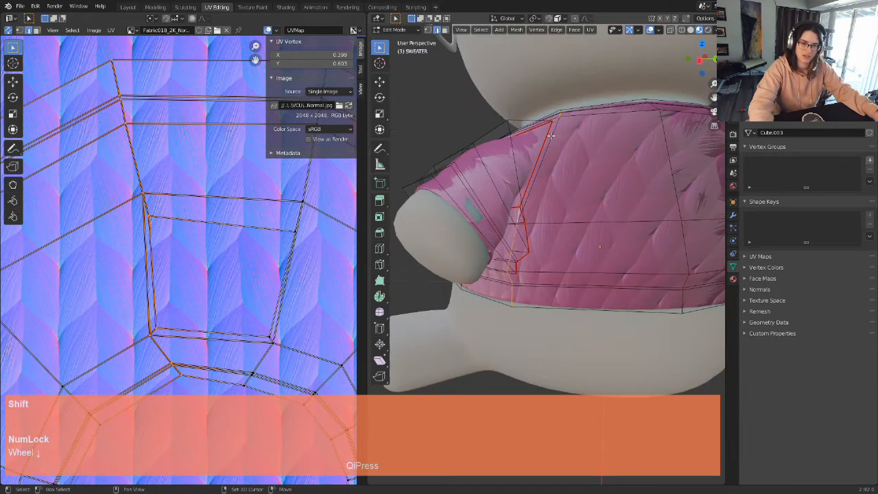
middle_click_drag(532, 136, 534, 194, "shift")
middle_click_drag(534, 195, 529, 193)
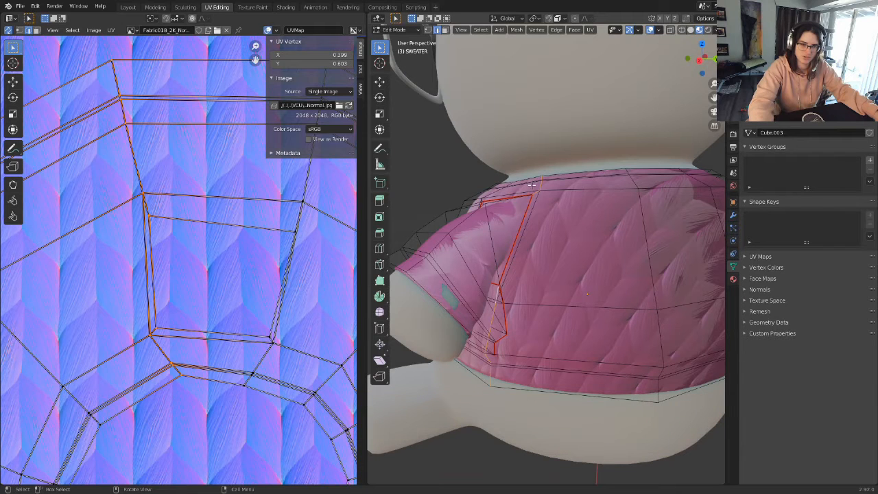
key("ctrl+e")
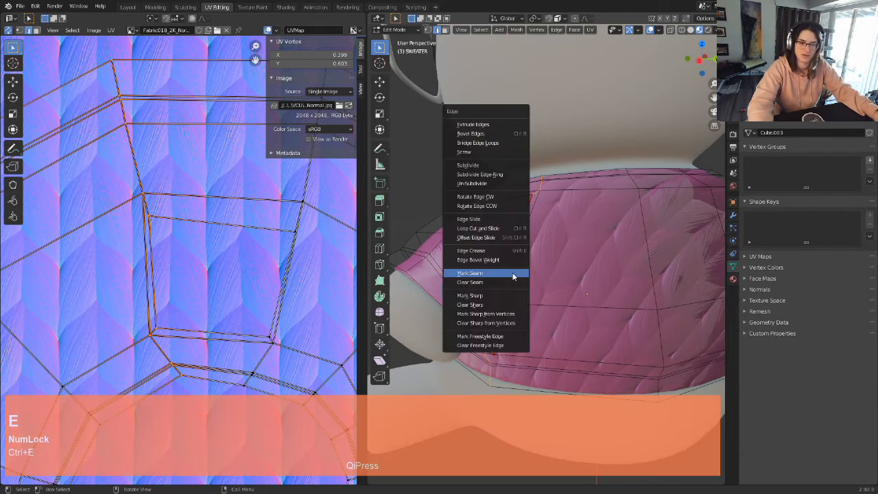
left_click(513, 274)
Step: On the sweater's opposite side, select the shoulder edges between the neckline and the armhole corner
scroll(513, 275, "down", 5)
middle_click_drag(515, 275, 529, 268)
scroll(523, 276, "down", 3)
scroll(535, 265, "up", 3)
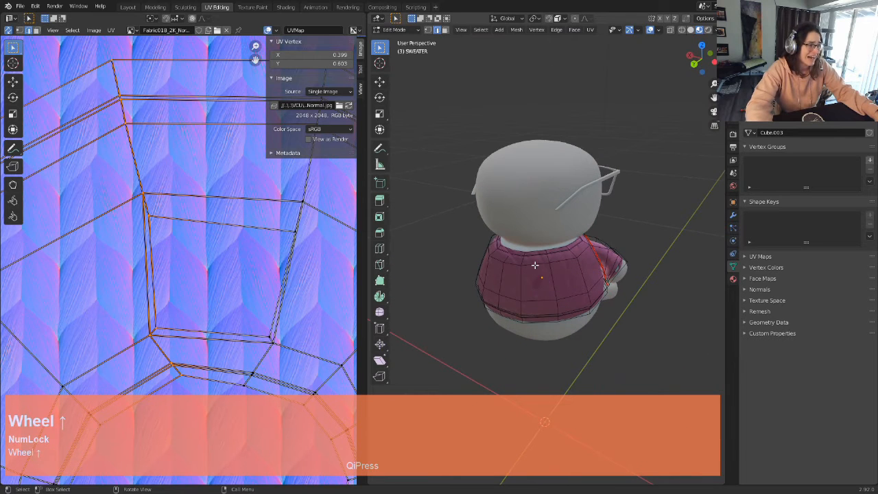
middle_click_drag(535, 265, 563, 269)
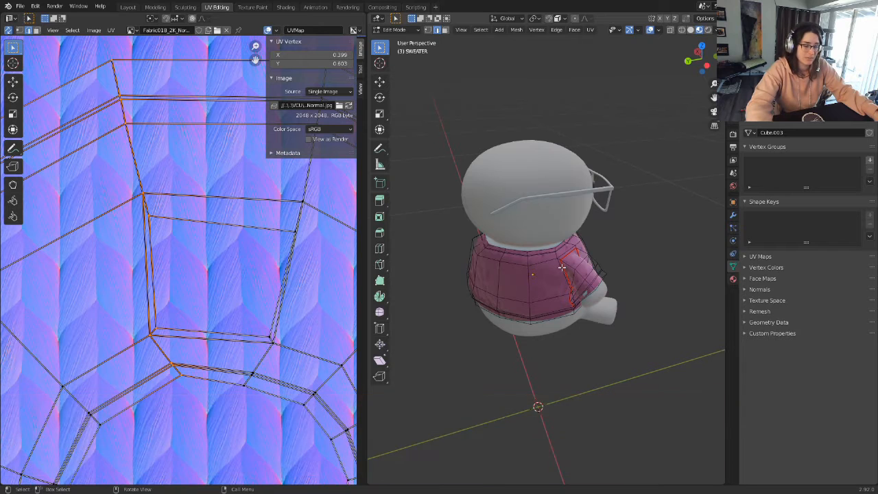
scroll(563, 273, "up", 3)
mouse_move(562, 273)
middle_mouse_down("shift")
mouse_move(494, 244)
mouse_move(531, 217)
middle_mouse_up("shift")
scroll(476, 240, "up", 2)
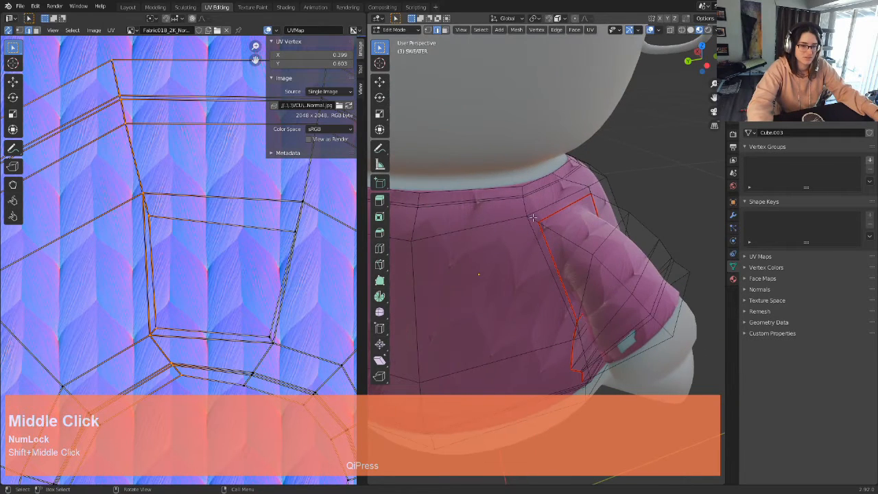
left_click(527, 219, "alt")
left_click(527, 218, "shift")
Step: Add the vertical side edges from the underarm to the hem on this side, including the edge just below the underarm
middle_click_drag(527, 218, 572, 274)
left_click(572, 274, "alt+shift")
scroll(246, 235, "down", 2)
scroll(246, 235, "down", 2)
scroll(216, 251, "up", 3)
middle_click_drag(215, 251, 183, 238, "shift")
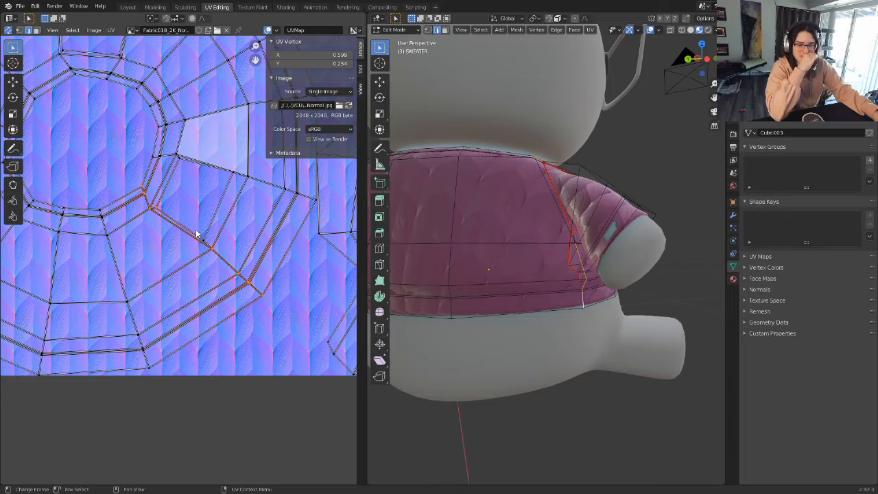
scroll(227, 254, "up", 2)
left_click(243, 223, "shift")
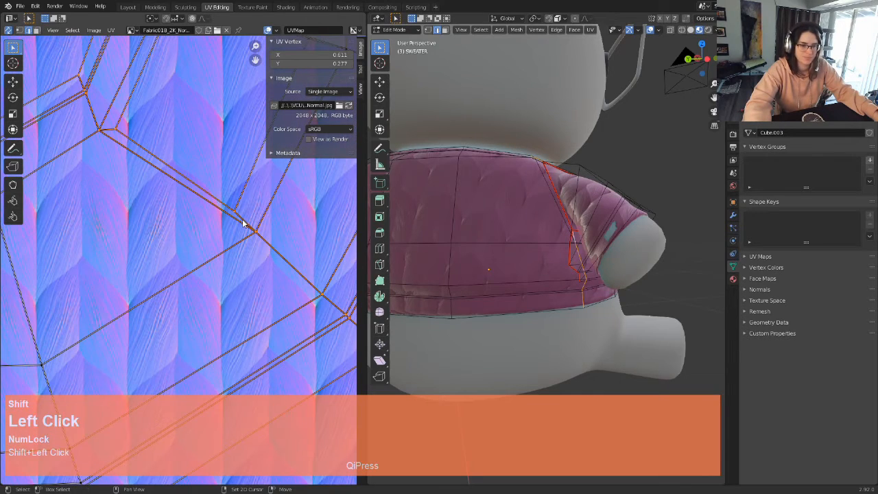
Step: Adjust the edge selection at the armhole corner and mark this side's selected shoulder and side edges as seams
scroll(586, 235, "up", 3)
middle_click_drag(586, 236, 553, 299, "shift")
middle_click_drag(557, 240, 532, 219)
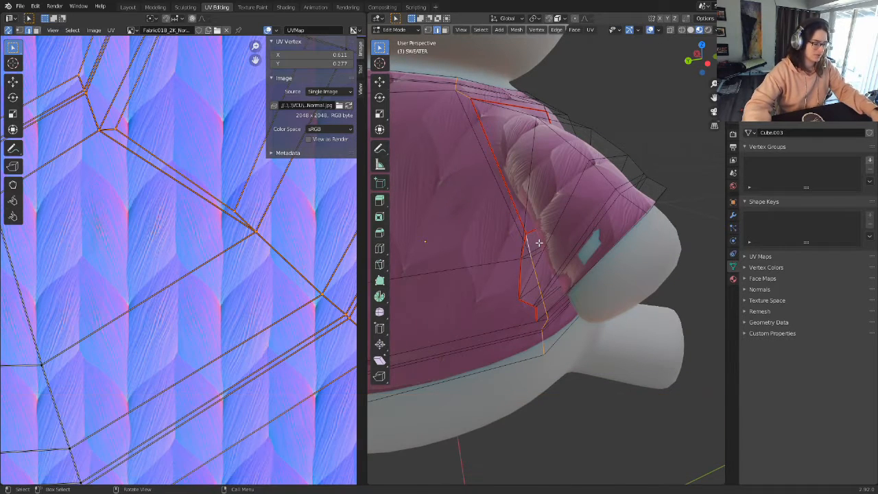
scroll(538, 242, "down", 4)
middle_click_drag(542, 236, 552, 251)
scroll(559, 282, "up", 2)
left_click(496, 193, "shift")
scroll(529, 205, "down", 3)
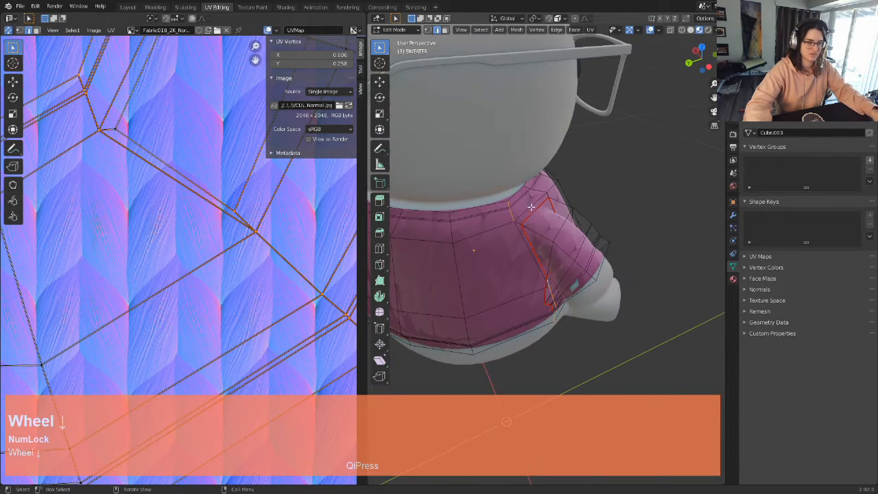
key("ctrl+e")
left_click(537, 210)
Step: Unwrap the entire sweater mesh with the new seams and check how the front and back UV pieces separate
key("a")
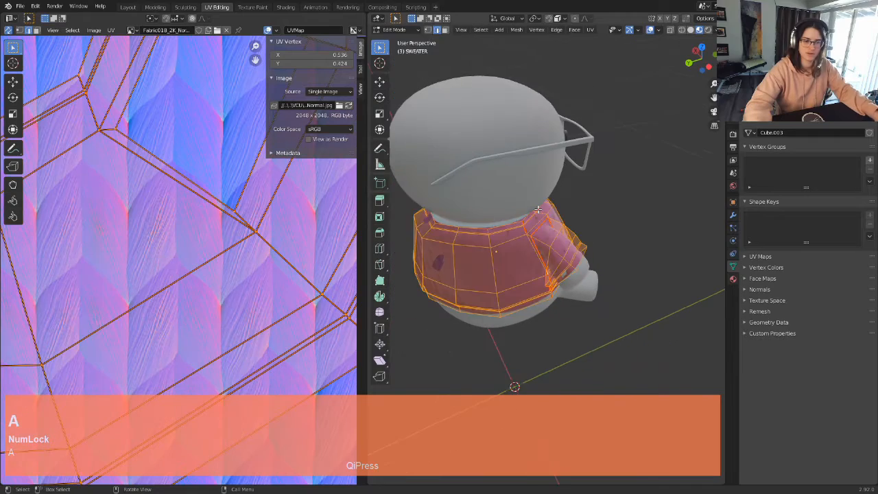
key("u")
left_click(538, 208)
scroll(249, 248, "down", 1)
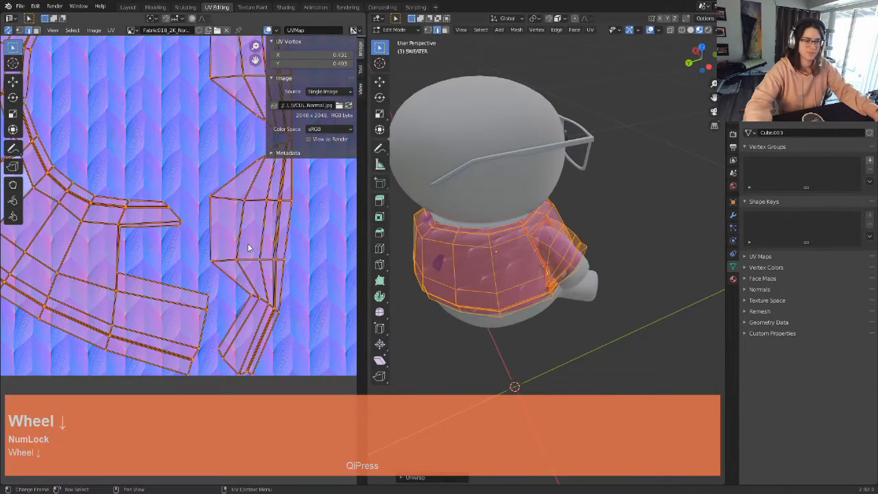
scroll(249, 251, "down", 2)
middle_click_drag(221, 233, 243, 293, "shift")
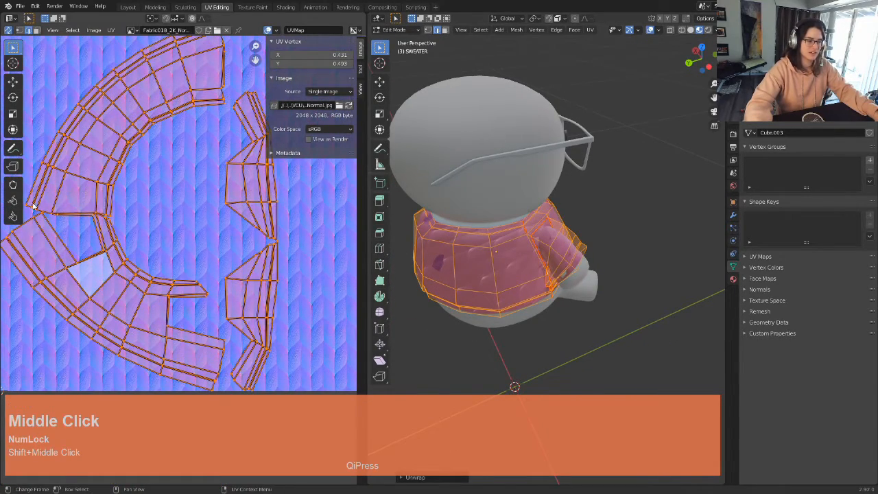
middle_click_drag(76, 202, 102, 214, "shift")
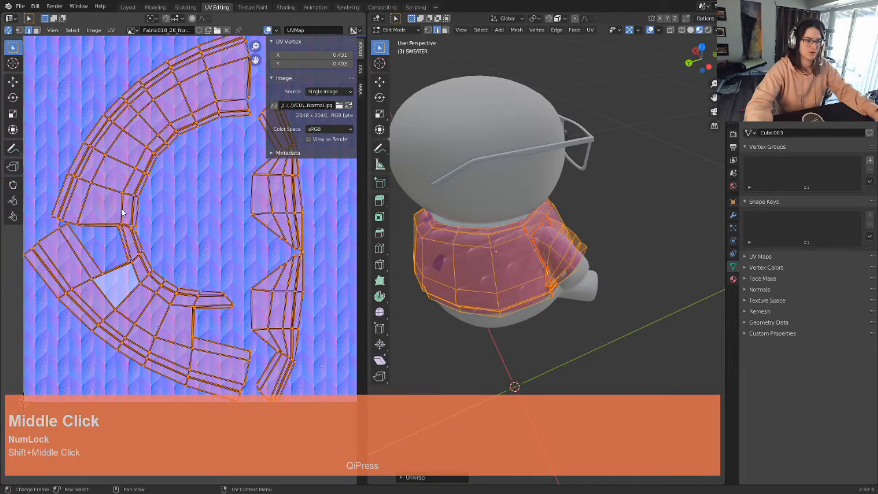
scroll(123, 213, "down", 3)
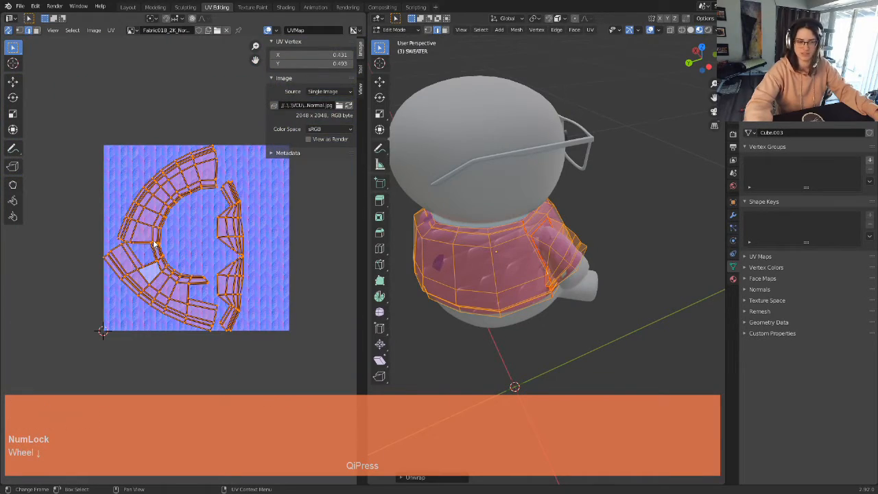
scroll(154, 243, "up", 5)
middle_click_drag(145, 241, 177, 240, "shift")
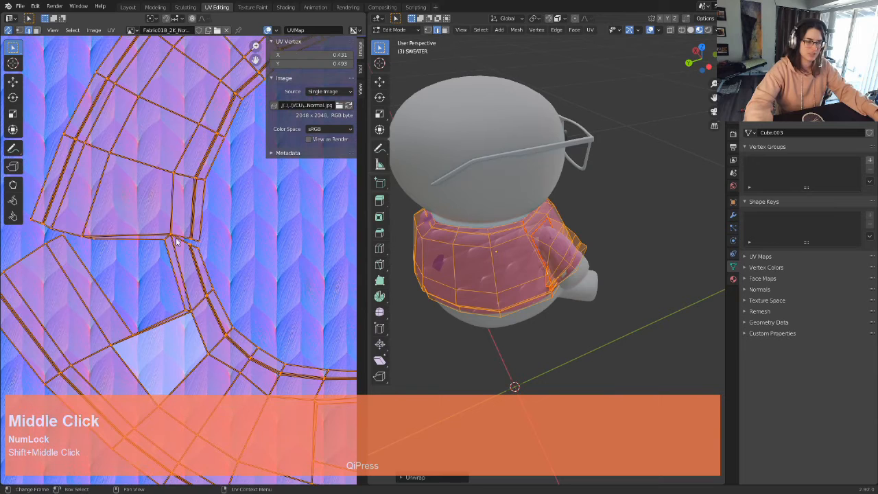
Step: Mark the missed shoulder edge beside the armhole corner as a seam and unwrap the entire sweater mesh again
scroll(524, 234, "up", 5)
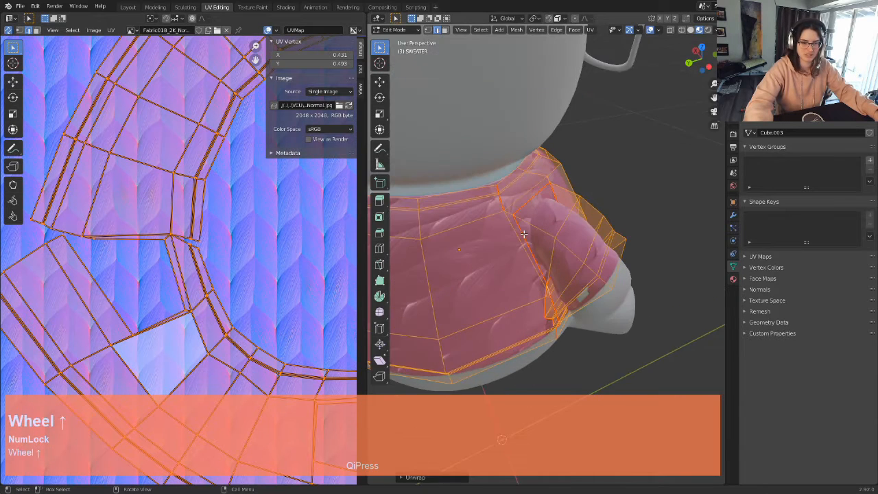
left_click(494, 201)
key("ctrl+e")
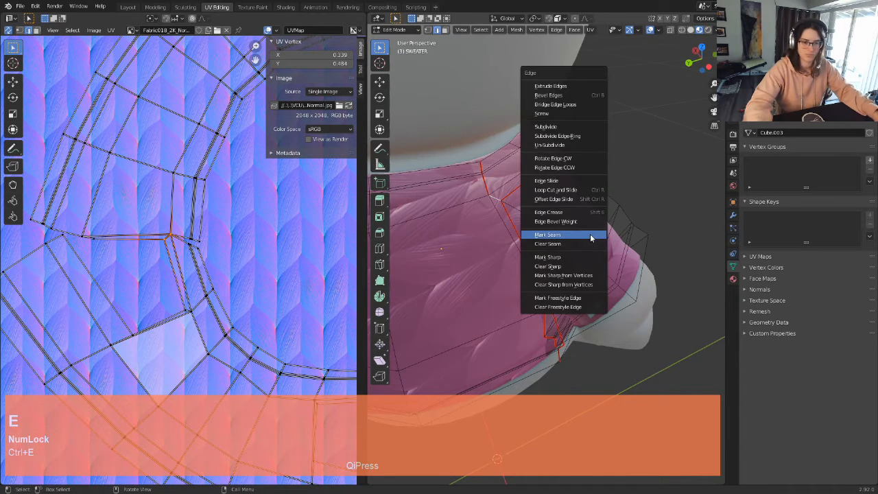
left_click(547, 235)
key("a")
key("u")
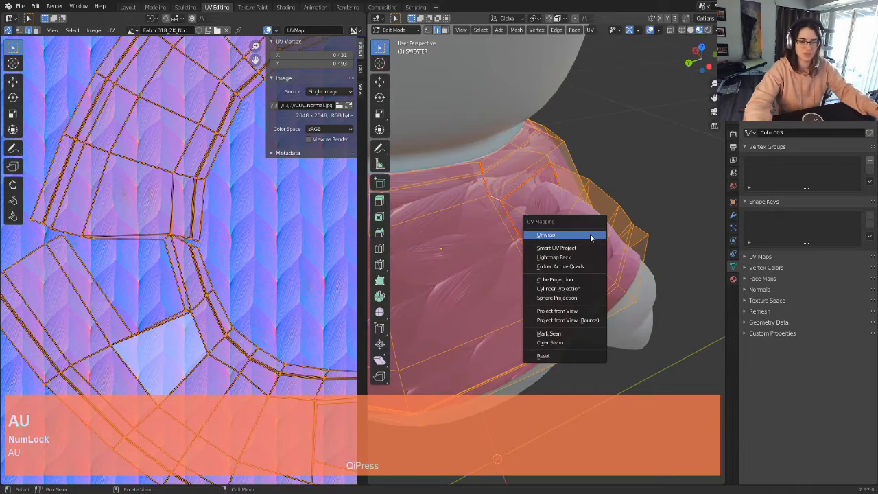
left_click(590, 235)
scroll(422, 238, "down", 5)
scroll(231, 239, "down", 6)
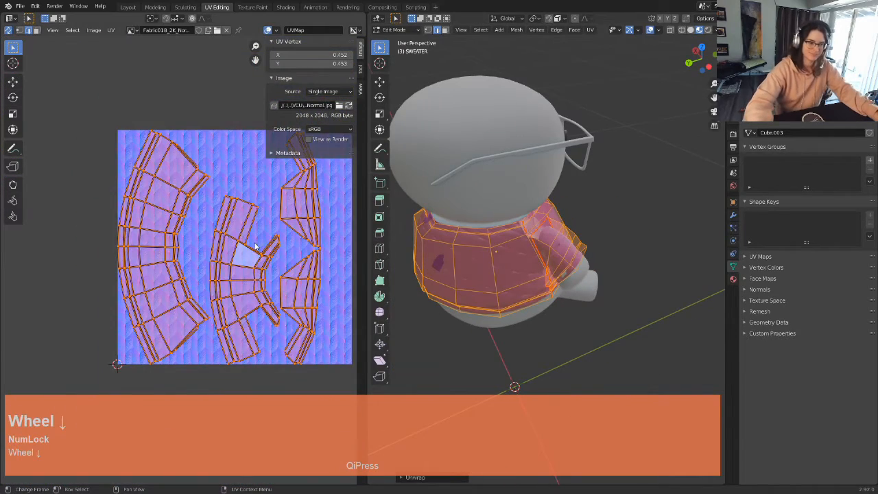
Step: Examine the separated UV islands and the sweater from the front and side
scroll(257, 248, "down", 2)
middle_click_drag(284, 222, 251, 278, "shift")
middle_click_drag(473, 227, 601, 206)
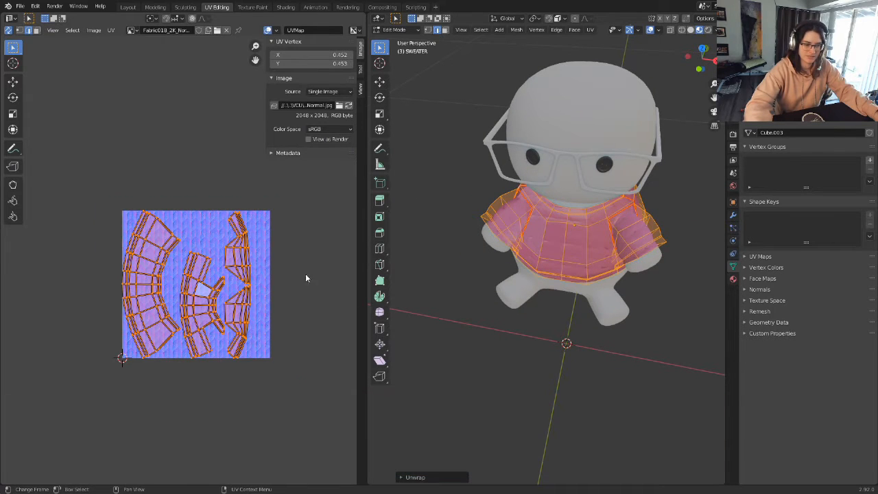
scroll(297, 275, "up", 2)
scroll(618, 260, "down", 5)
middle_click_drag(627, 261, 655, 276, "shift")
scroll(514, 278, "up", 4)
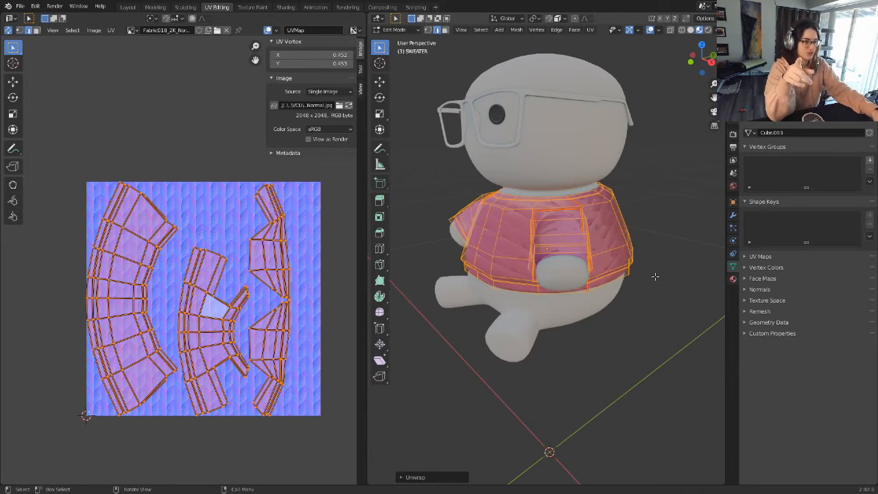
Step: In Object Mode, apply all transforms to the sweater
key("Tab")
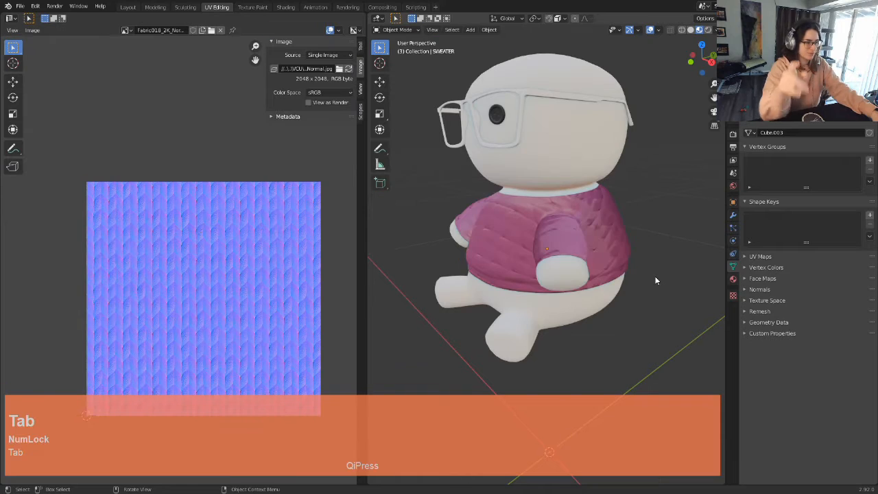
left_click(498, 254)
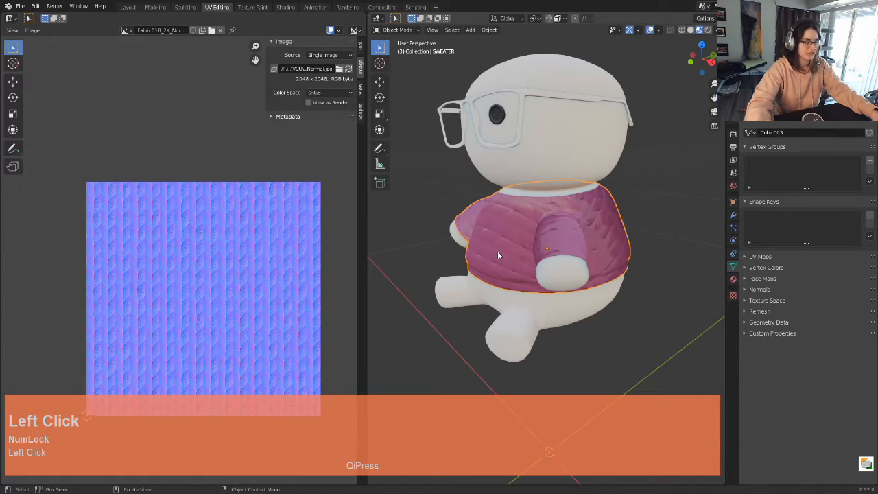
key("ctrl+a")
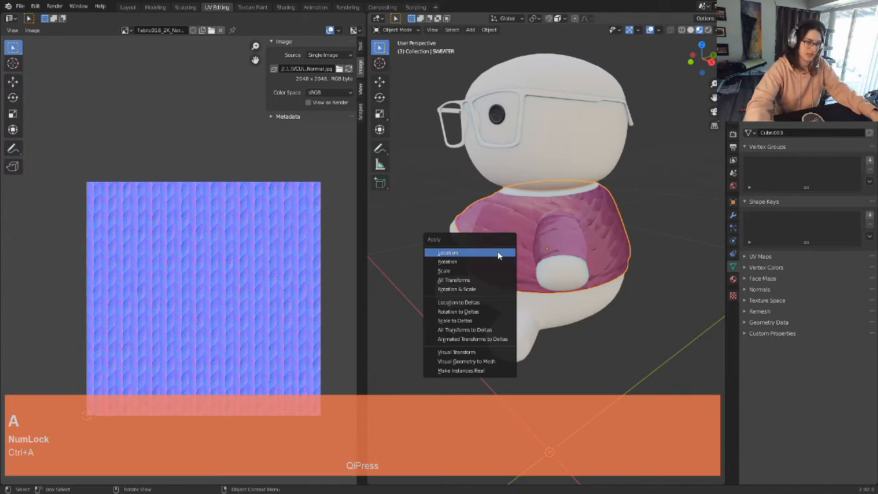
left_click(471, 280)
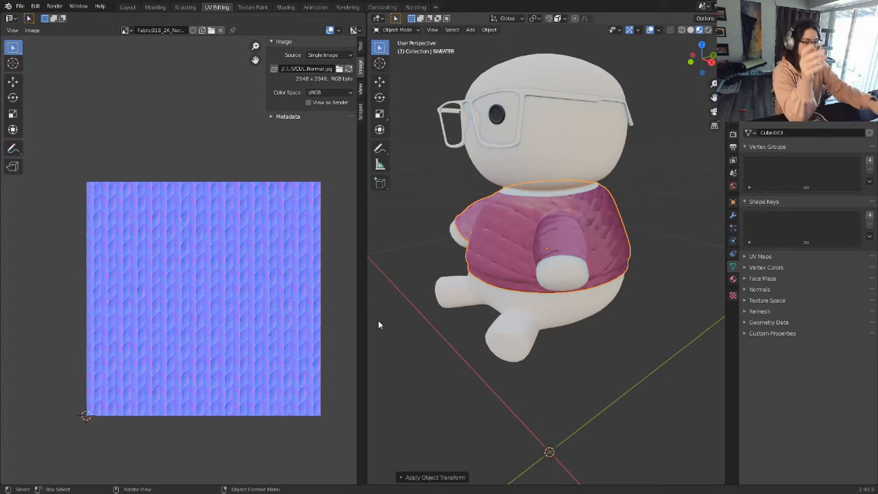
key("ctrl+a")
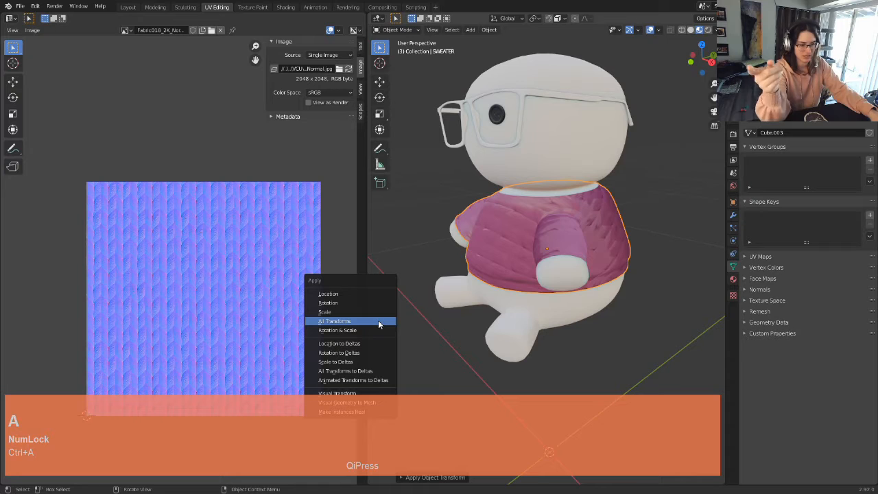
left_click(379, 323)
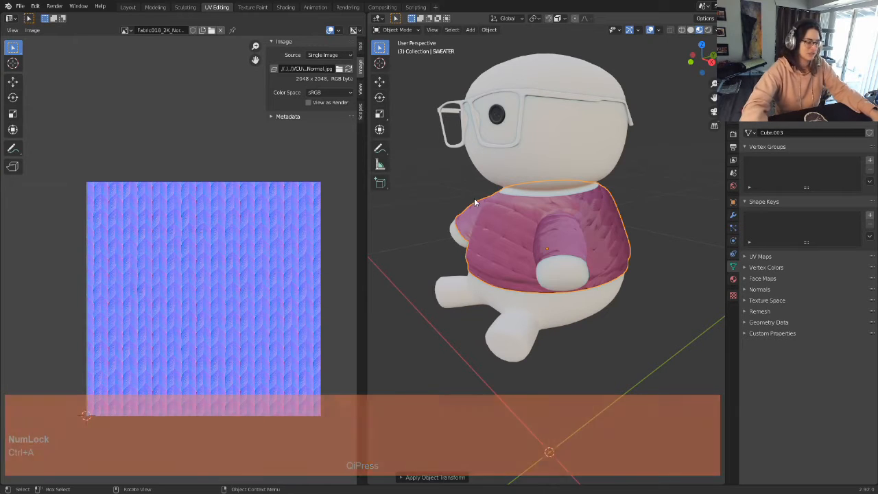
Step: Return to Edit Mode and unwrap the entire sweater mesh again using the Conformal method
key("Tab")
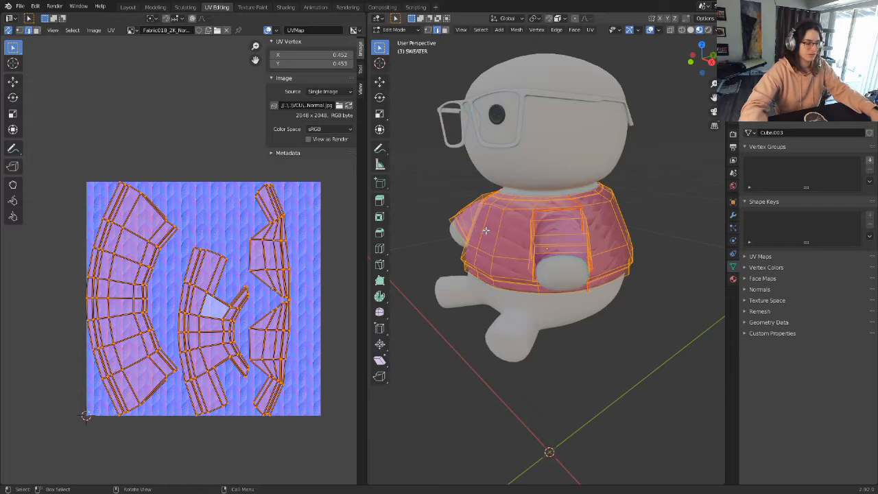
key("a")
key("u")
left_click(485, 231)
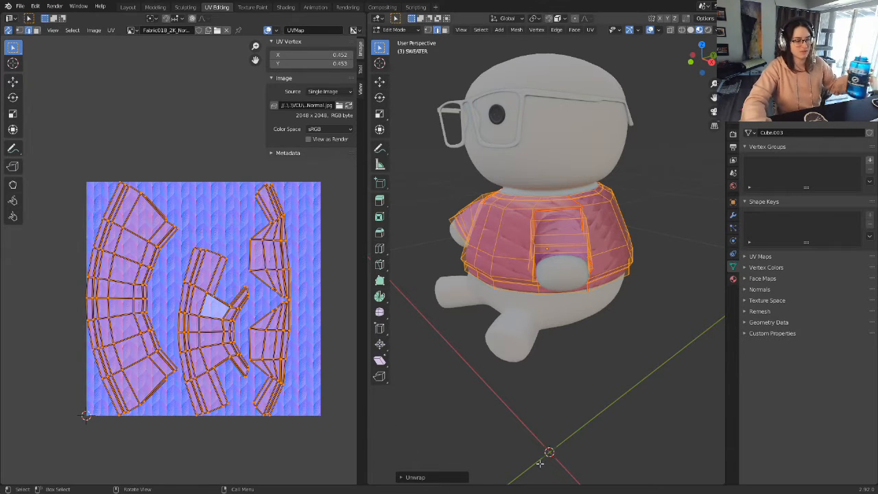
left_click(427, 478)
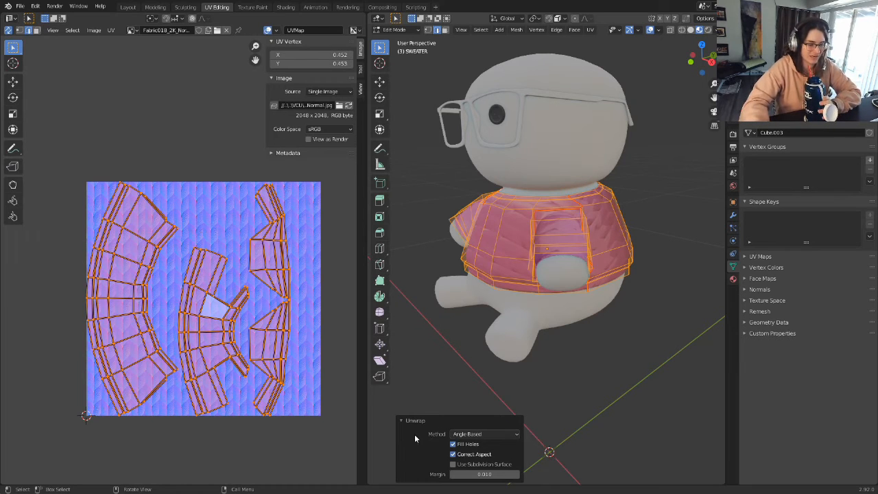
left_click(491, 433)
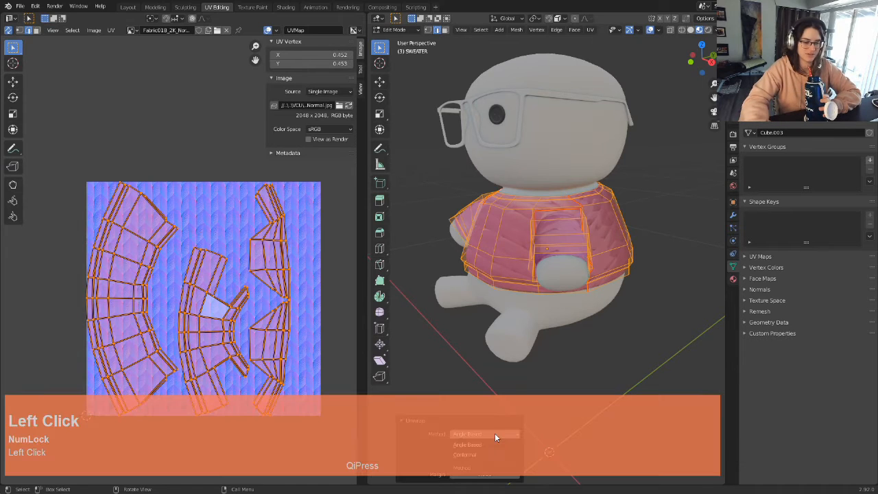
left_click(485, 456)
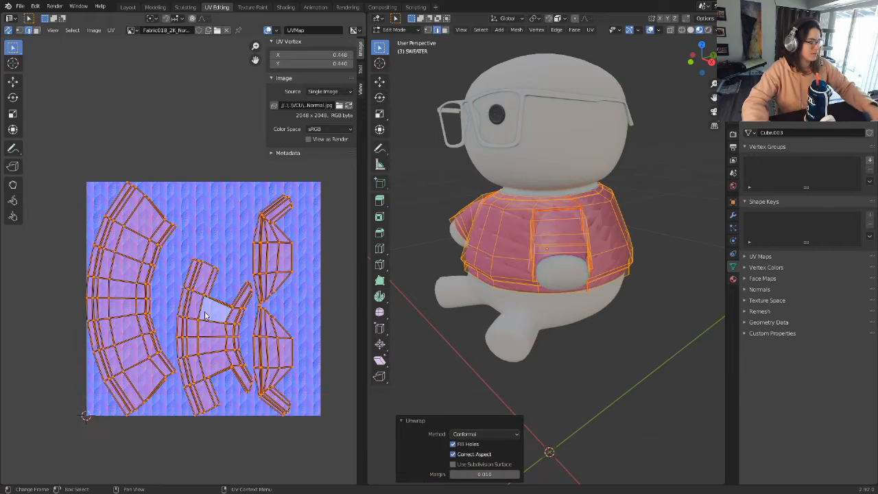
Step: Compare the Angle Based and Conformal methods in the unwrap settings, finishing on Conformal
middle_click_drag(235, 336, 249, 269, "shift")
scroll(246, 263, "up", 2)
left_click(481, 435)
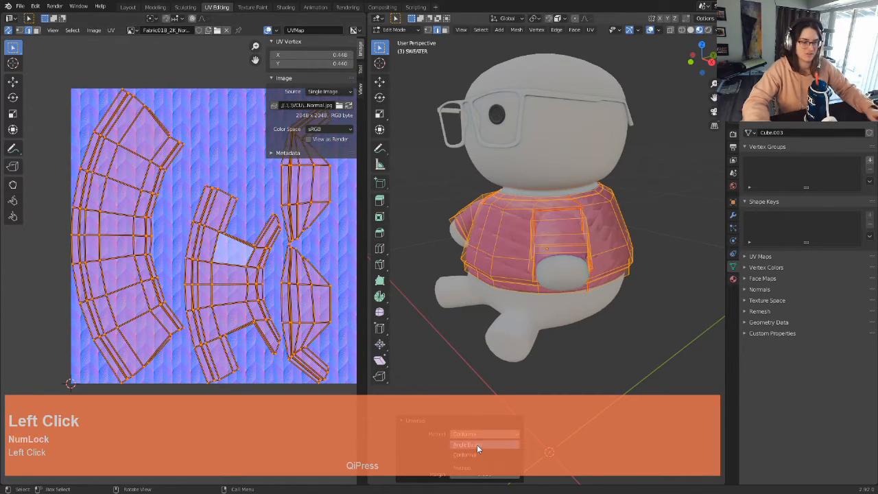
left_click(478, 445)
left_click(480, 437)
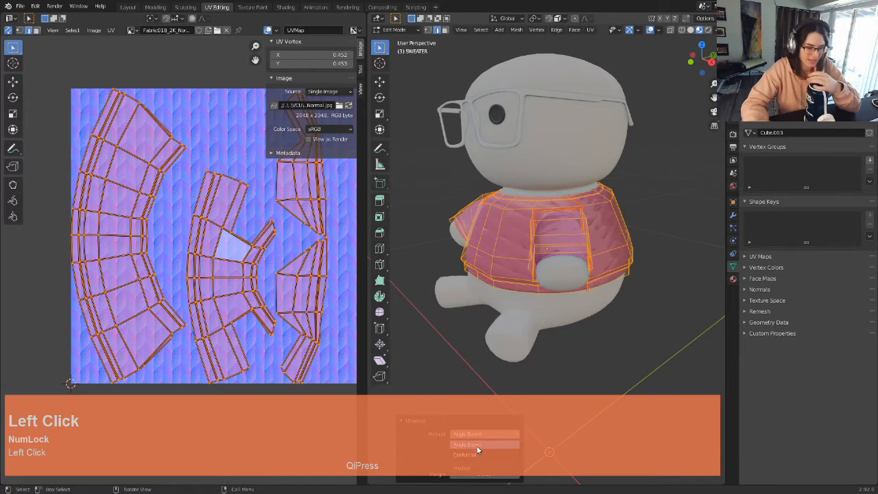
left_click(477, 444)
left_click(480, 437)
left_click(480, 446)
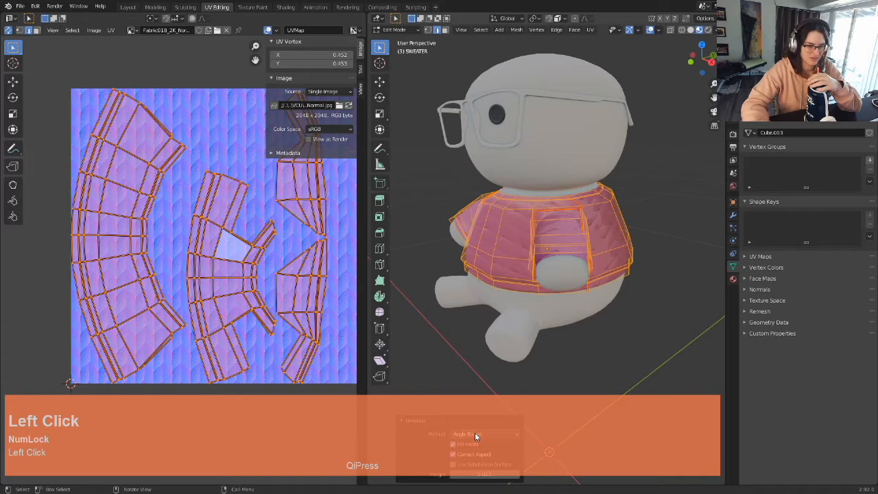
left_click(473, 434)
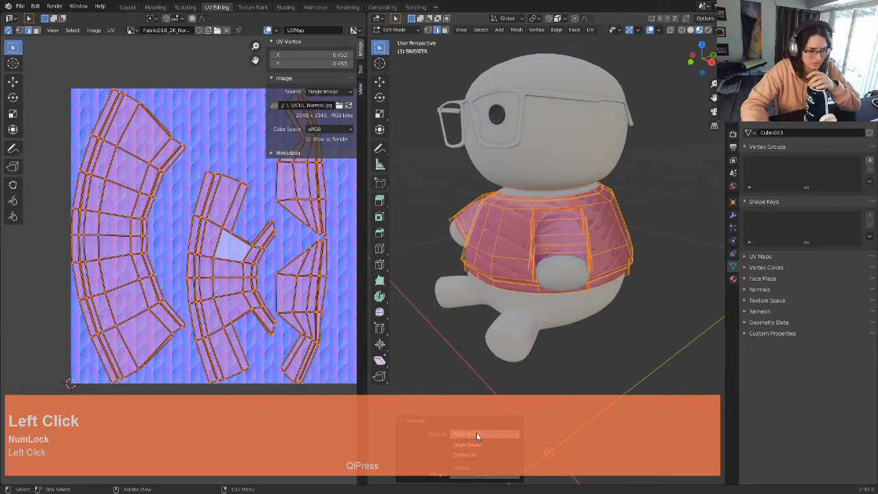
left_click(472, 436)
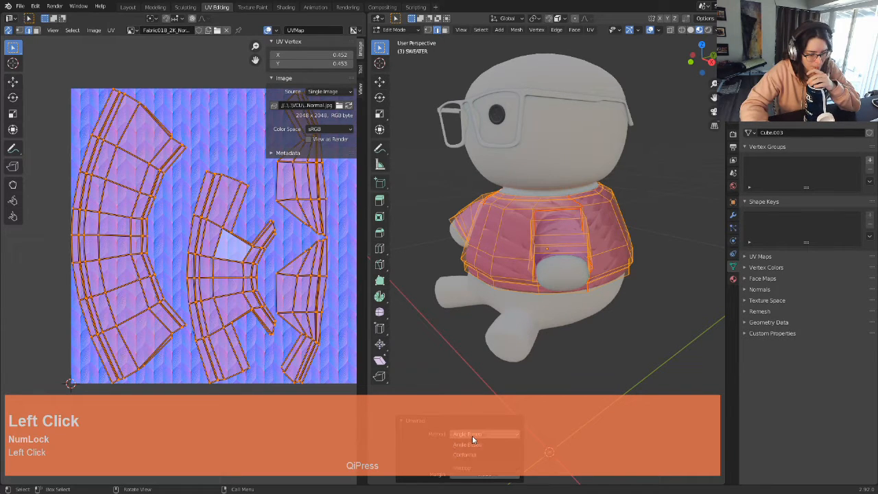
left_click(472, 454)
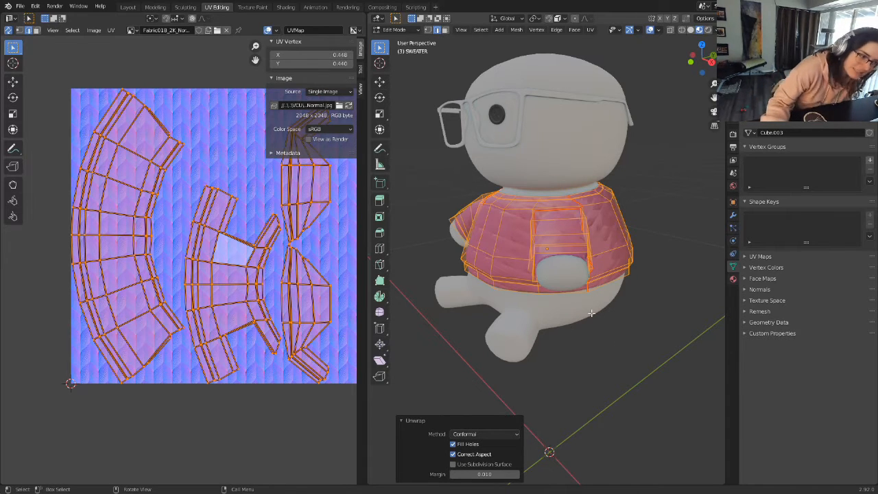
Step: Leave Edit Mode and examine the knit texture up close on the sweater's sleeve, shoulder and back
scroll(648, 190, "down", 1)
scroll(617, 196, "up", 1)
middle_click_drag(617, 196, 588, 206)
middle_click_drag(548, 244, 556, 277, "shift")
key("Tab")
scroll(604, 256, "down", 1)
scroll(576, 238, "up", 4)
scroll(664, 250, "up", 1)
middle_click_drag(664, 250, 623, 250)
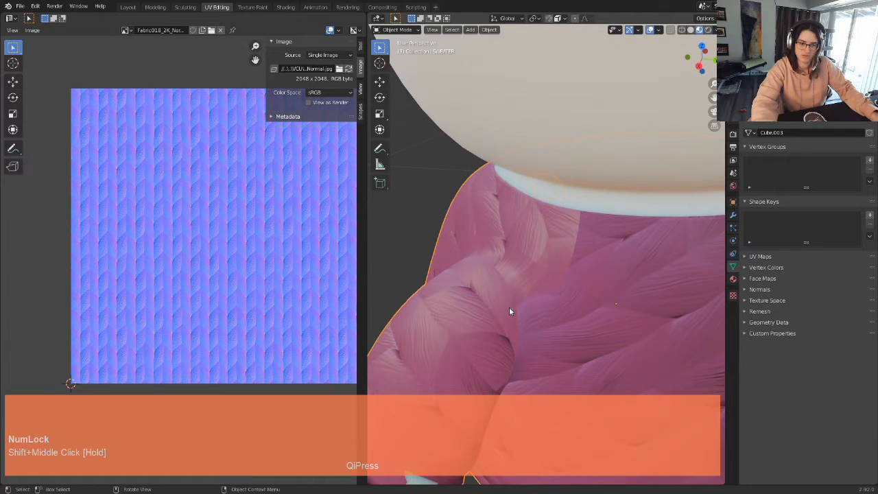
middle_click_drag(524, 353, 522, 294, "shift")
scroll(562, 286, "down", 1)
scroll(614, 296, "down", 1)
scroll(620, 296, "down", 1)
middle_click_drag(619, 296, 428, 271)
middle_click_drag(614, 303, 532, 322)
scroll(585, 313, "up", 4)
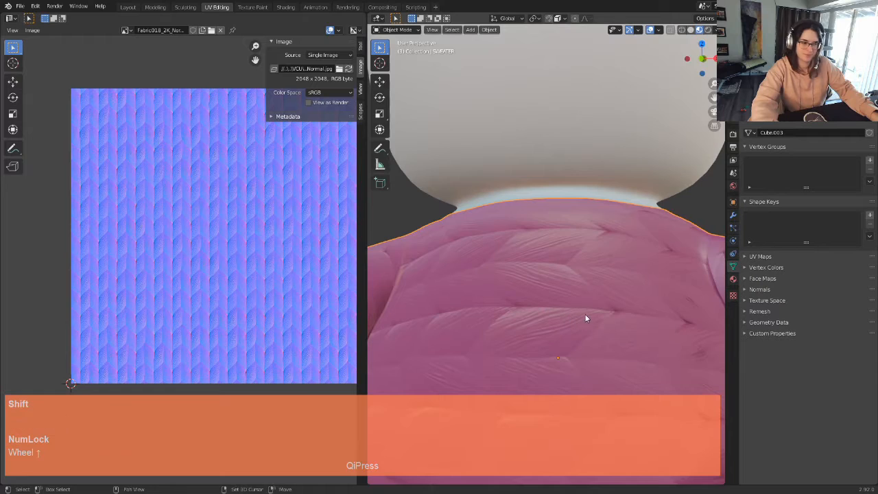
middle_click_drag(585, 314, 518, 275, "shift")
scroll(297, 272, "down", 3)
scroll(270, 264, "down", 1)
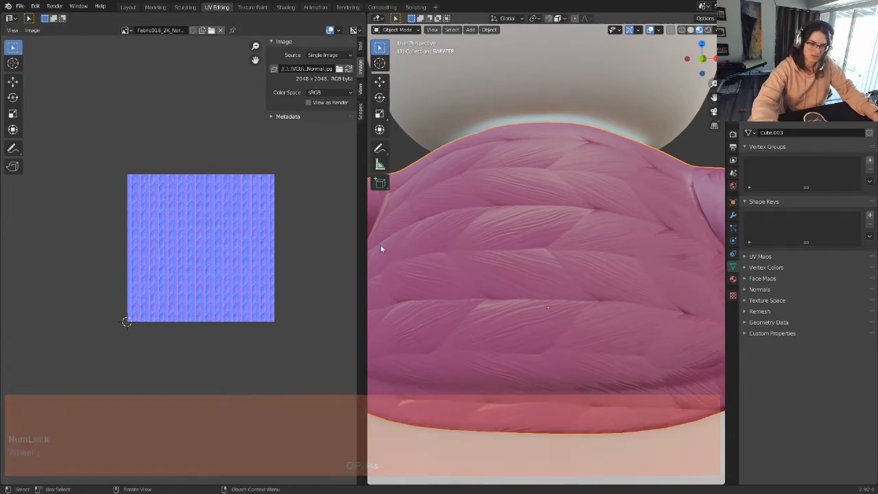
Step: Return to Edit Mode on the sweater with its UV islands shown over the knit texture
key("Tab")
scroll(179, 259, "down", 2)
scroll(405, 254, "down", 2)
scroll(182, 260, "up", 5)
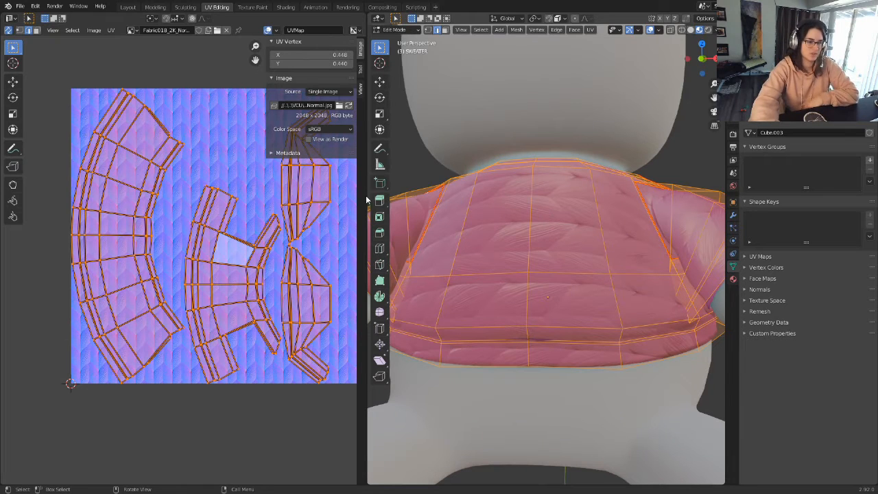
scroll(196, 137, "down", 1)
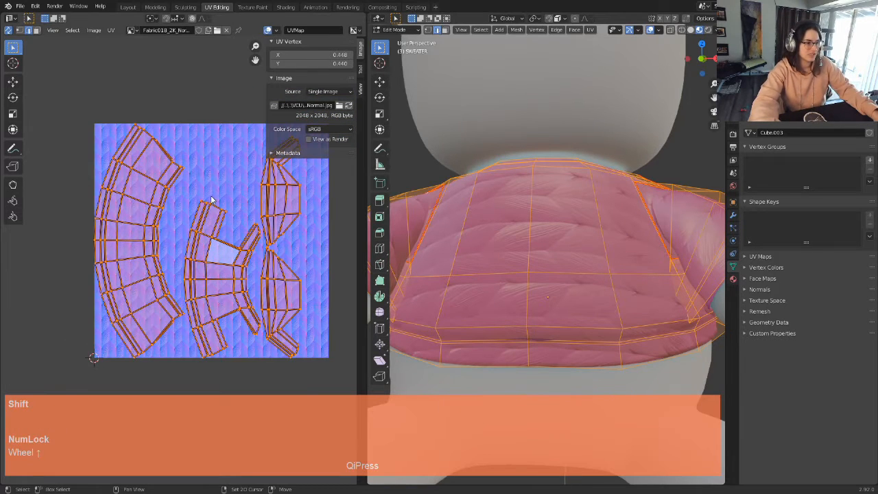
middle_click_drag(212, 202, 185, 238, "shift")
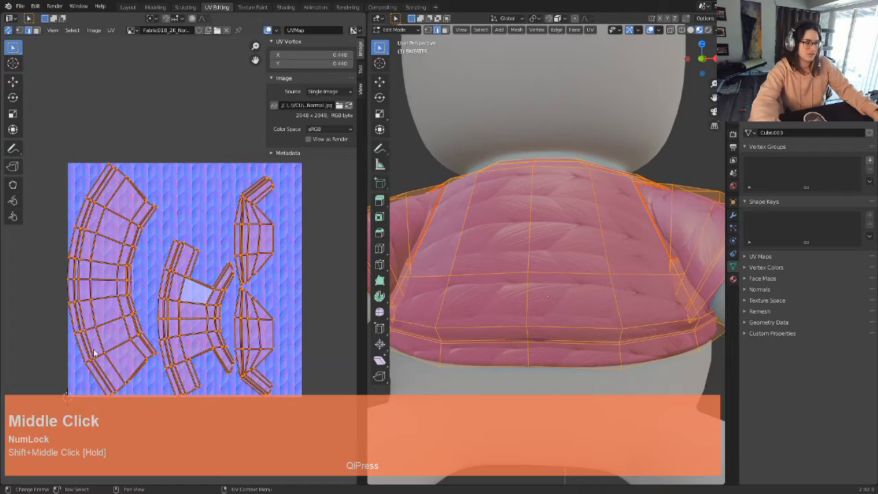
Step: Try moving the whole UV layout across the knit texture to see how the pattern shifts
scroll(171, 192, "down", 2)
key("g")
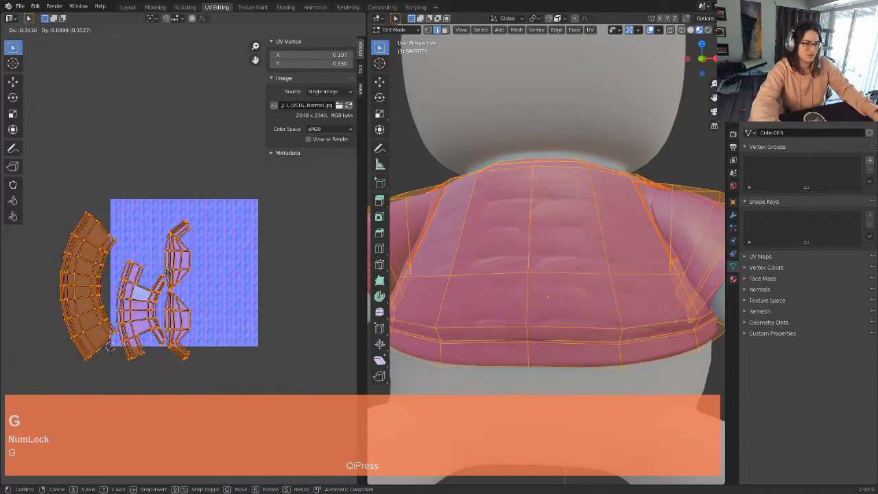
left_click(214, 199)
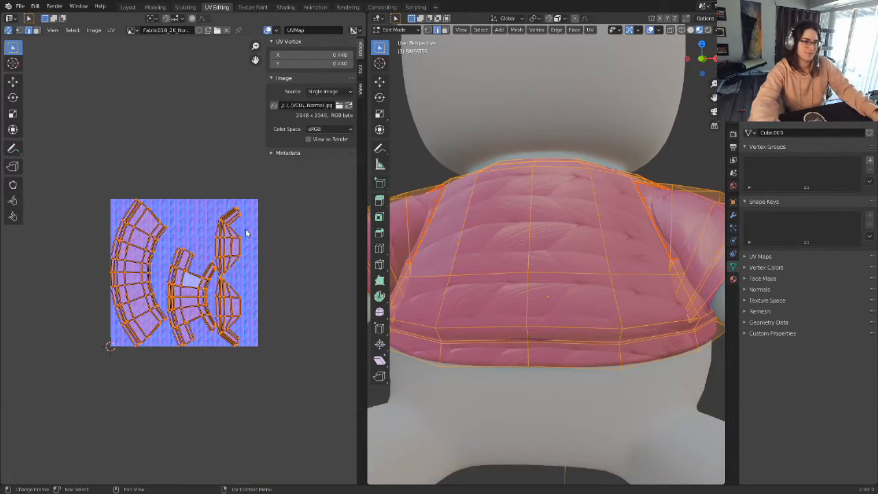
scroll(246, 230, "down", 2)
scroll(246, 234, "up", 3)
middle_click_drag(242, 271, 252, 246, "shift")
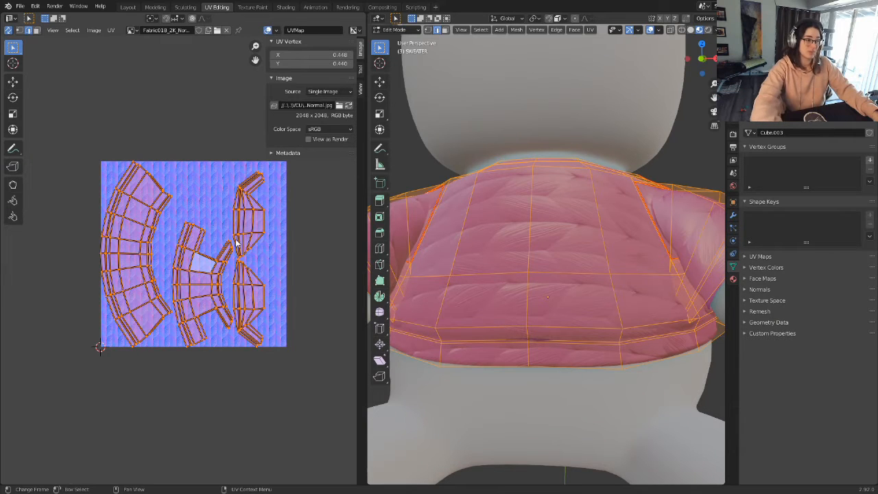
Step: In face selection mode, select the whole large curved UV island and try moving it
left_click(37, 29)
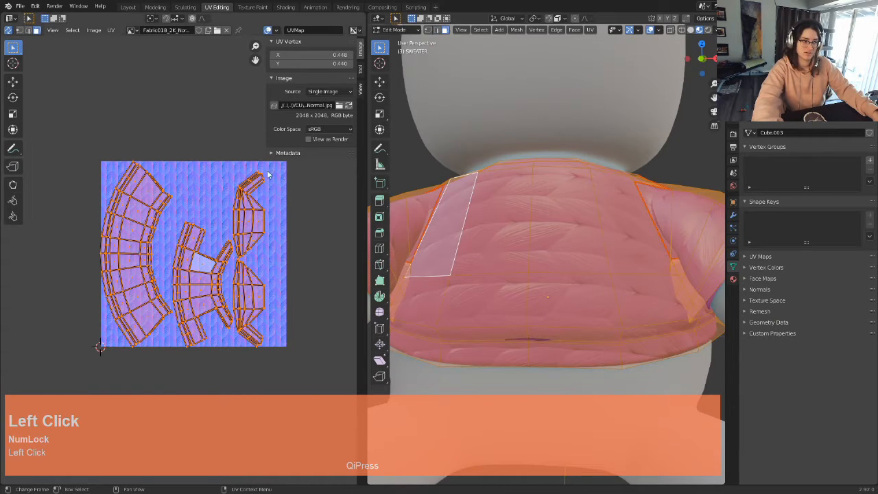
left_click(167, 169)
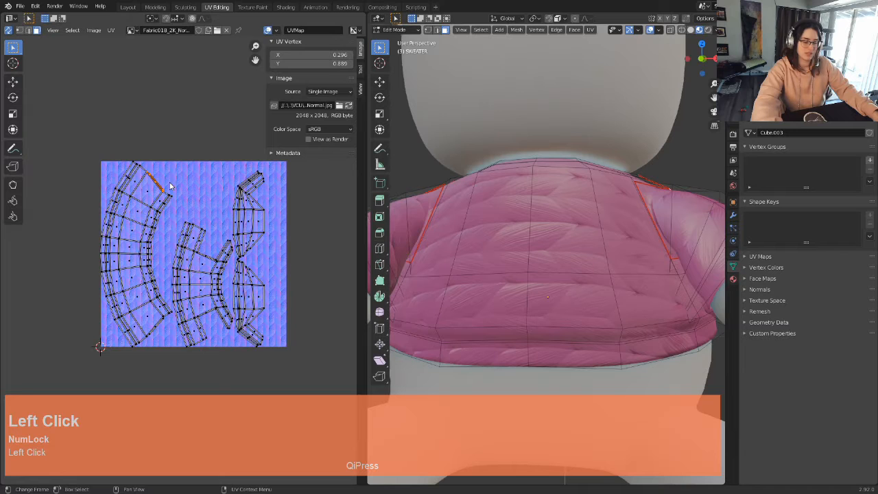
key("l")
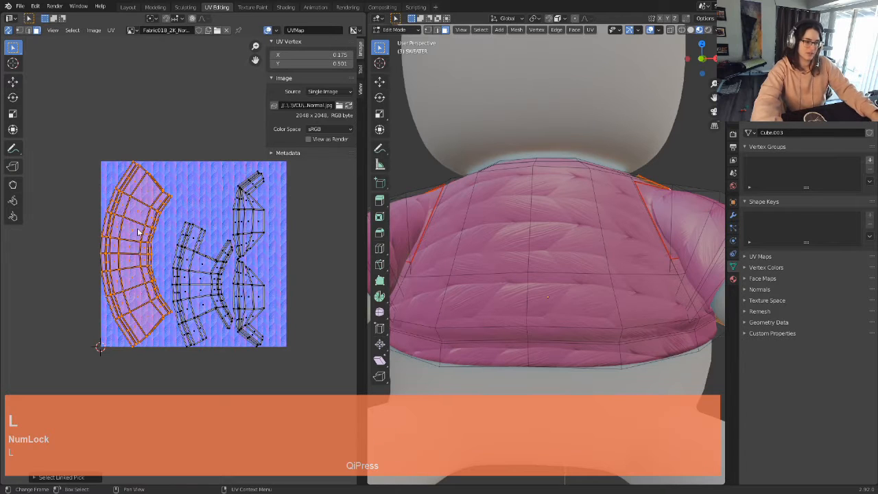
key("g")
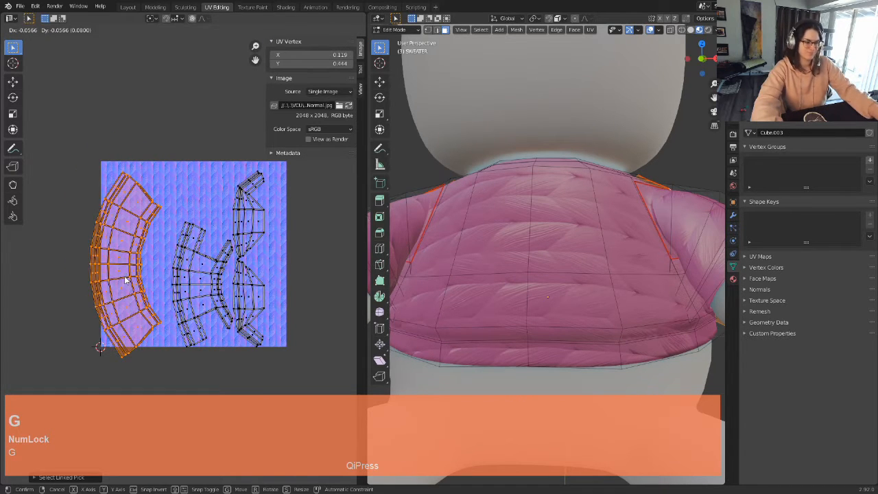
right_click(132, 272)
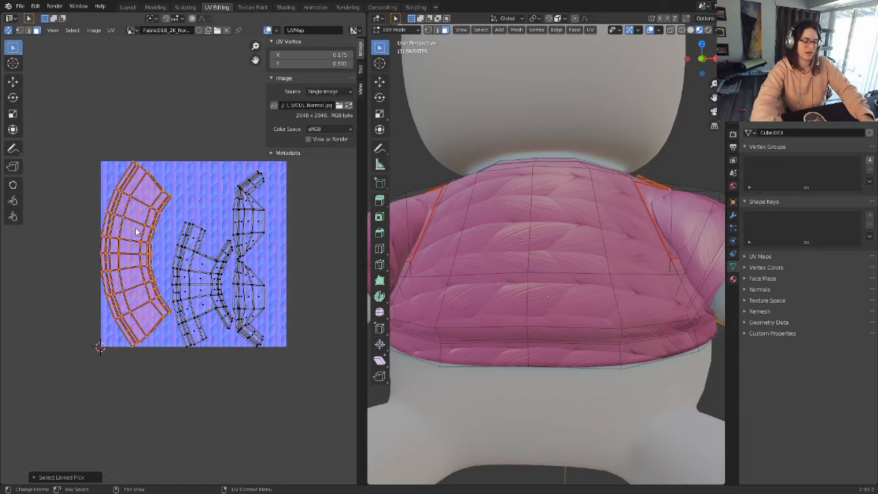
Step: Reselect the entire large curved UV island and check which part of the sweater it covers
left_click(181, 190)
scroll(74, 185, "up", 2)
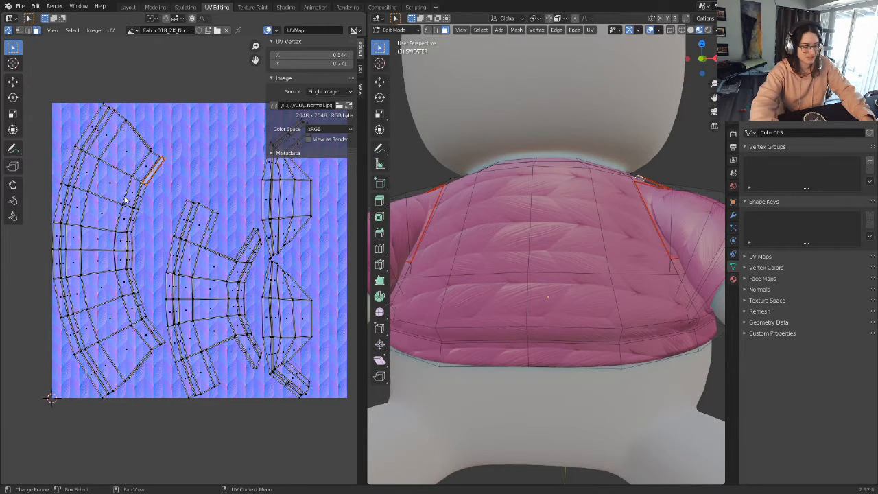
key("l")
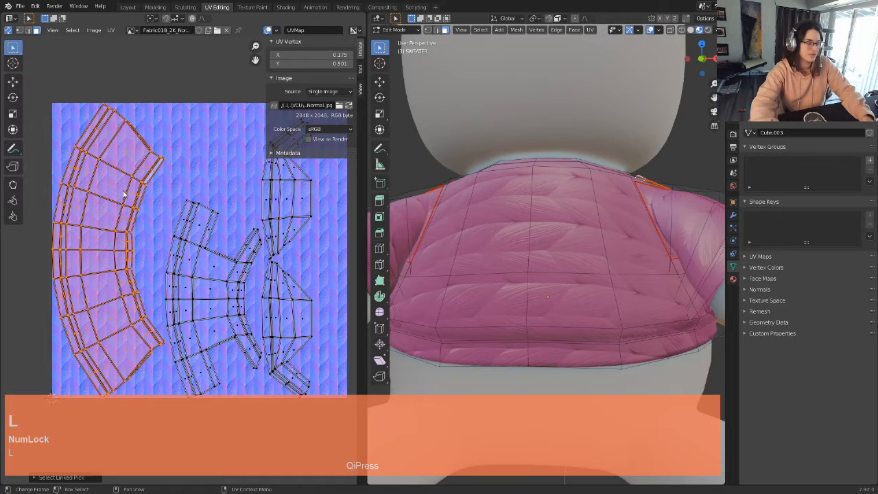
scroll(521, 260, "down", 5)
middle_click_drag(522, 261, 412, 260)
scroll(185, 241, "down", 3)
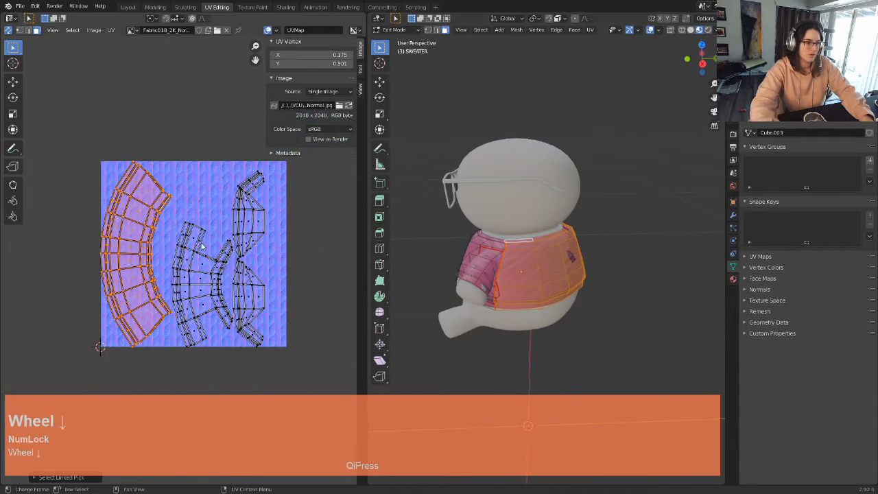
Step: Add the sleeve UV islands to the selection to locate them on the sweater, and clear the selection
middle_click_drag(205, 241, 240, 223)
key("l")
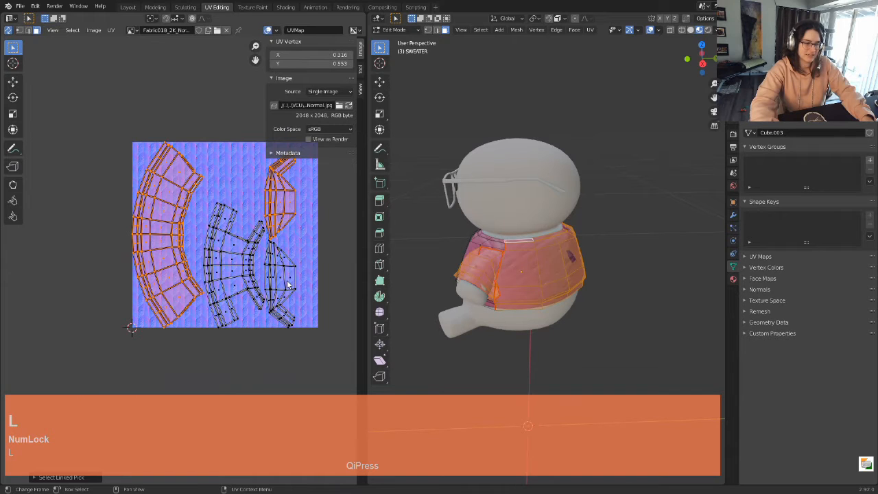
key("l")
scroll(284, 277, "down", 3)
scroll(276, 290, "up", 2)
left_click(268, 335)
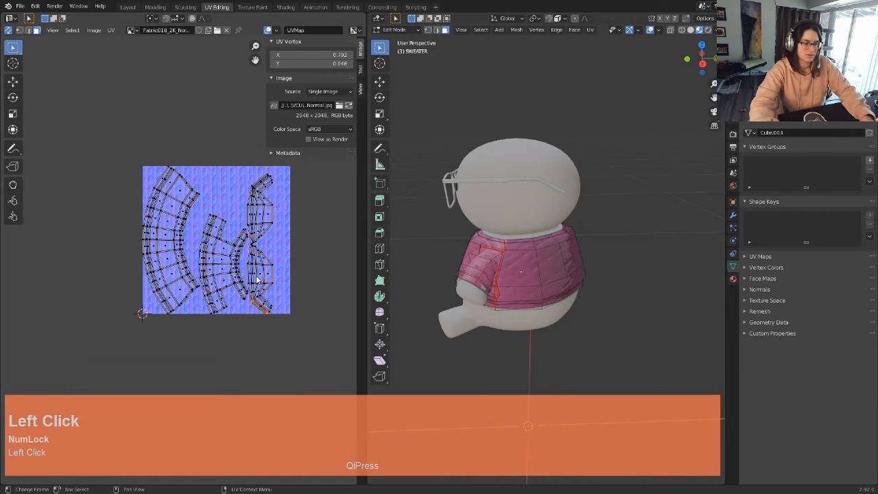
Step: Select the upper sleeve UV island together with the large curved body island
scroll(233, 178, "down", 2)
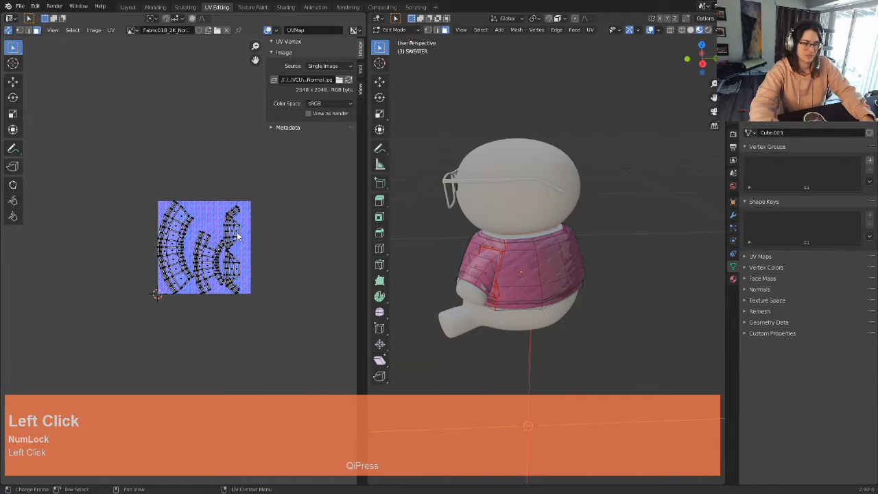
scroll(240, 236, "up", 2)
key("l")
scroll(271, 230, "up", 3)
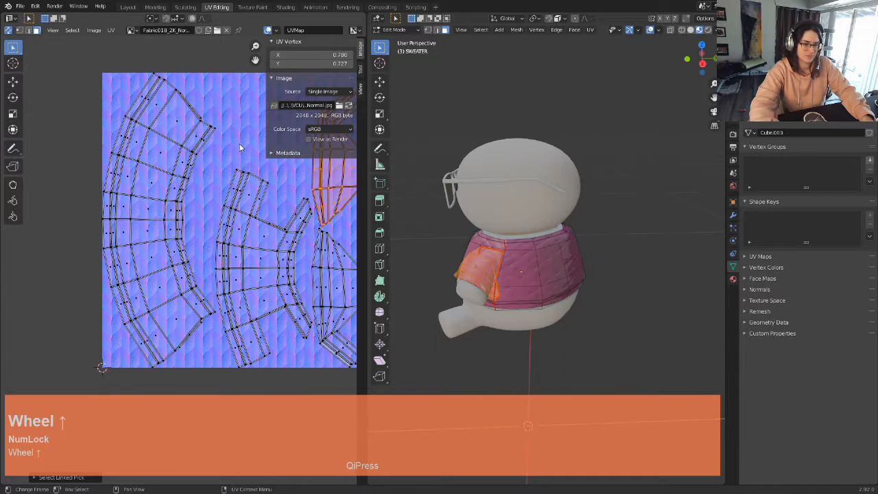
scroll(172, 180, "up", 2)
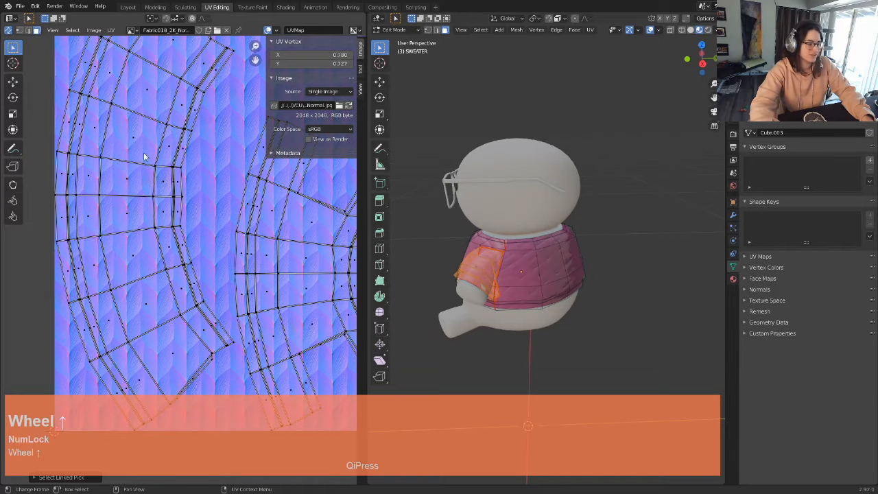
key("l")
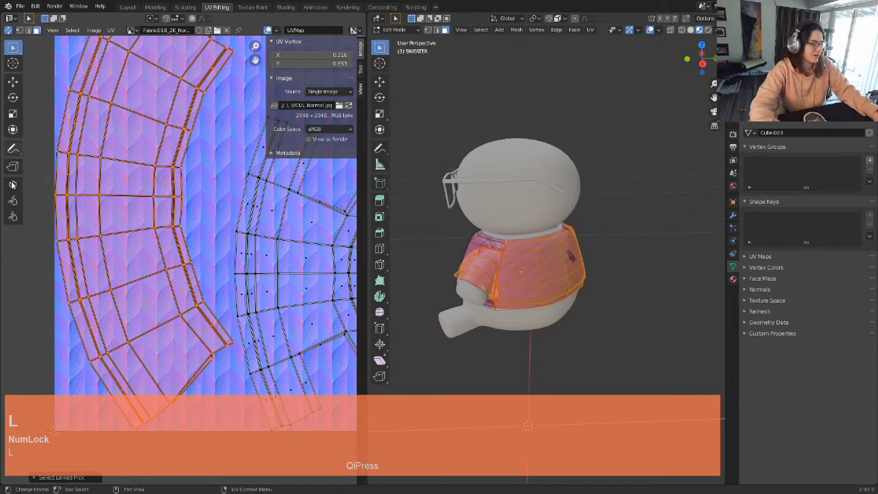
Step: Hide the UV editor's sidebar and deselect the UV islands
scroll(212, 174, "down", 4)
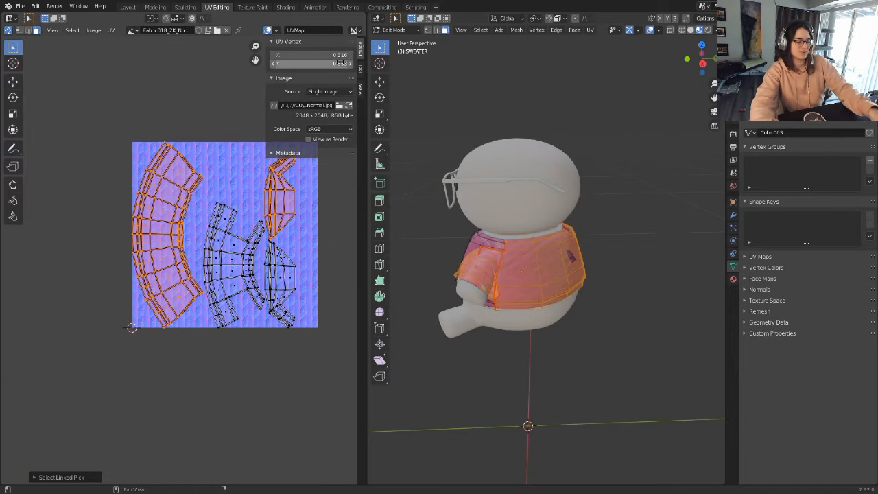
key("n")
scroll(207, 242, "up", 2)
middle_click_drag(208, 242, 178, 227, "shift")
scroll(158, 206, "down", 2)
left_click(72, 319)
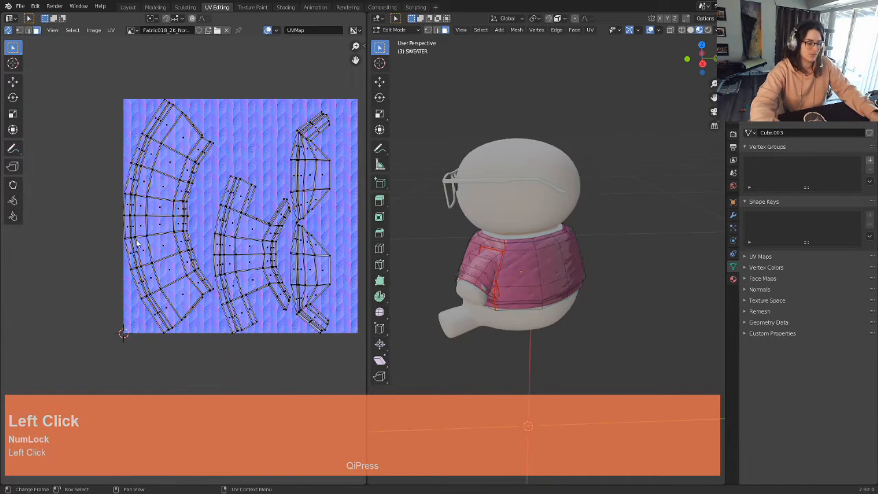
Step: Select the two body and two sleeve UV islands one after another
key("l")
key("l")
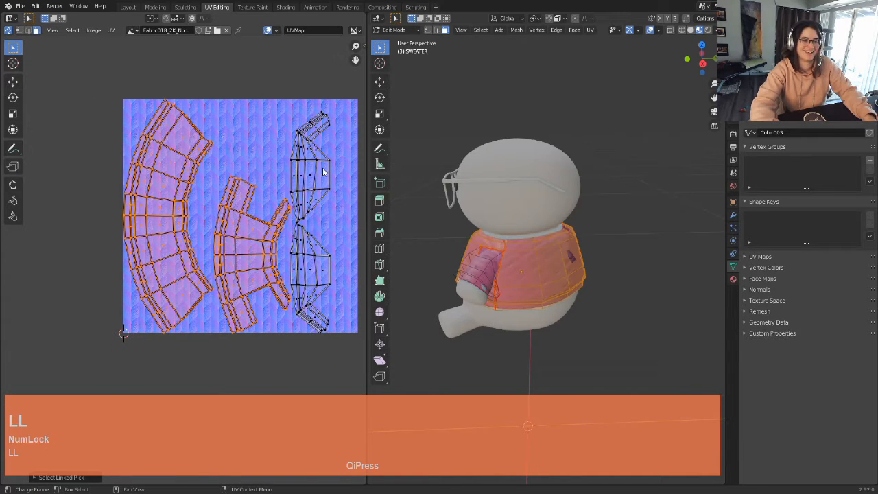
key("l")
key("l")
key("l")
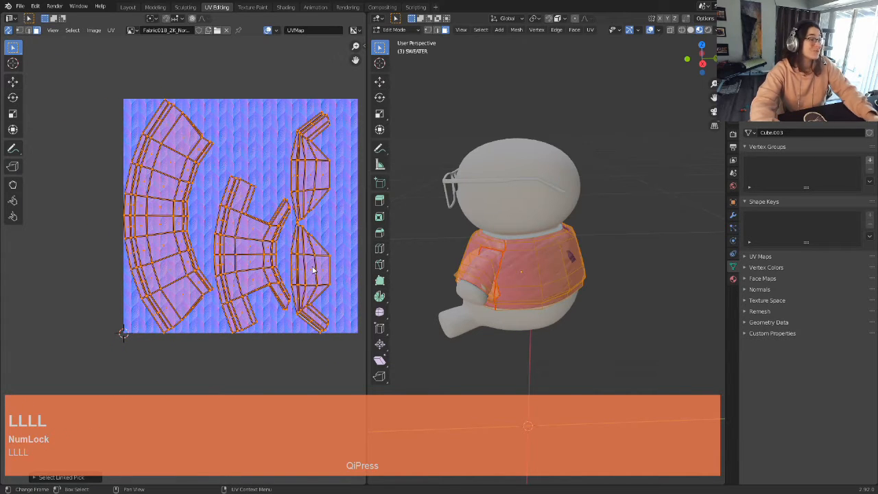
Step: Reduce the selection to the large curved body island and clear it again
left_click(246, 328)
key("l")
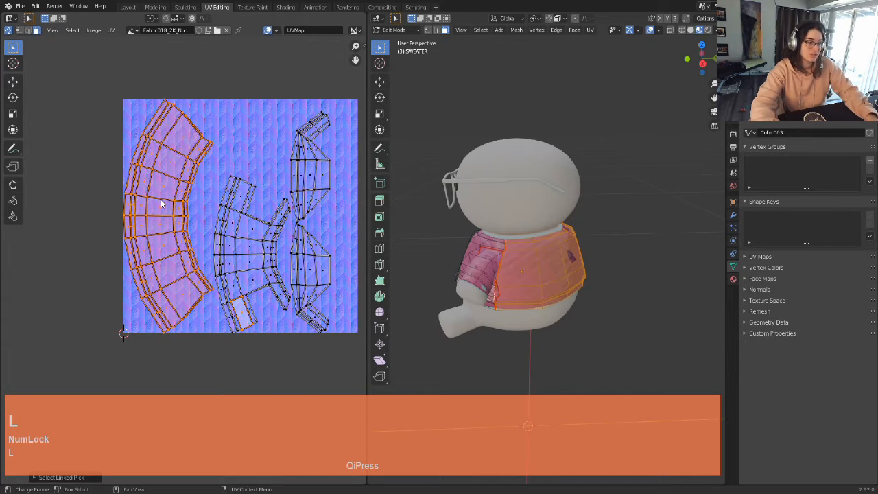
left_click(181, 357)
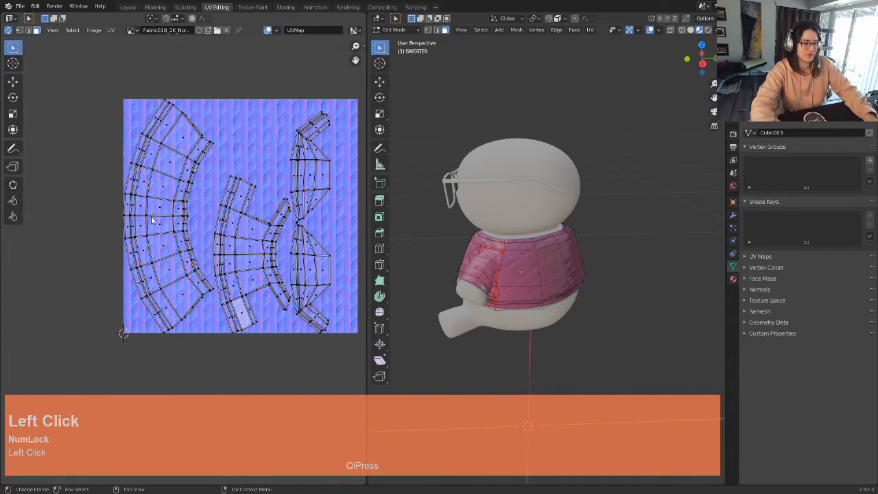
Step: Select the large curved body UV island and move it partly past the texture's left edge
key("l")
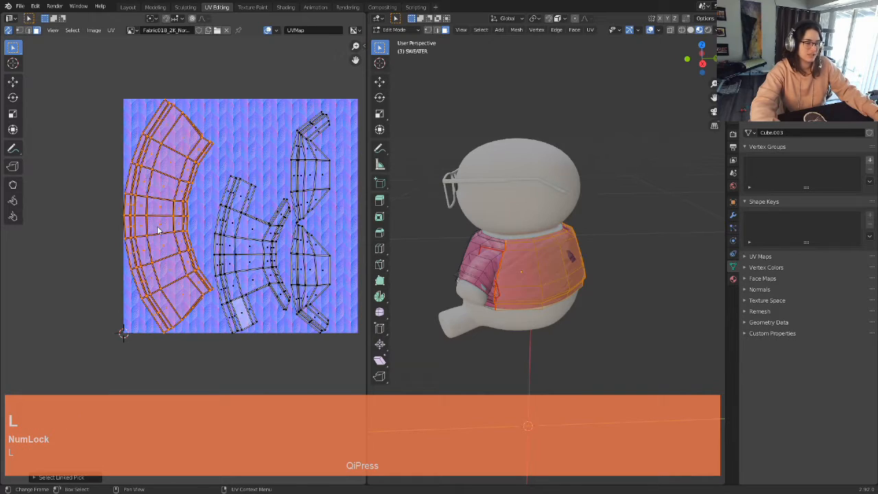
key("g")
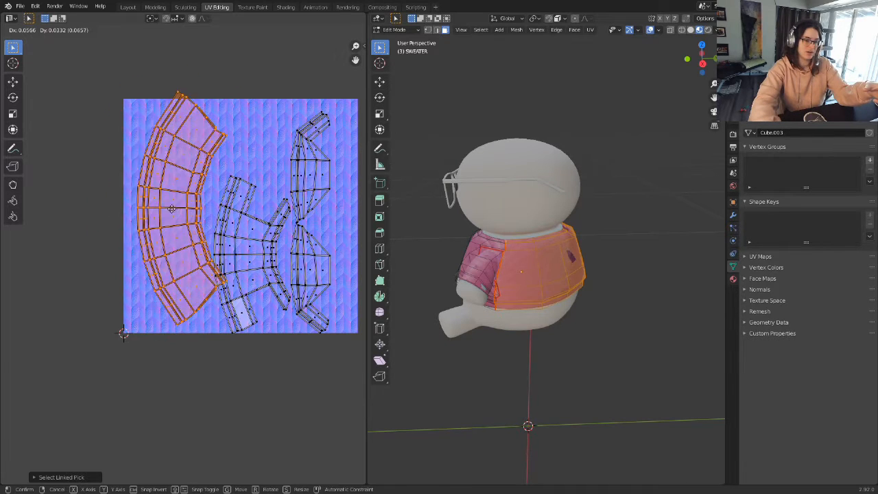
left_click(190, 235)
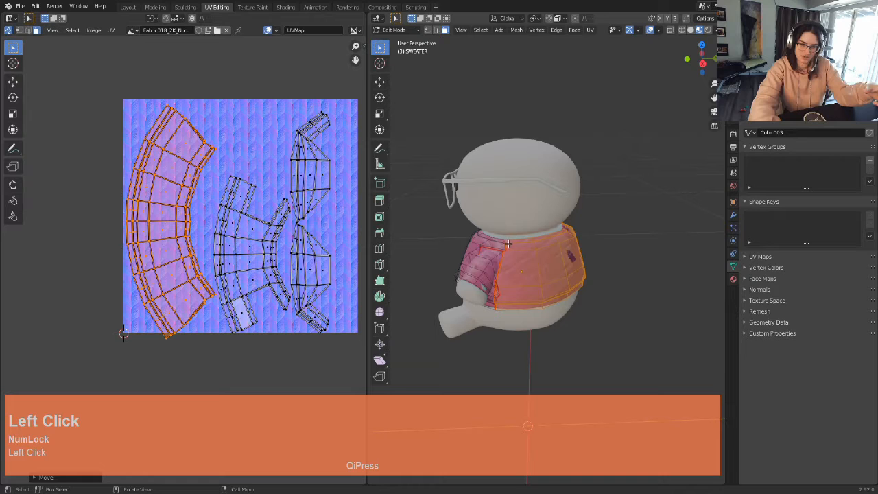
middle_click_drag(597, 276, 467, 276)
key("g")
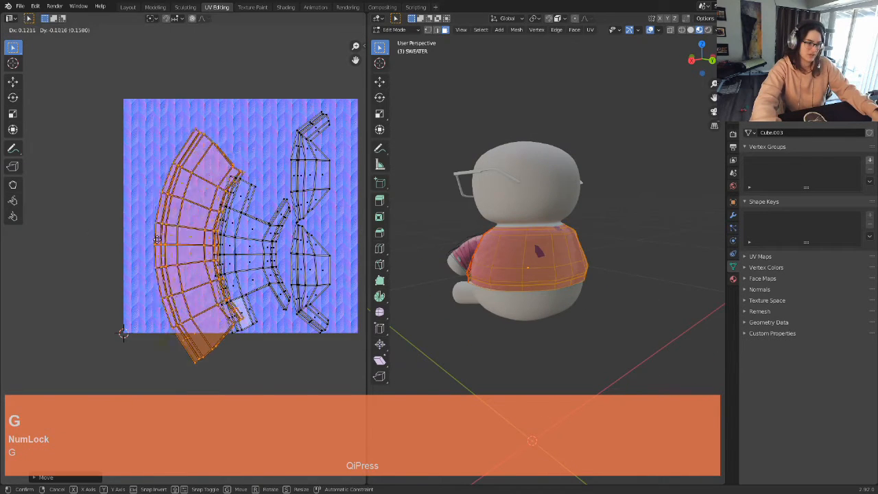
left_click(119, 223)
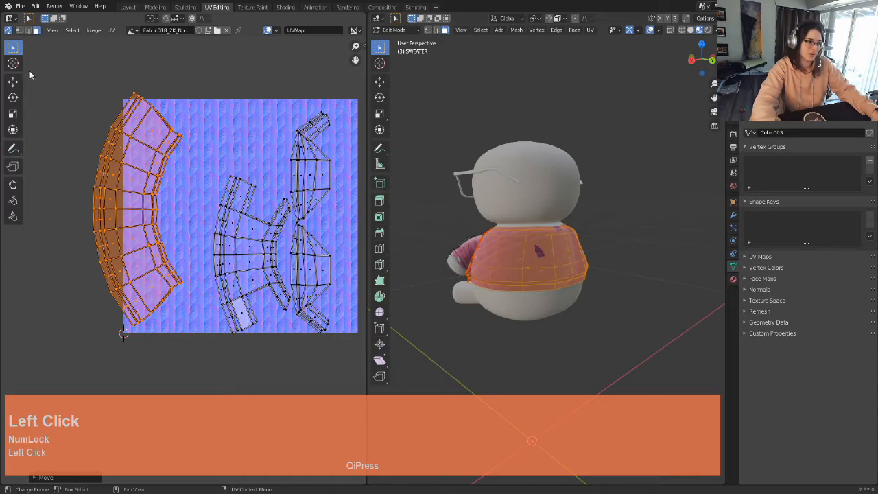
Step: Try moving the body island in edge selection mode and return to face selection mode
left_click(28, 30)
scroll(183, 259, "down", 1)
key("g")
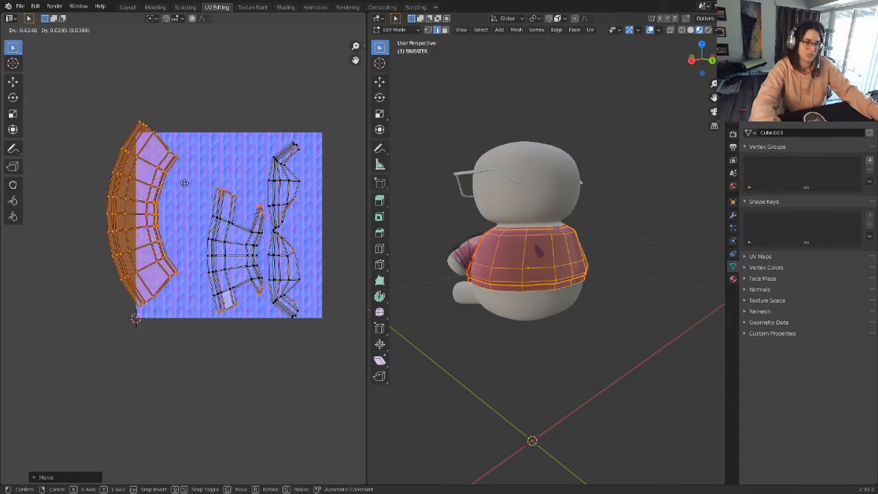
left_click(222, 192)
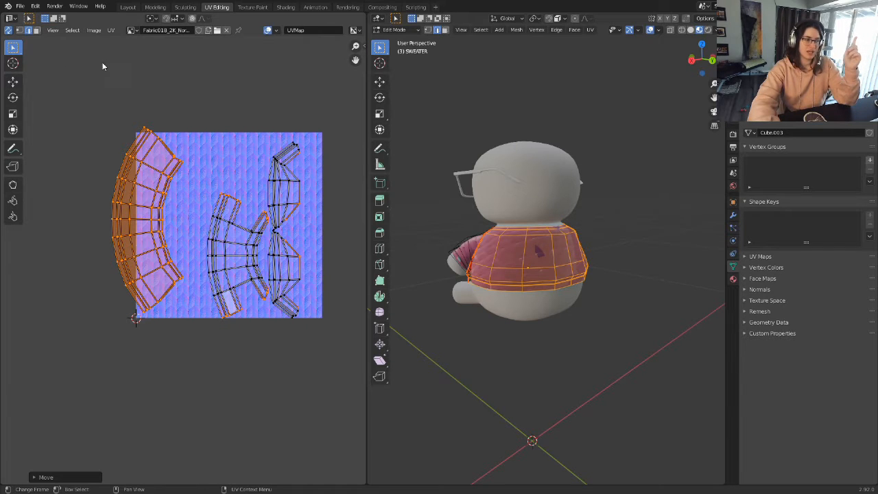
left_click(36, 31)
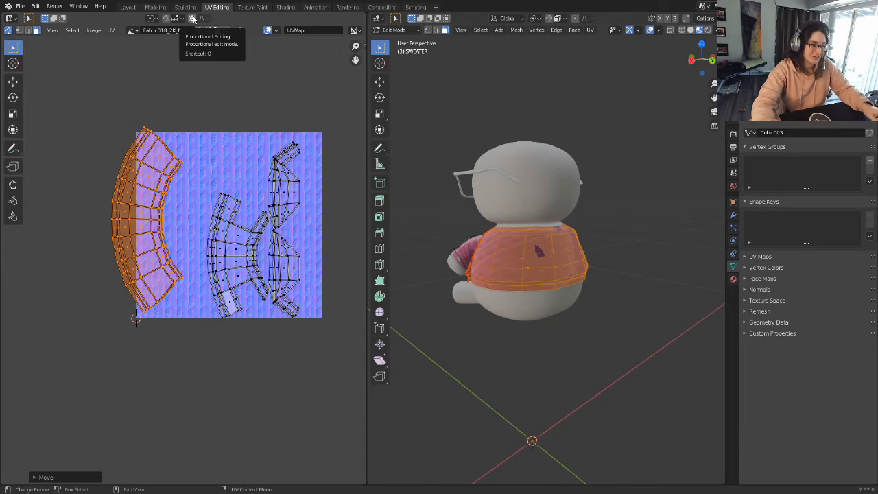
Step: Move both body UV islands off the texture, the large one to its upper left and the smaller one to its lower left
key("g")
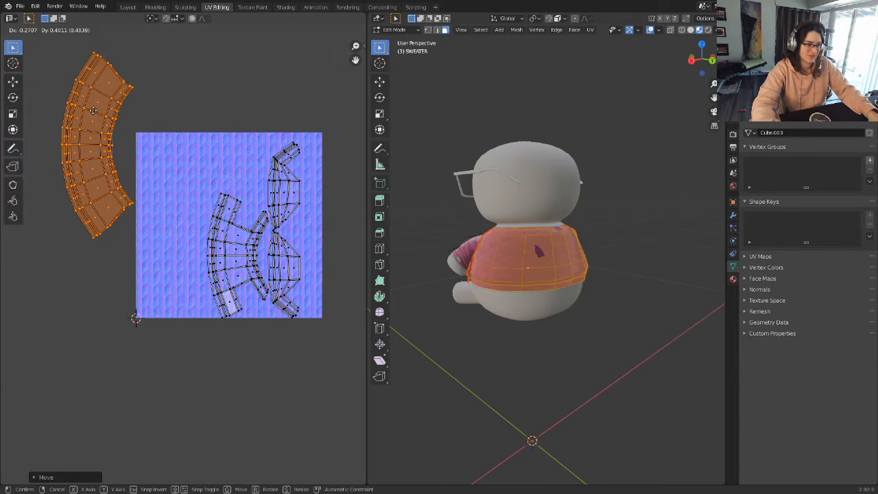
left_click(93, 110)
scroll(219, 200, "down", 2)
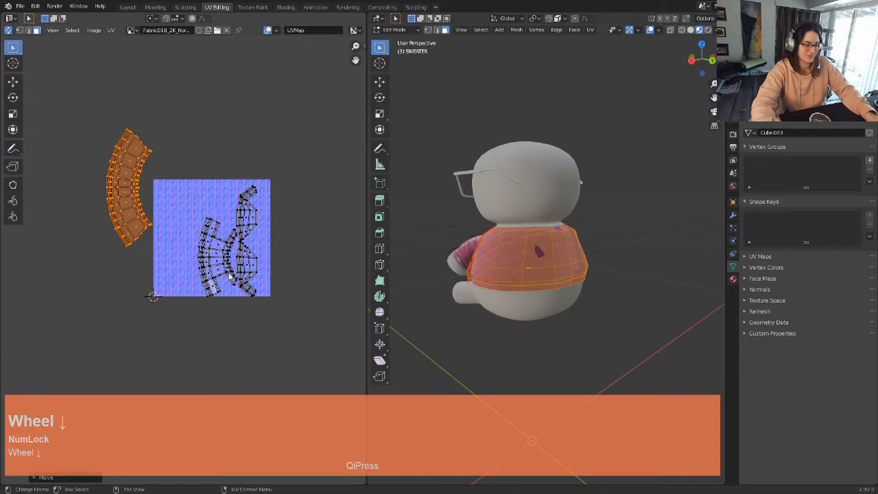
left_click(237, 294)
key("l")
left_click(291, 334)
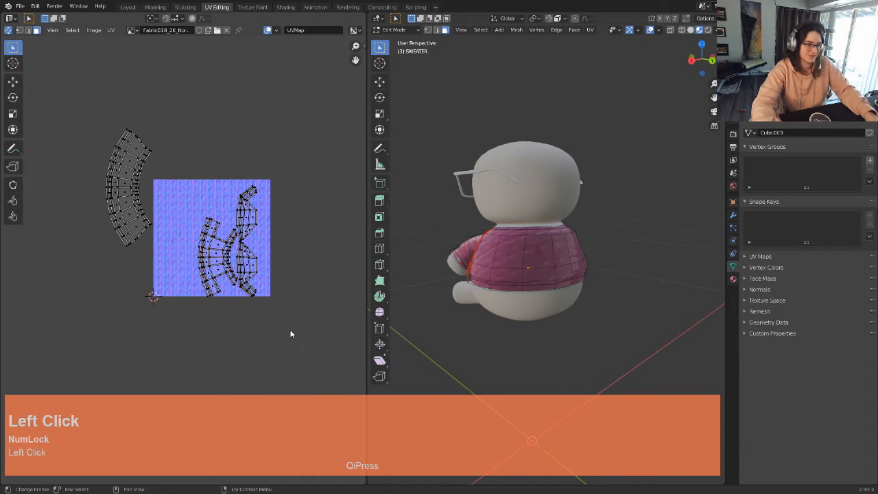
key("l")
key("g")
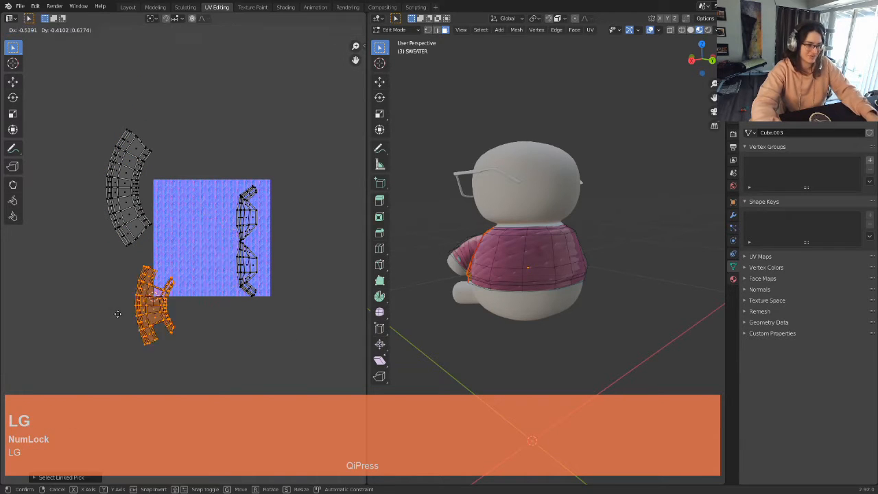
left_click(94, 333)
Step: Move the two sleeve UV islands off the texture, one above it and the other to its lower right
left_click(264, 200)
key("l")
key("g")
left_click(265, 122)
left_click(273, 323)
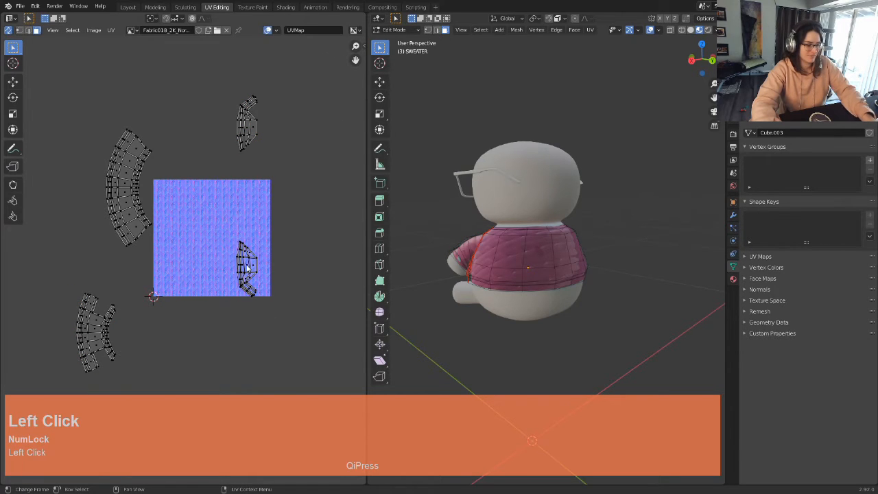
key("l")
key("g")
left_click(310, 341)
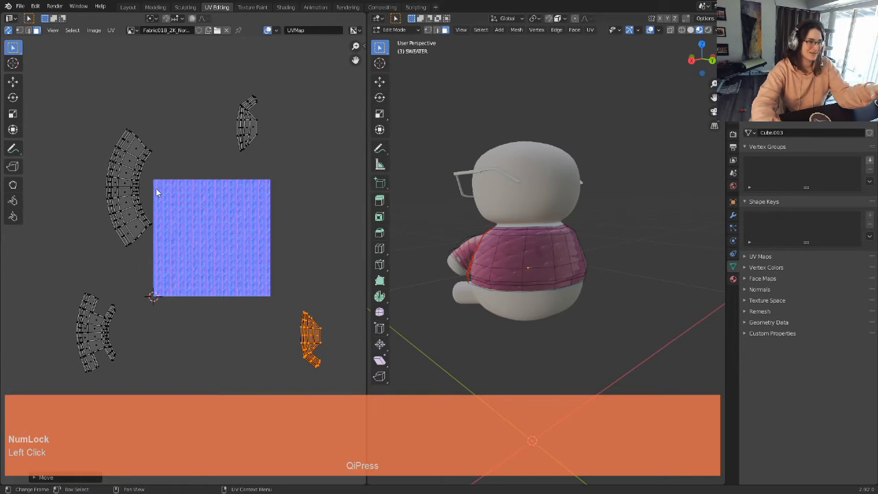
Step: Place the large curved body island back on the texture, rotated about -90°, along the texture's bottom edge
left_click(189, 185)
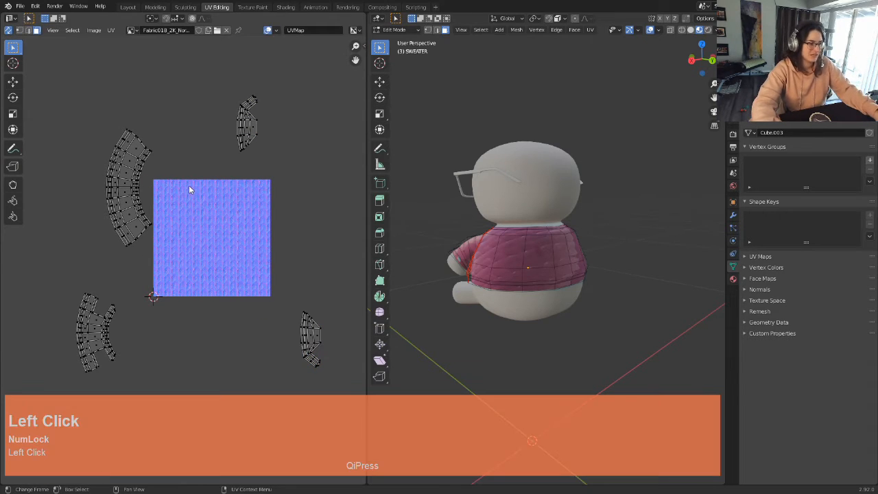
key("l")
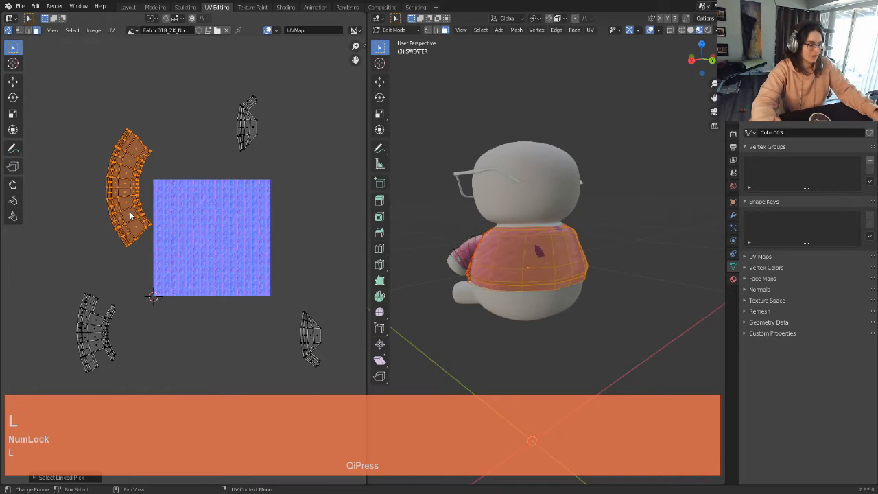
key("g")
left_click(204, 276)
key("r")
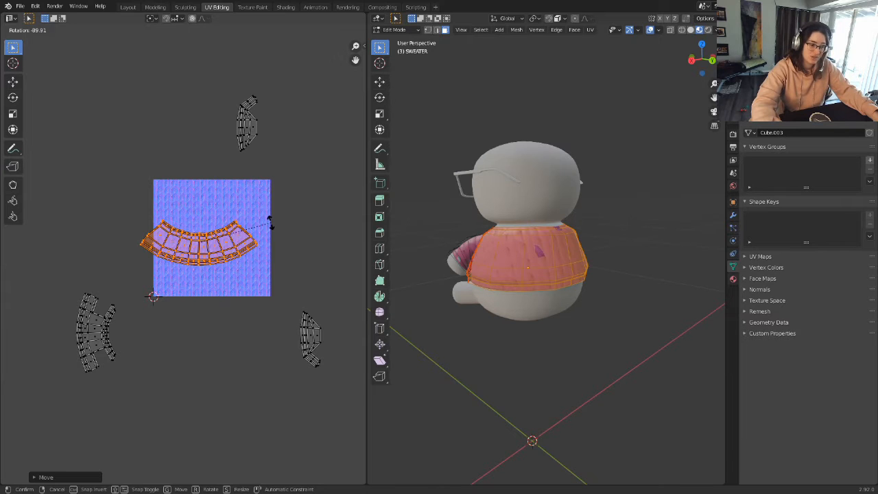
left_click(269, 222)
key("g")
left_click(194, 257)
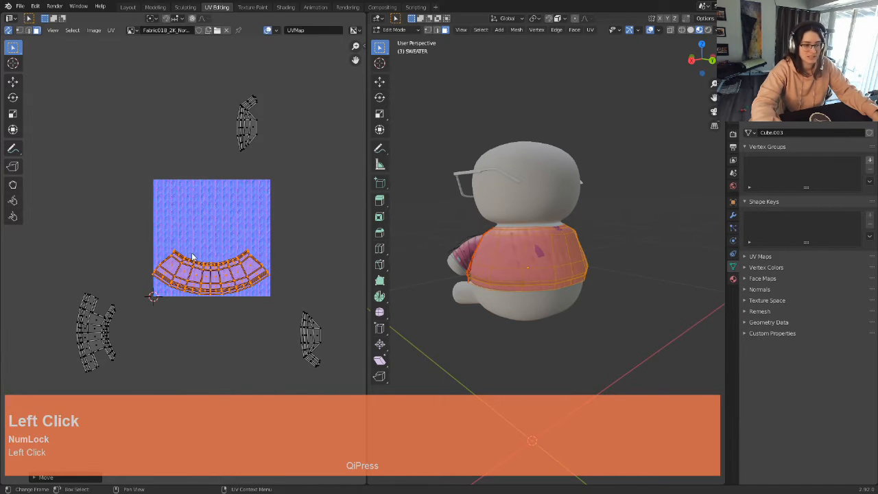
Step: Try enlarging the large body island beyond the texture's borders
scroll(522, 261, "up", 2)
key("s")
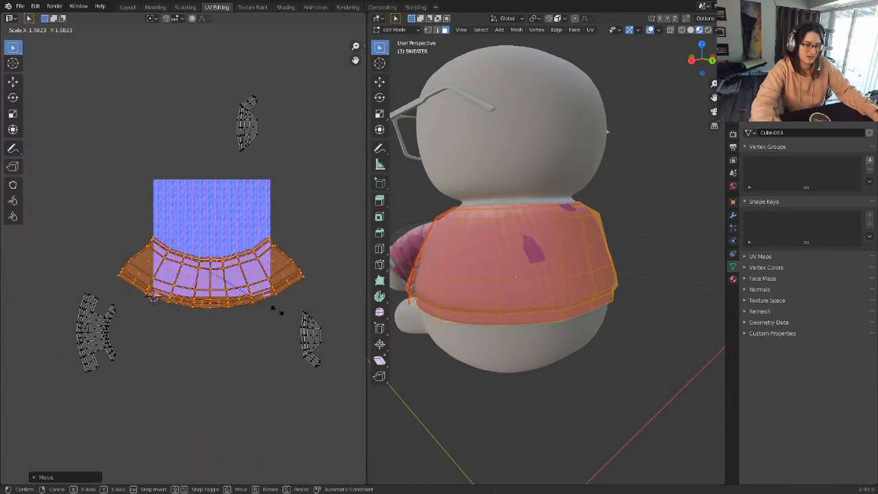
left_click(301, 317)
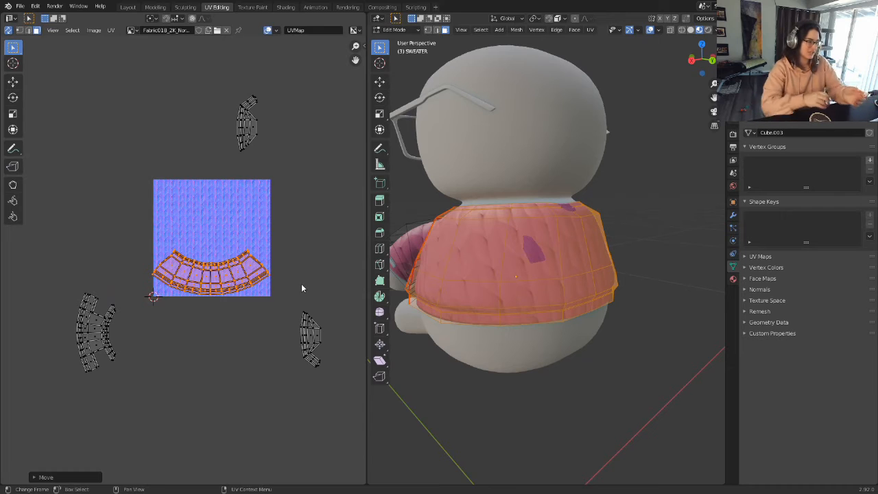
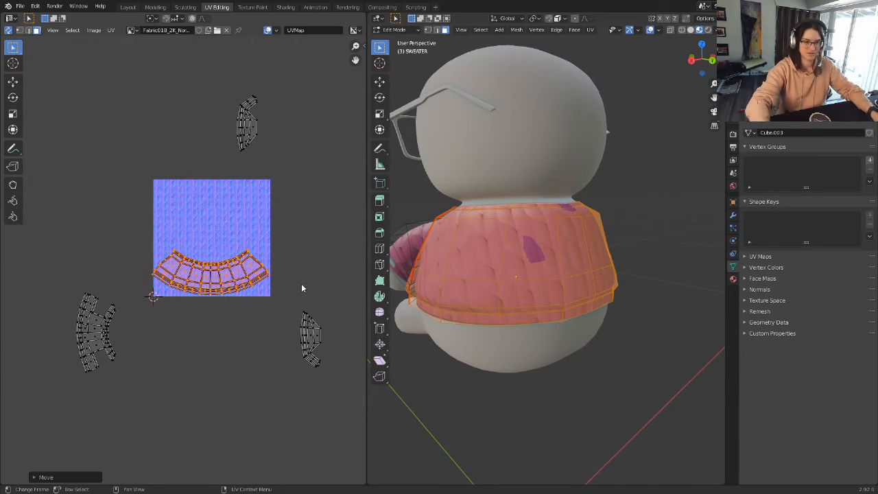
Step: Inspect the sweater's knit from the side and front, and nudge the large body island slightly right on the texture
middle_click_drag(644, 193, 554, 237)
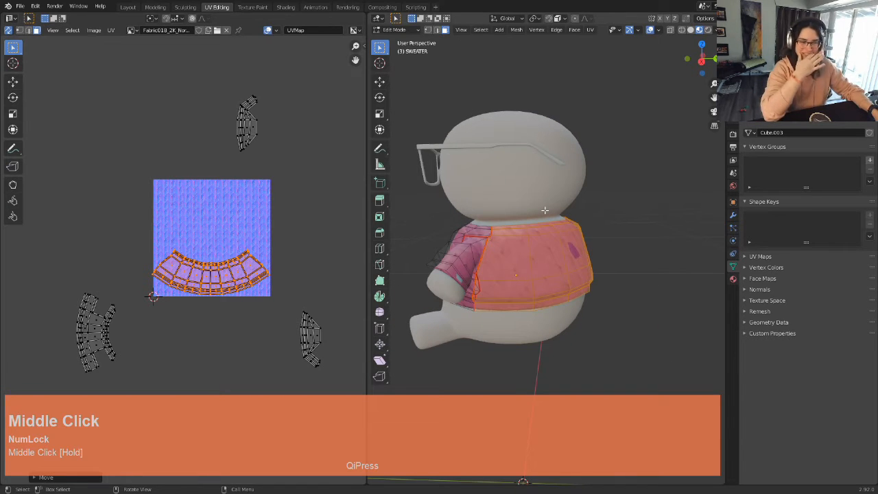
middle_click_drag(524, 247, 516, 215)
scroll(523, 273, "up", 3)
scroll(285, 282, "up", 2)
middle_click_drag(285, 282, 258, 263, "shift")
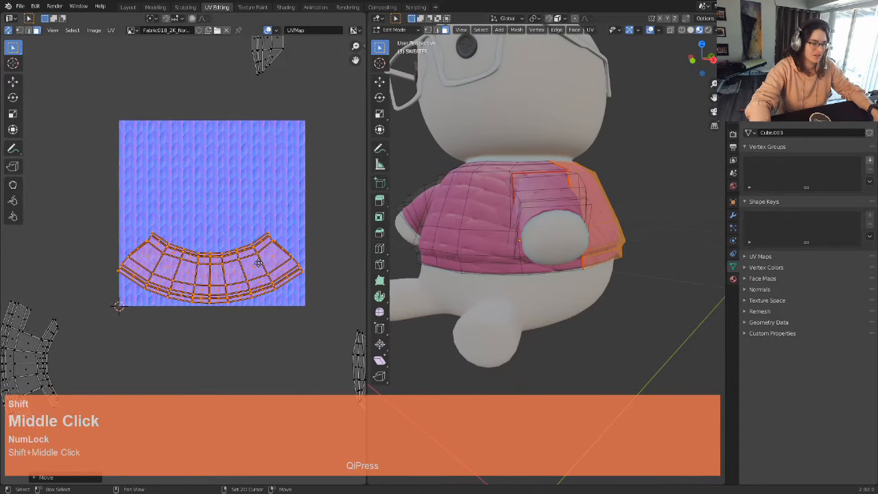
key("g")
left_click(260, 269)
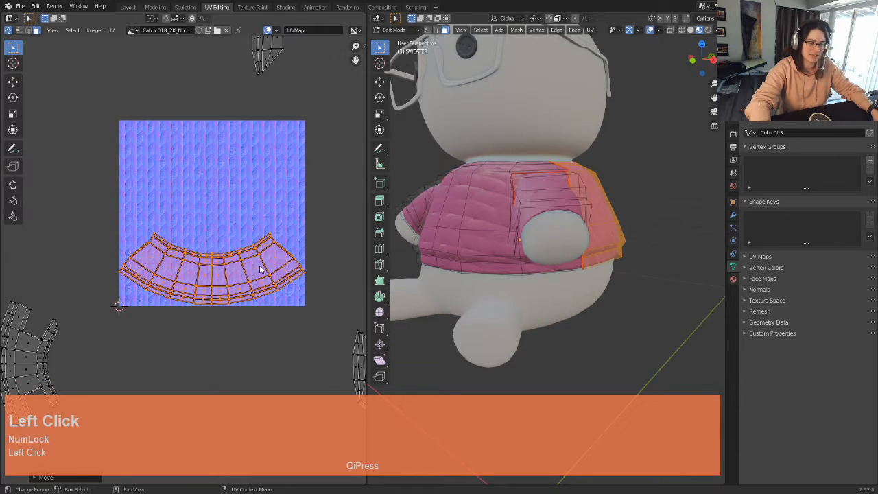
Step: Try shrinking the large body island, clear its selection and check the sweater from the side
key("s")
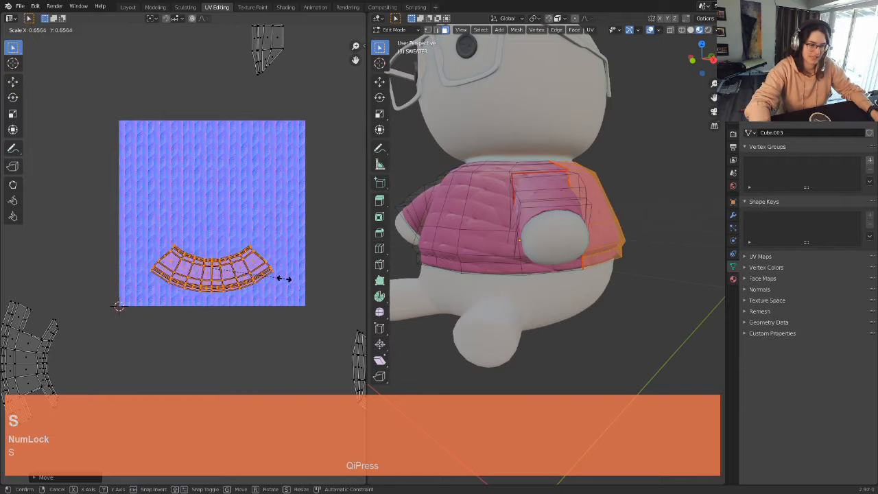
right_click(276, 279)
left_click(278, 278)
middle_click_drag(621, 204, 410, 235)
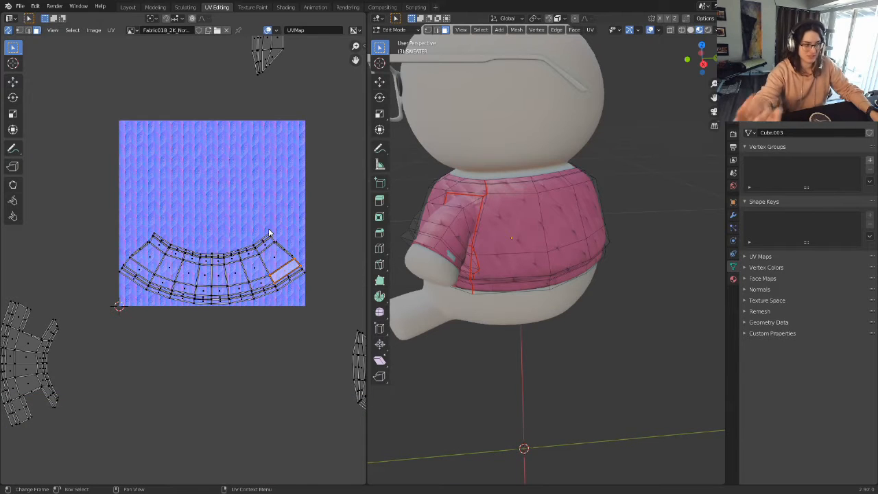
Step: Select the smaller body island and place it on the texture above the large one, rotated about -90°
middle_click_drag(213, 290, 228, 314, "shift")
scroll(196, 315, "up", 2)
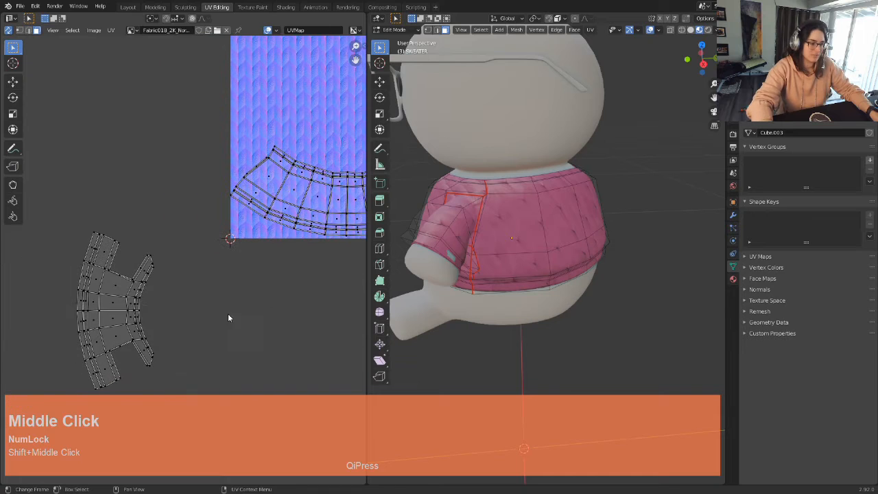
left_click(123, 319)
scroll(107, 328, "down", 2)
key("l")
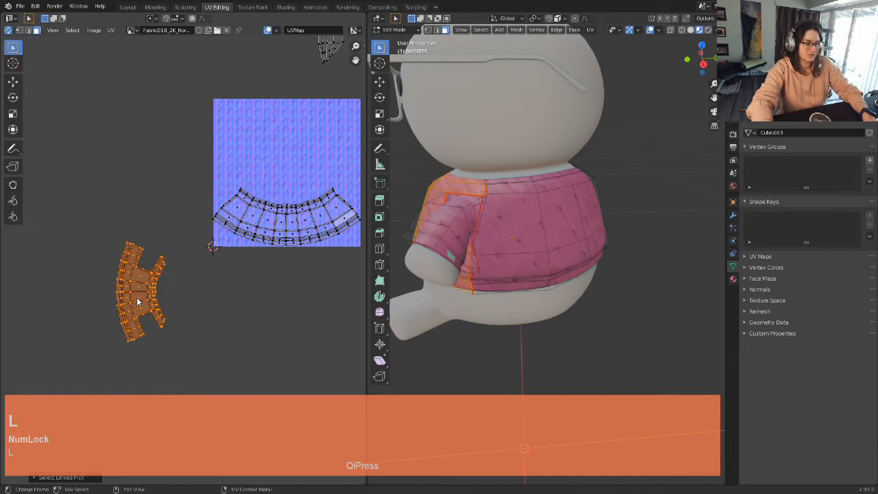
scroll(159, 290, "down", 2)
middle_click_drag(195, 282, 141, 304, "shift")
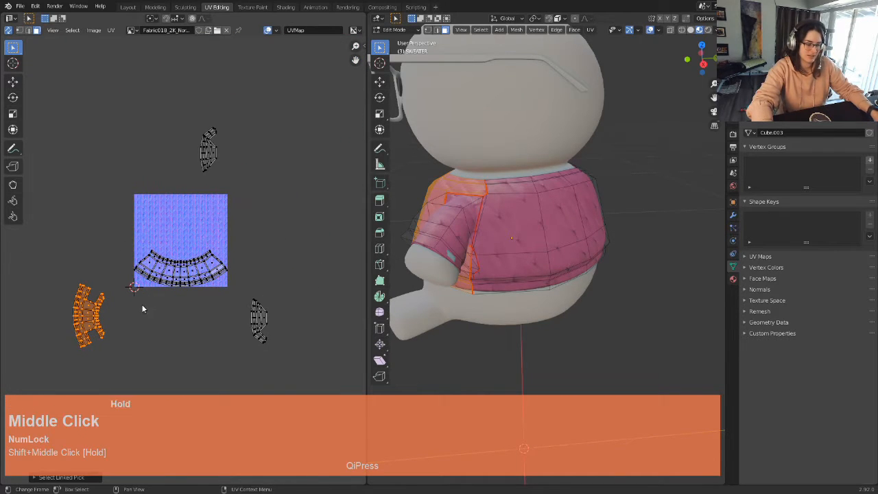
key("g")
left_click(207, 232)
key("r")
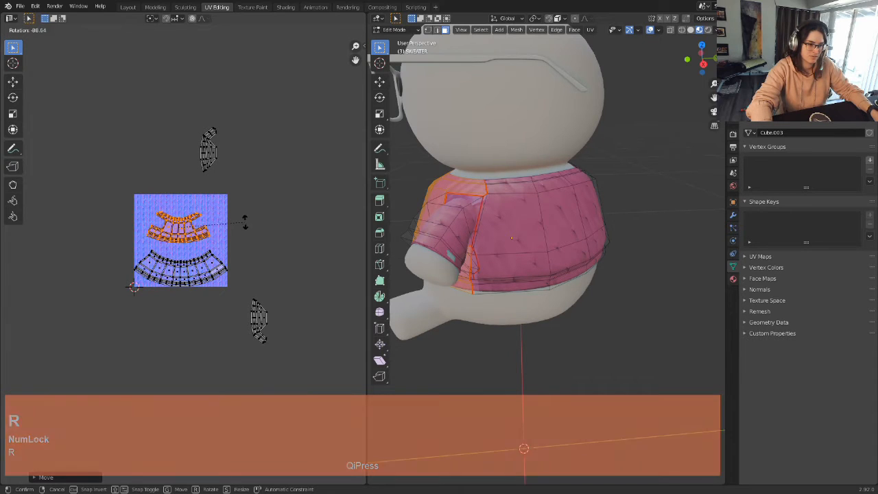
left_click(243, 215)
Step: Fine-tune the smaller body island's rotation so it lies level, and check the sweater's front
scroll(195, 236, "up", 3)
scroll(195, 237, "up", 2)
middle_click_drag(228, 207, 218, 232, "shift")
key("r")
left_click(498, 270)
middle_click_drag(498, 270, 432, 269)
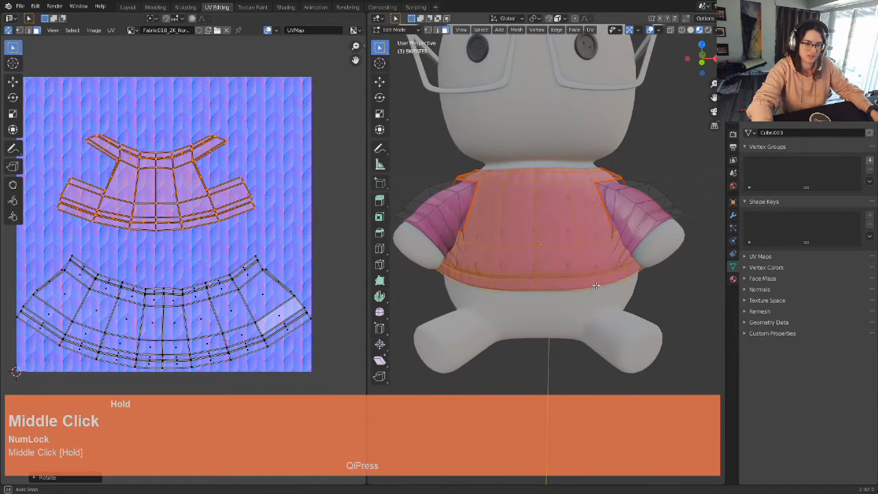
Step: Lower the smaller body island to just above the large one and deselect the UV islands
key("g")
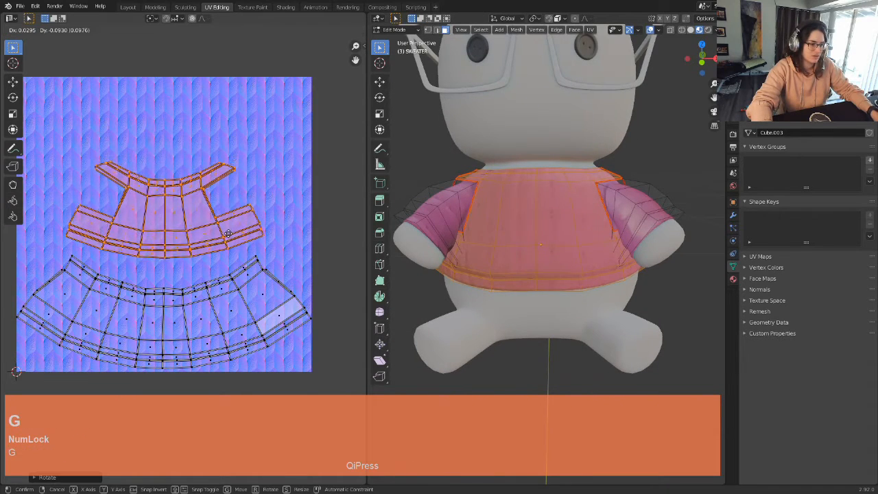
left_click(229, 257)
scroll(235, 203, "down", 3)
scroll(234, 201, "down", 1)
middle_click_drag(249, 218, 235, 231, "shift")
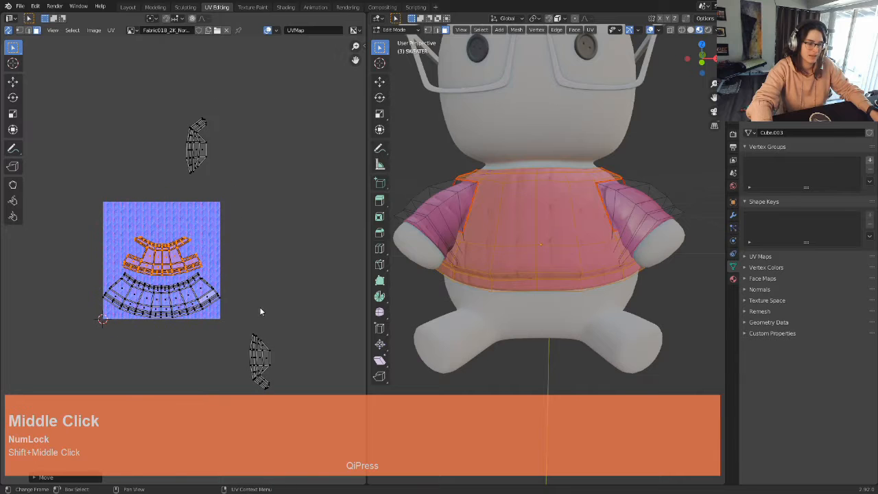
left_click(300, 341)
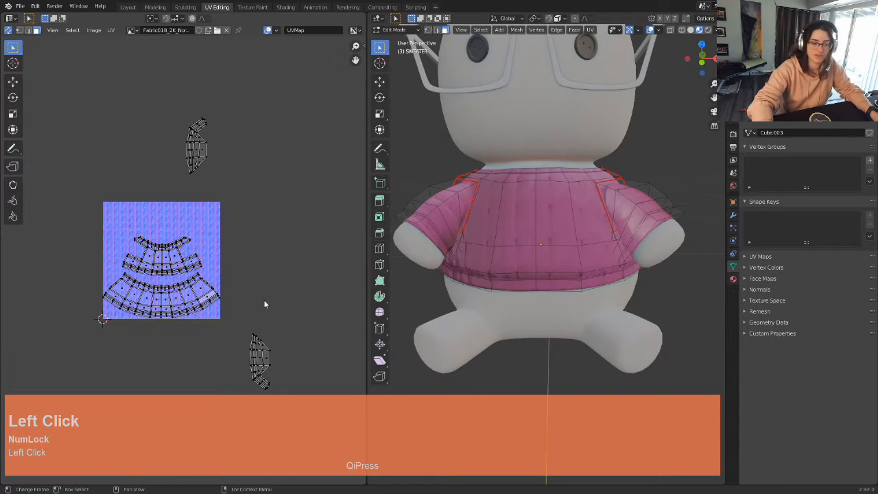
scroll(265, 303, "up", 4)
scroll(280, 299, "down", 2)
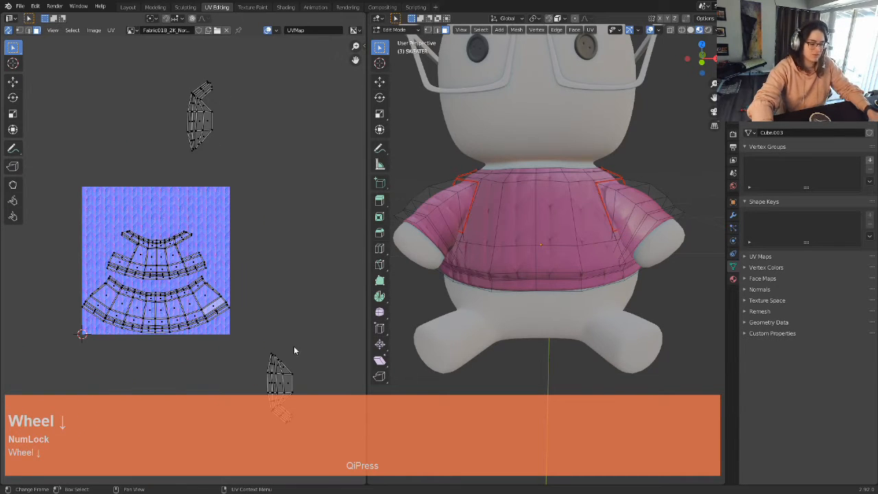
Step: Select the lower sleeve's UV island and move it up beside the other sleeve island above the texture
key("l")
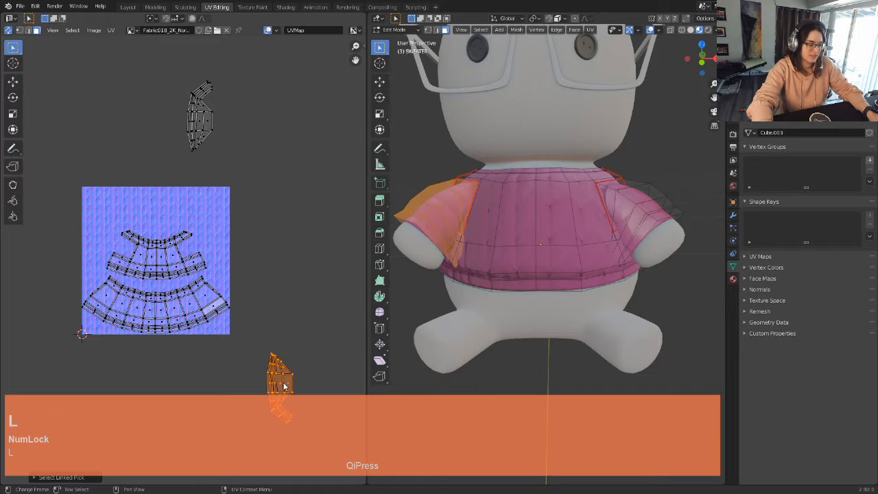
key("g")
left_click(248, 117)
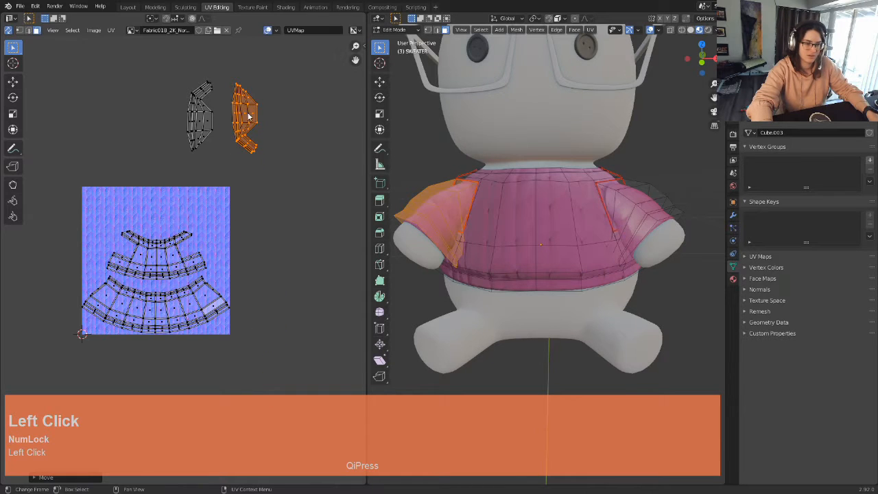
scroll(540, 245, "up", 2)
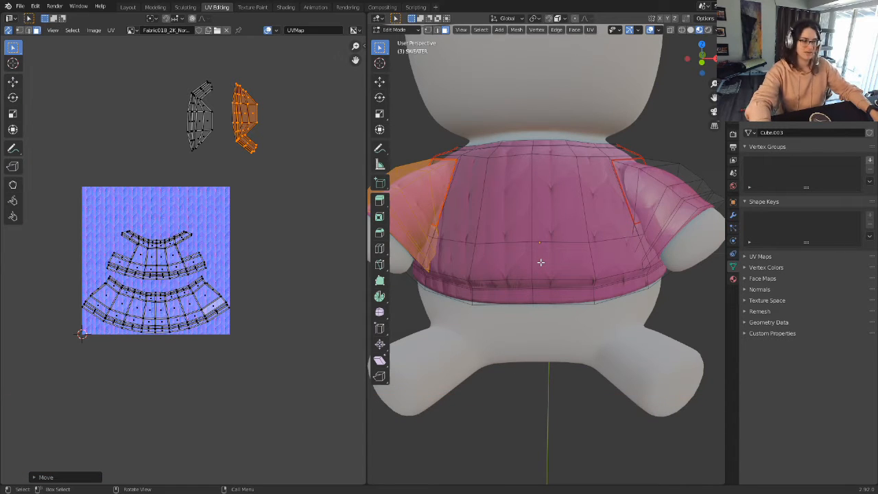
Step: Rotate the selected sleeve island about 95° and place it in the texture's upper-right corner, above the body islands
scroll(335, 155, "up", 3)
middle_click_drag(255, 134, 266, 193, "shift")
key("r")
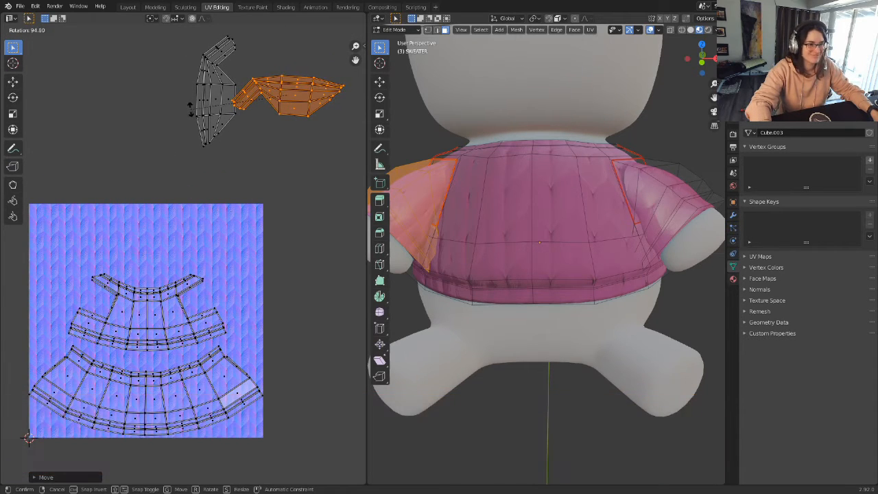
left_click(321, 88)
key("g")
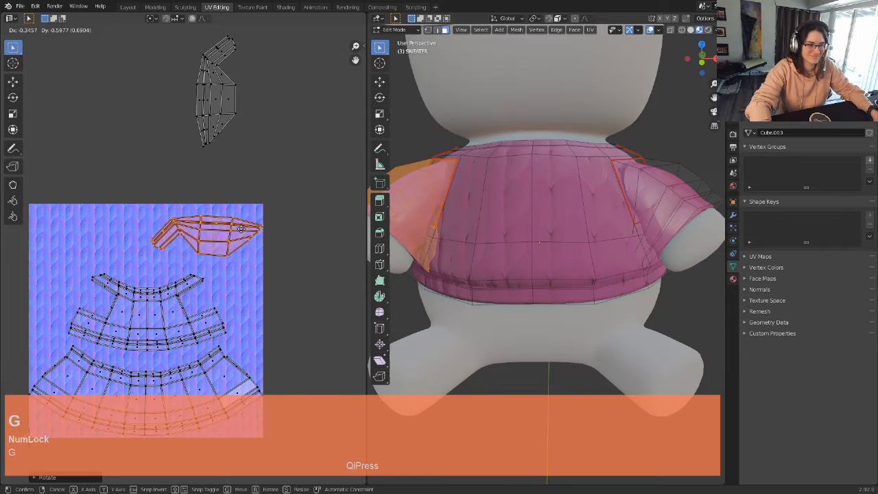
left_click(234, 233)
Step: Turn the remaining sleeve island horizontal and place it in the texture's upper-left corner, mirroring the other sleeve
middle_click_drag(274, 129, 254, 132)
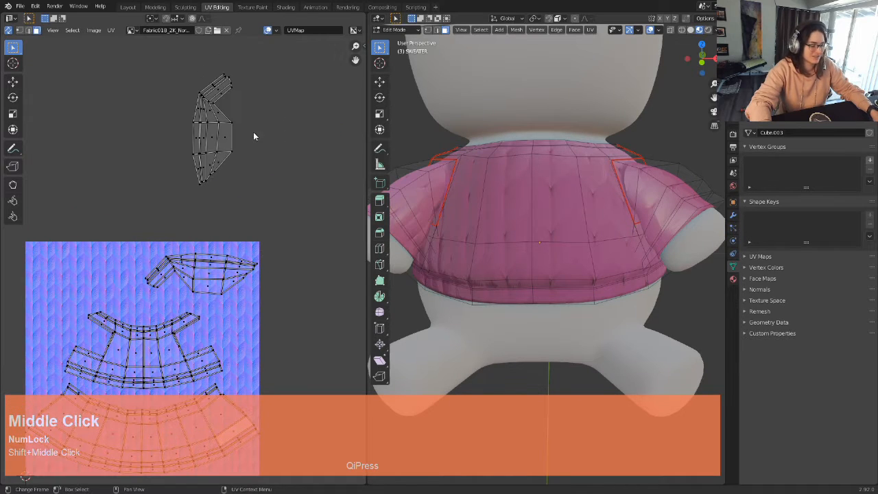
key("l")
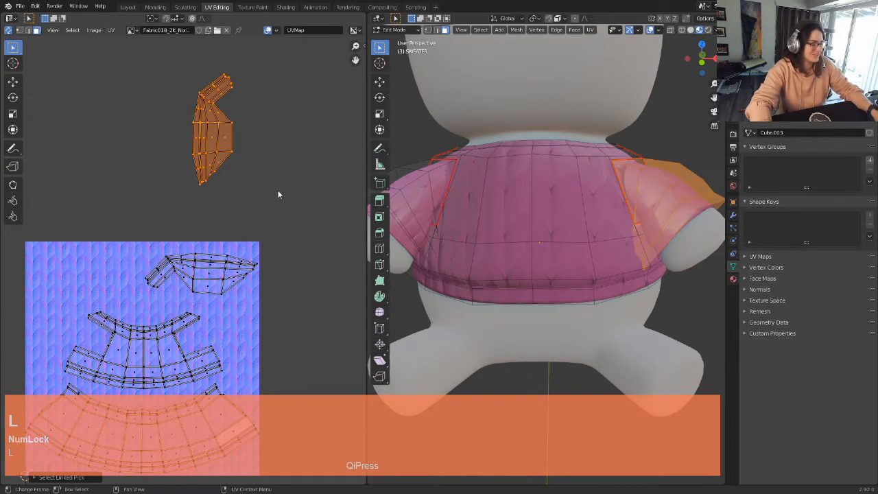
key("r")
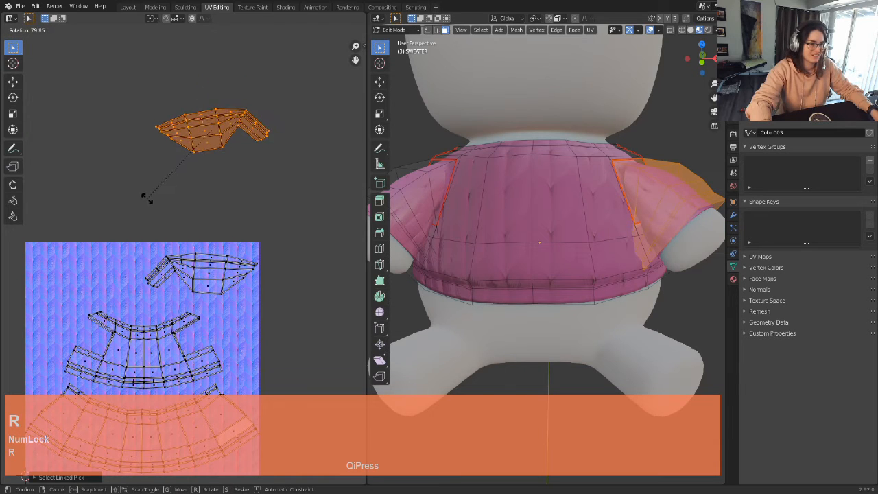
left_click(146, 186)
middle_click_drag(157, 180, 254, 111, "shift")
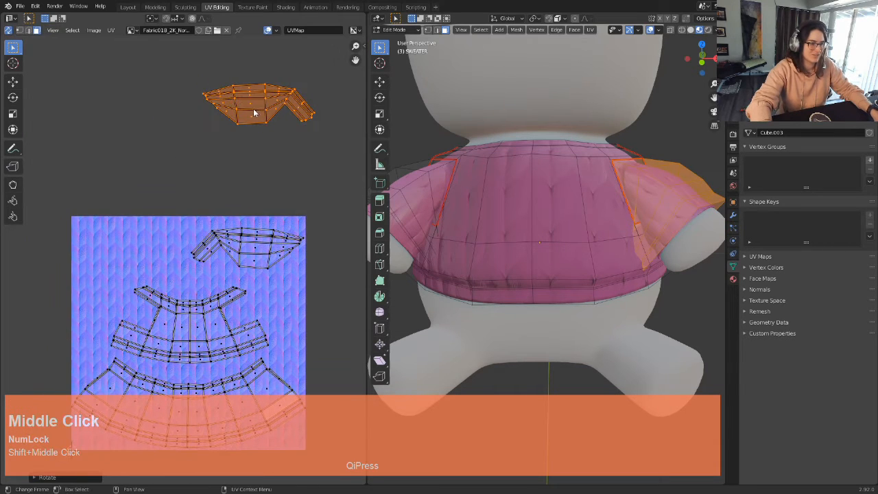
key("g")
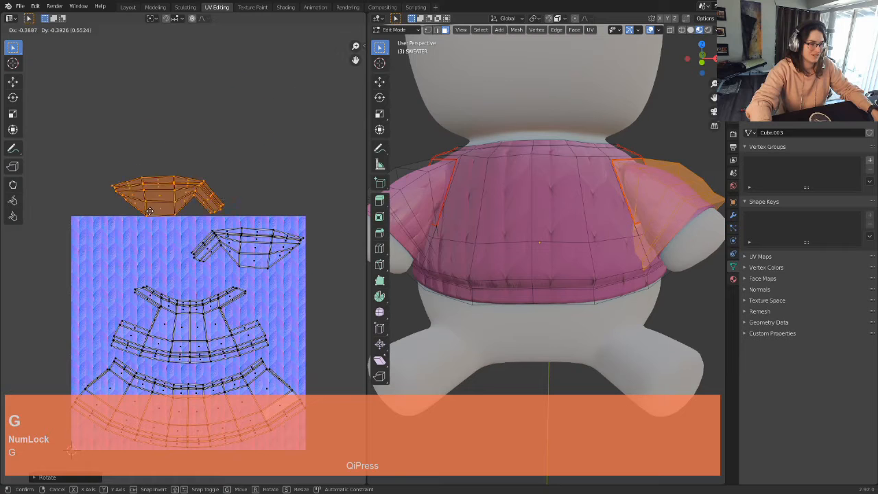
left_click(126, 258)
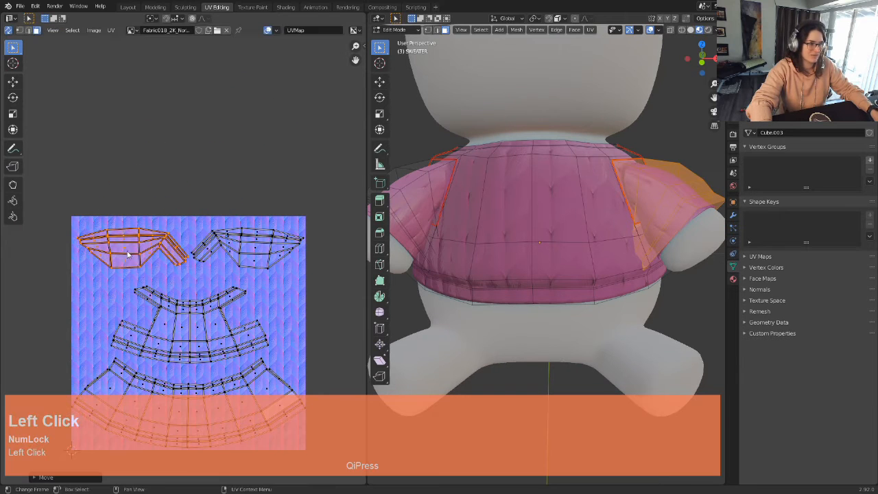
Step: Switch to Object Mode and examine the knit texture across the sweater's body and sleeves
middle_click_drag(507, 265, 539, 273)
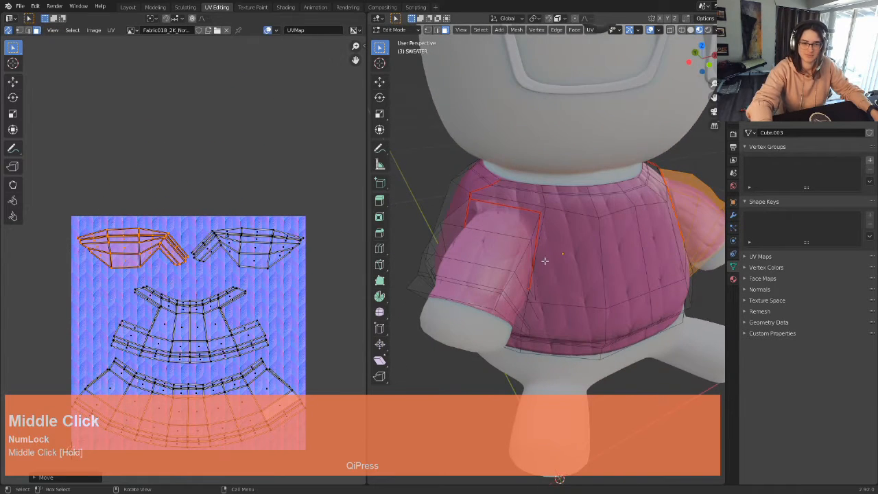
scroll(518, 228, "down", 3)
scroll(538, 243, "up", 6)
scroll(539, 242, "down", 6)
key("Tab")
middle_click_drag(640, 273, 588, 258)
scroll(588, 260, "up", 3)
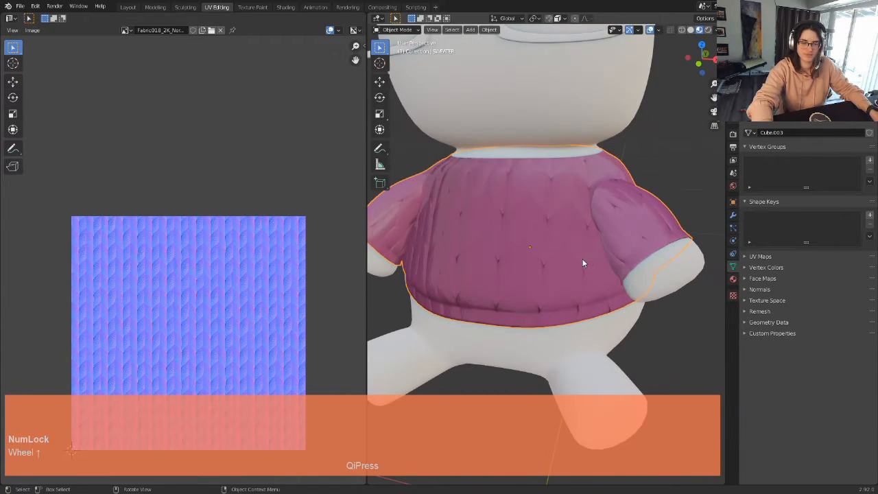
scroll(585, 260, "up", 3)
scroll(581, 246, "down", 4)
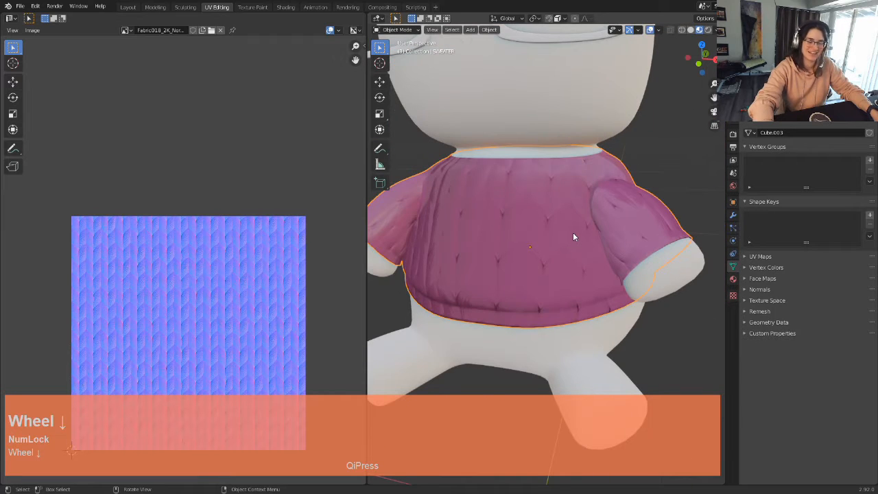
scroll(573, 232, "down", 3)
Step: Inspect the knit texture up close around the sweater's armhole and sleeve from the side
middle_click_drag(561, 256, 518, 239)
scroll(582, 257, "up", 3)
scroll(673, 244, "down", 3)
scroll(515, 236, "up", 3)
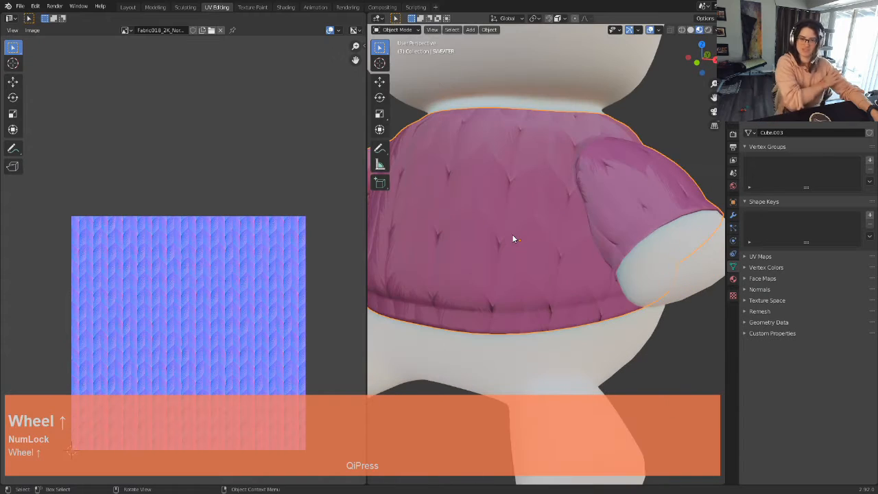
scroll(513, 239, "up", 5)
middle_click_drag(570, 182, 389, 253)
scroll(486, 201, "down", 3)
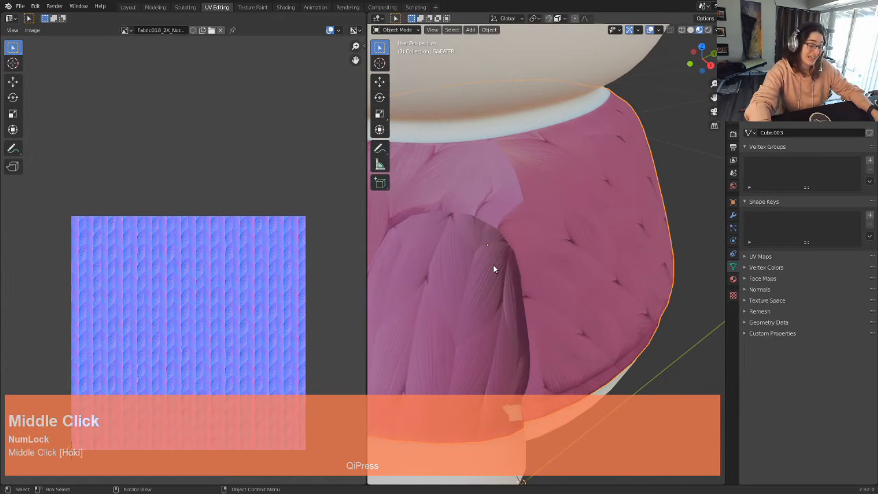
Step: Return to Edit Mode, switch UV selection to vertices and select the inner corner vertex of the right-hand sleeve island
key("Tab")
scroll(219, 277, "up", 2)
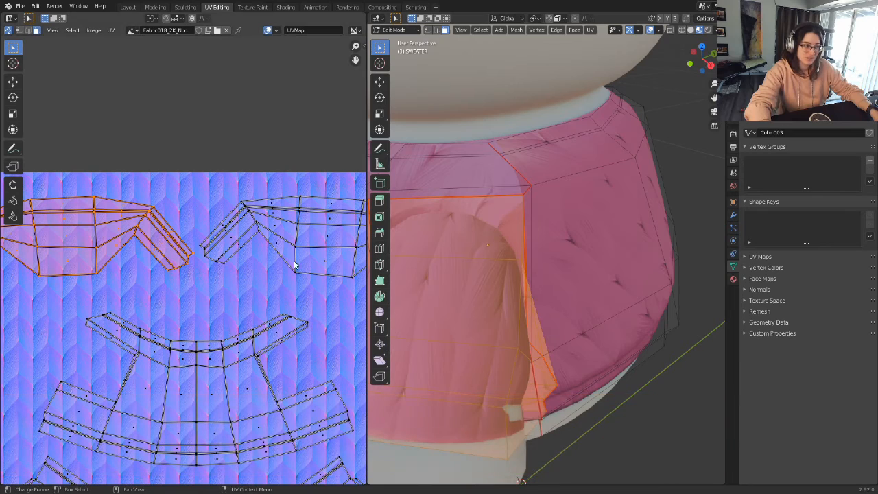
middle_click_drag(249, 212, 239, 235)
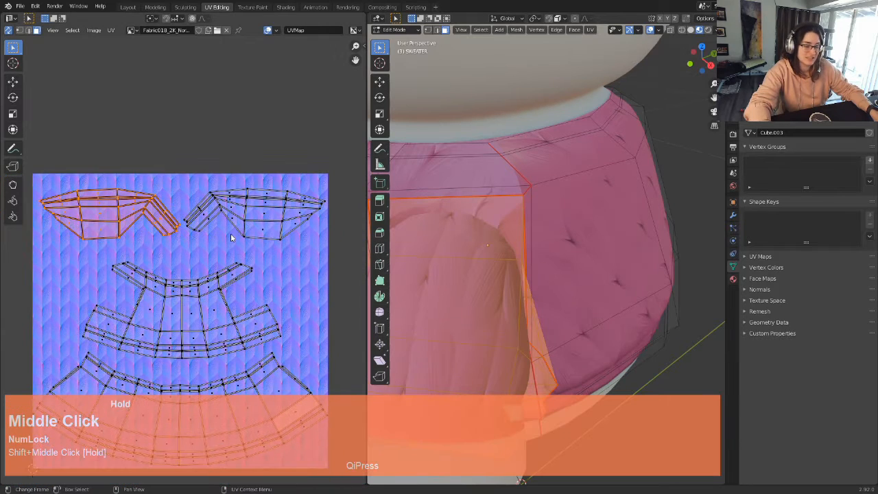
left_click(210, 196)
left_click(221, 215)
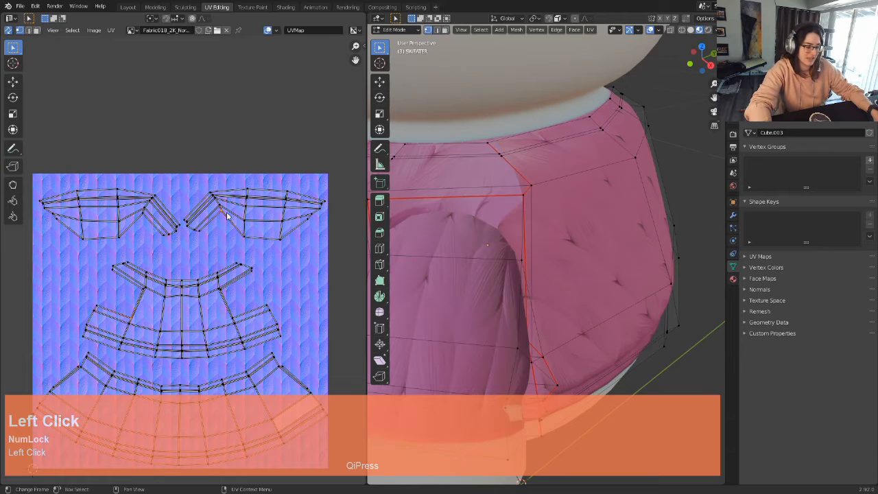
key("g")
Step: Try moving the armhole corner vertex on the right side of the smaller body island outward
scroll(506, 210, "up", 4)
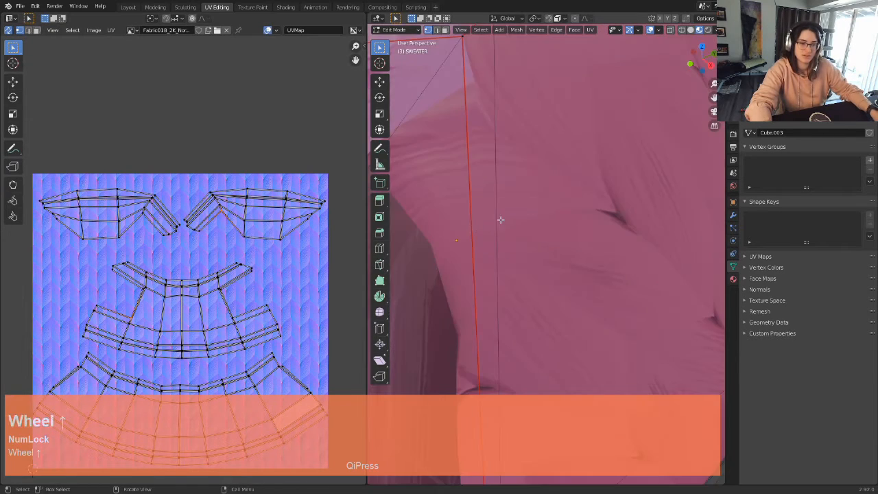
middle_click_drag(505, 210, 530, 231, "shift")
scroll(581, 158, "down", 3)
scroll(268, 333, "down", 1)
middle_click_drag(216, 376, 208, 343, "shift")
scroll(203, 258, "up", 3)
scroll(203, 259, "up", 1)
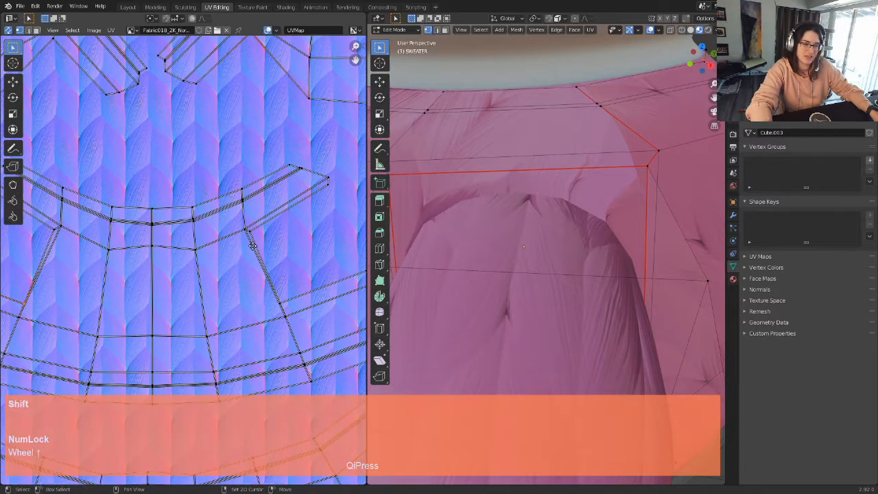
middle_click_drag(204, 259, 212, 237, "shift")
left_click(209, 237)
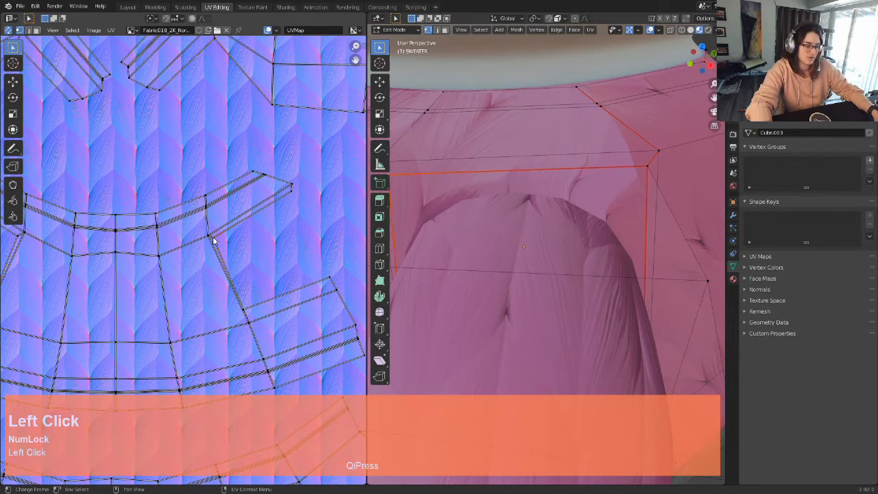
key("g")
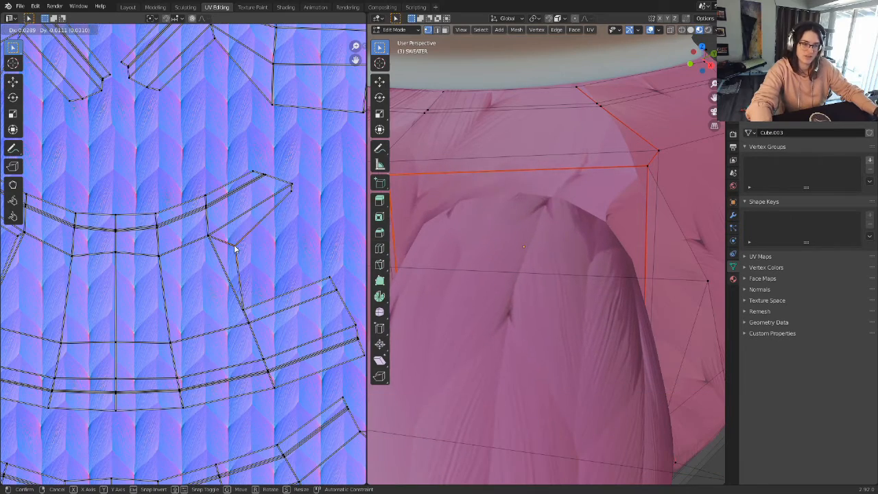
left_click(247, 242)
scroll(248, 241, "down", 3)
middle_click_drag(222, 234, 243, 269, "shift")
key("g")
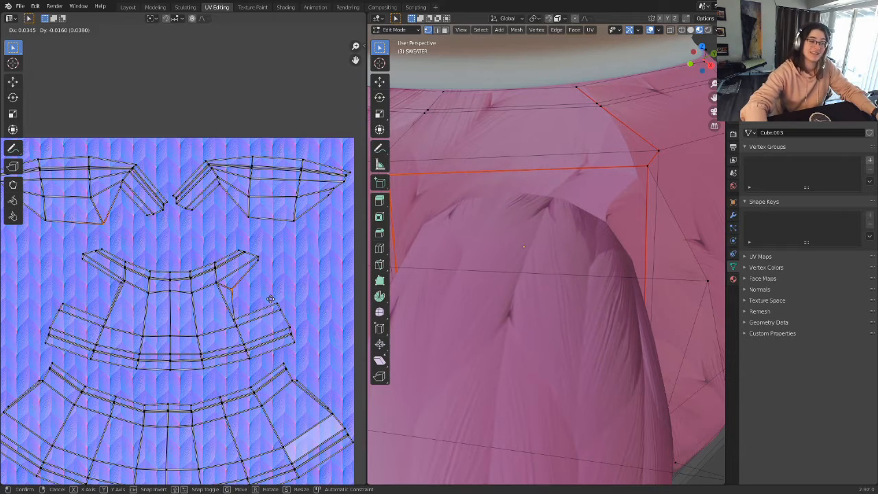
left_click(272, 299)
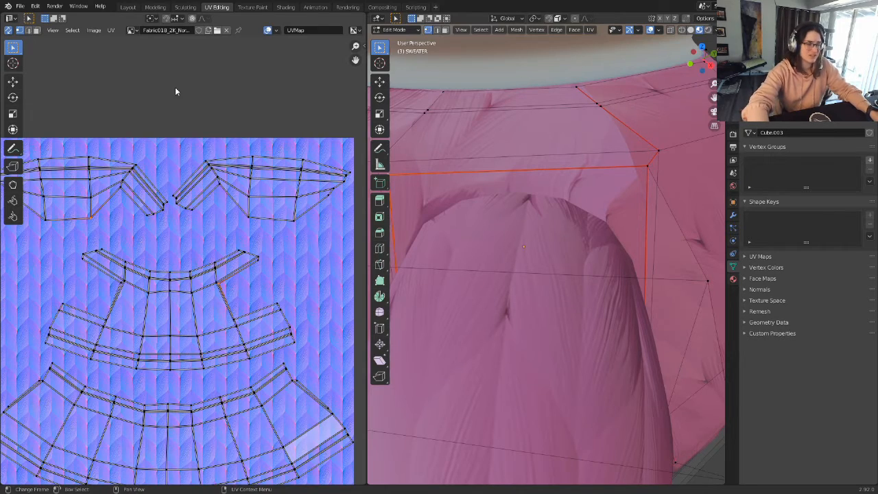
Step: Switch UV selection to faces, then select and hide both sleeve islands and the large body island
scroll(199, 149, "down", 3)
middle_click_drag(200, 151, 194, 123, "shift")
left_click(36, 30)
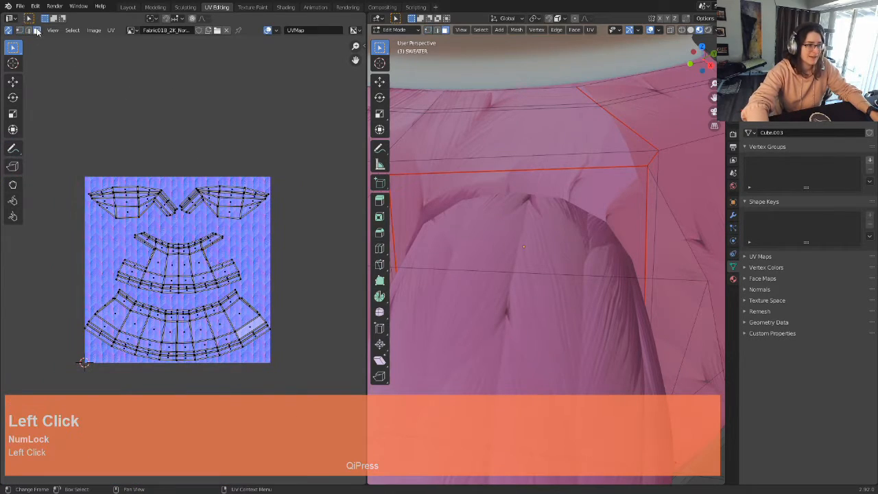
scroll(138, 155, "up", 3)
middle_click_drag(133, 152, 164, 176, "shift")
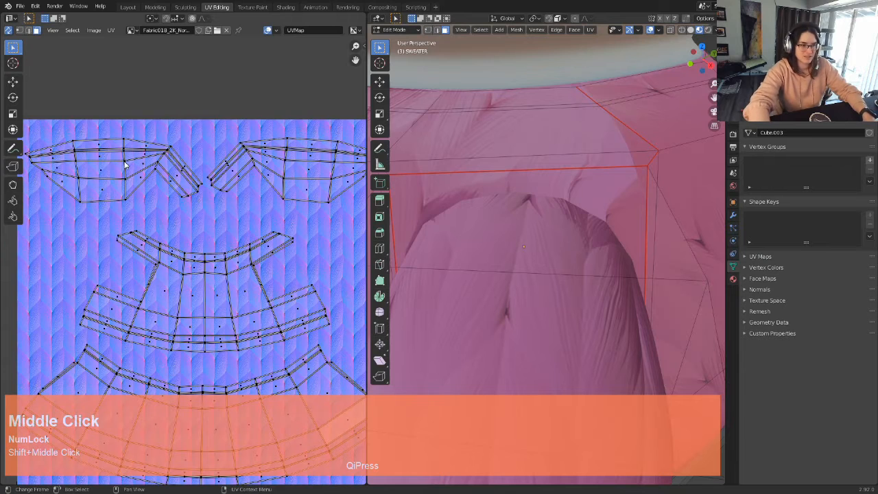
key("l")
key("l")
scroll(307, 158, "down", 2)
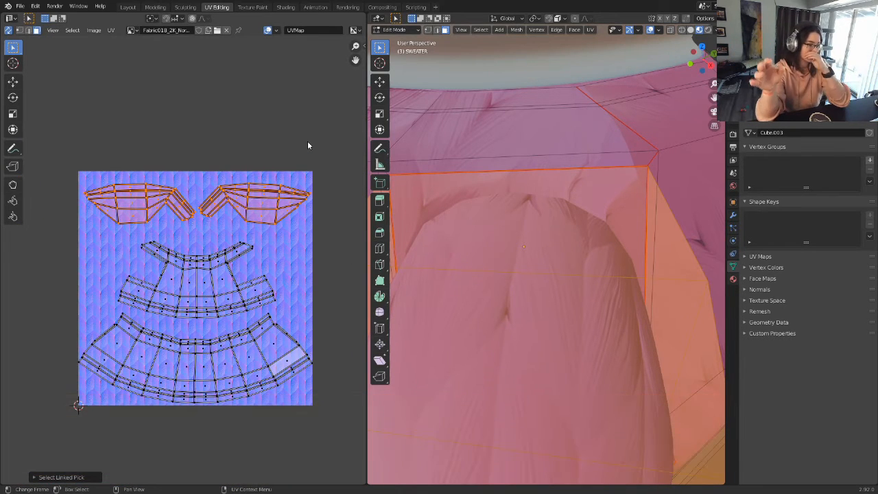
key("l")
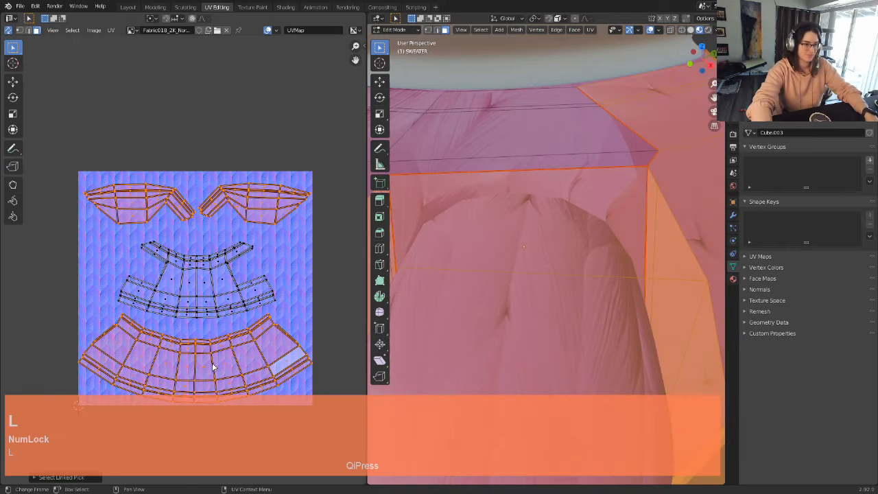
key("h")
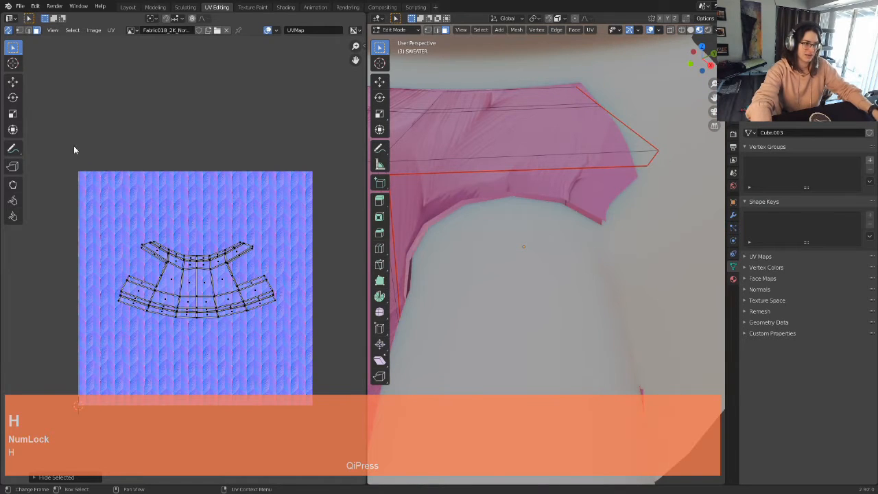
Step: Switch UV selection back to vertices and move the smaller body island's right armhole corner vertex outward
left_click(21, 33)
scroll(249, 289, "up", 2)
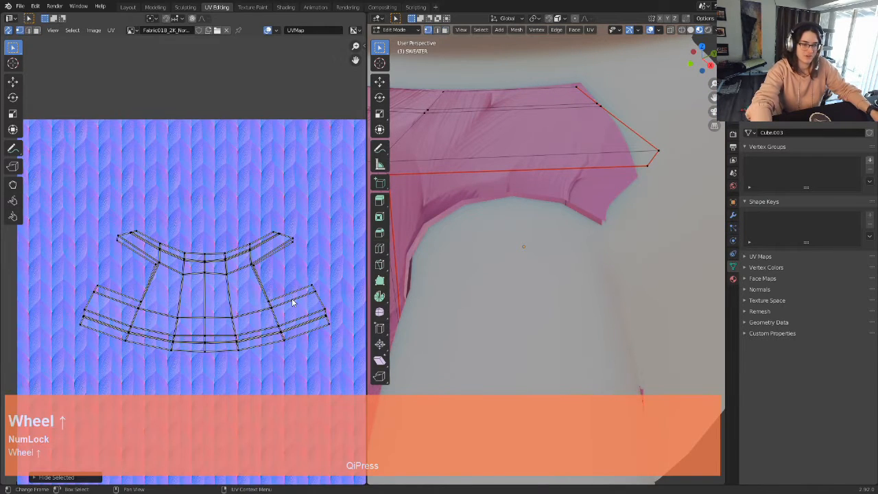
scroll(292, 302, "up", 2)
scroll(574, 198, "down", 5)
middle_click_drag(513, 219, 570, 230)
scroll(627, 229, "up", 2)
scroll(497, 228, "up", 3)
middle_click_drag(498, 228, 583, 261, "shift")
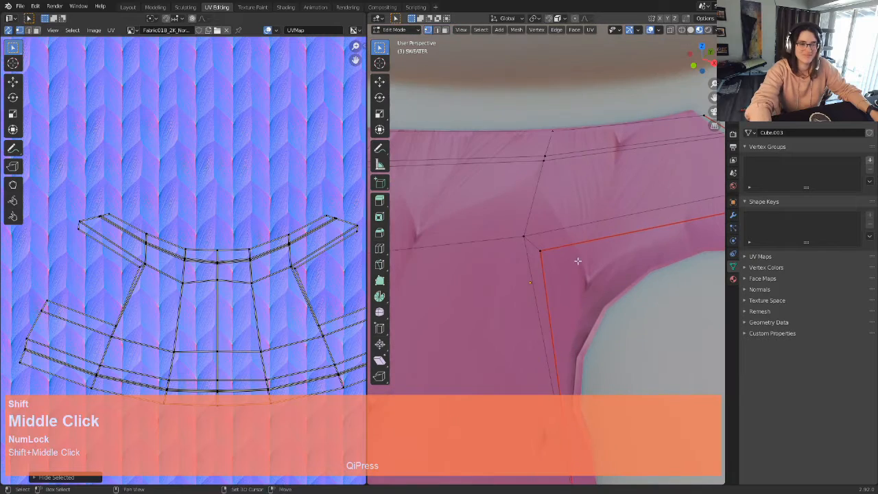
middle_click_drag(334, 283, 240, 257)
scroll(177, 275, "up", 2)
scroll(475, 293, "down", 3)
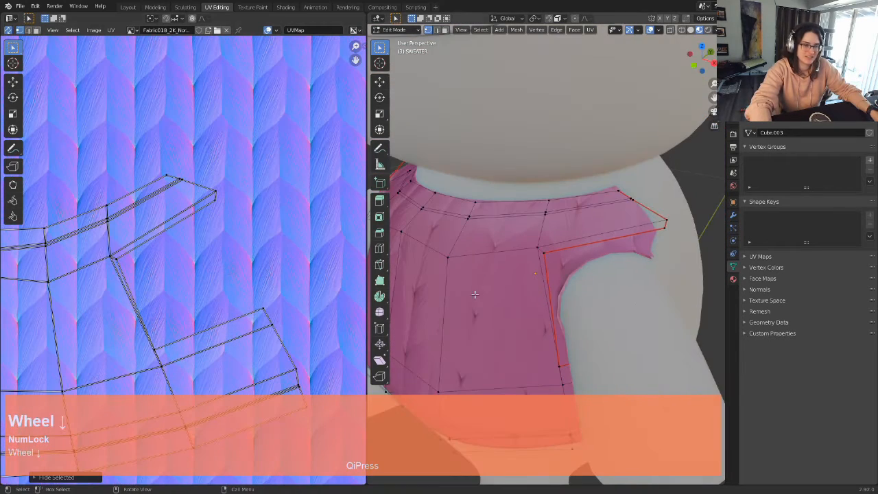
left_click(118, 261)
key("g")
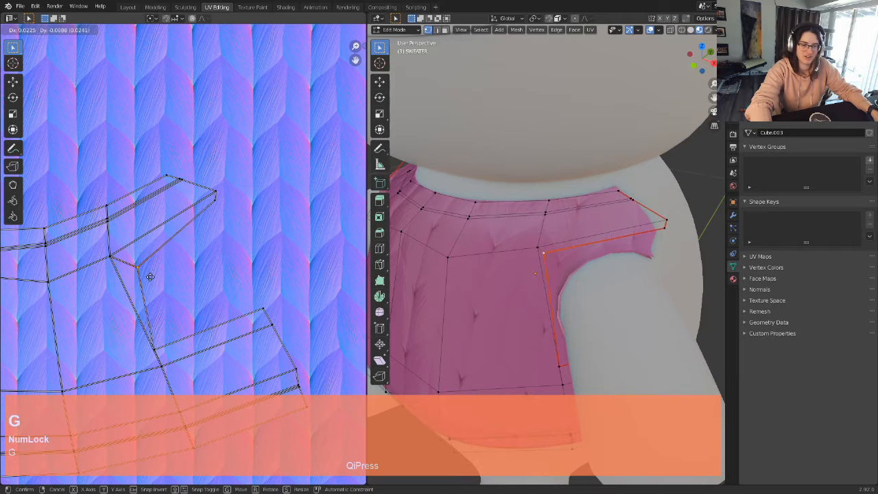
left_click(157, 271)
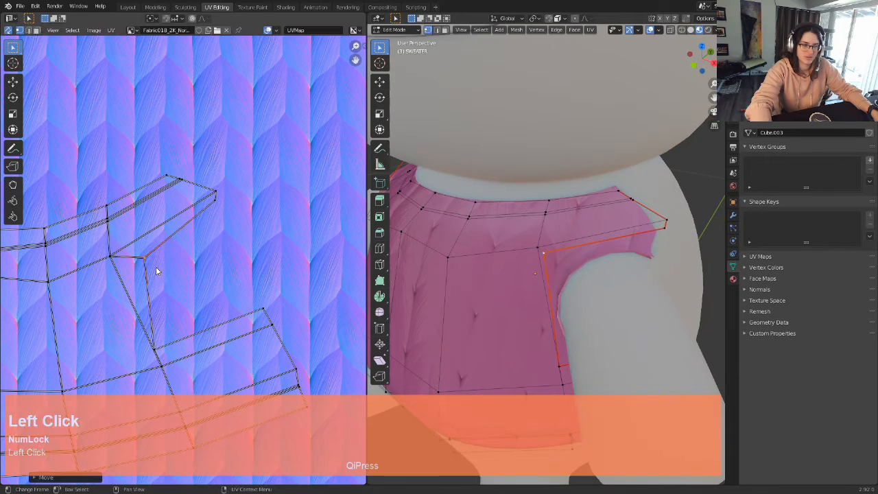
Step: Move the lower armhole vertex on the smaller body island's right side outward and upward, and the shoulder's lower tip vertex slightly downward
left_click(155, 354)
key("g")
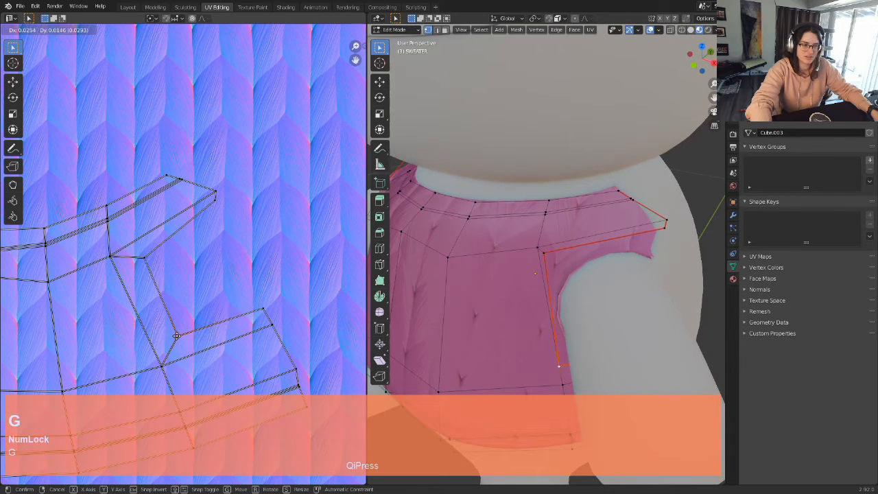
left_click(183, 293)
left_click(217, 204)
key("g")
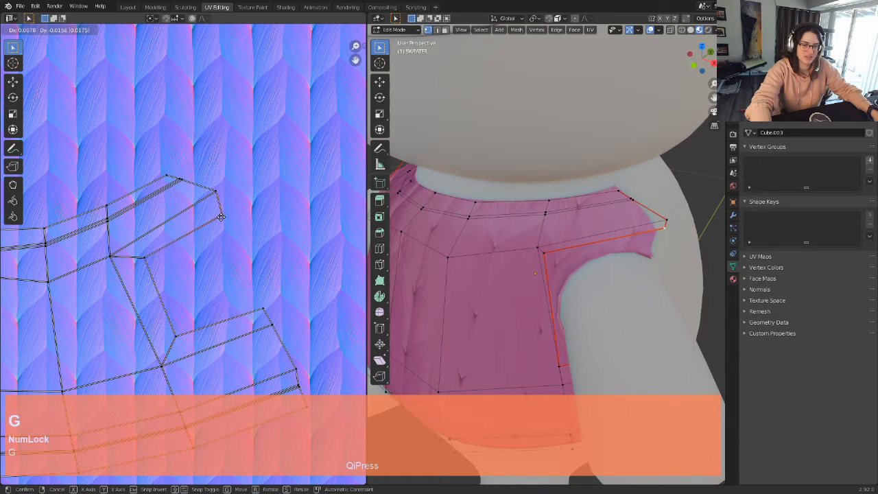
left_click(218, 214)
Step: Move the armhole corner vertex and the lower armhole vertex on the smaller body island's left side outward, then check the sweater's texture
scroll(185, 258, "down", 3)
middle_click_drag(166, 288, 274, 296, "shift")
middle_click_drag(509, 317, 659, 343)
scroll(619, 312, "up", 3)
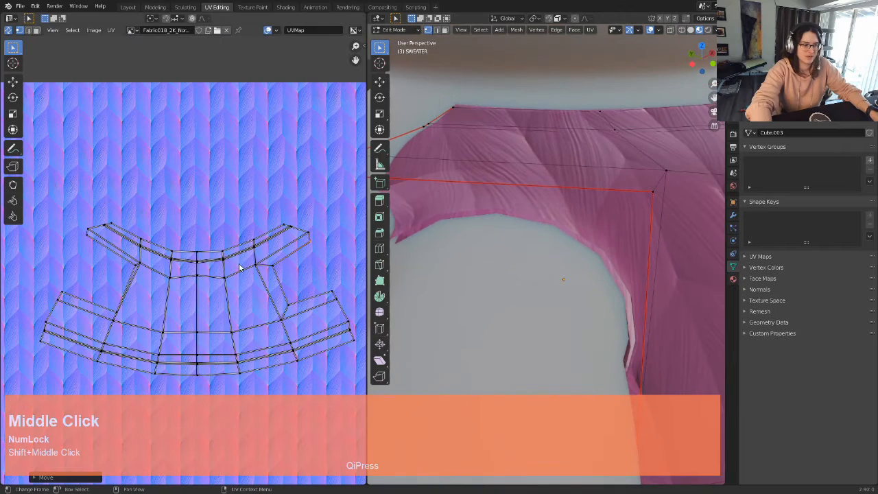
scroll(138, 226, "up", 2)
middle_click_drag(138, 227, 154, 254, "shift")
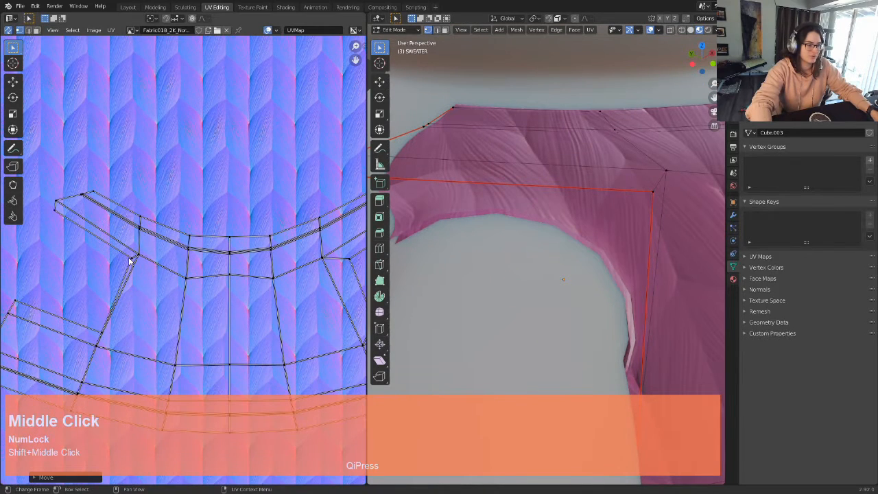
key("g")
left_click(101, 319)
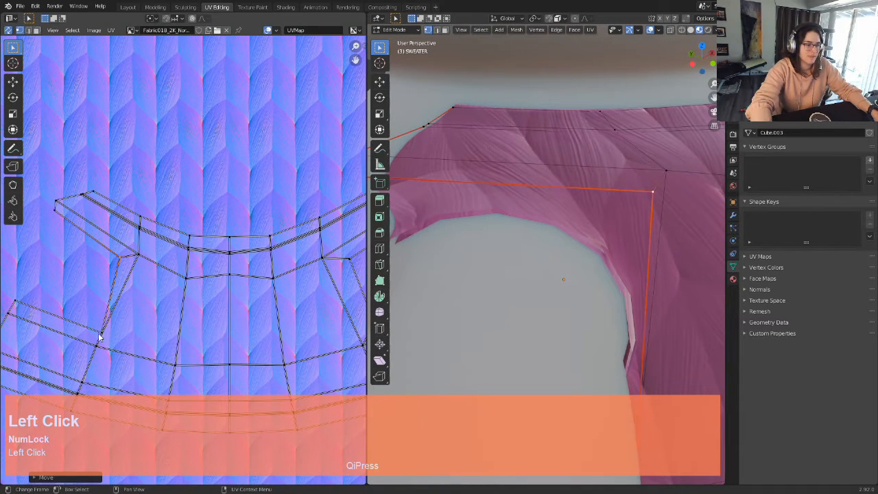
key("g")
left_click(96, 314)
scroll(96, 314, "down", 3)
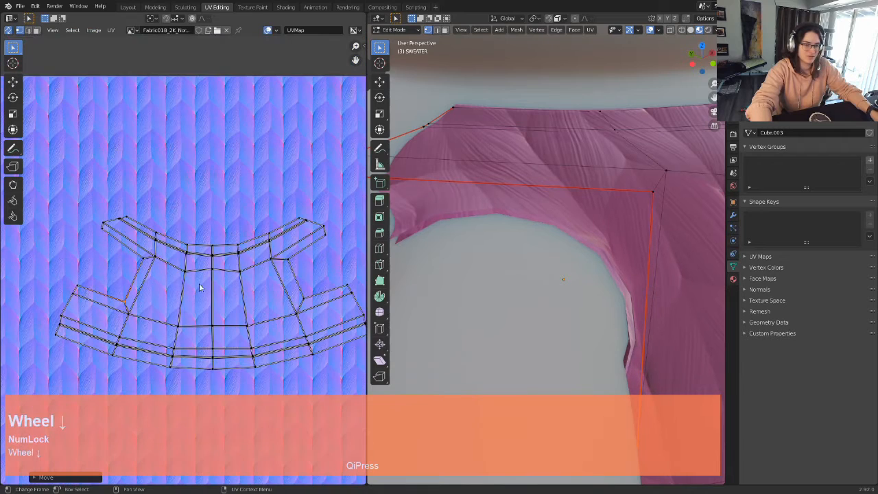
scroll(561, 197, "down", 2)
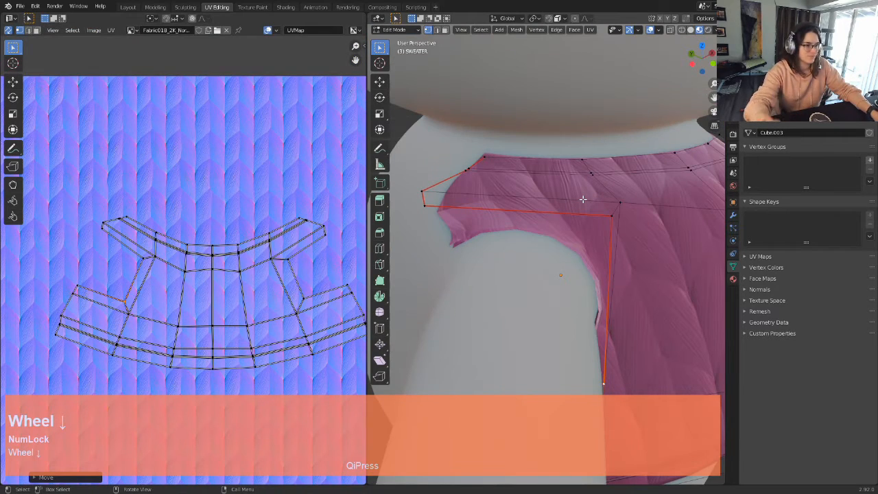
scroll(563, 217, "down", 2)
middle_click_drag(646, 236, 590, 234)
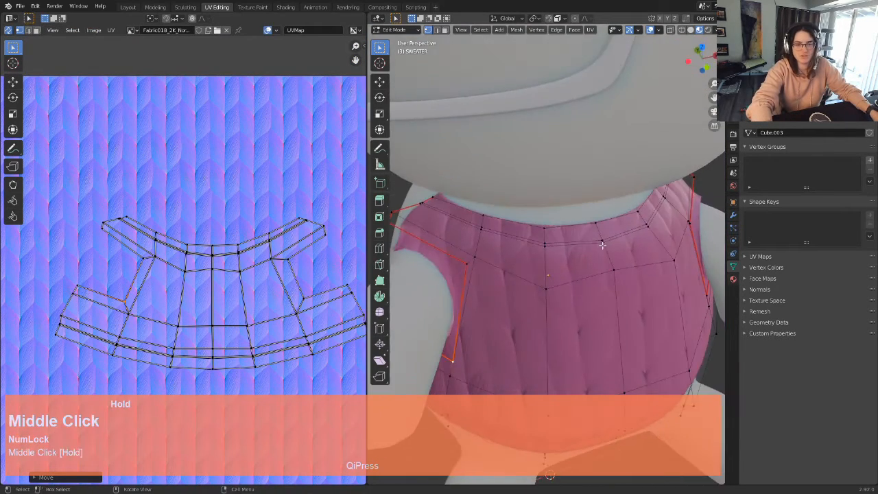
Step: In face selection mode, select the narrow face strip below the sweater's front neckline and inspect its UV placement on the knit texture
scroll(551, 225, "up", 3)
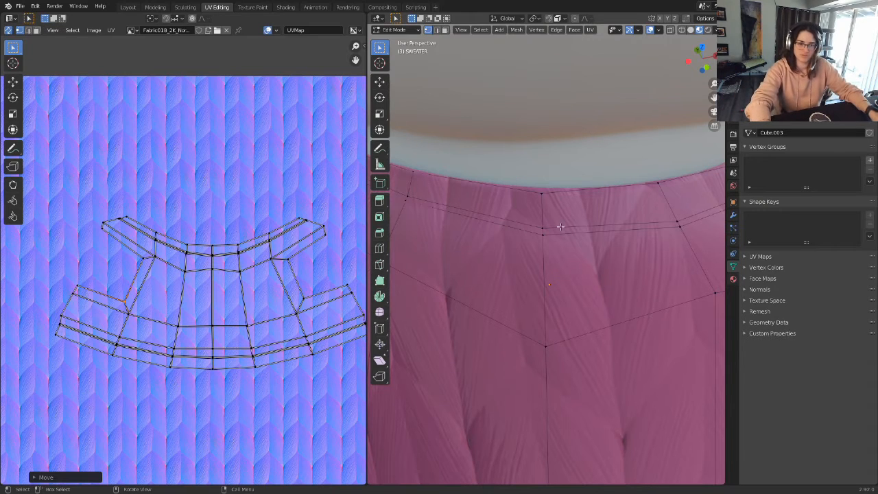
left_click(445, 30)
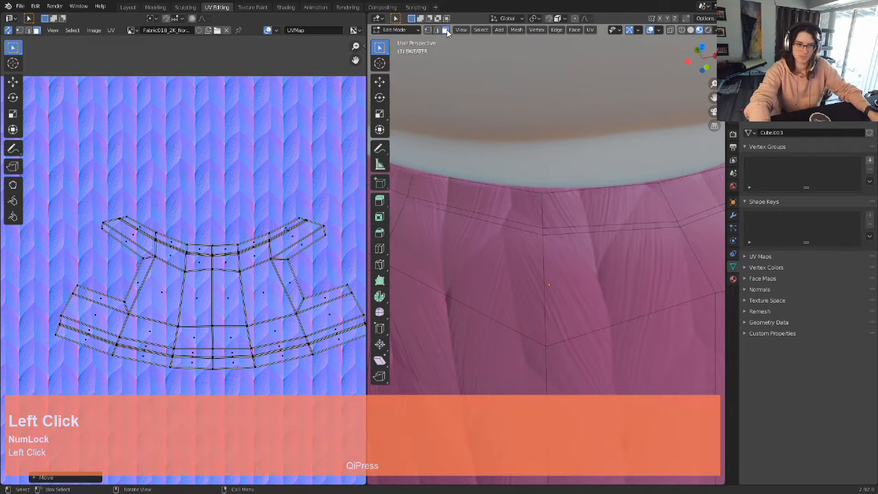
left_click(585, 228)
scroll(239, 255, "up", 6)
middle_click_drag(239, 254, 90, 258, "shift")
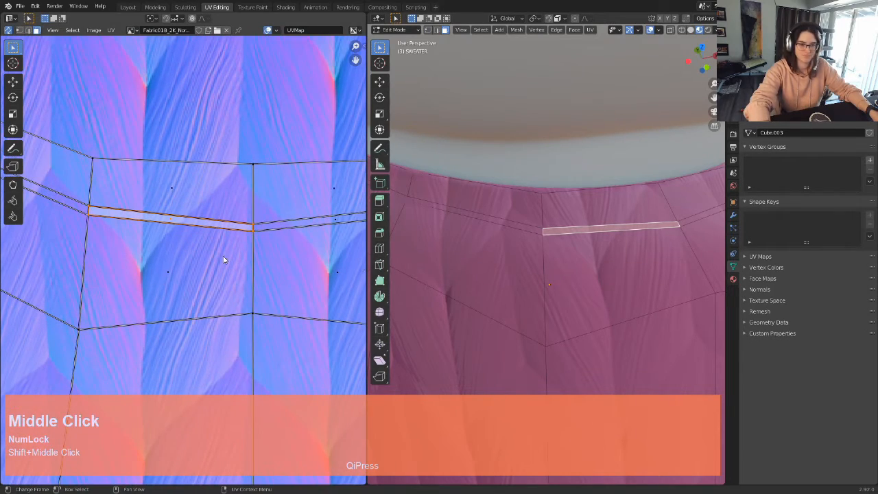
scroll(223, 260, "down", 4)
scroll(384, 230, "down", 6)
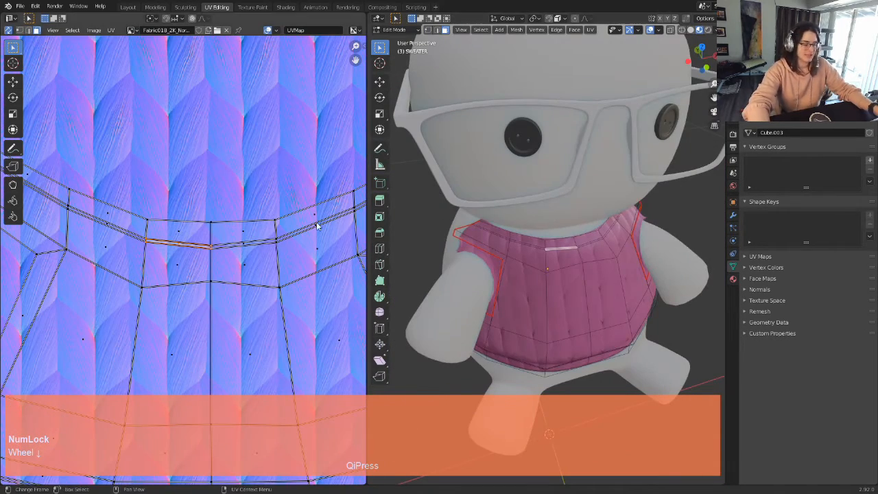
Step: Reveal the sweater's hidden sleeve geometry and select an armhole edge of the torso UV island in edge mode
key("alt+h")
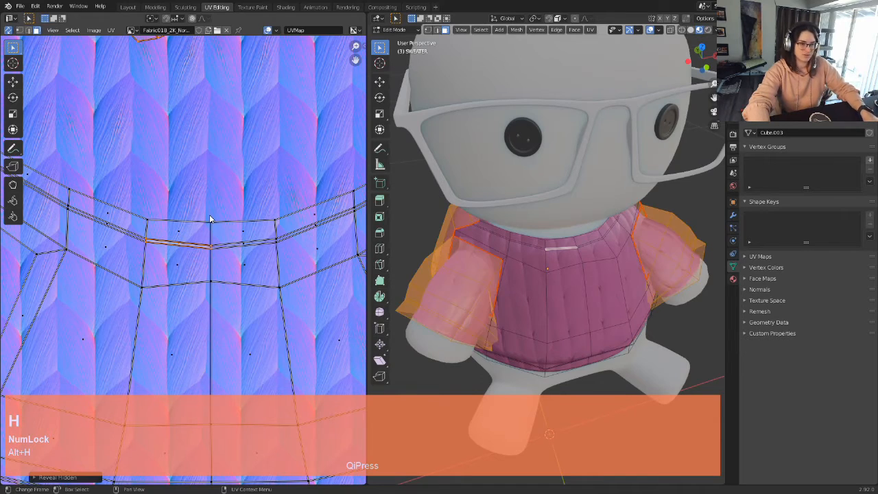
scroll(210, 220, "down", 2)
scroll(217, 180, "down", 2)
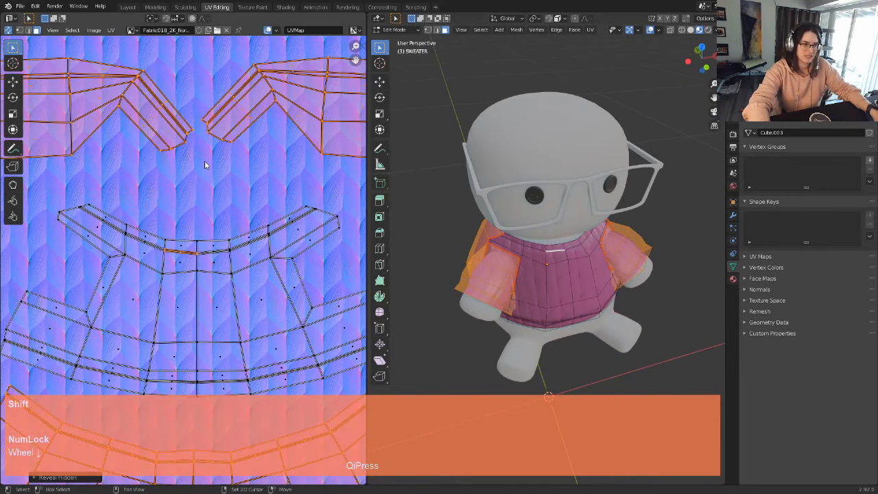
middle_click_drag(204, 167, 221, 197, "shift")
left_click(29, 30)
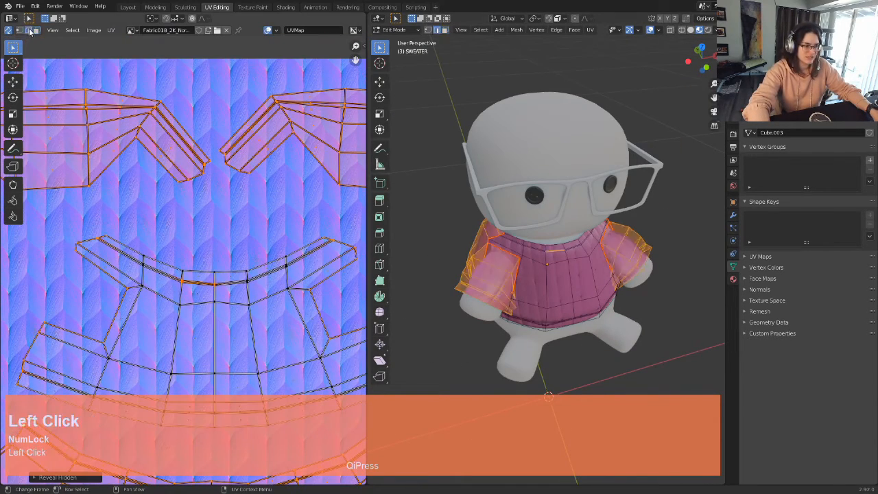
left_click(309, 294)
Step: Examine the knit texture on the whole sweater in Object Mode, then return to editing its mesh
middle_click_drag(651, 318, 570, 274)
scroll(582, 290, "up", 2)
key("Tab")
scroll(581, 285, "down", 3)
scroll(595, 258, "down", 2)
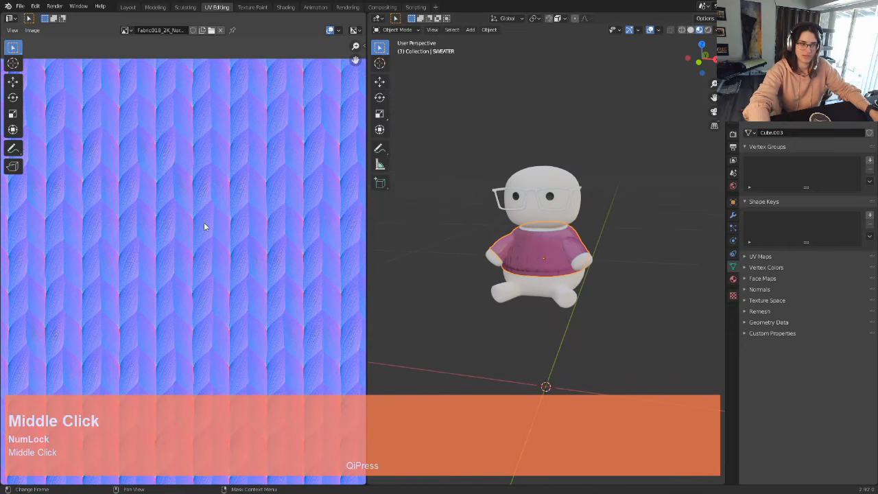
scroll(204, 224, "down", 1)
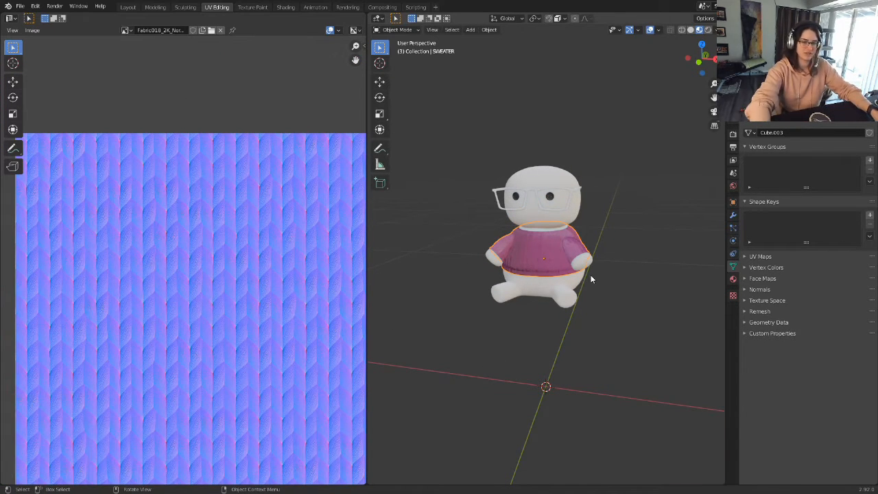
scroll(568, 237, "up", 5)
middle_click_drag(603, 220, 594, 268, "shift")
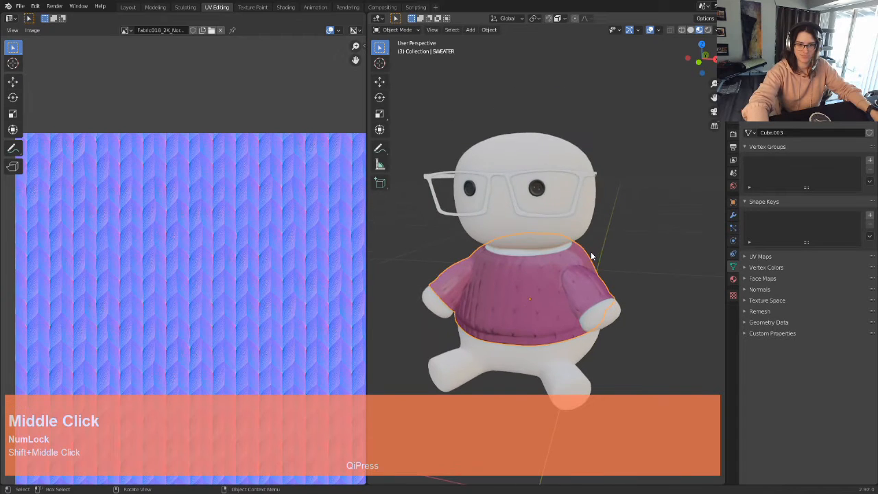
key("Tab")
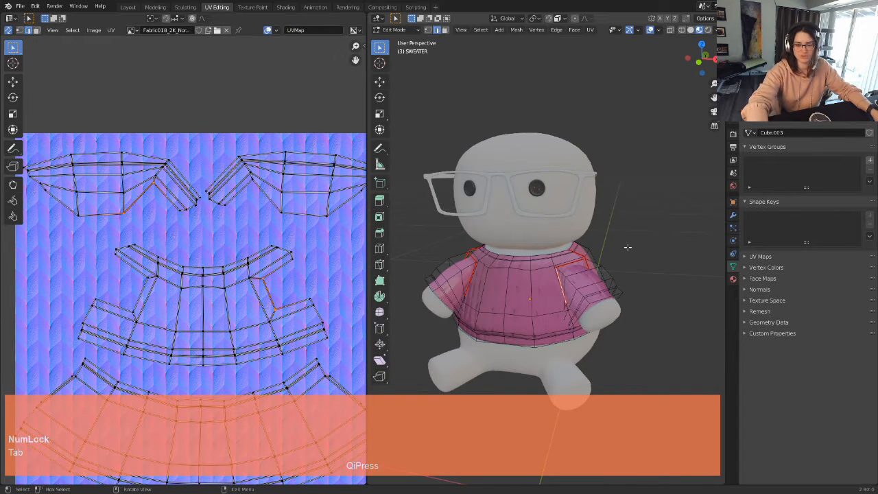
Step: In the m_sweater shader, set the color space of the Fabric018 normal image texture to Non-Color
left_click(285, 7)
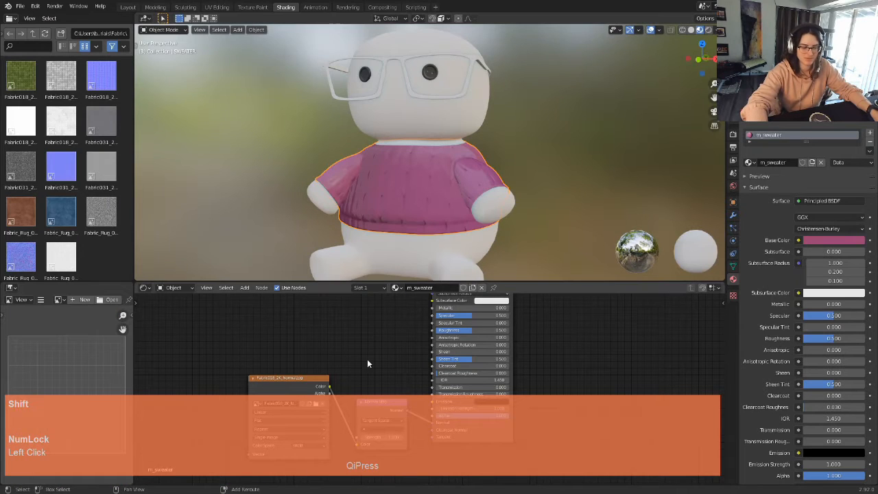
middle_click_drag(371, 365, 395, 322)
left_click(332, 400)
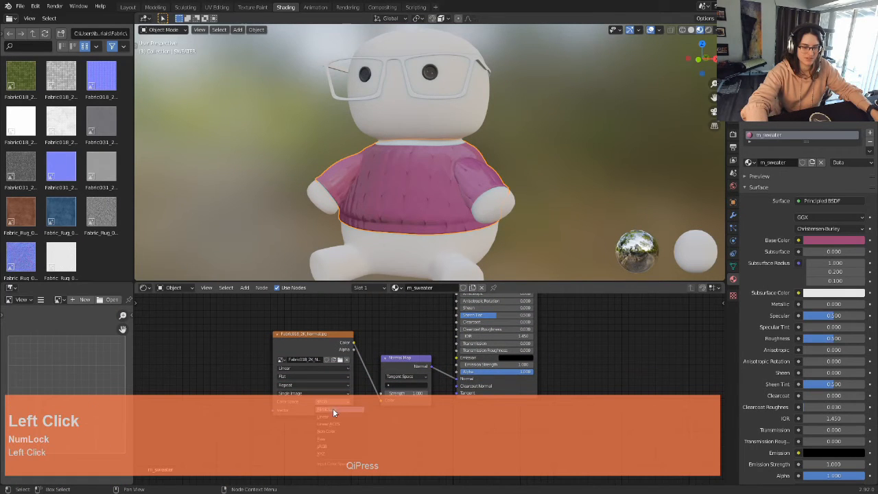
left_click(329, 431)
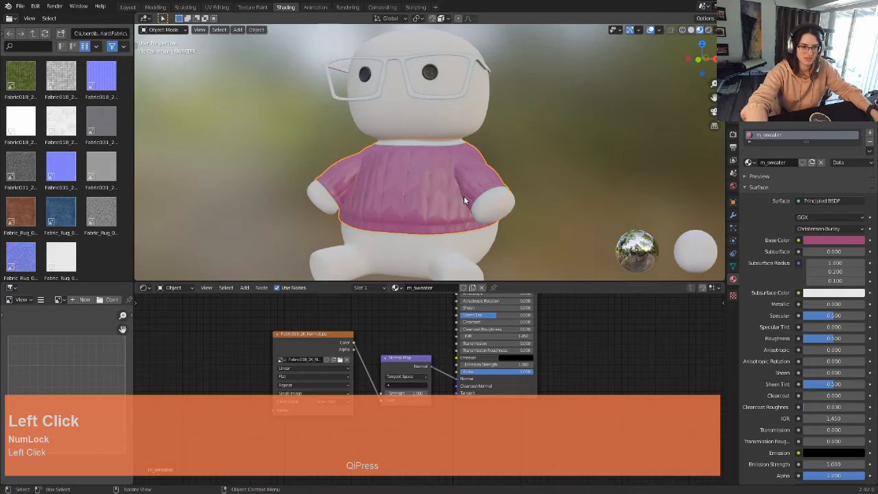
Step: Raise the sweater material's roughness to 0.645 and check the surface from several angles
scroll(463, 199, "up", 3)
middle_click_drag(464, 199, 477, 168)
scroll(491, 323, "up", 2)
scroll(490, 323, "down", 3)
middle_click_drag(491, 323, 566, 405, "shift")
left_click_drag(506, 365, 515, 365)
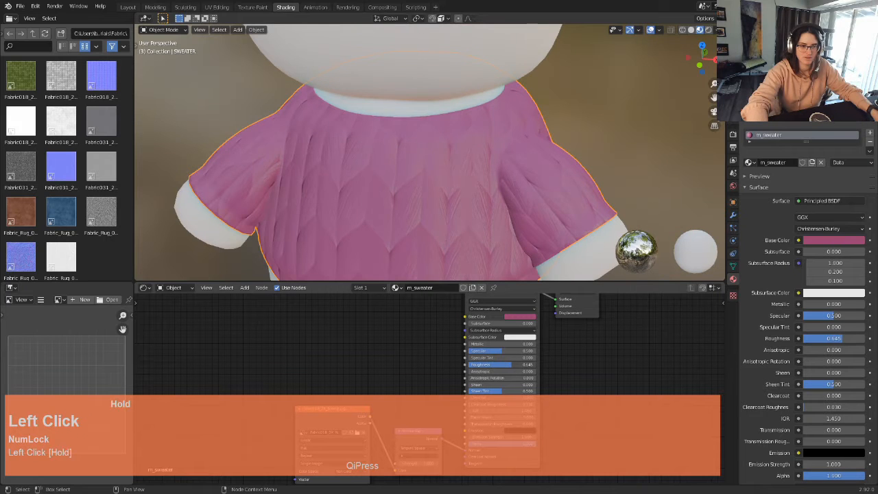
scroll(486, 254, "down", 3)
middle_click_drag(476, 230, 472, 178)
scroll(474, 178, "down", 3)
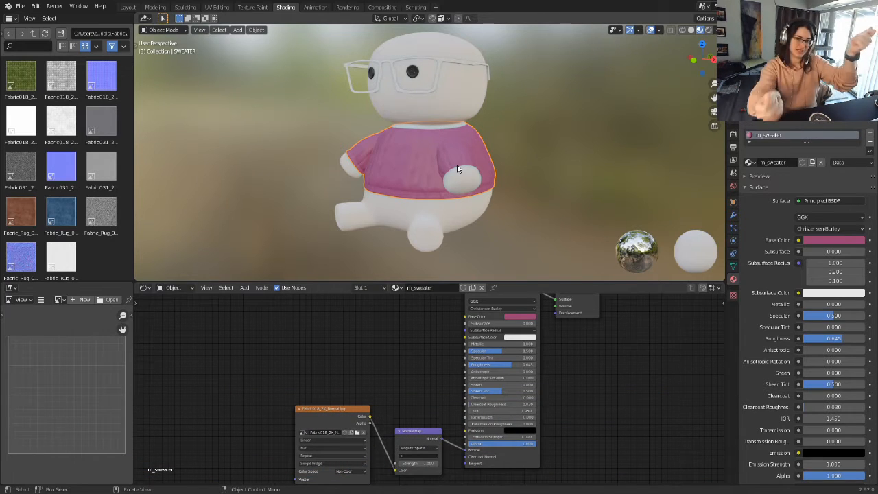
Step: Add a Mapping node to the sweater's material beside the normal image texture
scroll(352, 204, "down", 2)
scroll(287, 360, "down", 3)
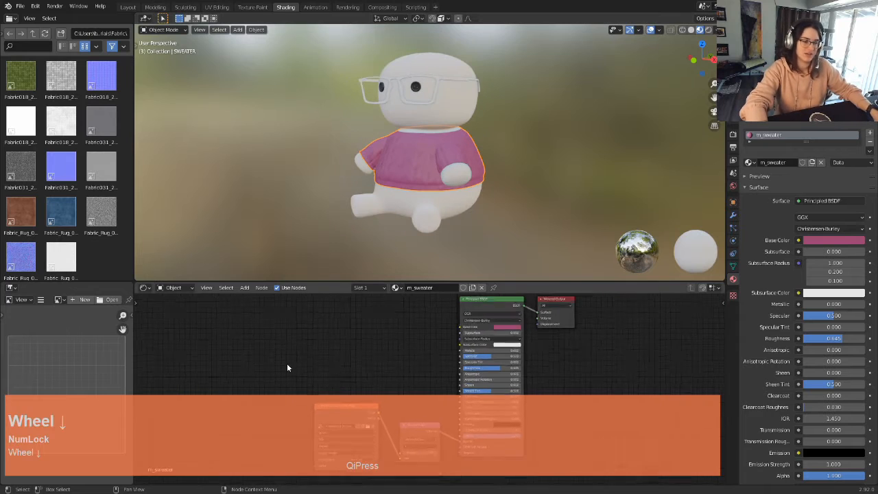
scroll(291, 353, "down", 1)
middle_click_drag(321, 372, 331, 330, "shift")
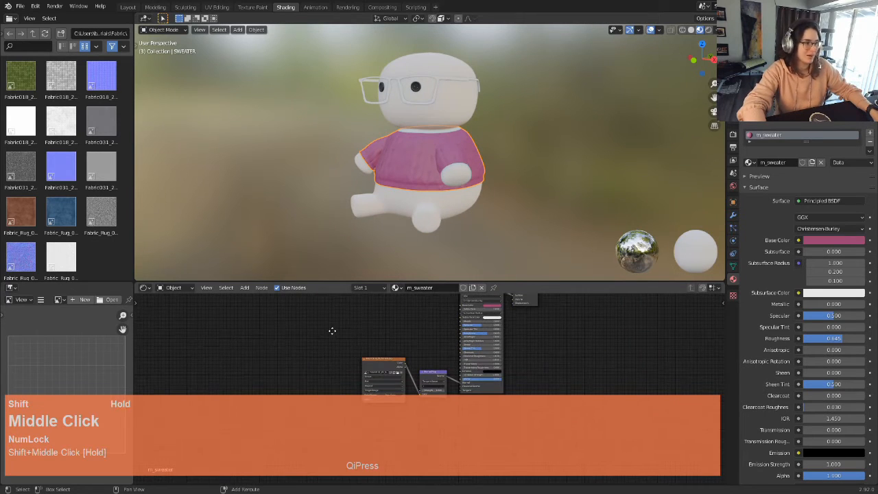
key("shift+a")
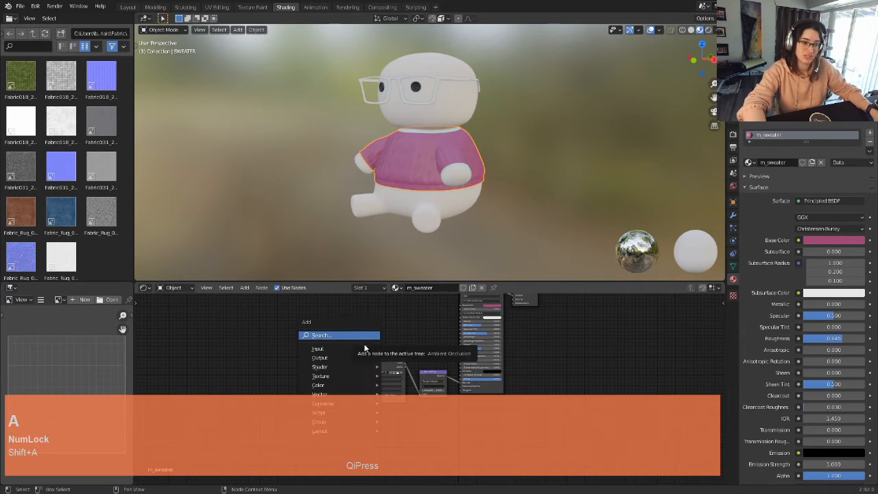
mouse_move(354, 361)
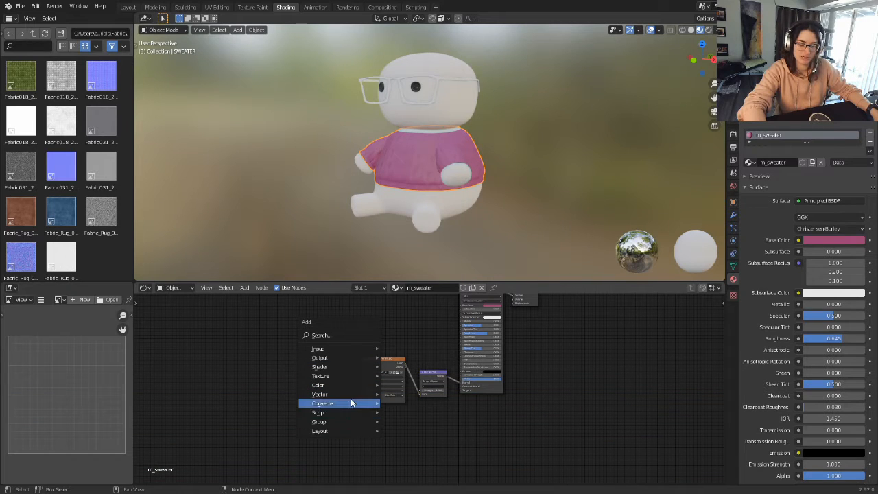
mouse_move(351, 395)
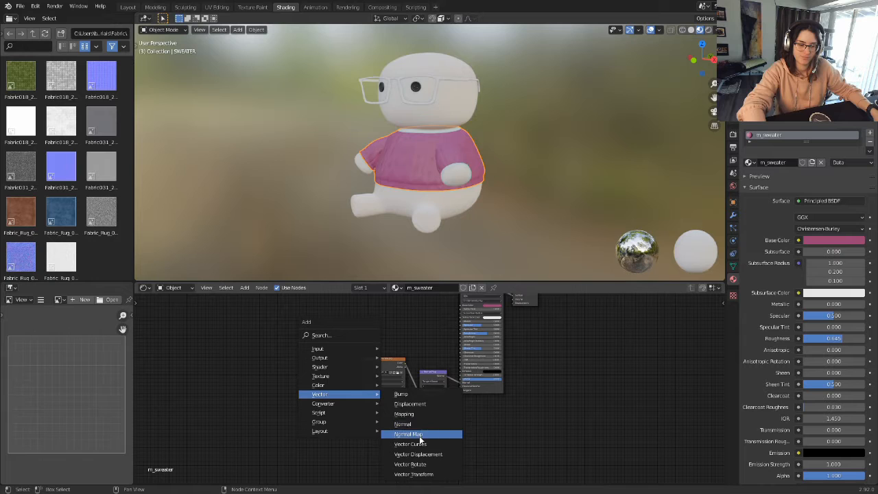
left_click(426, 415)
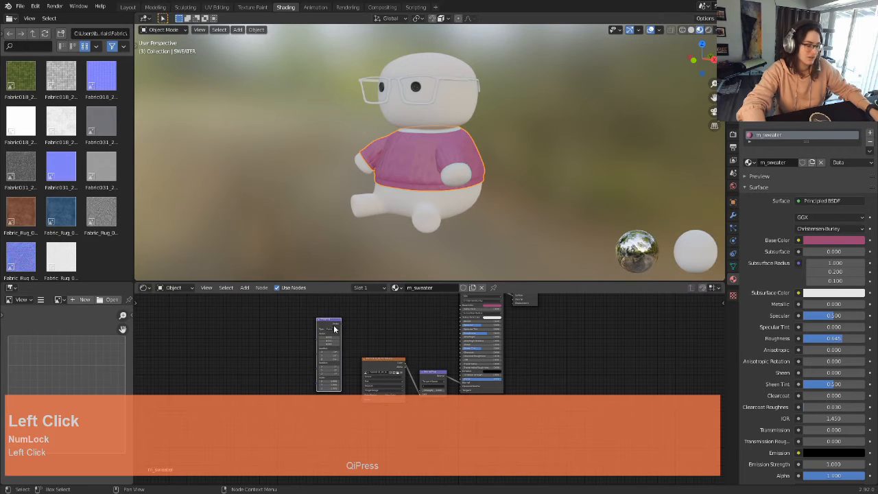
Step: Add a Texture Coordinate node and place it beside the Mapping node
key("shift+a")
mouse_move(320, 281)
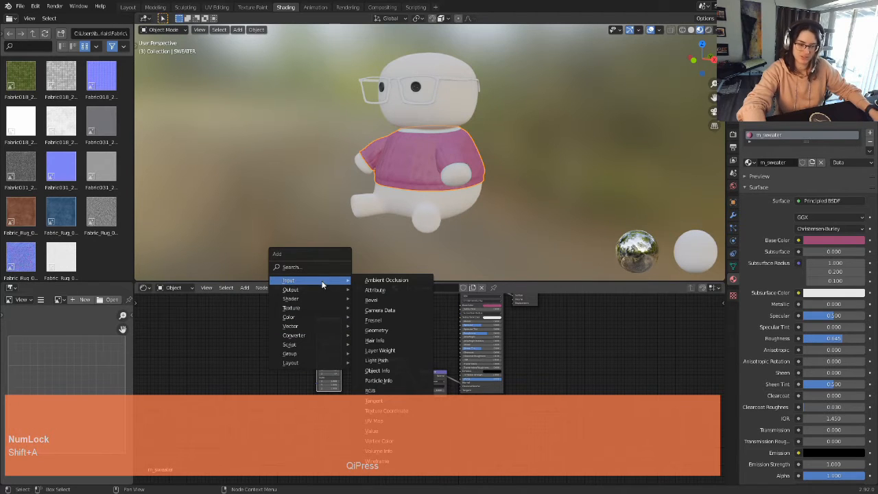
left_click(386, 410)
left_click(298, 330)
Step: Connect the Mapping node's output to the image texture's vector input, and feed the Mapping node from the UV texture coordinates
scroll(339, 350, "up", 2)
middle_click_drag(340, 350, 356, 312, "shift")
left_click_drag(353, 303, 376, 390)
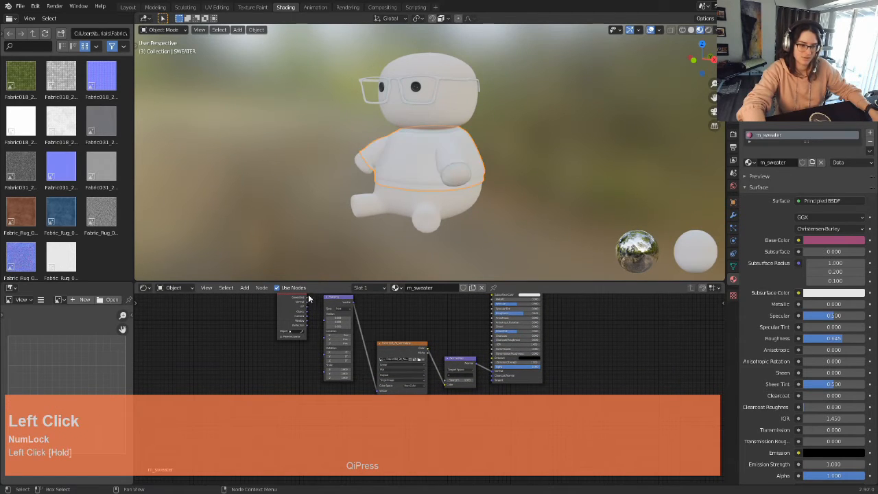
left_click_drag(306, 307, 325, 317)
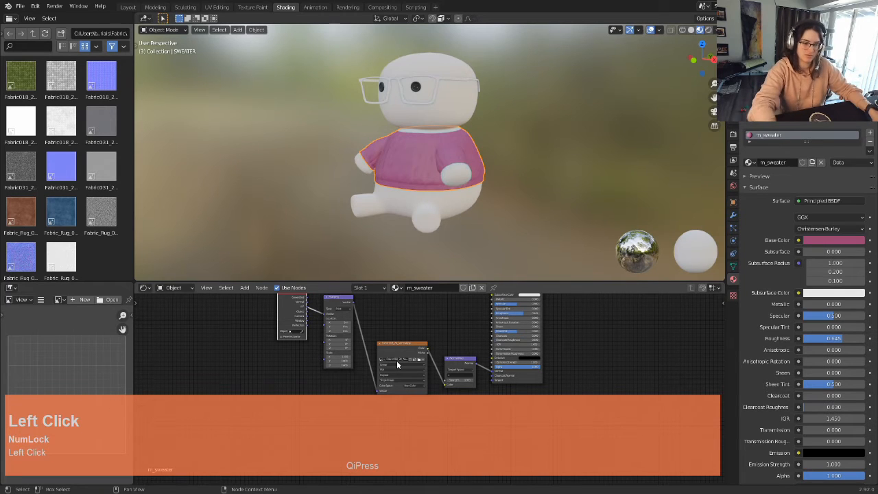
Step: Increase the Mapping node's X and Y scale for a finer knit and inspect the pattern on the sweater
left_click(339, 357)
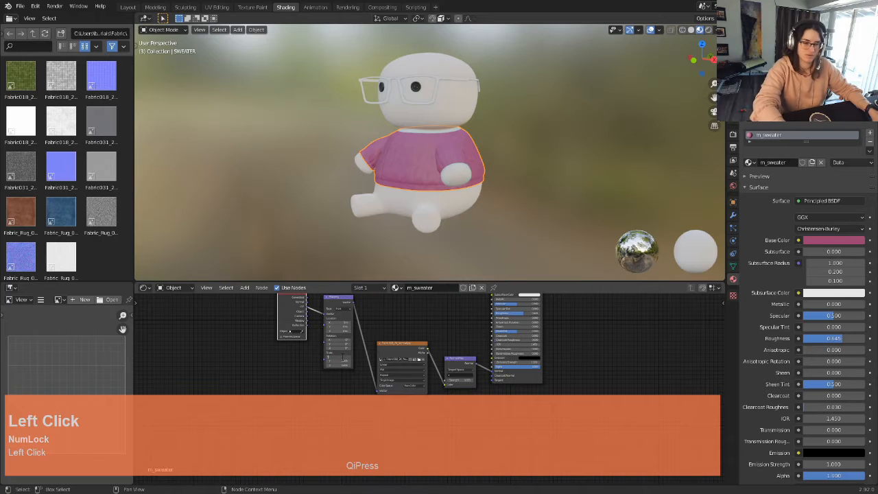
left_click(342, 362)
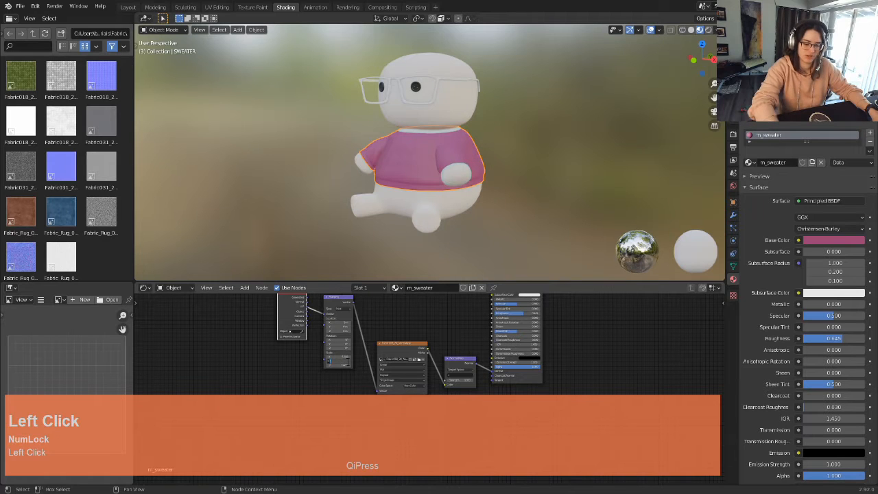
scroll(405, 151, "up", 5)
middle_click_drag(402, 165, 442, 168)
scroll(480, 161, "down", 3)
scroll(481, 157, "up", 6)
scroll(508, 161, "down", 5)
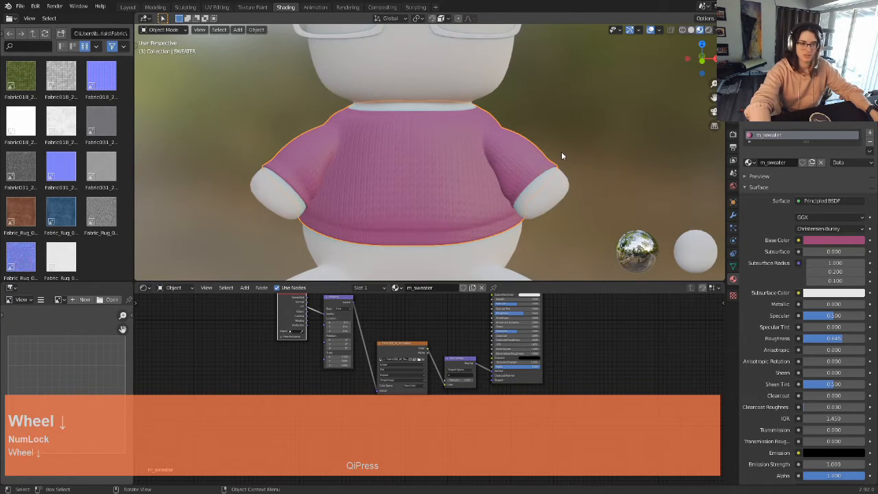
middle_click_drag(529, 136, 511, 156)
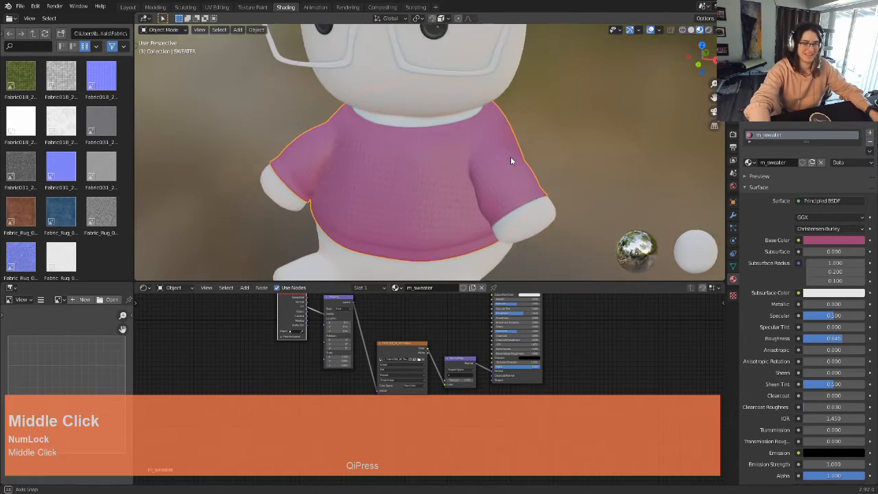
scroll(513, 149, "down", 2)
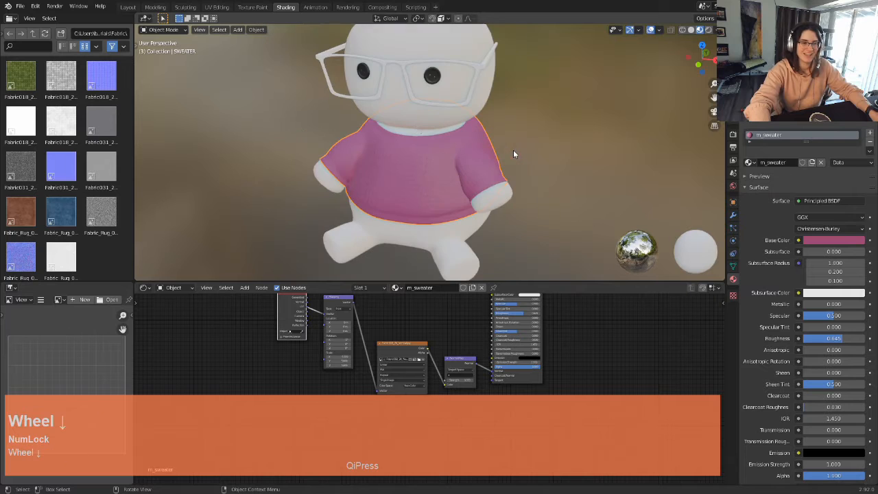
Step: Return to the UV editing workspace, leave the sweater's Edit Mode and select the glasses
left_click(128, 7)
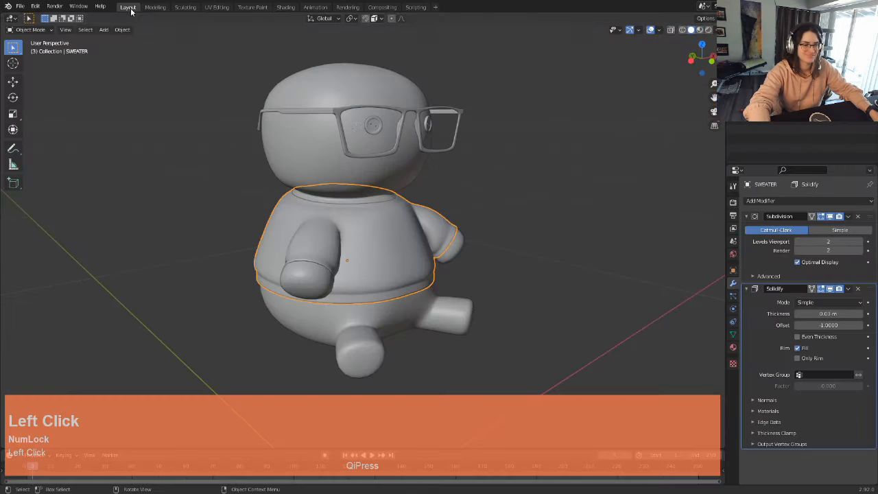
left_click(216, 6)
scroll(544, 280, "up", 5)
middle_click_drag(544, 280, 576, 264)
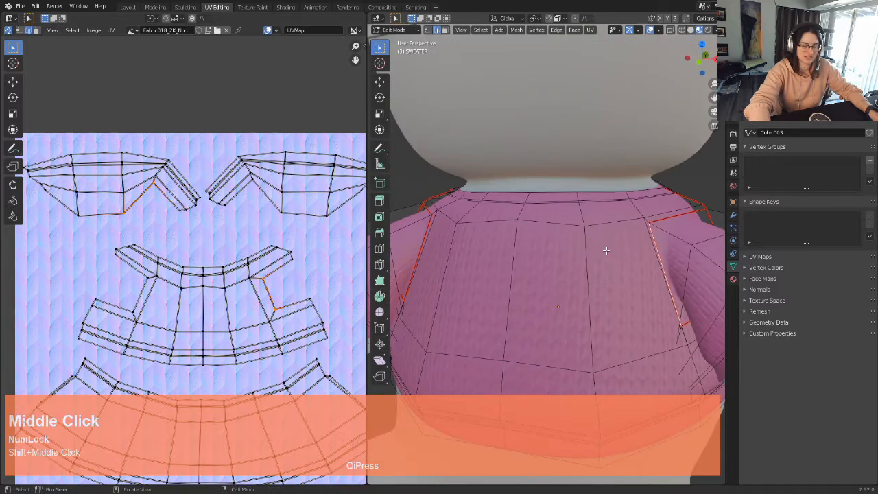
key("Tab")
scroll(582, 259, "down", 6)
middle_click_drag(581, 231, 525, 221, "shift")
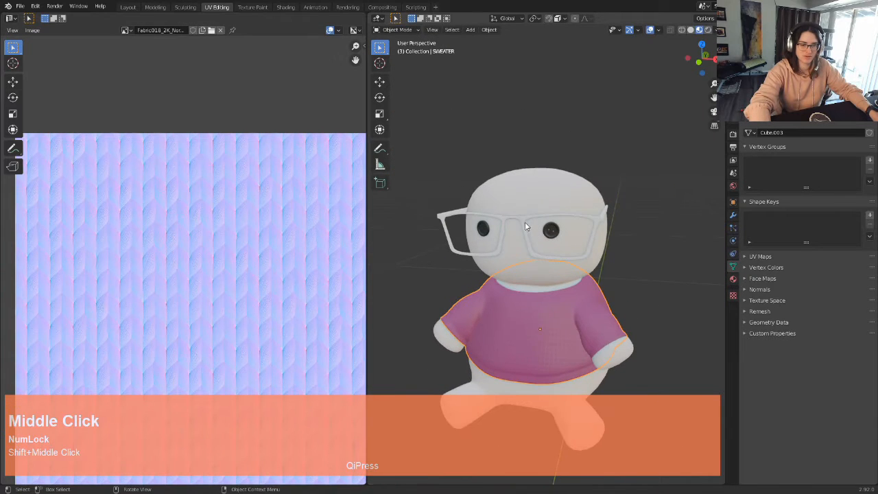
left_click(526, 225)
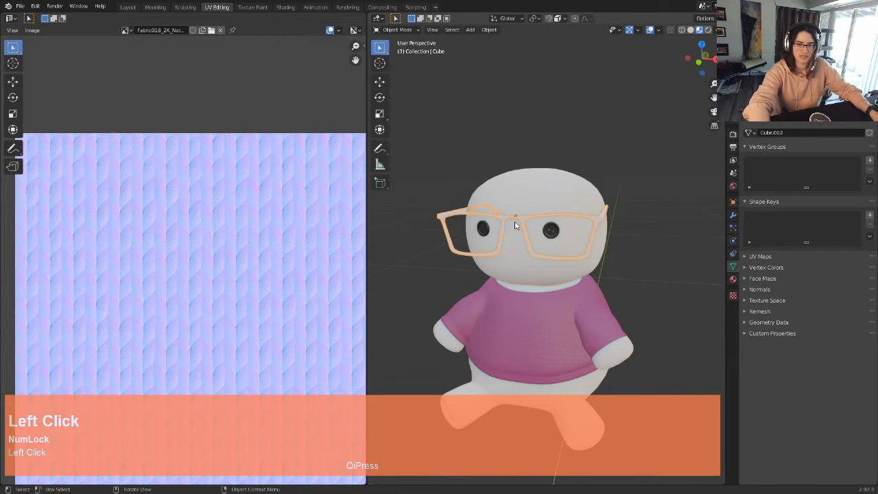
scroll(163, 101, "down", 2)
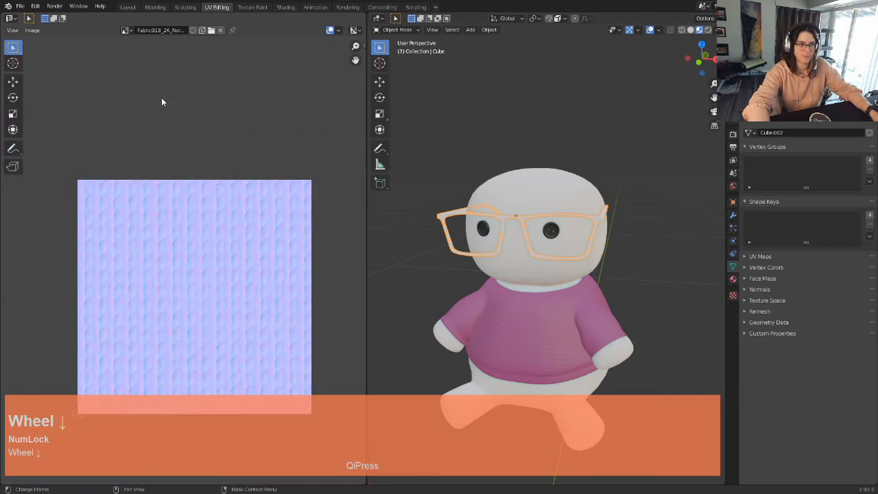
Step: Rename the glasses' material as "glasses"
scroll(163, 102, "down", 1)
middle_click_drag(275, 237, 251, 180, "shift")
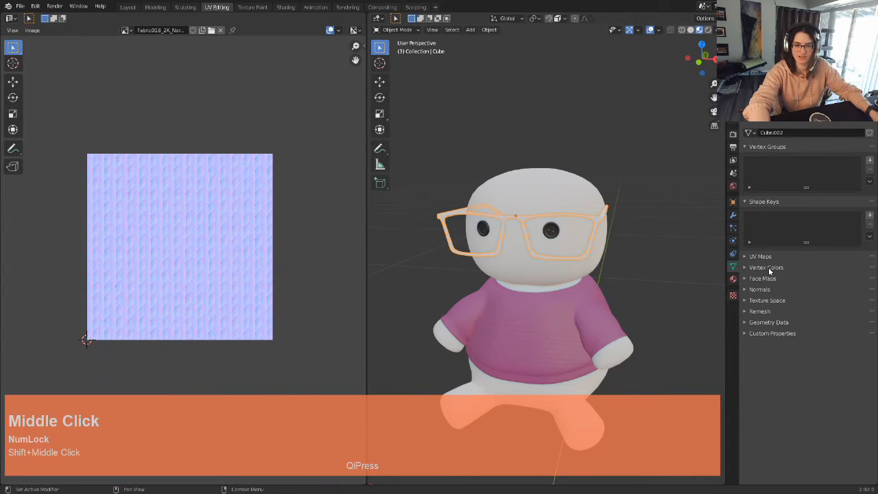
left_click(732, 278)
left_click(784, 162)
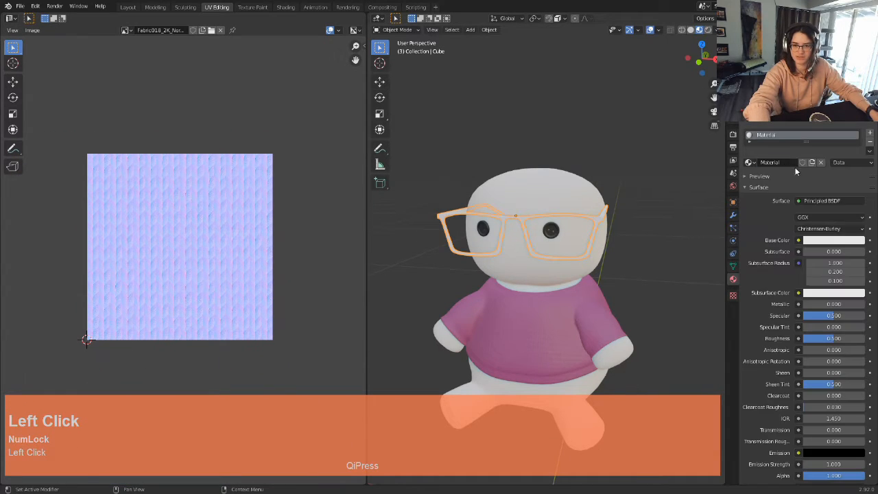
type("glasses")
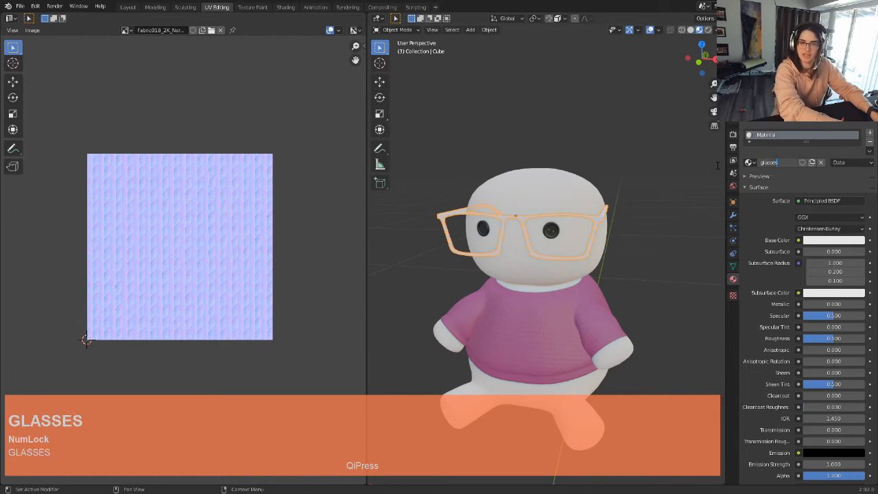
key("Return")
Step: Darken the glasses material's base color to near black
left_click(828, 241)
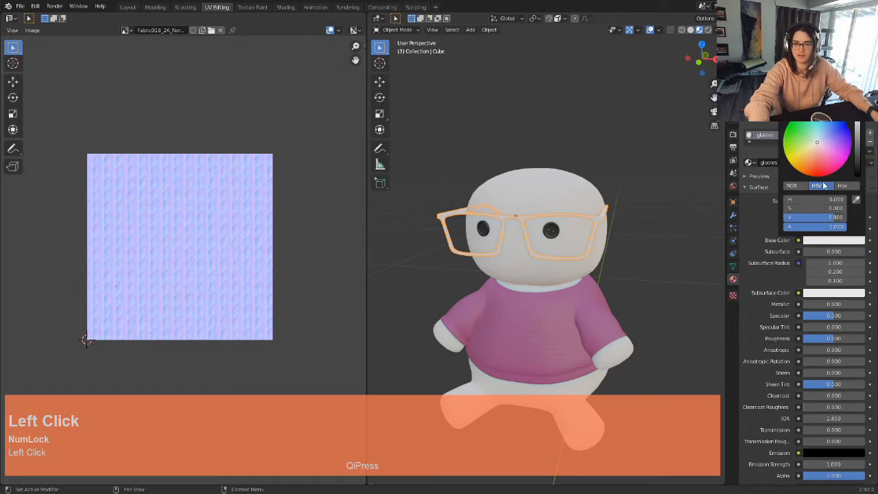
left_click_drag(856, 127, 857, 172)
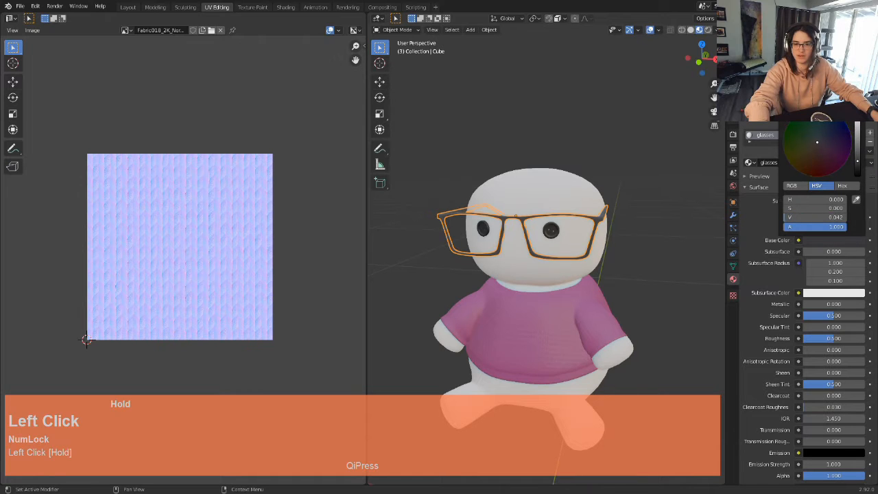
scroll(642, 248, "up", 2)
middle_click_drag(643, 248, 602, 209, "shift")
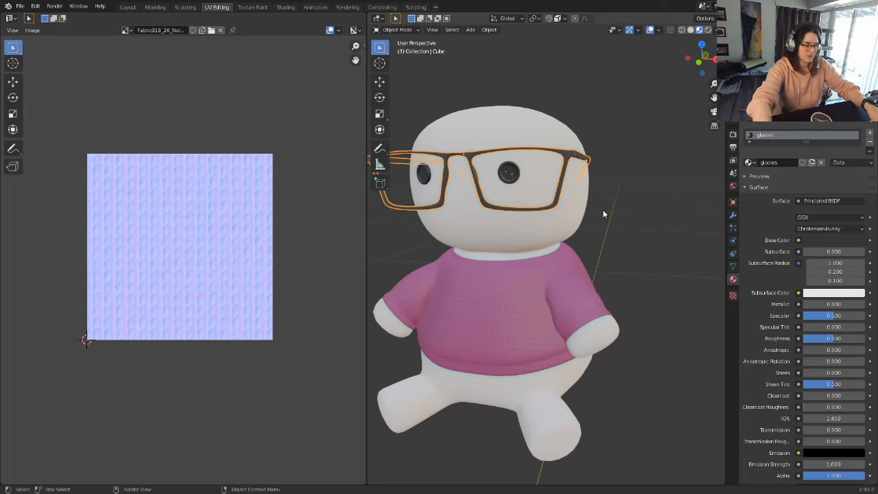
Step: Examine the glasses frame up close and inspect its mesh in Edit Mode
scroll(603, 209, "up", 4)
middle_click_drag(598, 159, 620, 251, "shift")
scroll(631, 262, "down", 3)
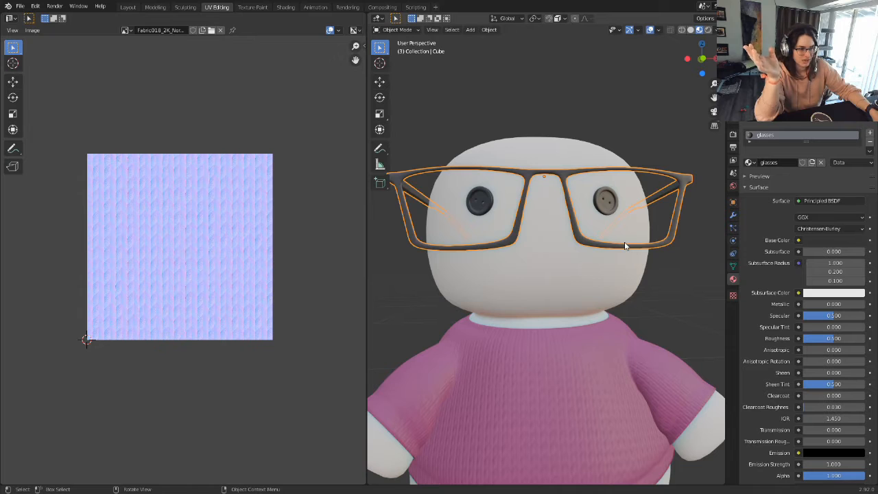
scroll(620, 192, "down", 3)
middle_click_drag(619, 216, 609, 237)
scroll(620, 220, "up", 3)
key("Tab")
scroll(597, 218, "down", 2)
scroll(604, 219, "up", 2)
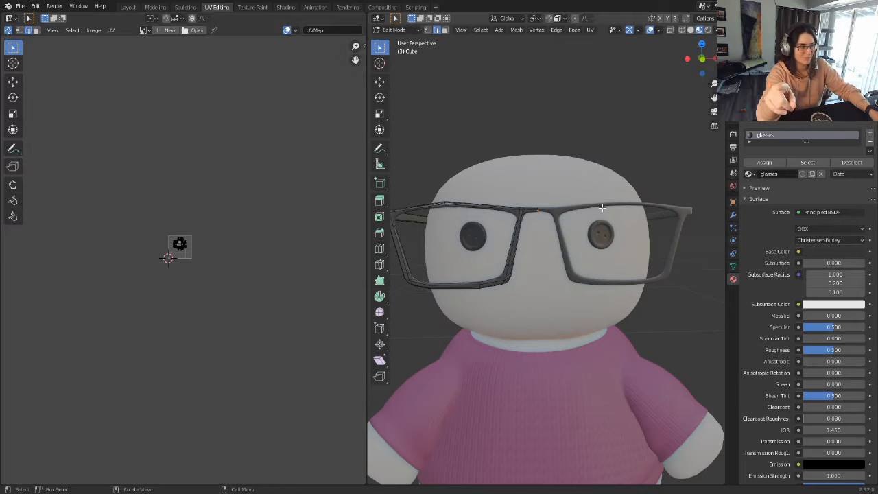
middle_click_drag(602, 203, 621, 255, "shift")
scroll(621, 255, "up", 4)
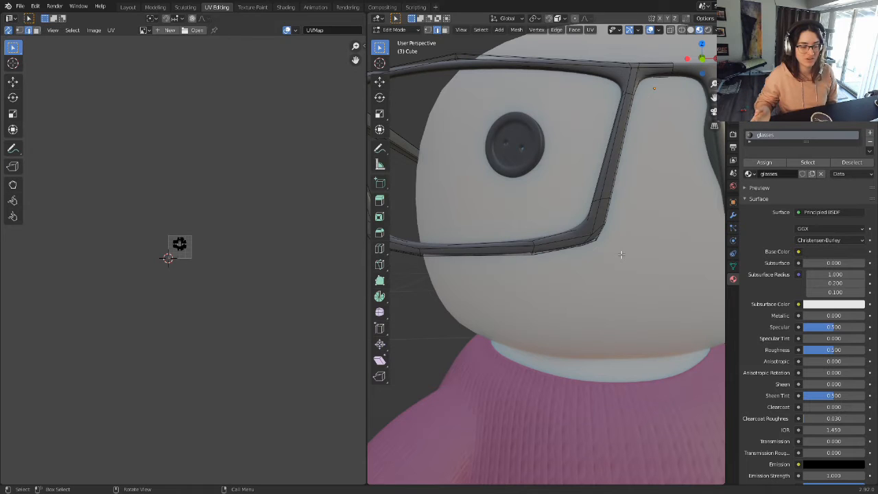
scroll(686, 117, "down", 3)
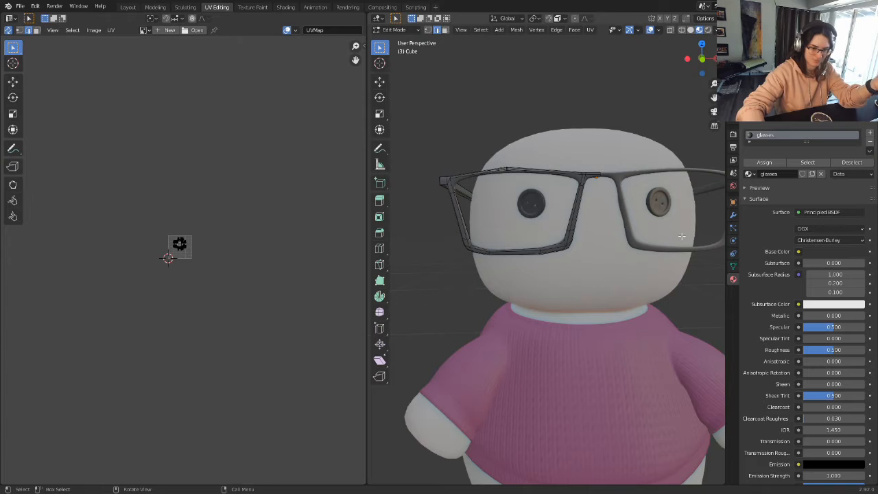
Step: Return the glasses to Object Mode and apply their Mirror modifier
left_click(733, 216)
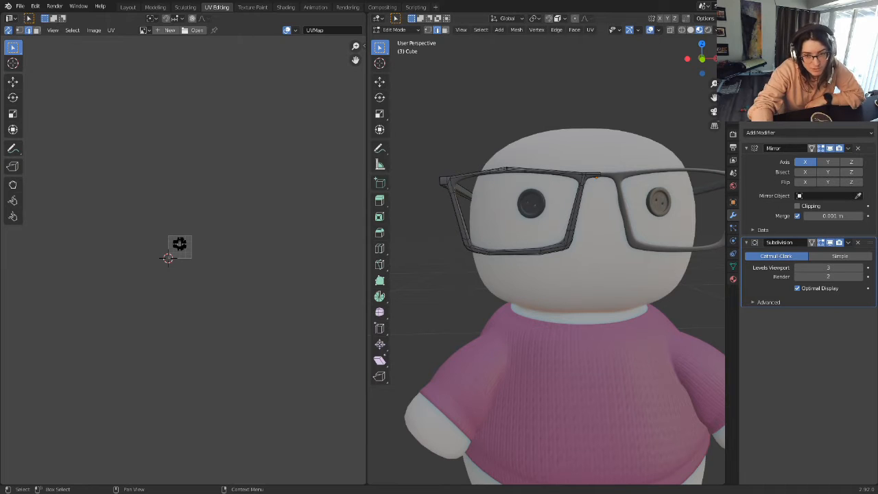
left_click(849, 149)
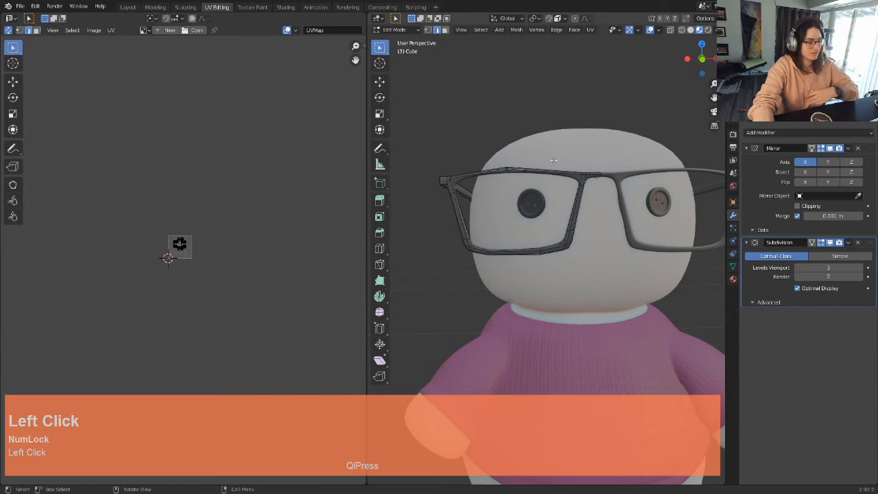
key("Tab")
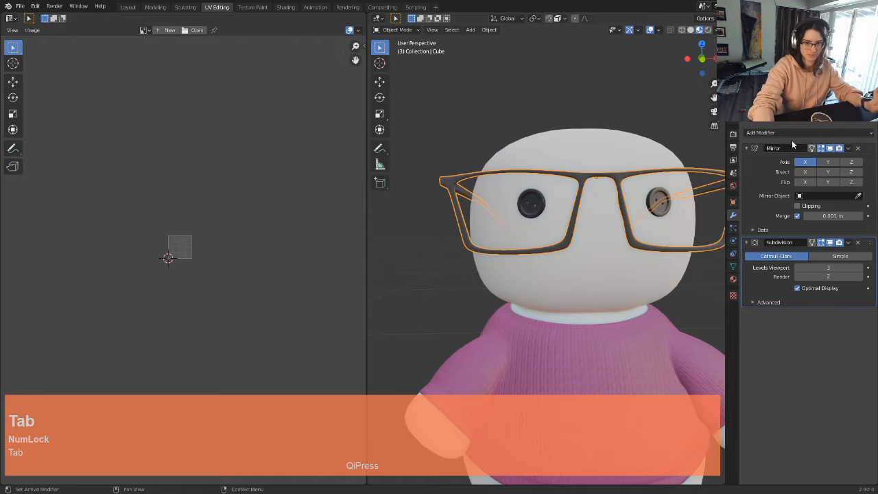
left_click(849, 148)
left_click(824, 155)
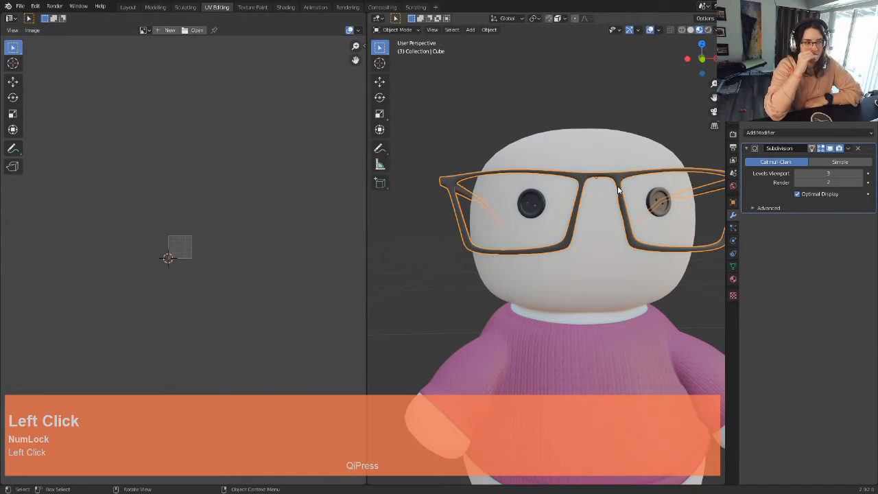
Step: Enter Edit Mode on the glasses and examine the full frame's mesh alongside its existing UV layout
key("Tab")
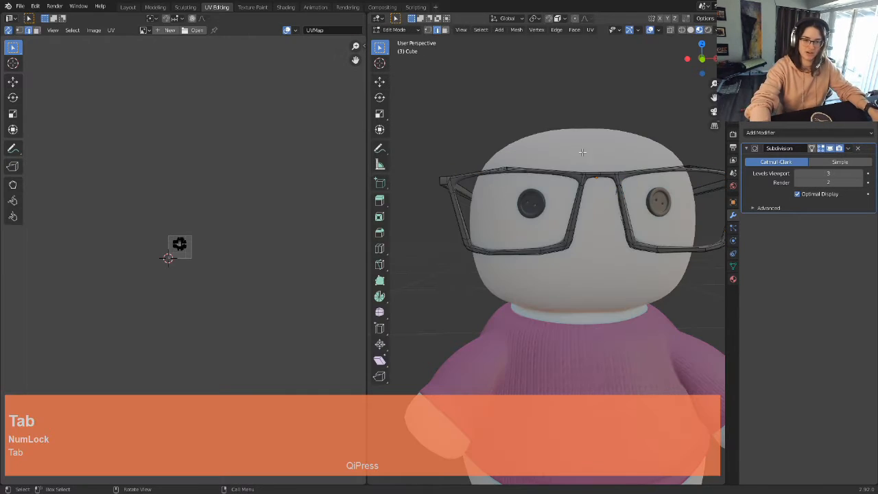
scroll(625, 283, "down", 3)
scroll(625, 283, "up", 5)
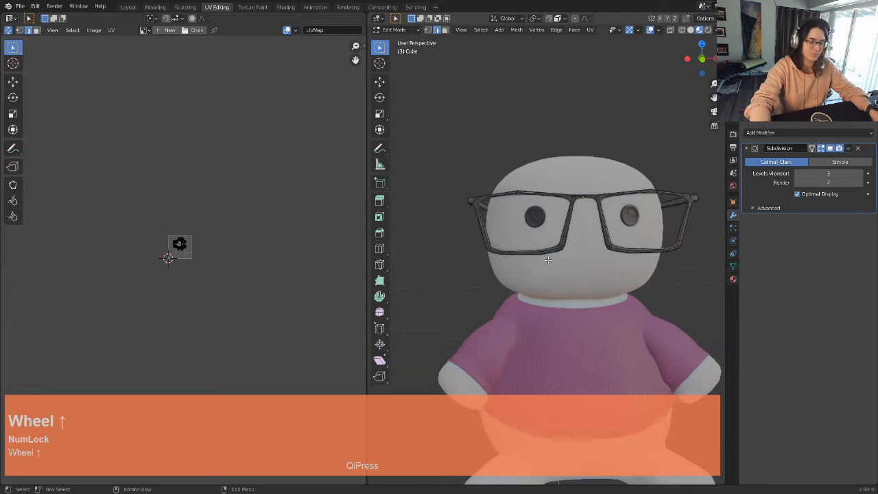
middle_click_drag(574, 247, 539, 253, "shift")
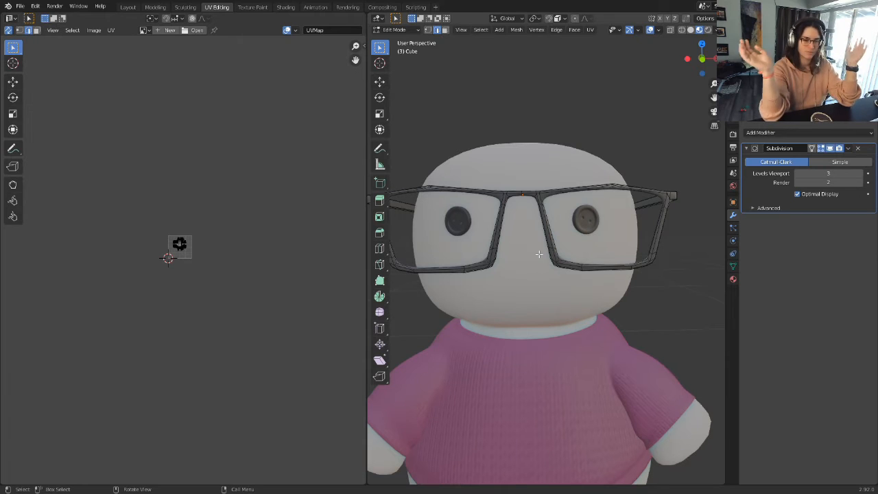
scroll(529, 243, "up", 4)
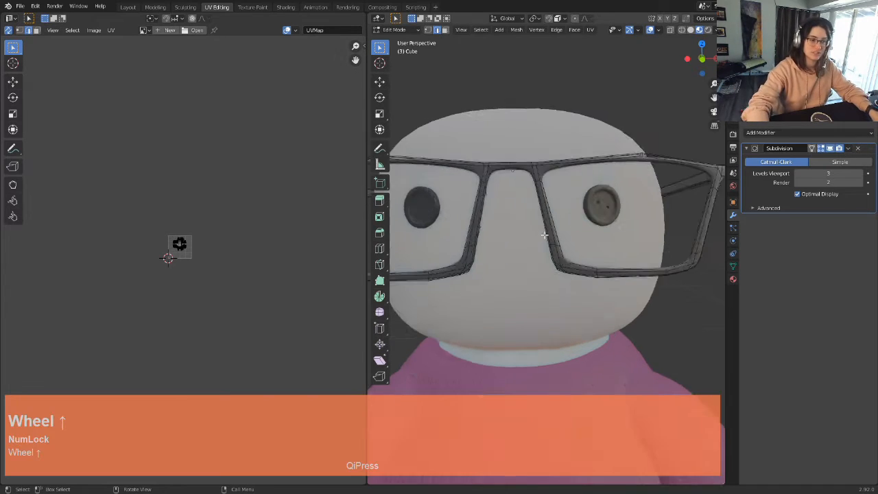
scroll(203, 254, "up", 3)
scroll(206, 241, "up", 4)
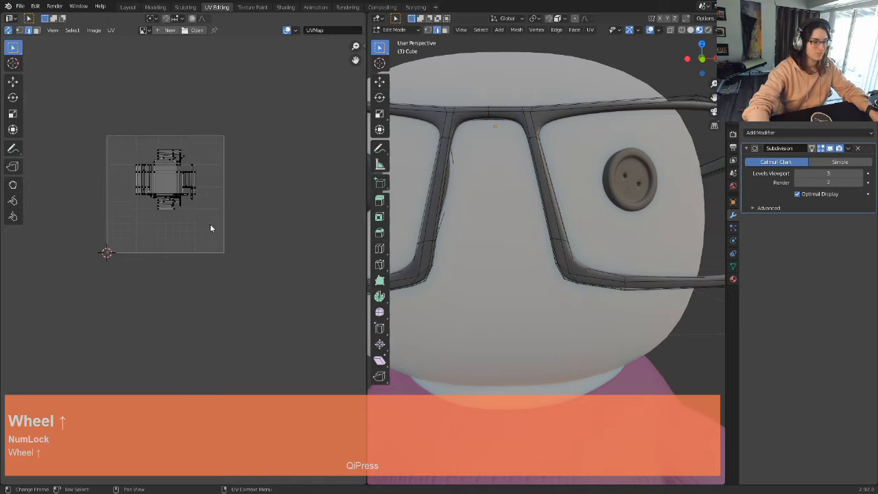
middle_click_drag(180, 153, 203, 280, "shift")
scroll(190, 240, "up", 3)
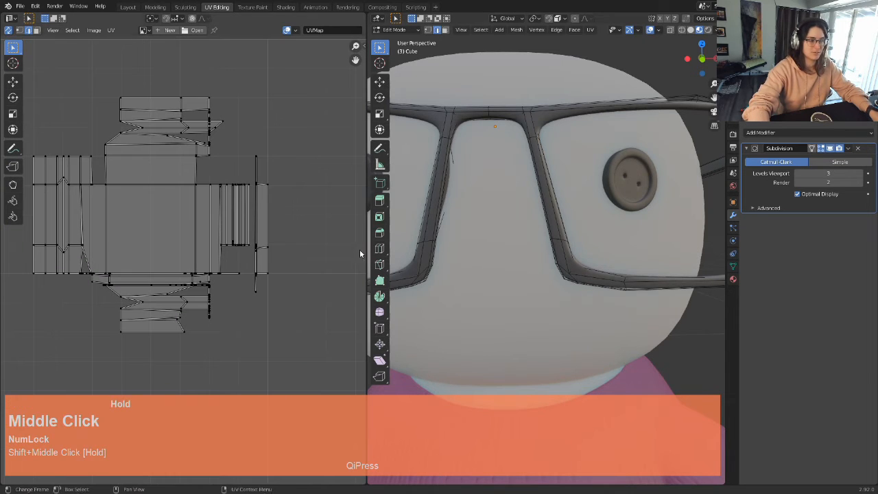
scroll(508, 281, "down", 6)
scroll(509, 280, "up", 2)
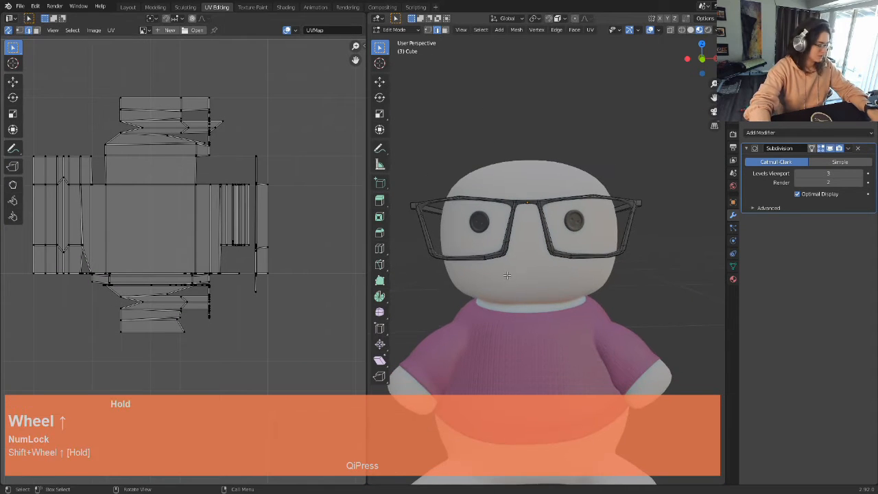
middle_click_drag(509, 271, 639, 246)
scroll(565, 235, "up", 4)
scroll(640, 245, "down", 3)
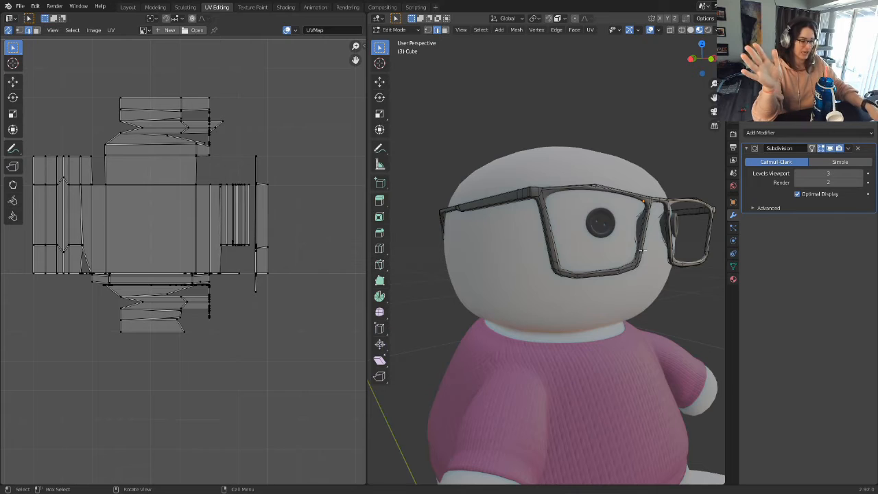
Step: Try unwrapping the entire glasses mesh with Smart UV Project using a 66° angle limit and 0.010 island margin, and undo the unwrap
key("a")
key("u")
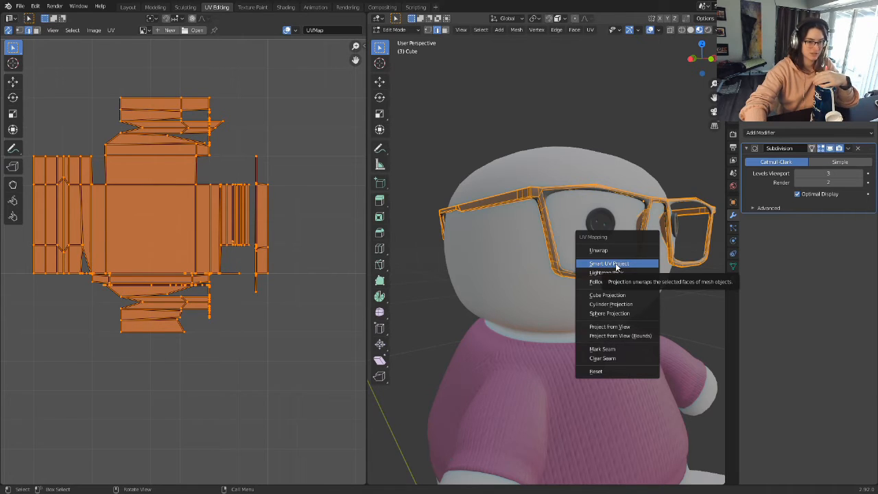
left_click(616, 265)
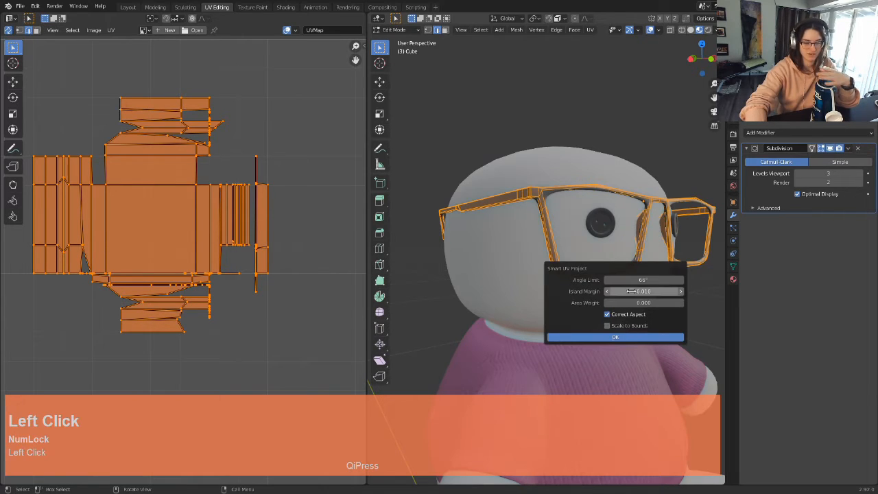
left_click(614, 337)
scroll(294, 260, "down", 3)
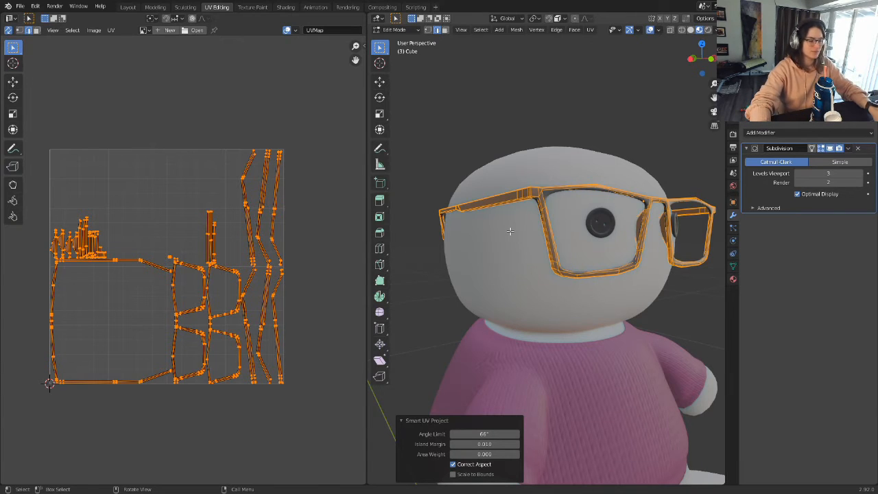
key("ctrl+z")
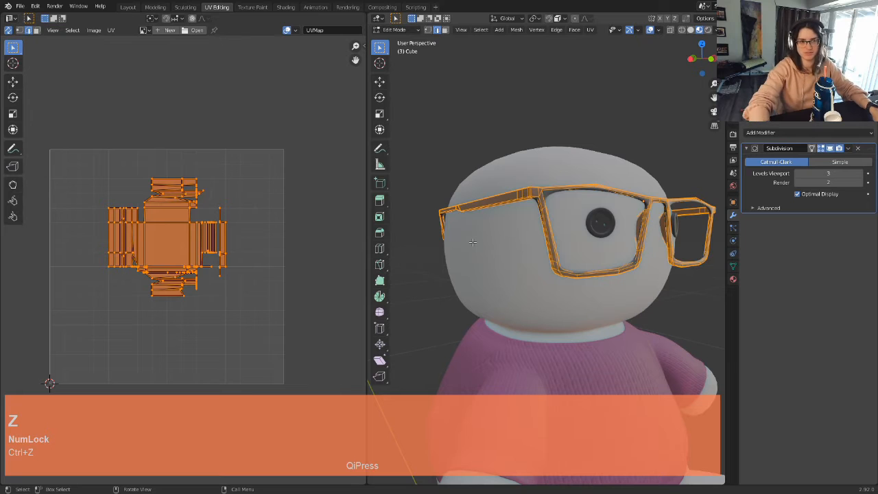
Step: In the Shading workspace, open the Wood texture folder and add the Wood037 color and normal images to the glasses material
left_click(286, 7)
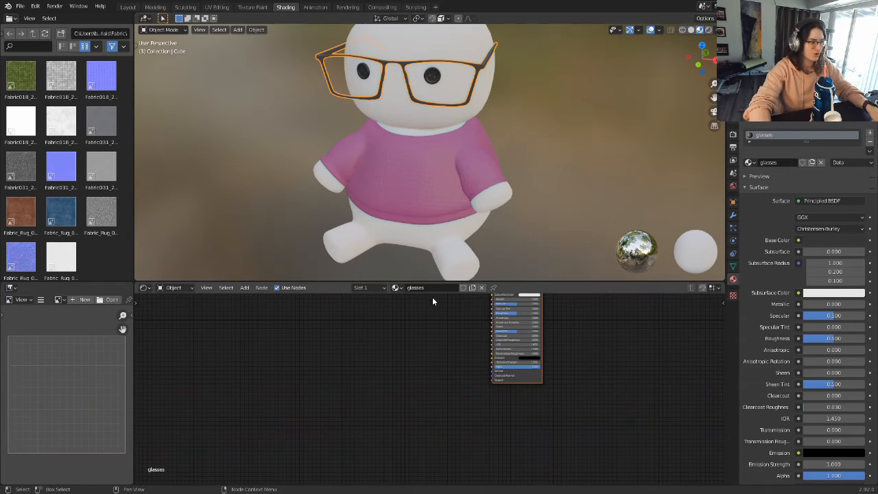
left_click(33, 34)
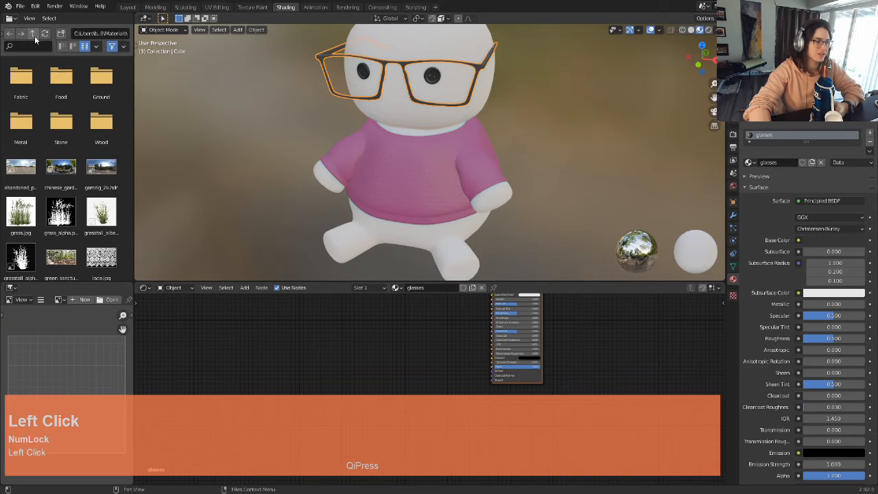
double_click(103, 124)
left_click_drag(61, 121, 302, 341)
left_click_drag(20, 166, 222, 358)
Step: Move the Wood037 color texture node near the Principled BSDF and connect its color output to Base Color
middle_click_drag(428, 376, 343, 367, "shift")
left_click_drag(245, 338, 333, 308)
middle_click_drag(389, 312, 387, 361, "shift")
left_click_drag(336, 354, 413, 338)
middle_click_drag(412, 340, 484, 257, "shift")
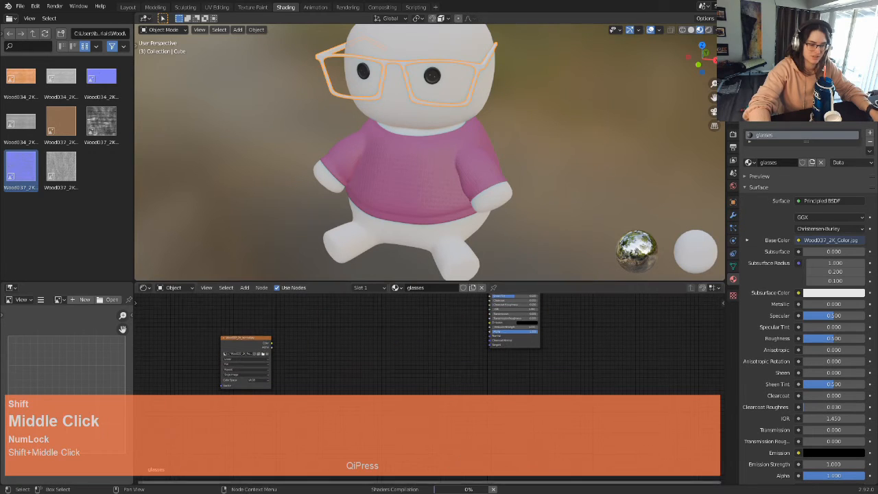
Step: Move the Wood037 normal texture node closer to the shader and set its color space to Non-Color
left_click_drag(247, 339, 381, 332)
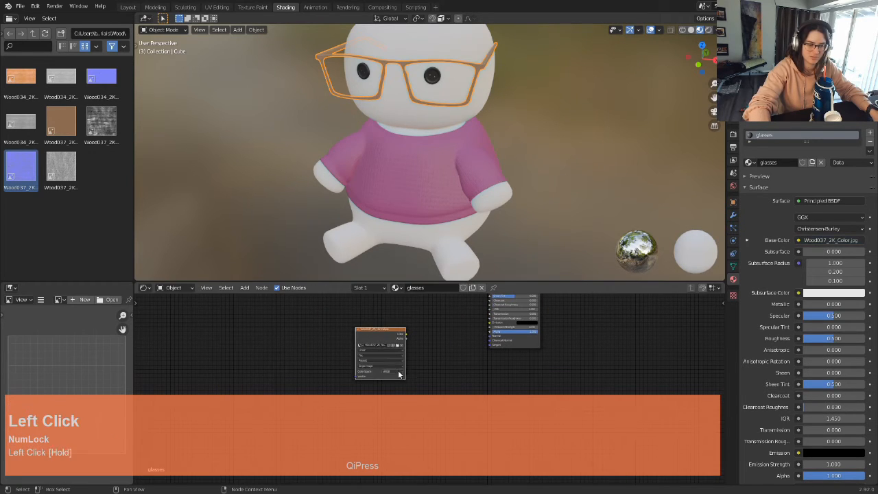
left_click(390, 372)
left_click(392, 391)
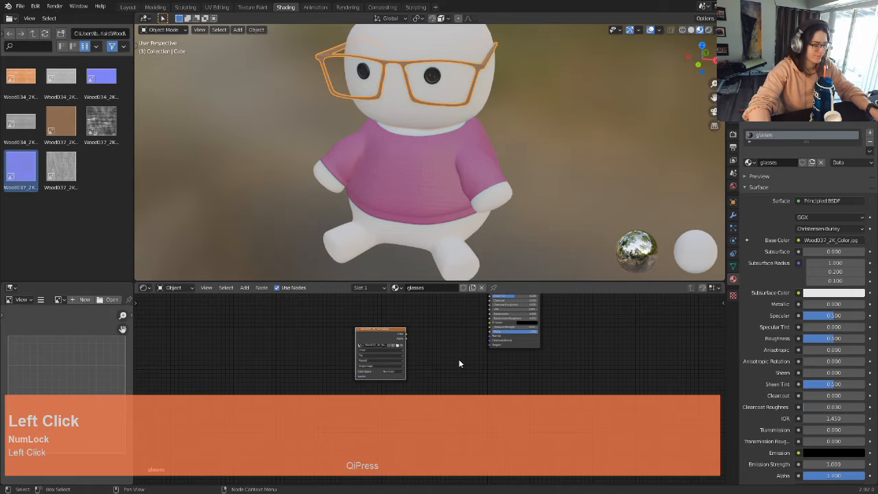
Step: Add a Normal Map node and connect it between the Wood037 normal texture's color output and the shader's Normal input
key("shift+a")
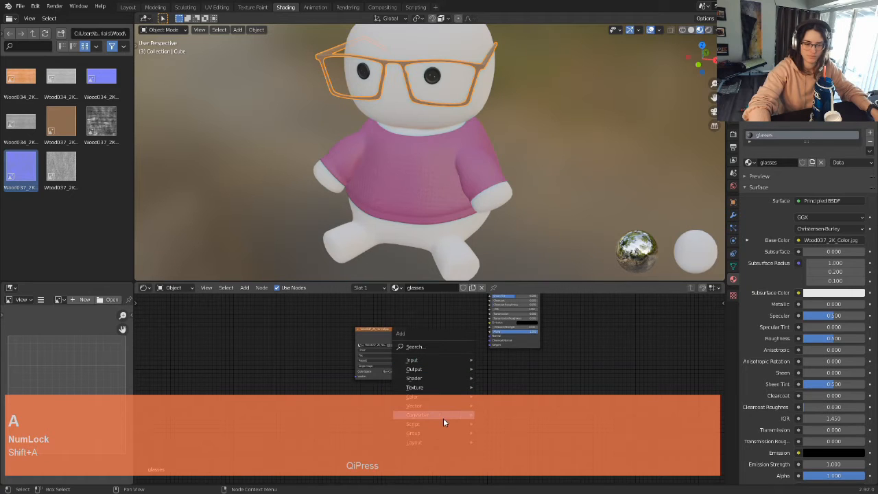
mouse_move(444, 404)
left_click(505, 366)
left_click(434, 326)
scroll(442, 338, "up", 1)
middle_click_drag(412, 329, 399, 356, "shift")
left_click_drag(388, 355, 421, 374)
left_click_drag(457, 350, 487, 353)
scroll(472, 112, "up", 2)
middle_click_drag(472, 112, 420, 208, "shift")
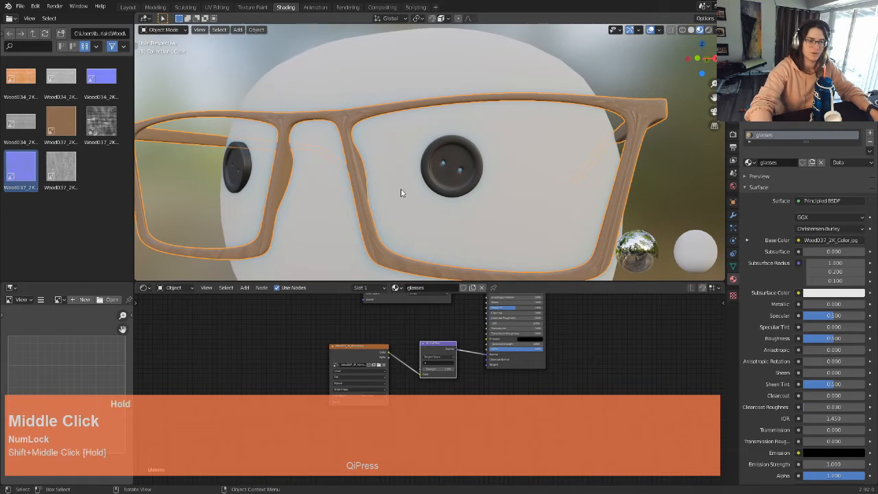
Step: Return to the UV Editing workspace, leave Edit Mode and examine the wood grain along the glasses frame for distortion
left_click(217, 8)
scroll(615, 223, "up", 5)
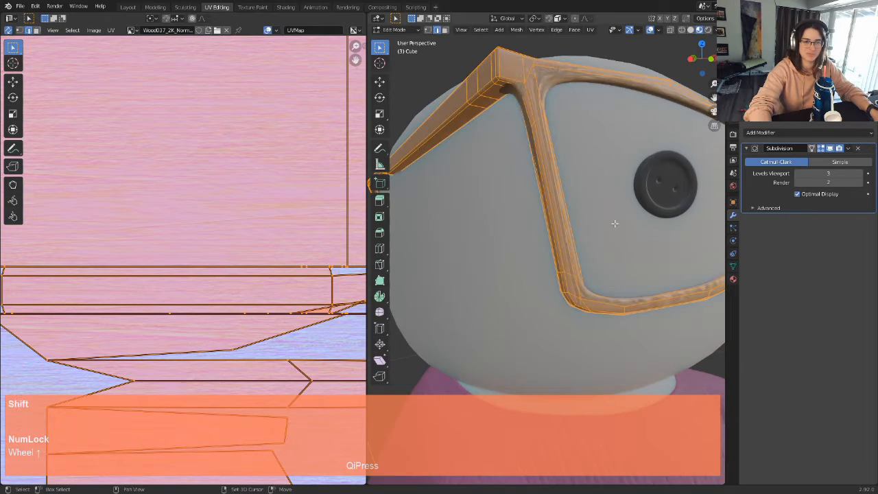
scroll(615, 224, "down", 4)
key("Tab")
middle_click_drag(592, 236, 579, 263)
scroll(586, 245, "up", 4)
scroll(579, 263, "down", 4)
scroll(570, 251, "up", 4)
middle_click_drag(565, 210, 565, 222, "shift")
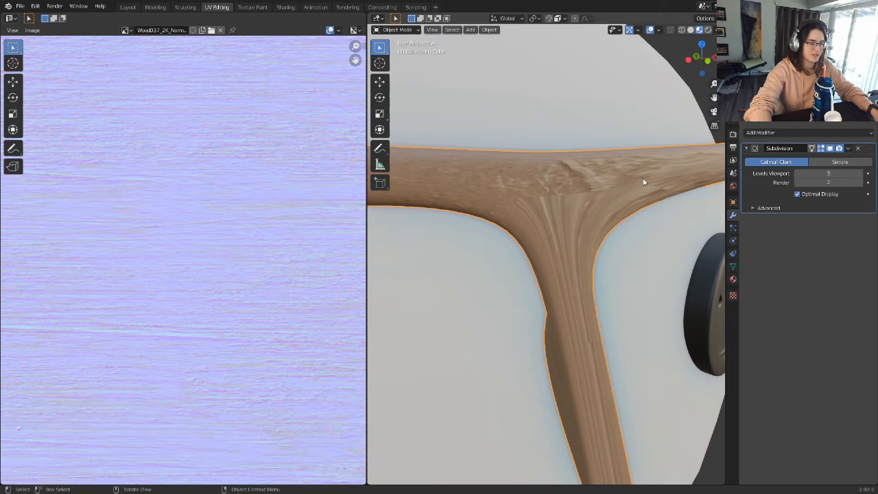
Step: Enter Edit Mode on the glasses and unwrap the whole mesh with Smart UV Project at a 66° angle limit and 0.010 island margin
scroll(511, 290, "down", 3)
scroll(509, 292, "up", 3)
middle_click_drag(510, 292, 596, 272, "shift")
scroll(510, 249, "down", 3)
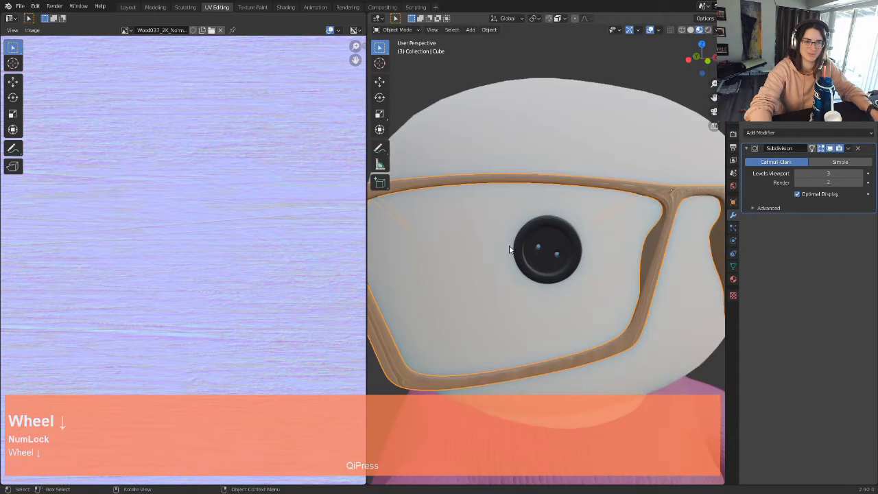
middle_click_drag(440, 267, 512, 235, "shift")
key("Tab")
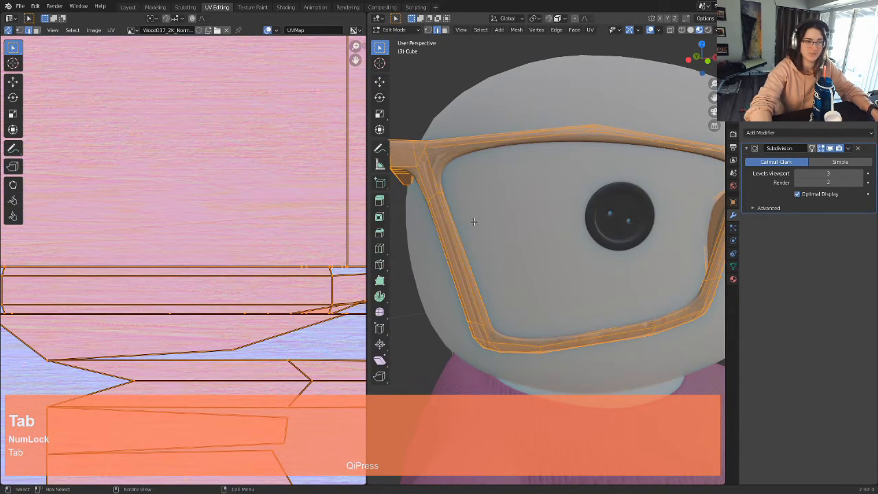
scroll(230, 186, "down", 5)
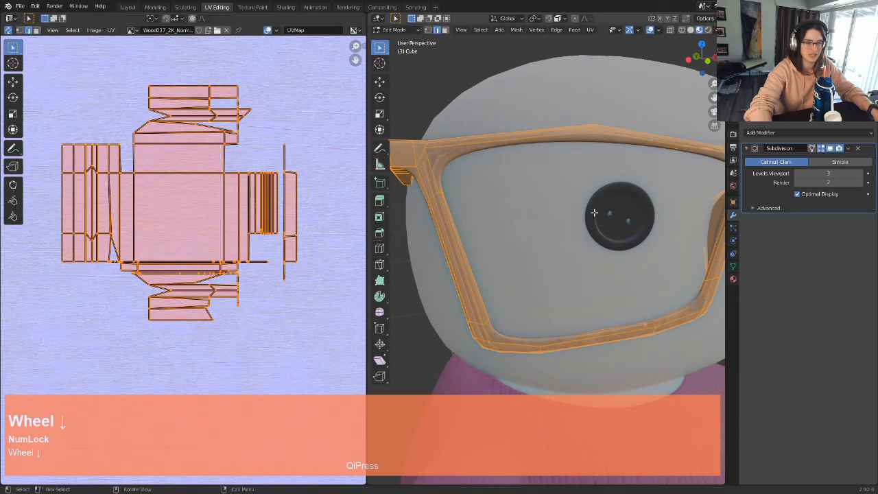
scroll(581, 212, "down", 5)
scroll(552, 202, "up", 4)
key("a")
key("u")
left_click(529, 222)
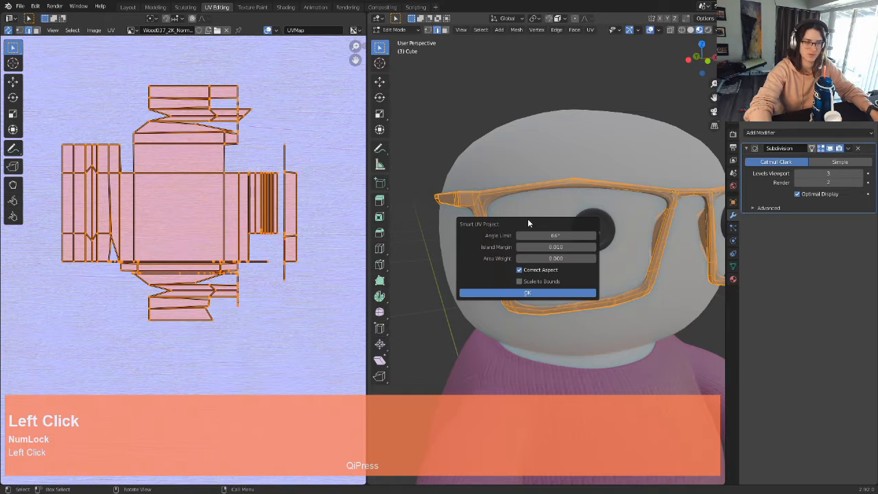
left_click(516, 292)
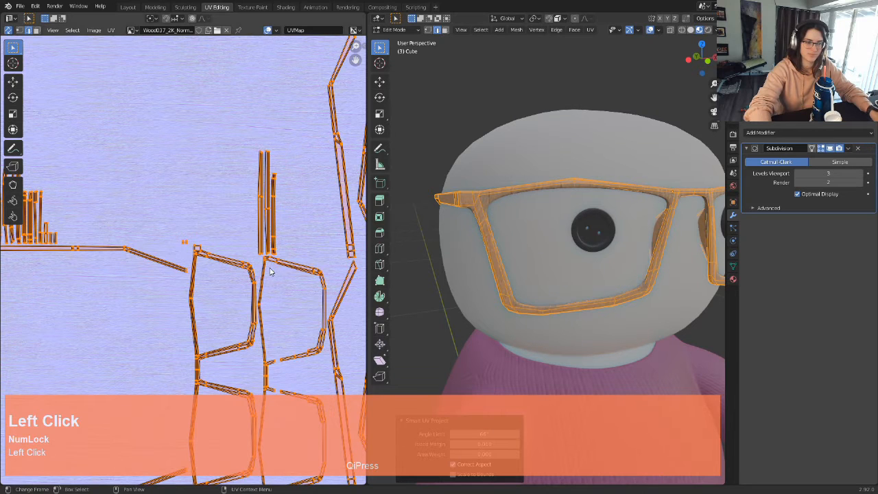
Step: Examine the new UV islands over the wood texture, leave Edit Mode and inspect the grain along the front frame and temple
middle_click_drag(184, 328, 195, 244, "shift")
scroll(195, 244, "down", 4)
scroll(195, 245, "up", 2)
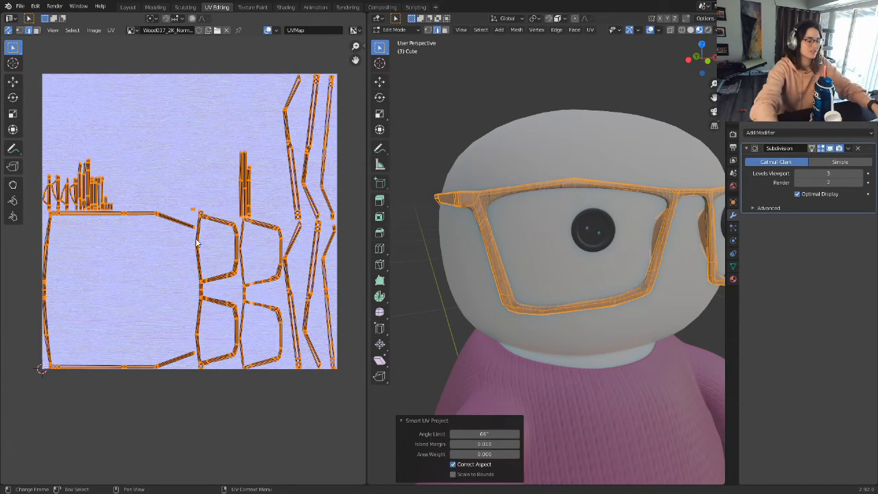
middle_click_drag(439, 239, 451, 256)
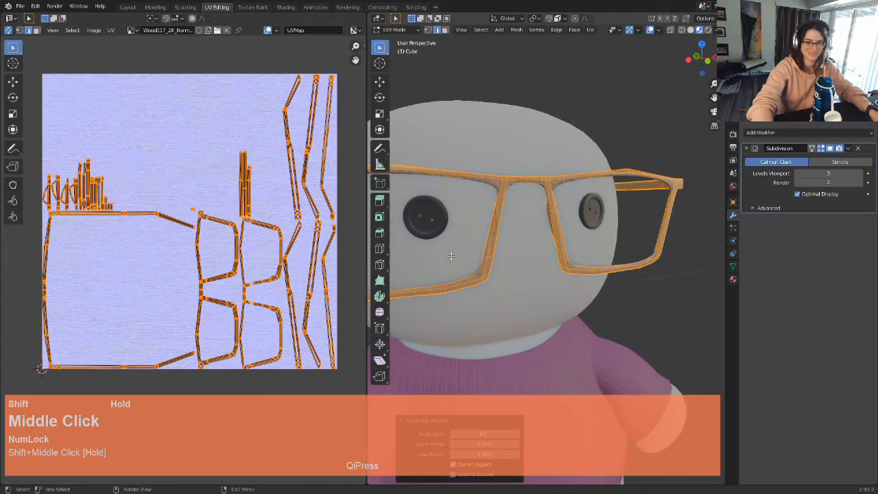
mouse_move(587, 245)
middle_mouse_down()
mouse_move(568, 265)
mouse_move(541, 267)
mouse_move(579, 255)
middle_mouse_up()
scroll(541, 267, "up", 2)
key("Tab")
scroll(598, 243, "up", 2)
middle_click_drag(395, 272, 591, 230, "shift")
scroll(590, 230, "down", 2)
middle_click_drag(455, 252, 474, 251)
middle_click_drag(495, 269, 448, 268)
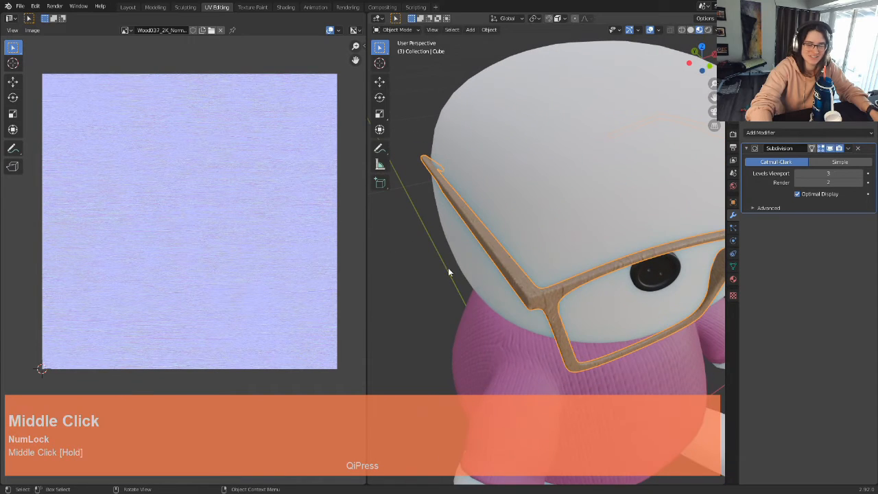
Step: Compare the glasses' UV islands with the grain around one lens, return to Object Mode and deselect the glasses
key("Tab")
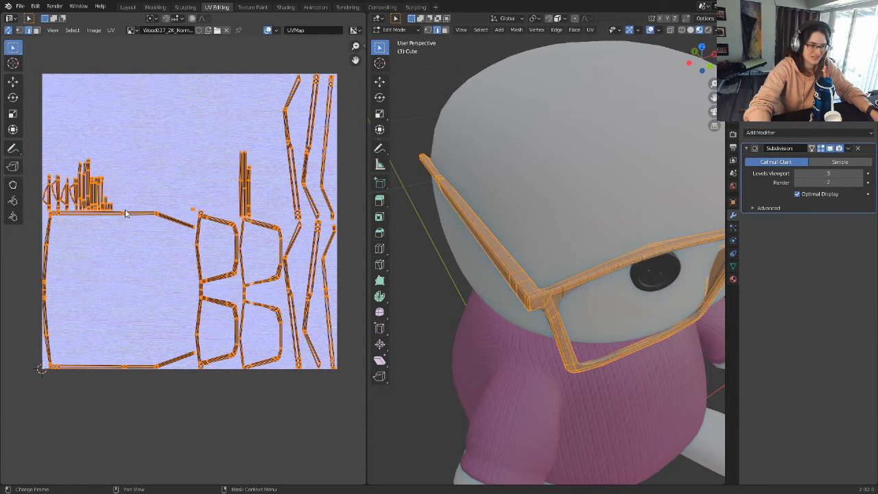
middle_click_drag(521, 288, 577, 251)
key("Tab")
scroll(575, 248, "up", 2)
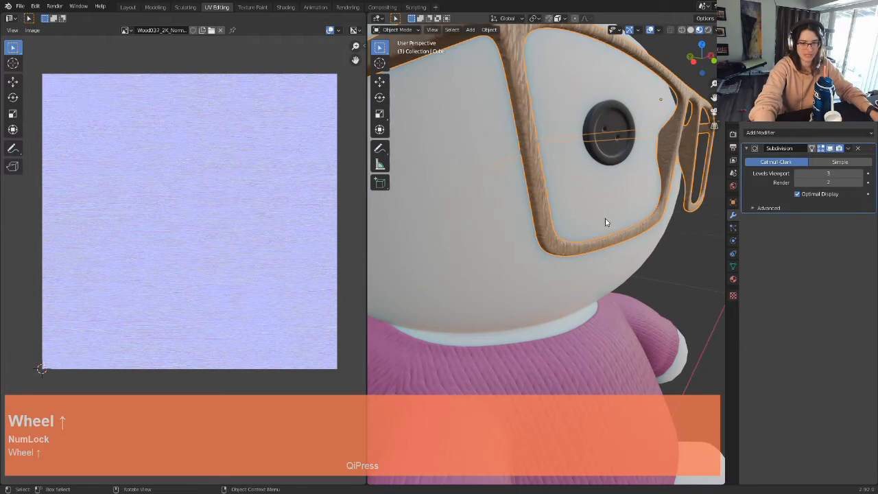
scroll(609, 216, "down", 5)
middle_click_drag(607, 219, 605, 282, "shift")
scroll(606, 284, "up", 2)
left_click(672, 322)
middle_click_drag(672, 322, 676, 310)
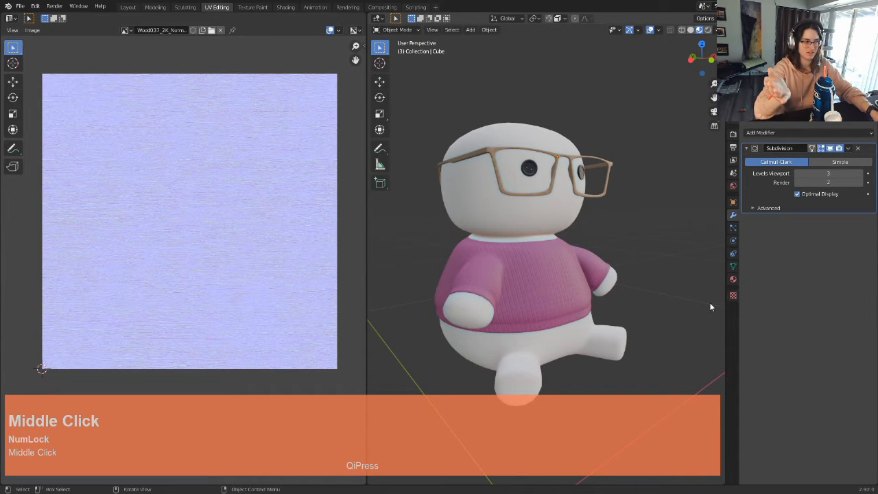
Step: Examine the wood grain at the upper outer corner of the frame up close and from a distance
scroll(700, 298, "up", 1)
middle_click_drag(673, 258, 574, 291)
scroll(586, 242, "up", 2)
scroll(575, 289, "up", 4)
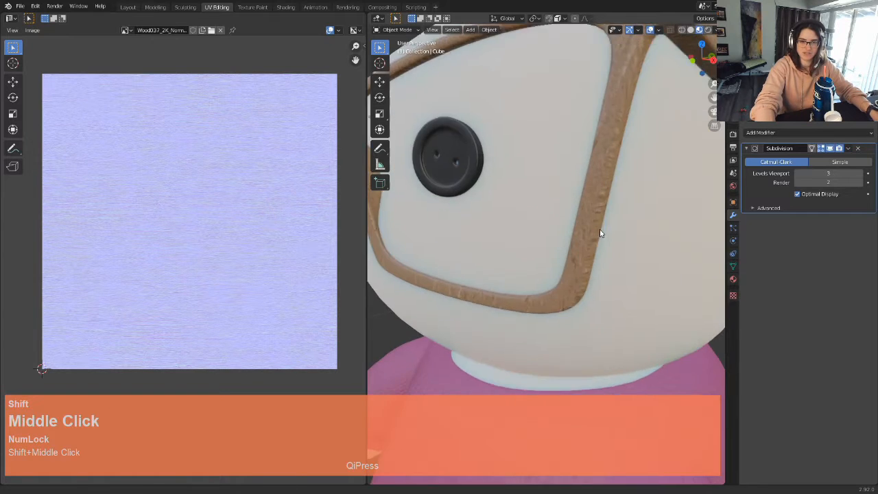
middle_click_drag(601, 232, 562, 273, "shift")
scroll(560, 276, "up", 2)
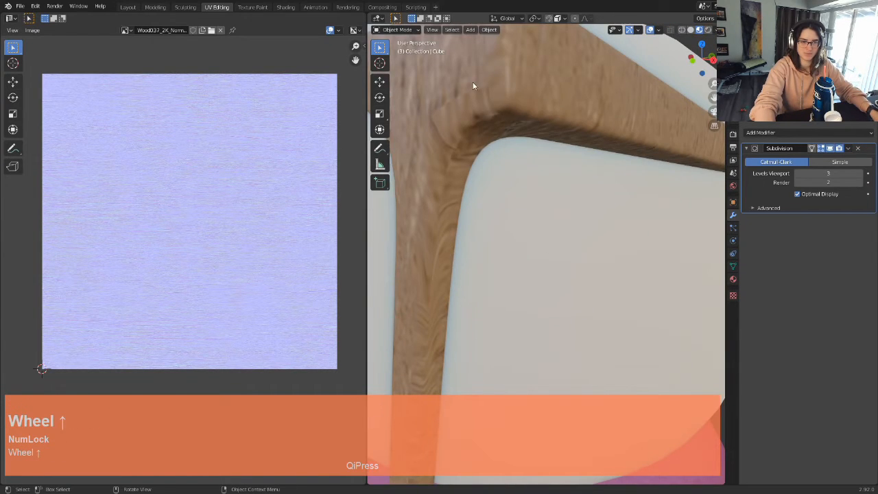
scroll(494, 78, "down", 5)
middle_click_drag(557, 354, 585, 208, "shift")
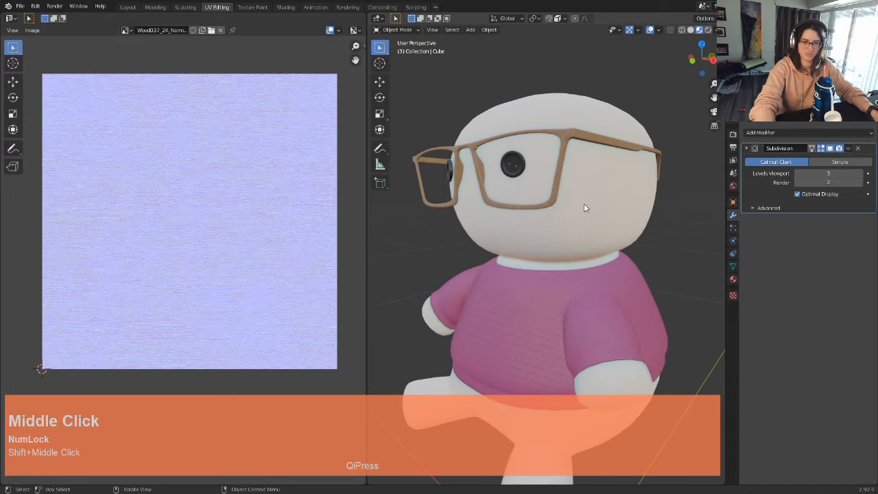
Step: Inspect the grain direction where the front frame meets the temple and around the adjoining lens rim
scroll(562, 264, "down", 2)
middle_click_drag(569, 275, 604, 272)
scroll(610, 227, "up", 3)
middle_click_drag(611, 222, 554, 240, "shift")
scroll(540, 276, "up", 3)
scroll(540, 273, "up", 2)
middle_click_drag(539, 273, 536, 258)
middle_click_drag(530, 292, 560, 254, "shift")
middle_click_drag(564, 282, 566, 256)
middle_click_drag(570, 150, 536, 251, "shift")
scroll(541, 273, "up", 2)
scroll(663, 200, "down", 2)
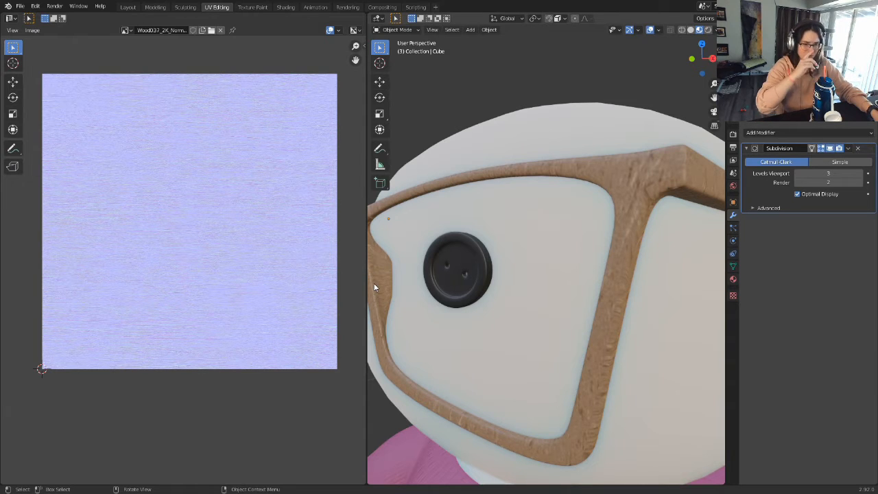
scroll(405, 299, "down", 4)
Step: Check the wood grain along the side of the temple and across the nose bridge from several angles
middle_click_drag(405, 299, 543, 274)
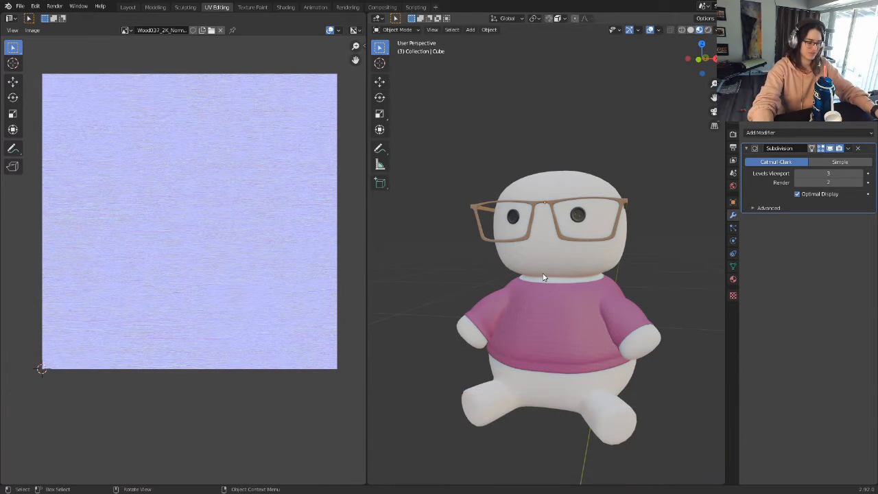
scroll(542, 277, "up", 5)
middle_click_drag(492, 231, 603, 317, "shift")
scroll(610, 314, "up", 2)
middle_click_drag(547, 311, 612, 301)
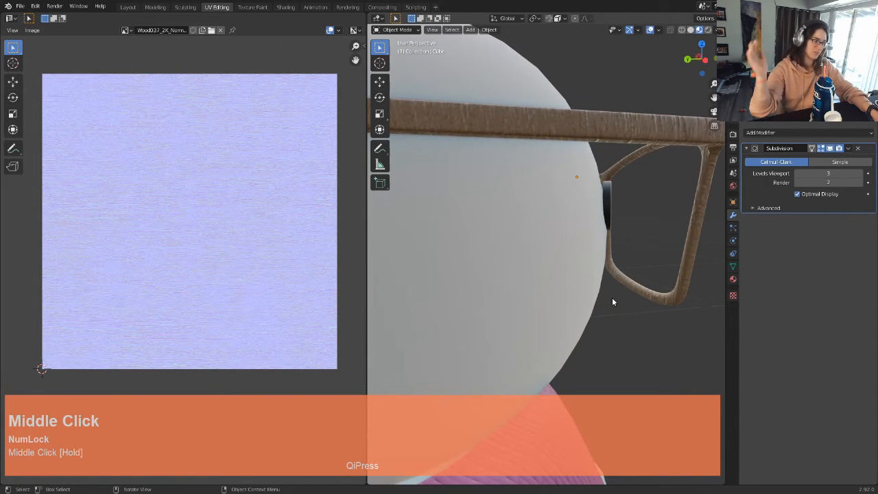
scroll(637, 273, "down", 4)
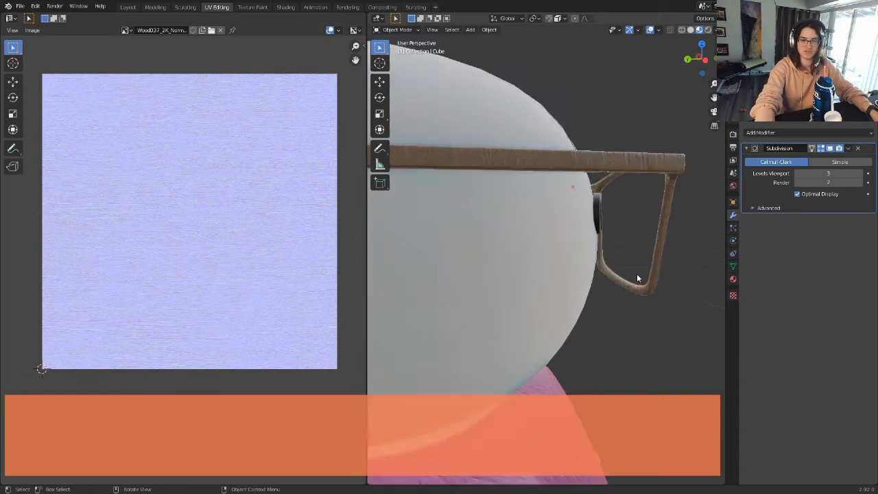
scroll(635, 276, "down", 3)
middle_click_drag(653, 288, 520, 279)
scroll(538, 320, "up", 5)
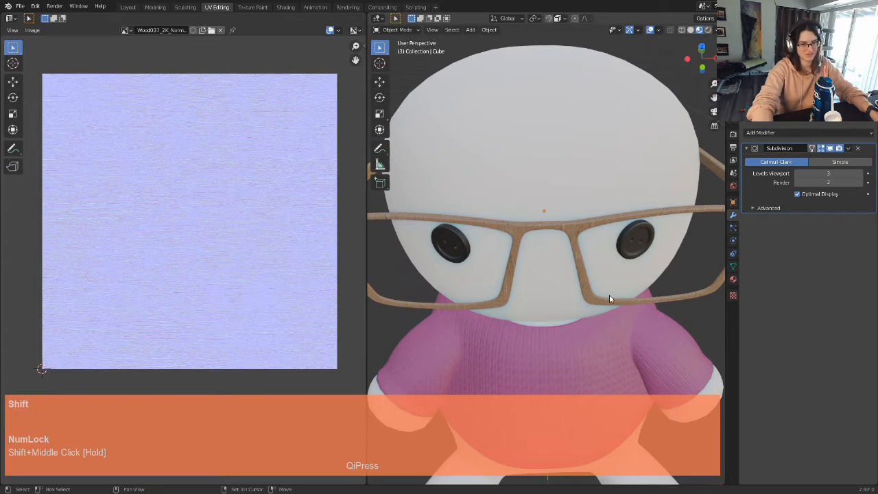
middle_click_drag(608, 294, 537, 282)
middle_click_drag(477, 299, 439, 289)
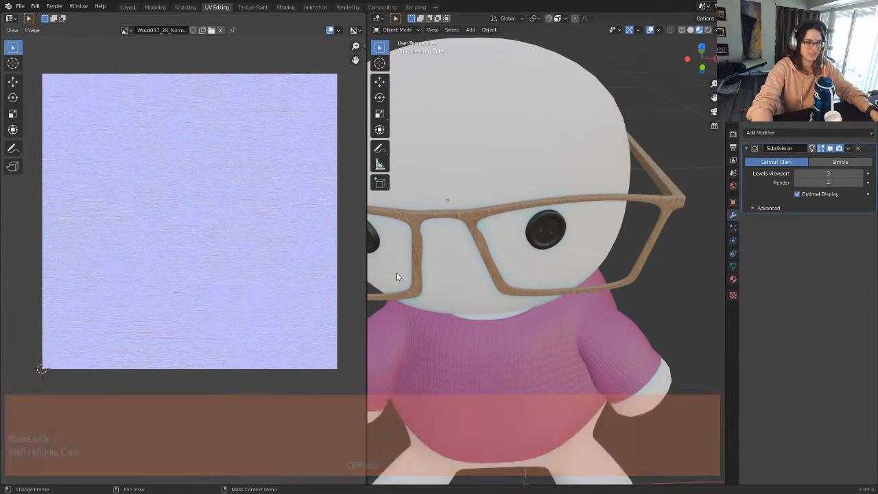
Step: Select the glasses, enter Edit Mode and display Wood037_2K_Color.jpg behind their UV layout
left_click(471, 218)
key("Tab")
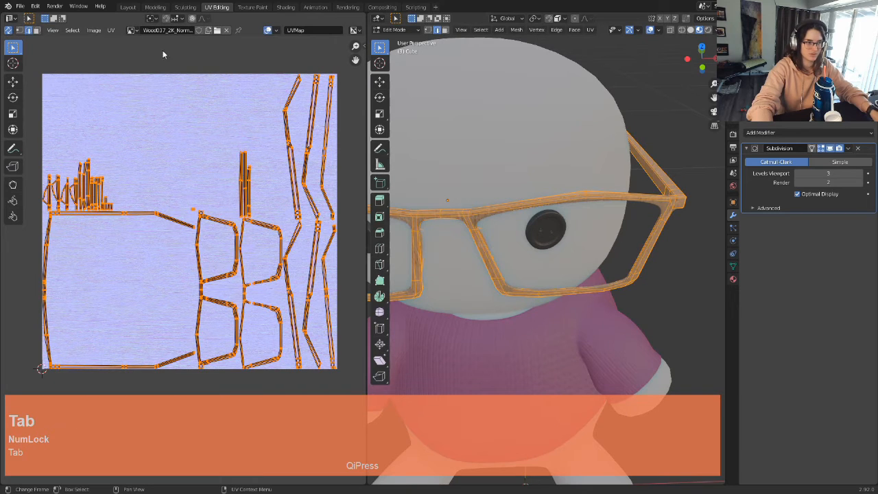
left_click(132, 30)
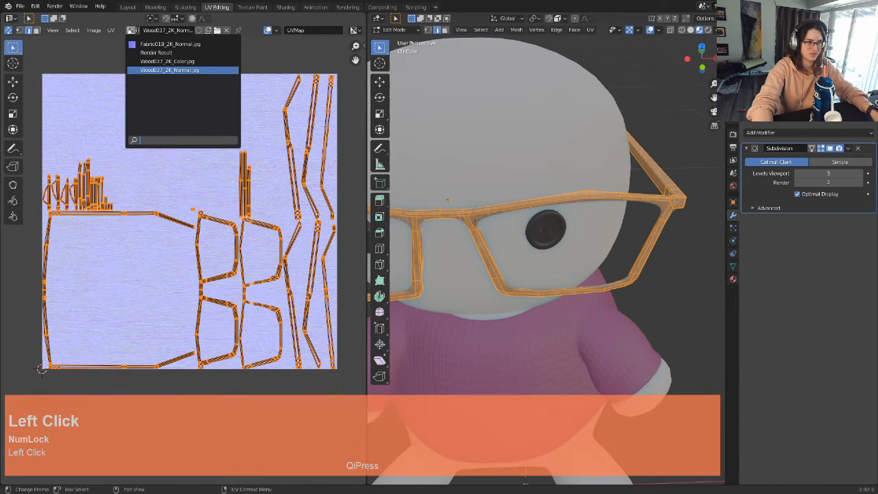
left_click(157, 60)
left_click(134, 30)
left_click(144, 43)
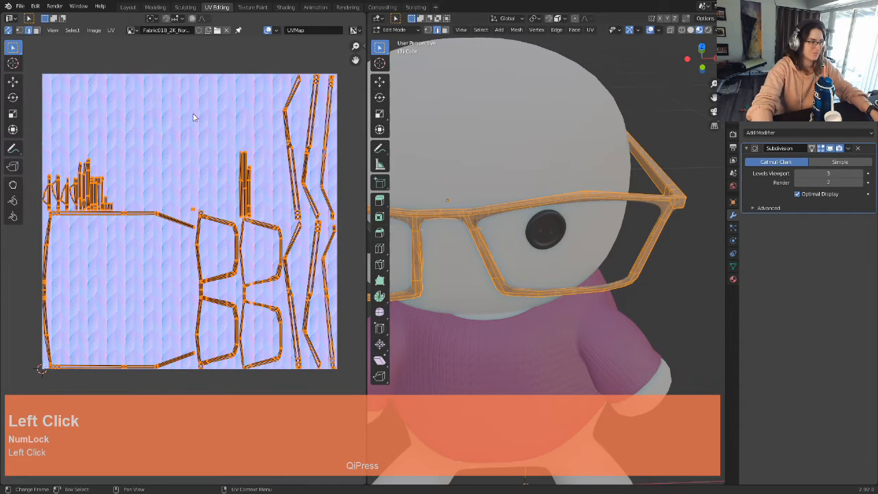
left_click(132, 31)
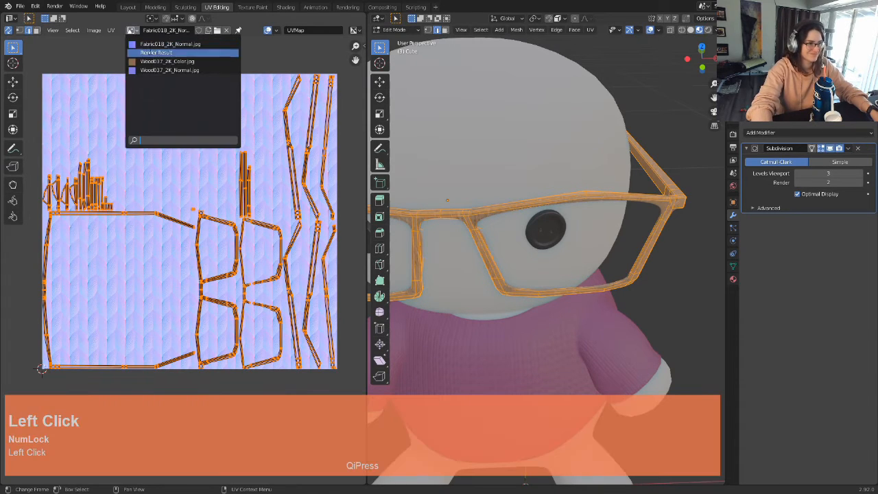
left_click(163, 61)
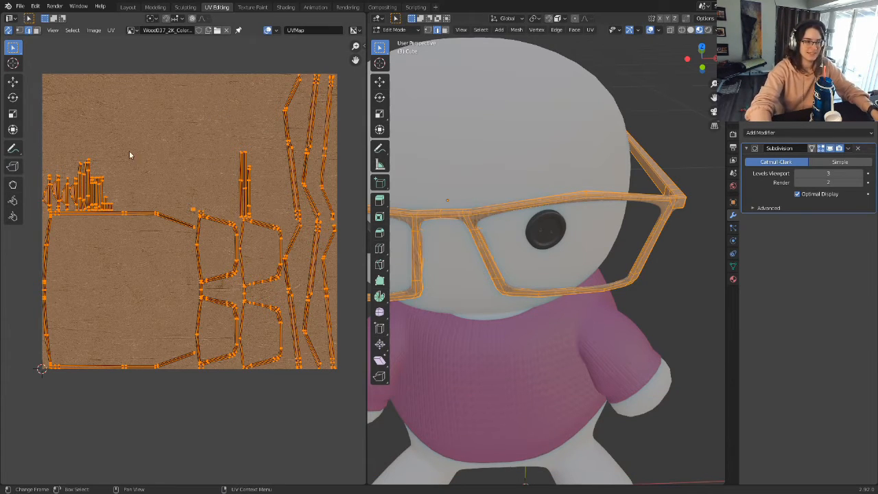
Step: Check the glasses in Object Mode, return to Edit Mode and clear the mesh selection
middle_click_drag(527, 288, 596, 255)
middle_click_drag(543, 315, 640, 276, "shift")
scroll(598, 265, "down", 3)
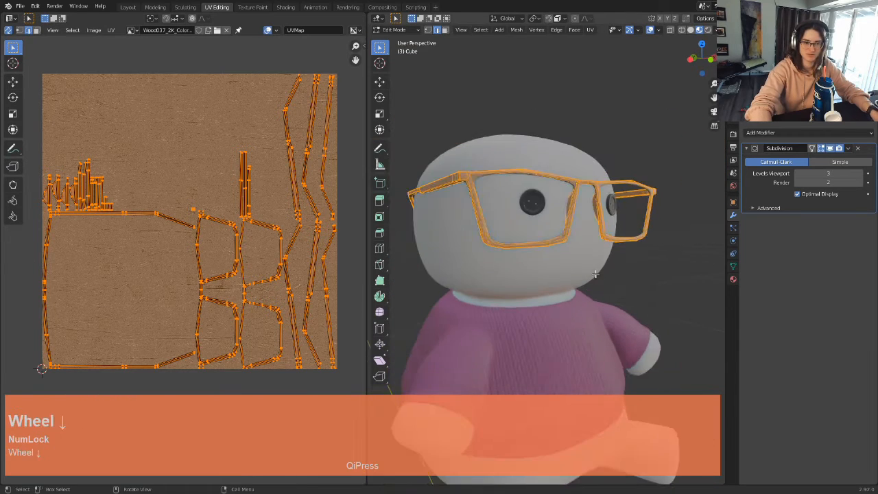
key("Tab")
scroll(604, 254, "up", 4)
mouse_move(613, 235)
middle_mouse_down("shift")
mouse_move(598, 271)
mouse_move(597, 230)
middle_mouse_up("shift")
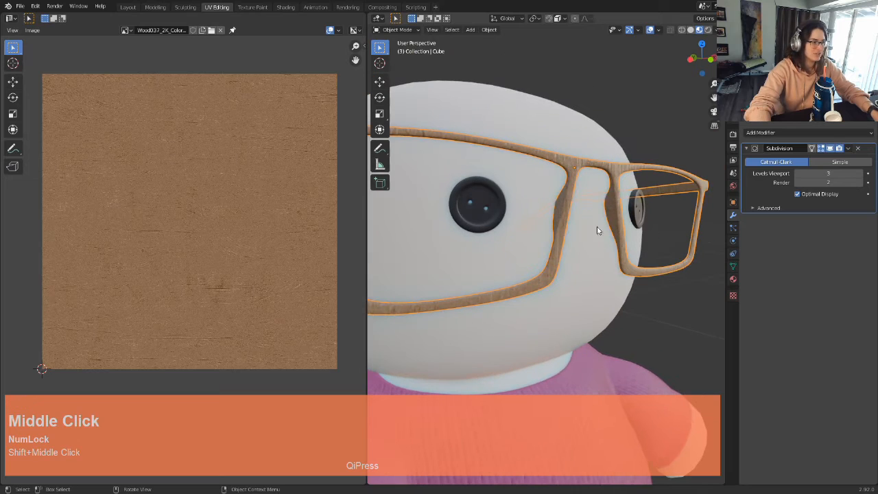
key("Tab")
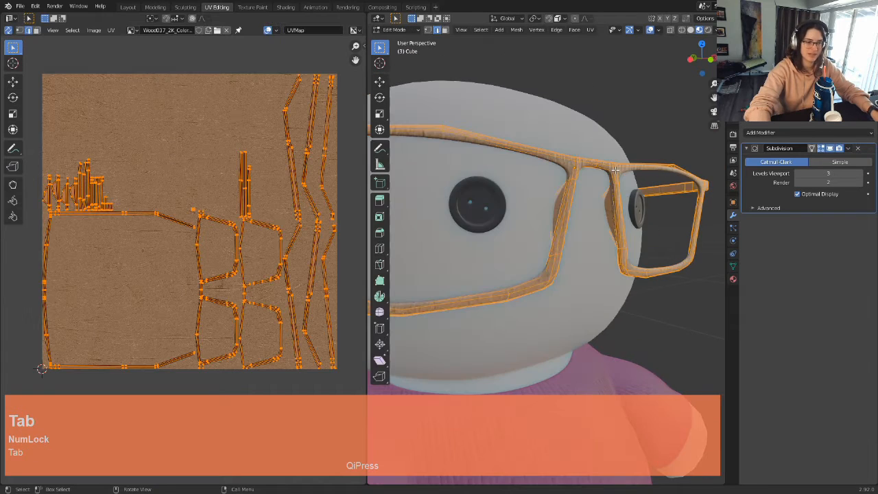
scroll(616, 170, "up", 4)
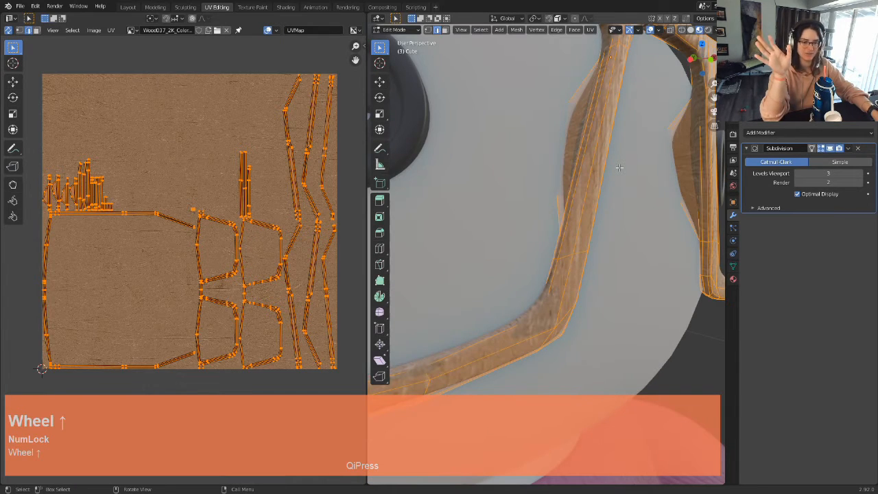
left_click(616, 314)
scroll(624, 208, "down", 4)
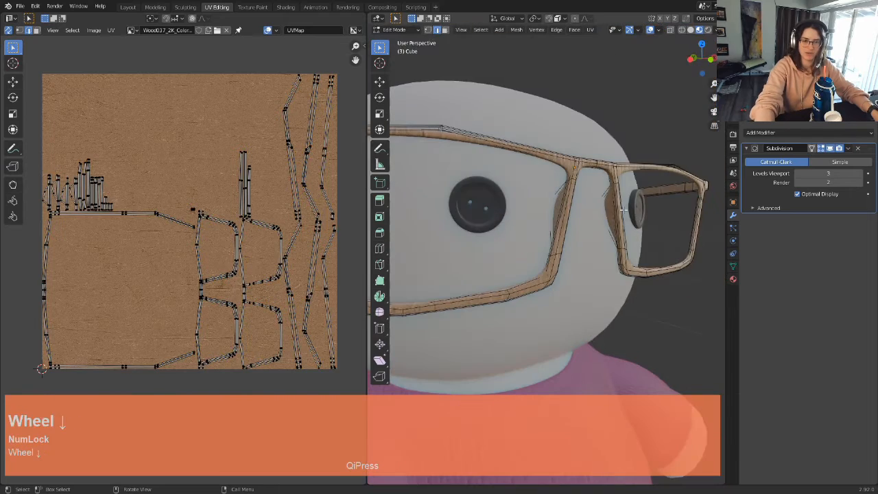
Step: Examine the edge loops and wood grain along the brow bar and outer corners of the glasses for possible seam locations
scroll(624, 209, "up", 3)
middle_click_drag(624, 208, 554, 197, "shift")
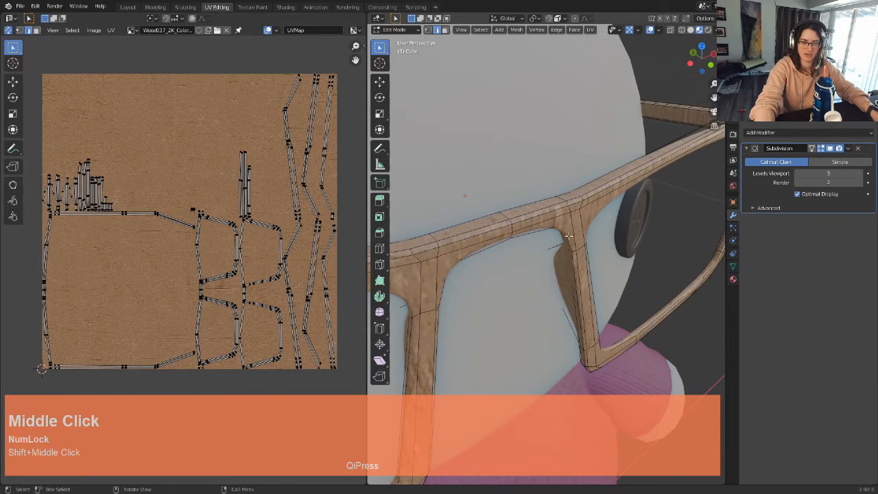
middle_click_drag(553, 185, 534, 248)
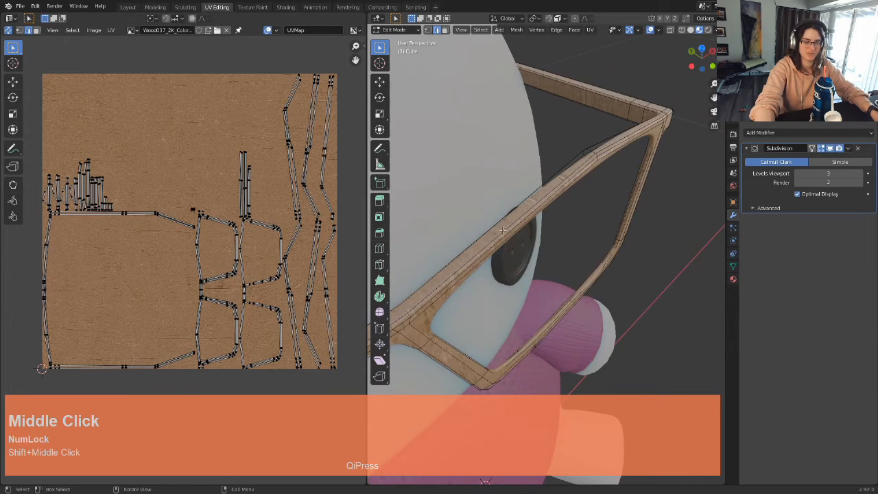
scroll(511, 237, "up", 3)
middle_click_drag(512, 158, 519, 188, "shift")
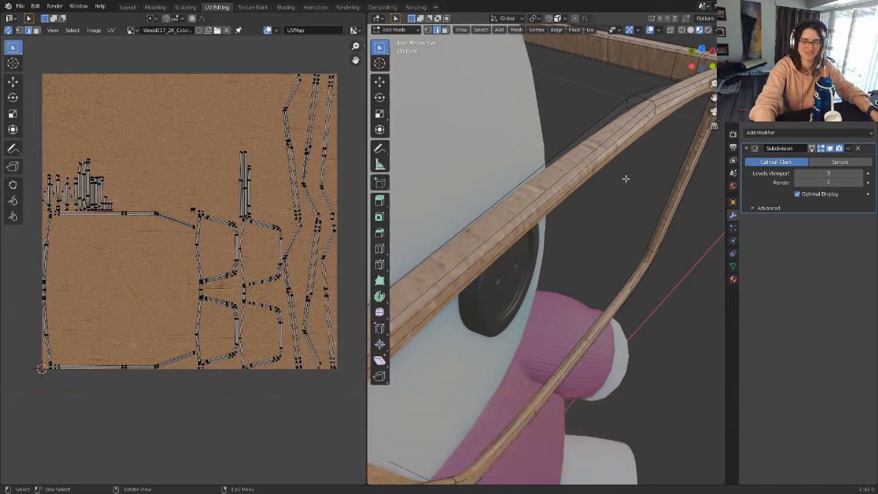
middle_click_drag(618, 183, 486, 237, "shift")
scroll(592, 160, "up", 2)
mouse_move(592, 160)
middle_mouse_down()
mouse_move(498, 366)
mouse_move(524, 191)
mouse_move(572, 188)
mouse_move(471, 219)
mouse_move(447, 164)
mouse_move(598, 168)
middle_mouse_up()
scroll(507, 359, "down", 3)
scroll(488, 215, "up", 5)
middle_click_drag(598, 168, 631, 162)
scroll(631, 162, "down", 2)
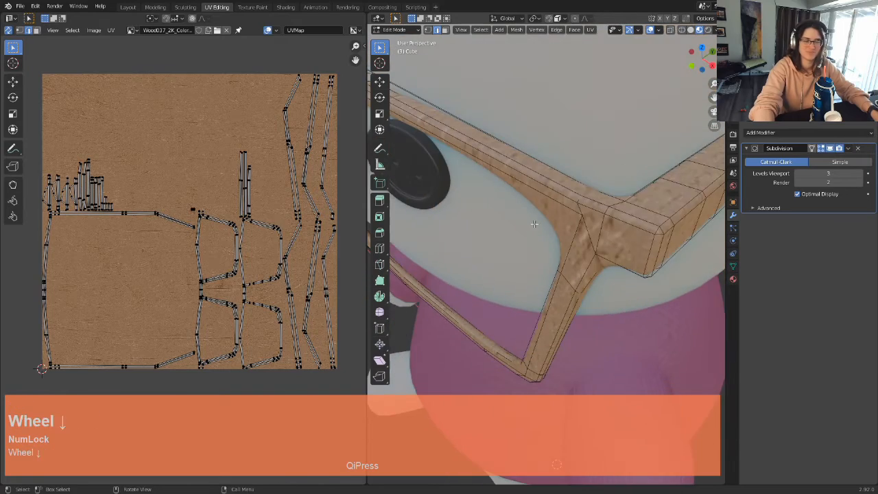
Step: Review the full UV layout over the wood color texture alongside a front view of the glasses
middle_click_drag(557, 215, 586, 231)
scroll(308, 199, "down", 2)
scroll(415, 169, "down", 2)
scroll(257, 278, "up", 4)
middle_click_drag(256, 278, 264, 236, "shift")
scroll(265, 231, "down", 1)
scroll(265, 229, "down", 2)
middle_click_drag(461, 237, 584, 264, "shift")
scroll(520, 241, "down", 1)
scroll(521, 241, "down", 2)
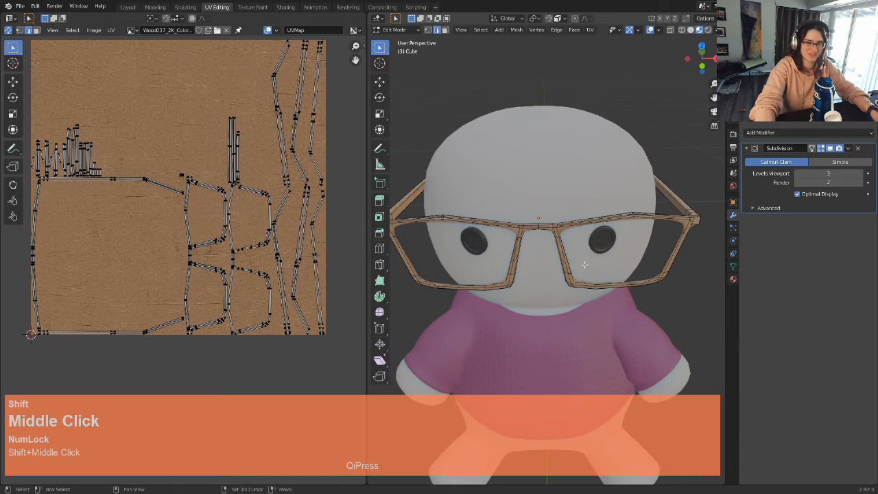
Step: Return to Object Mode and hide the plush character's head so the glasses can be reached from behind
scroll(452, 192, "up", 3)
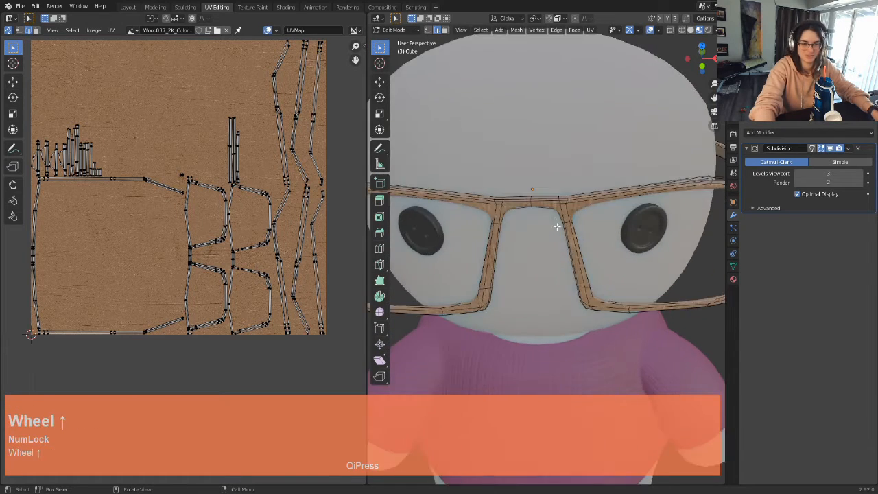
scroll(557, 219, "up", 3)
middle_click_drag(529, 165, 389, 204, "shift")
middle_click_drag(498, 219, 555, 244)
scroll(555, 245, "down", 2)
key("Tab")
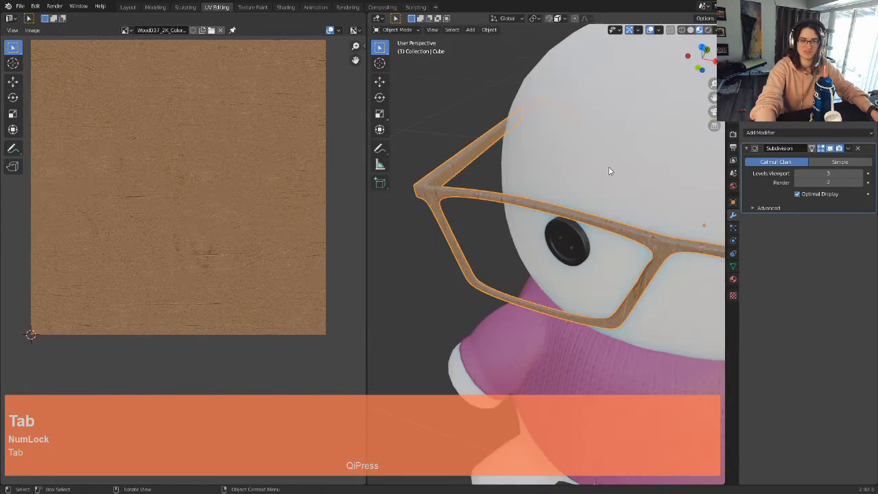
left_click(595, 166)
scroll(595, 167, "down", 3)
key("h")
Step: Select the glasses and enter Edit Mode, viewing them with the head out of the way
middle_click_drag(620, 220, 526, 261)
left_click(590, 249)
key("Tab")
middle_click(619, 252)
scroll(628, 255, "up", 5)
scroll(646, 254, "down", 3)
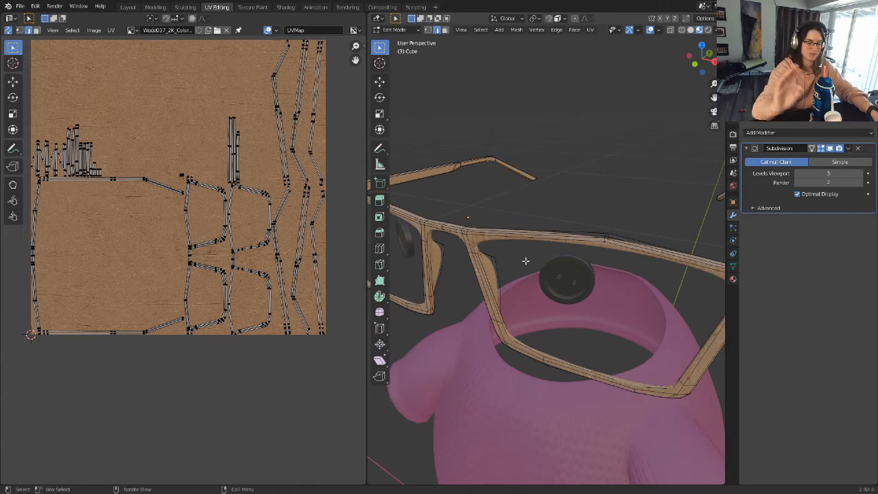
Step: Turn off the Subdivision modifier's Edit Mode display so the glasses show their base mesh
mouse_move(585, 246)
middle_mouse_down()
mouse_move(520, 265)
mouse_move(464, 214)
mouse_move(505, 203)
mouse_move(600, 241)
middle_mouse_up()
scroll(461, 212, "up", 2)
scroll(599, 241, "up", 5)
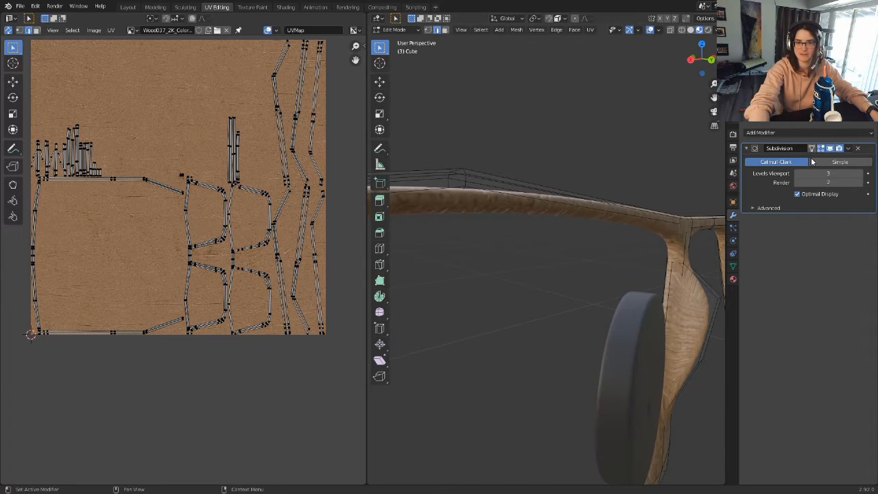
left_click(822, 148)
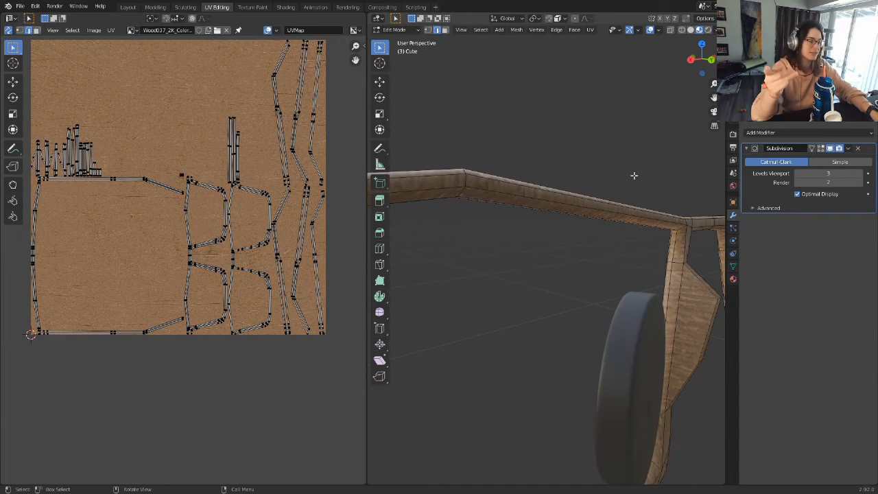
left_click(825, 148)
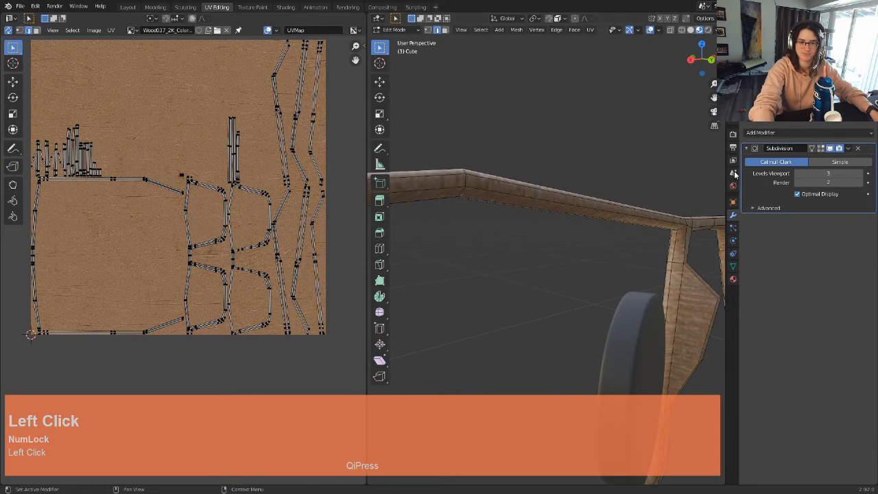
Step: Select the edge loop running along the back of the top bar above the first lens opening
scroll(574, 210, "up", 2)
scroll(594, 240, "down", 2)
middle_click_drag(594, 239, 541, 237)
scroll(564, 281, "up", 1)
middle_click_drag(564, 281, 619, 208, "shift")
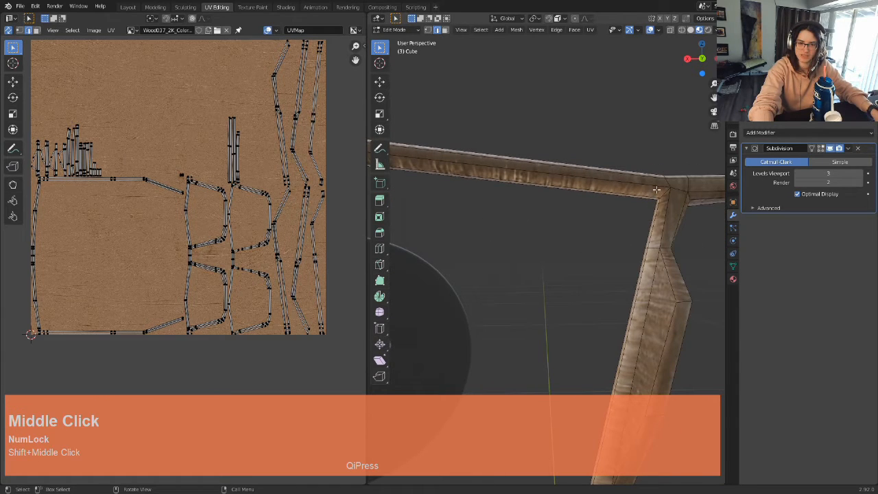
scroll(656, 189, "down", 3)
mouse_move(668, 202)
middle_mouse_down()
mouse_move(582, 209)
mouse_move(601, 199)
mouse_move(676, 205)
middle_mouse_up()
left_click(609, 189, "alt")
scroll(591, 202, "down", 1)
scroll(659, 226, "up", 2)
Step: Add the edges down the nose pad side of the first lens rim to the selection
left_click(656, 211, "shift")
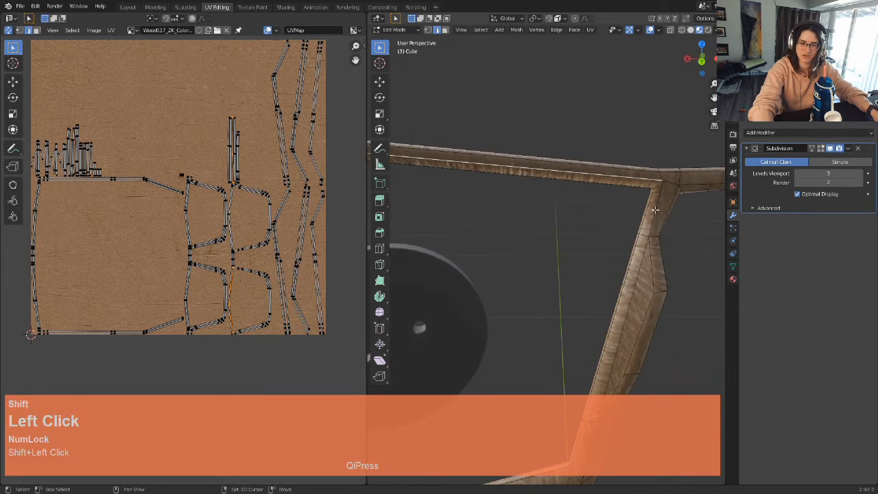
left_click(644, 317, "shift")
middle_click_drag(644, 317, 651, 281, "shift")
left_click(637, 309, "shift")
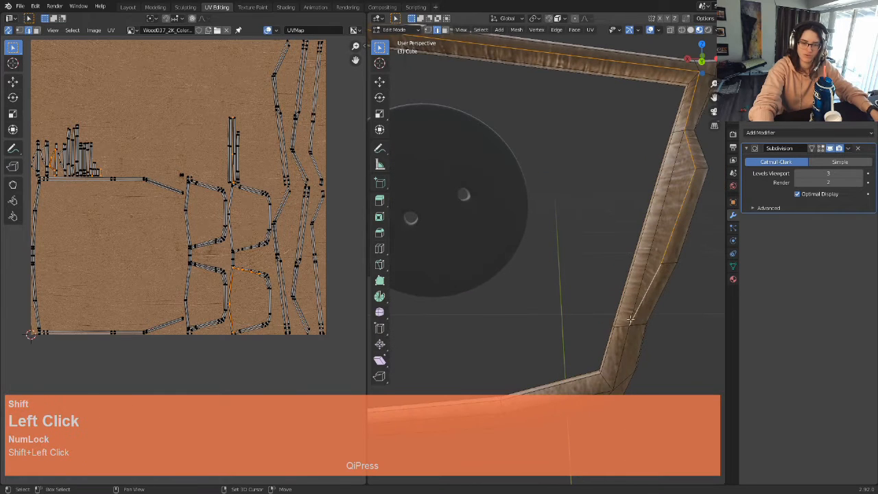
left_click(624, 344, "shift")
middle_click_drag(625, 344, 686, 261, "shift")
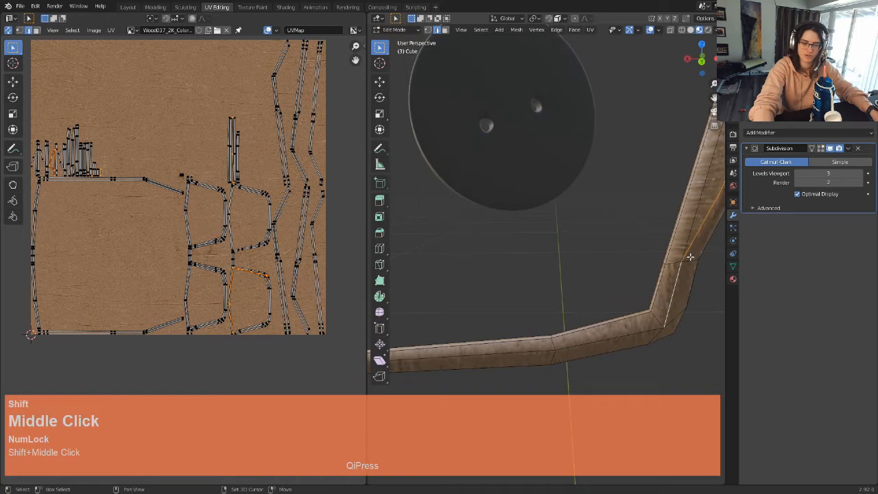
Step: Extend the selection along the bottom and outer side of the first lens rim to close the loop
left_click(633, 335, "alt+shift")
scroll(621, 331, "down", 2)
scroll(621, 331, "down", 2)
middle_click_drag(604, 309, 577, 288, "shift")
scroll(573, 289, "up", 3)
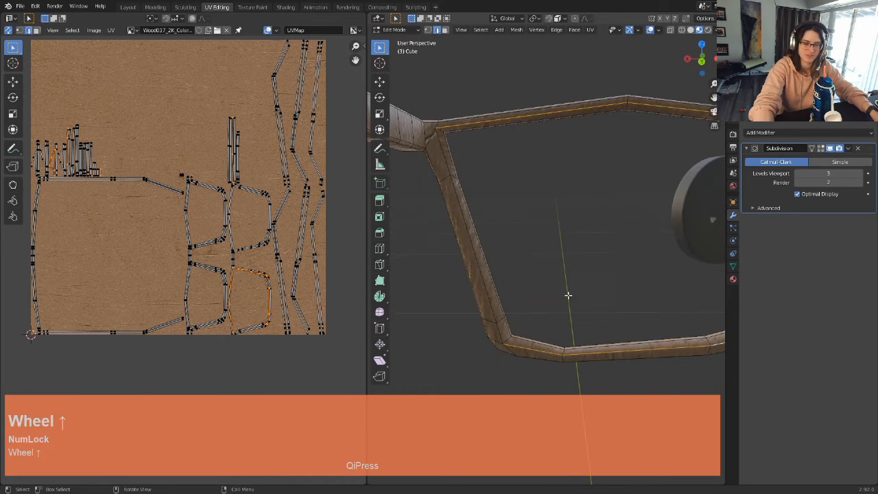
left_click(496, 332, "shift")
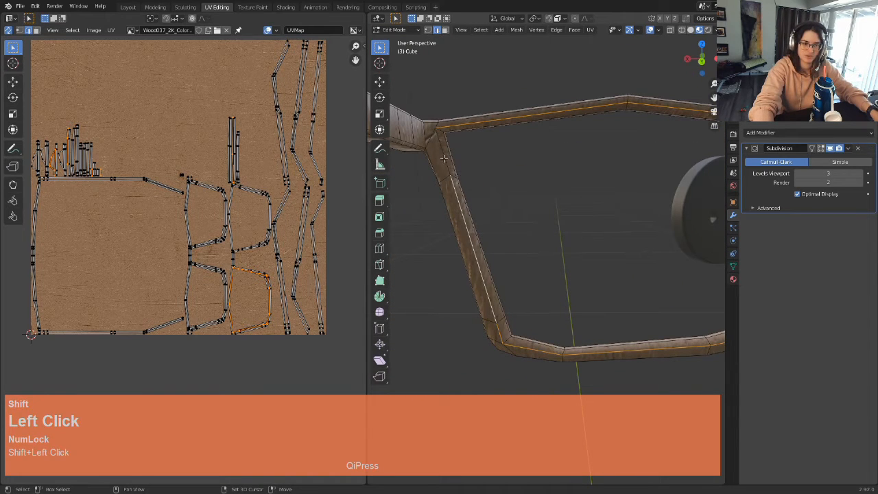
Step: Add the top bar edges and nose pad edges of the second lens rim to the selection
scroll(524, 208, "down", 2)
middle_click_drag(523, 207, 572, 229)
scroll(572, 229, "up", 3)
middle_click_drag(592, 184, 567, 268, "shift")
left_click(474, 165, "alt+shift")
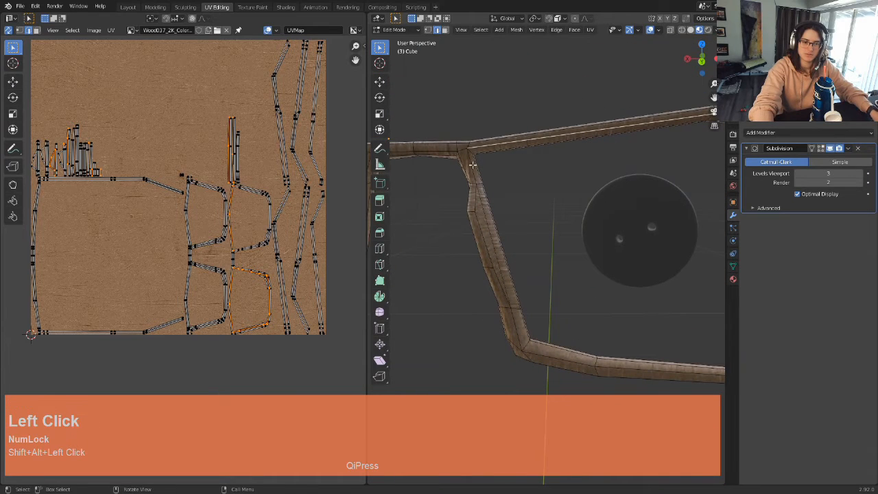
left_click(472, 206, "shift")
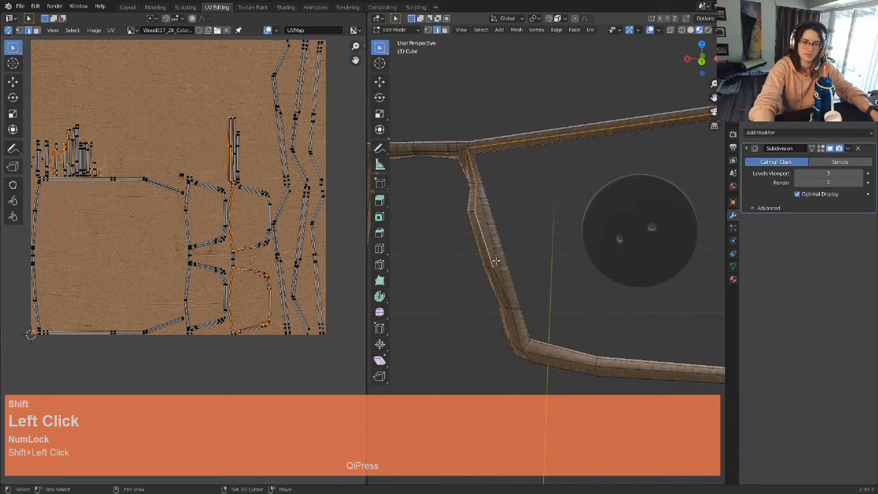
Step: Complete the second lens rim's selection with the edges along its bottom and outer side
left_click(560, 363, "alt+shift")
scroll(614, 297, "down", 3)
middle_click_drag(613, 298, 488, 284)
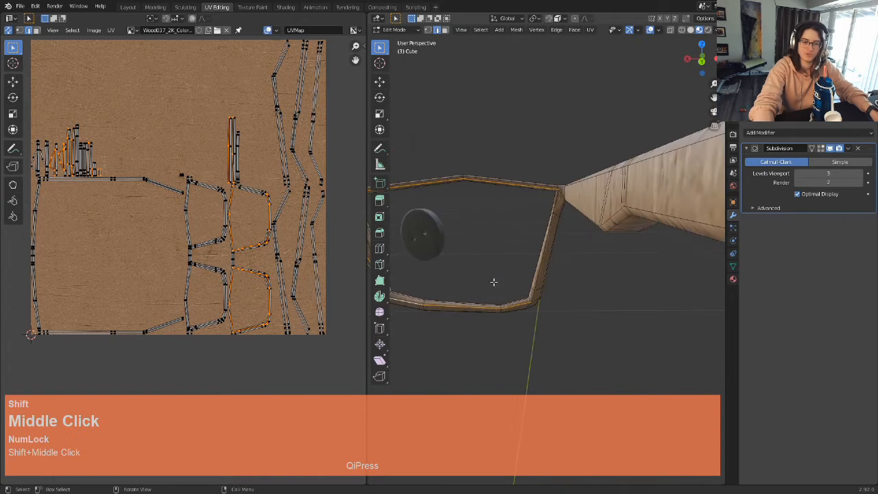
scroll(535, 269, "up", 3)
left_click(535, 269, "alt+shift")
middle_click_drag(531, 256, 519, 269)
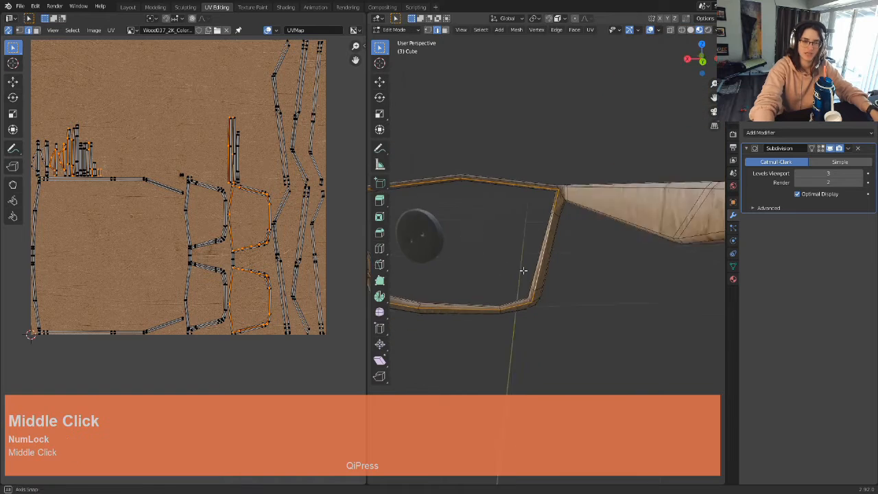
Step: Mark the selected edge loops around both lens rims as seams
scroll(551, 219, "down", 2)
middle_click_drag(494, 327, 623, 299, "shift")
scroll(587, 253, "down", 2)
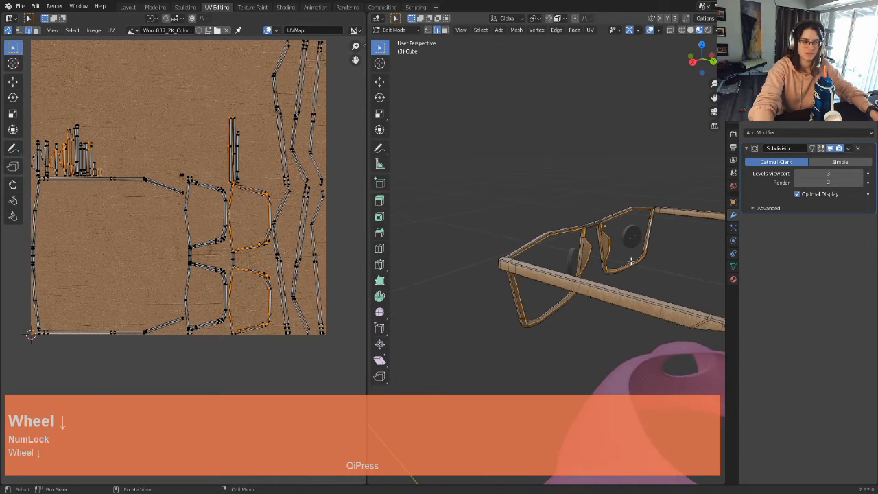
middle_click_drag(645, 263, 582, 269)
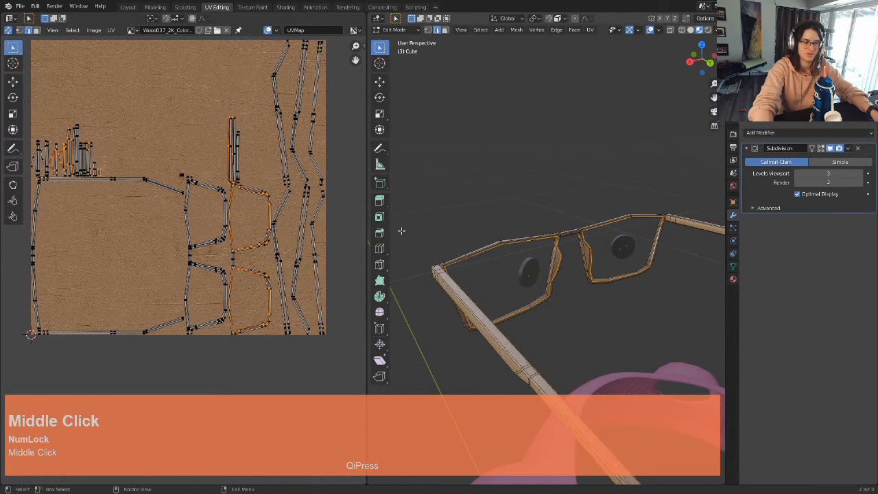
middle_click_drag(439, 226, 562, 276)
scroll(523, 242, "up", 2)
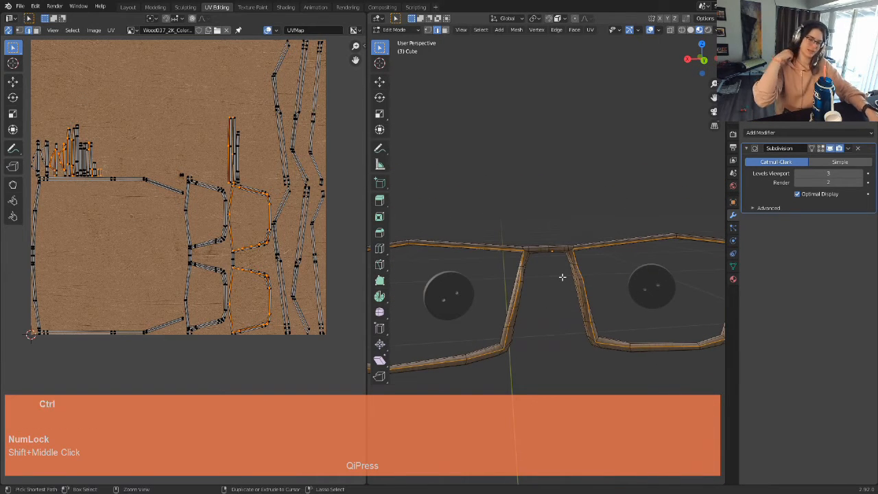
key("ctrl+e")
left_click(562, 280)
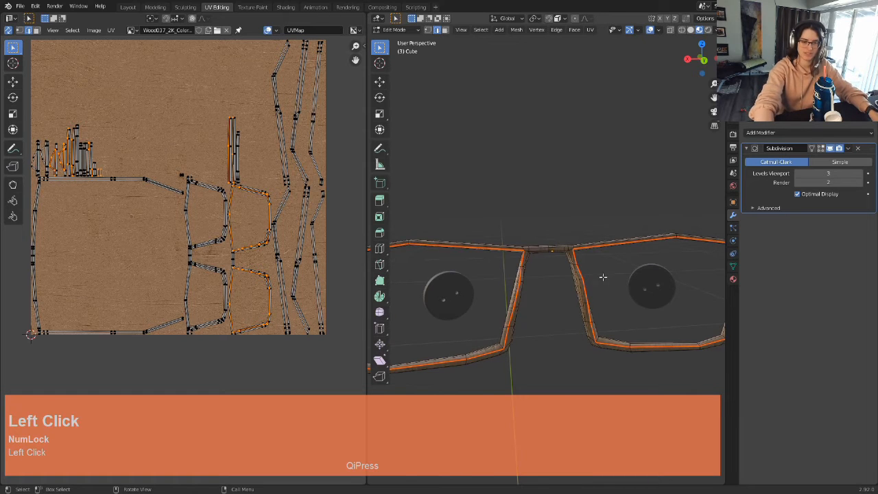
Step: Select the whole glasses mesh and unwrap it using the lens rim seams
scroll(603, 276, "down", 3)
middle_click_drag(604, 276, 538, 283)
scroll(540, 273, "up", 2)
middle_click_drag(544, 315, 574, 300)
key("a")
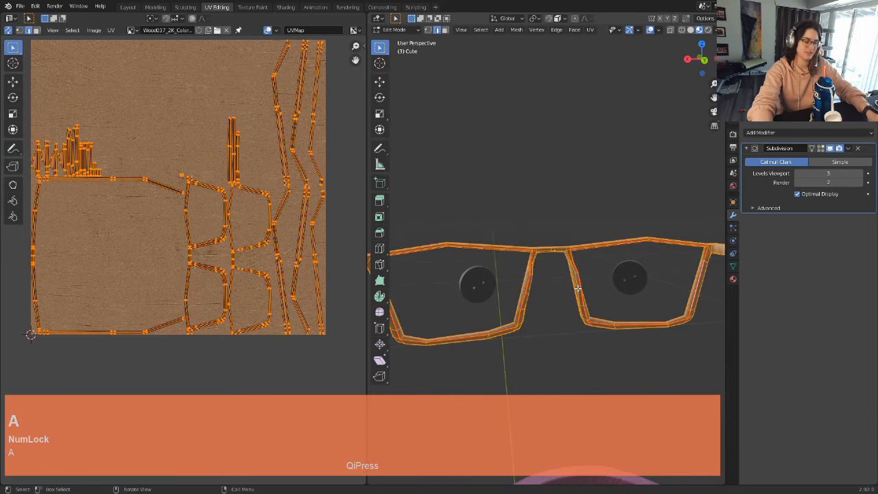
key("u")
left_click(564, 276)
Step: Examine the unwrapped UV layout, including the tiny compressed cluster near its corner, against the arms of the glasses
scroll(550, 247, "down", 4)
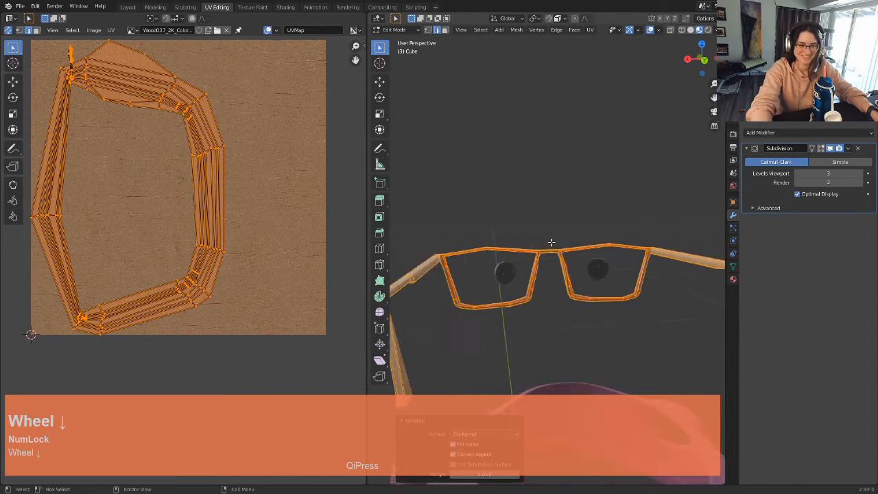
middle_click_drag(536, 264, 556, 261)
scroll(224, 150, "down", 4)
scroll(247, 196, "up", 3)
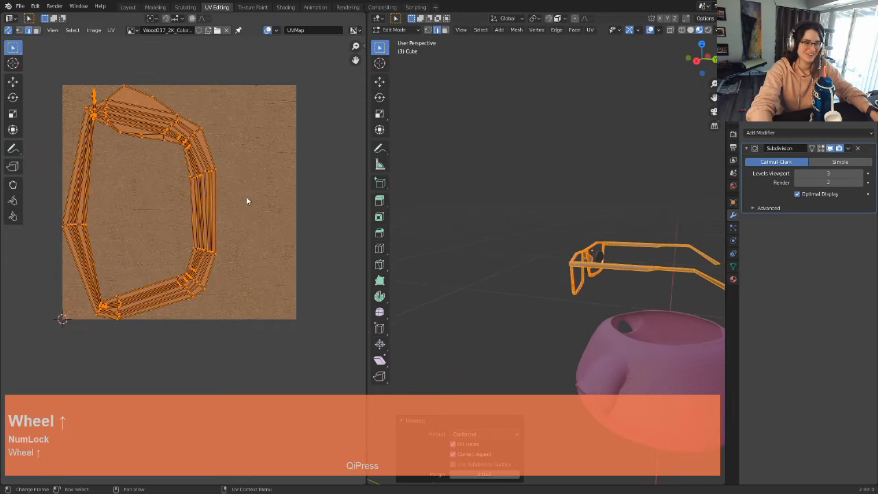
middle_click_drag(240, 192, 272, 201, "shift")
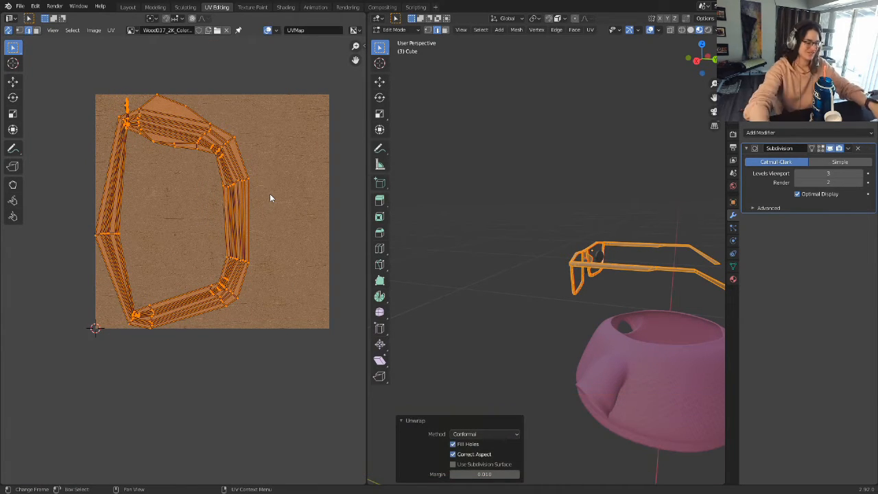
scroll(558, 239, "up", 6)
middle_click_drag(559, 239, 489, 215, "shift")
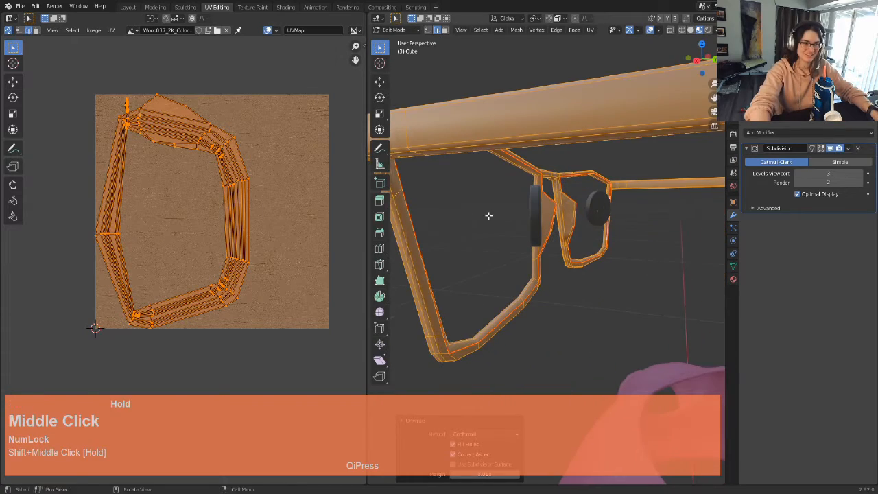
scroll(132, 100, "up", 5)
middle_click_drag(127, 73, 190, 255, "shift")
scroll(136, 97, "up", 3)
scroll(144, 128, "up", 2)
middle_click_drag(143, 128, 157, 147, "shift")
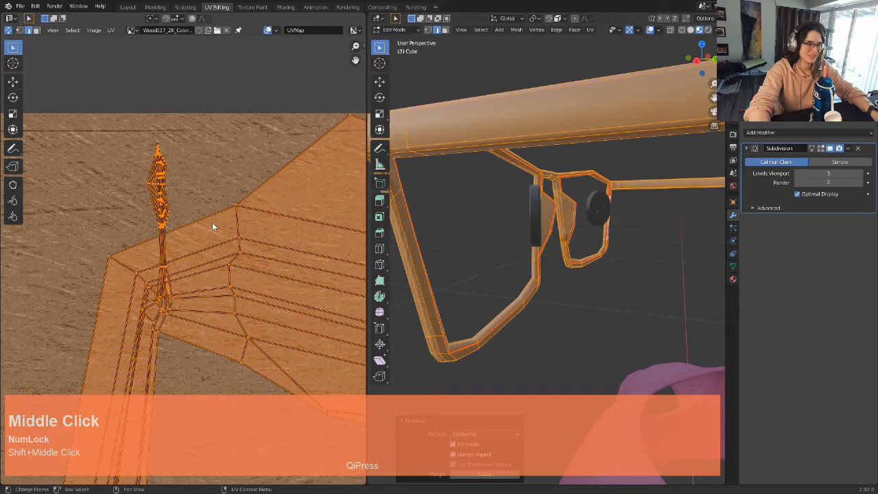
scroll(536, 227, "down", 3)
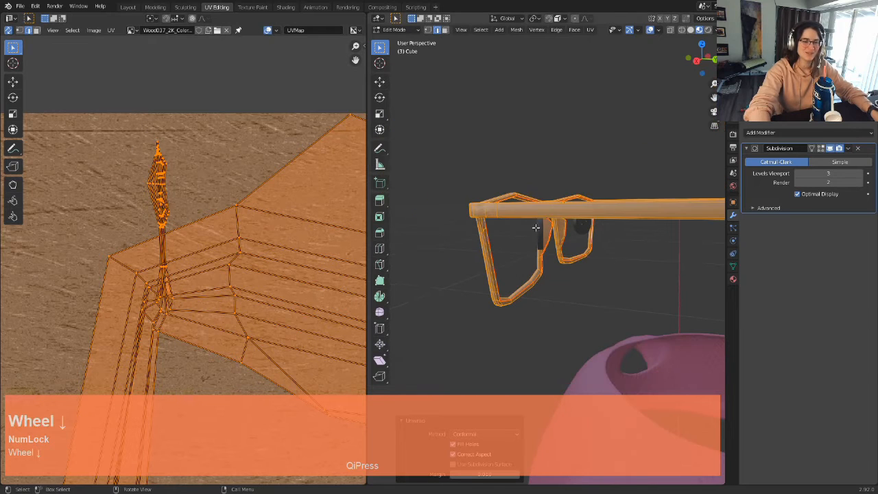
scroll(229, 247, "down", 4)
middle_click_drag(233, 244, 320, 264)
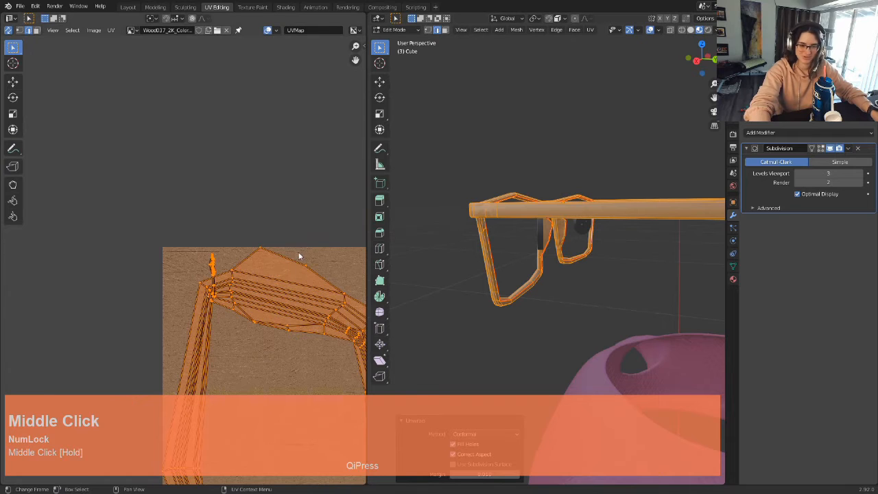
middle_click_drag(312, 303, 205, 175)
scroll(535, 227, "down", 1)
middle_click_drag(538, 227, 551, 267)
middle_click_drag(551, 267, 464, 220, "shift")
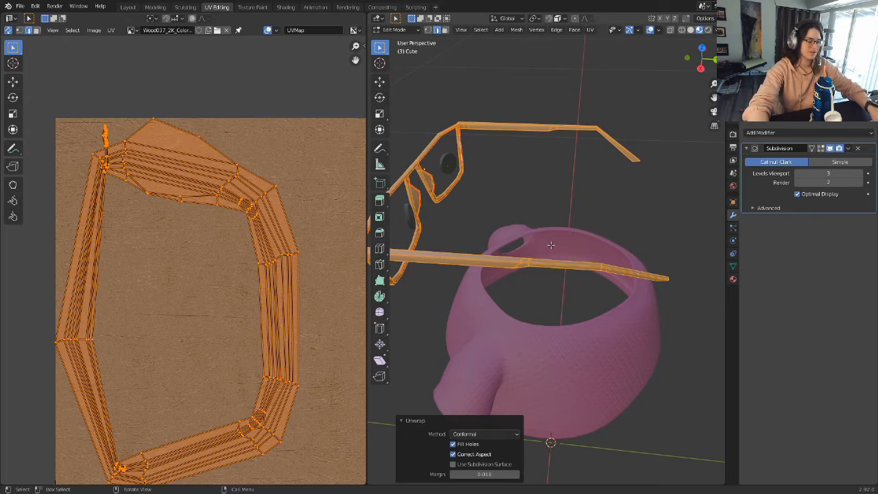
Step: Select the vertical edge loops around both arms of the glasses, just behind the front corners
middle_click_drag(499, 290, 606, 262, "shift")
scroll(602, 278, "up", 5)
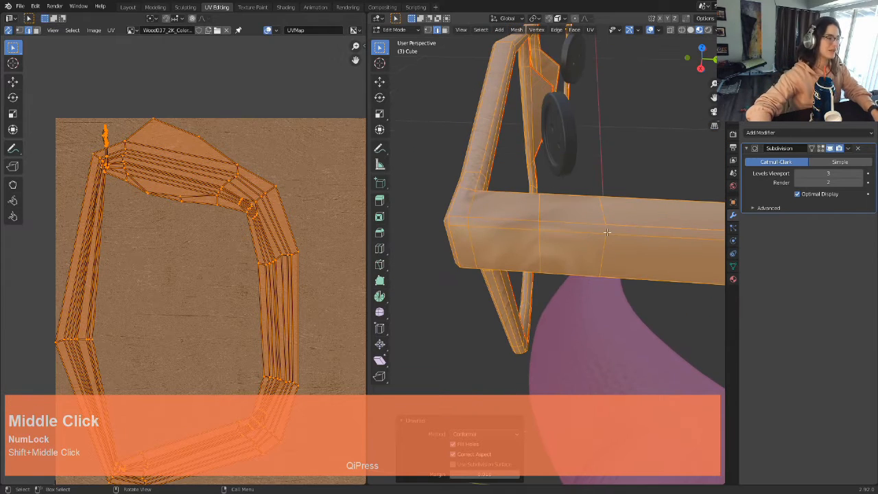
left_click(543, 251, "alt")
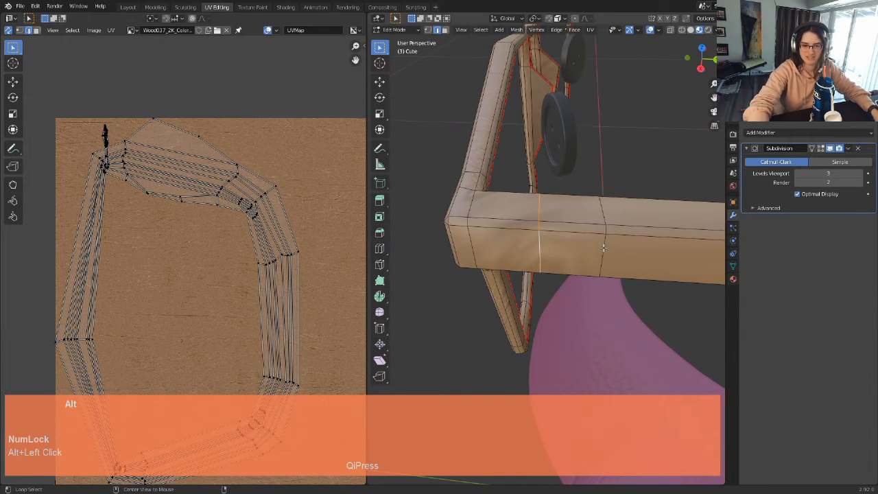
scroll(622, 192, "down", 4)
middle_click_drag(622, 192, 523, 246)
scroll(467, 220, "up", 5)
scroll(523, 246, "down", 3)
left_click(559, 249, "alt+shift")
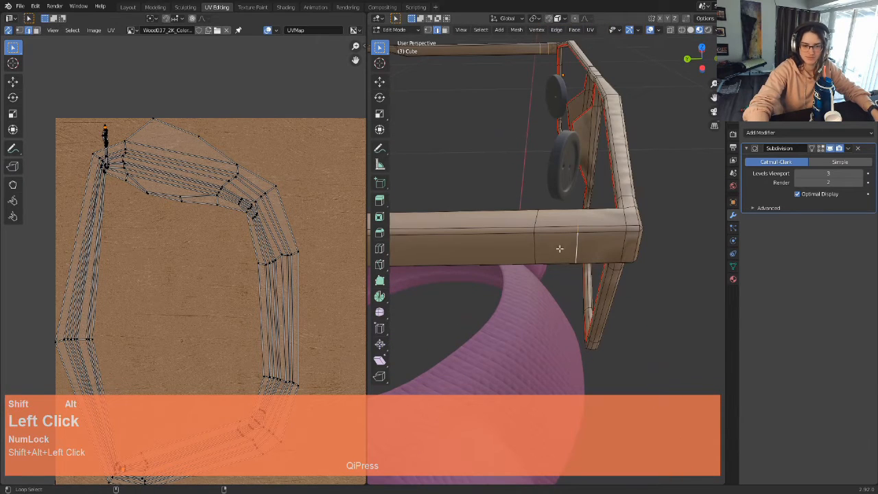
Step: Finish the loop selection on the arms of the glasses and mark the selected edges as seams
scroll(533, 244, "down", 2)
scroll(541, 243, "up", 5)
left_click(498, 225, "alt+shift")
scroll(498, 225, "down", 4)
middle_click_drag(498, 224, 553, 255)
scroll(575, 210, "up", 3)
scroll(584, 225, "down", 2)
key("ctrl+e")
left_click(553, 258)
Step: Select all of the glasses, unwrap them again with the arm seams and review the resulting UV islands
key("a")
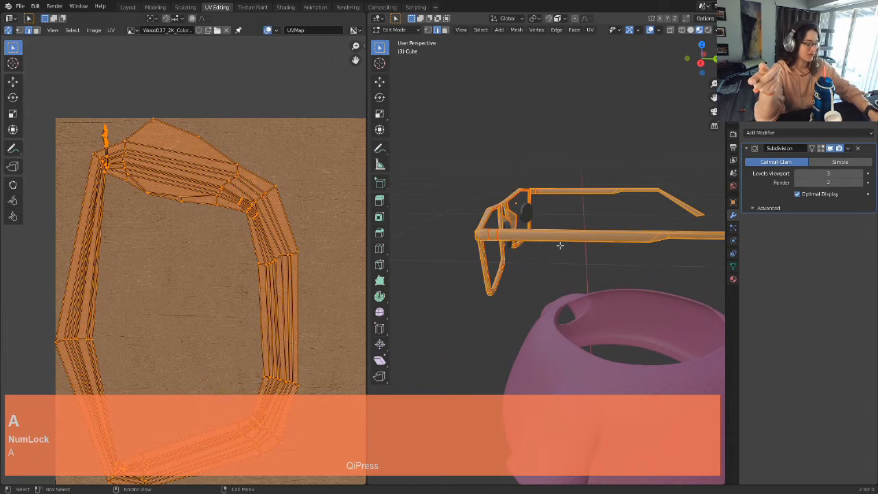
key("u")
left_click(560, 245)
scroll(229, 287, "down", 2)
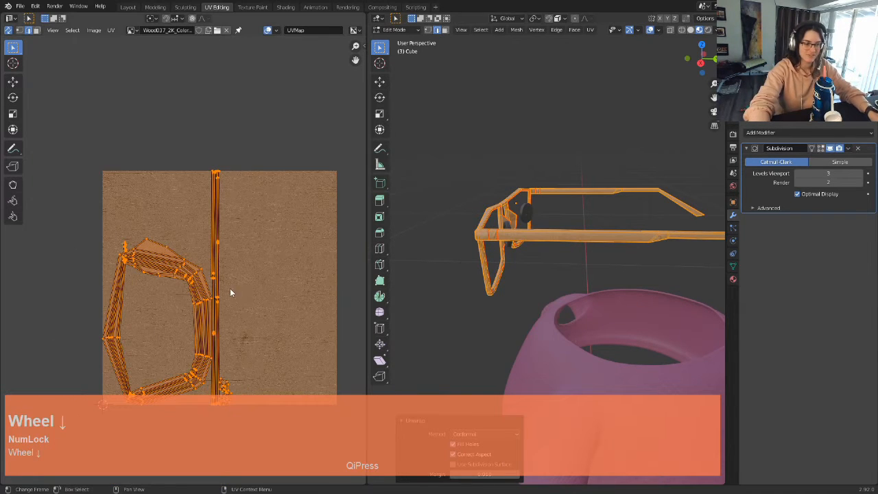
middle_click_drag(281, 304, 280, 285, "shift")
scroll(279, 259, "up", 3)
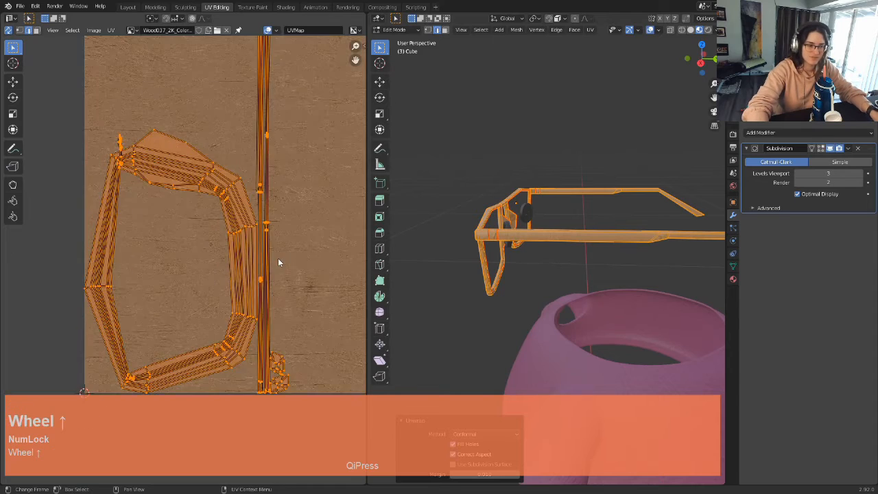
Step: Examine the long arm strips and the small ring-shaped UV islands against the arms and front of the glasses
scroll(293, 263, "down", 1)
scroll(295, 261, "down", 1)
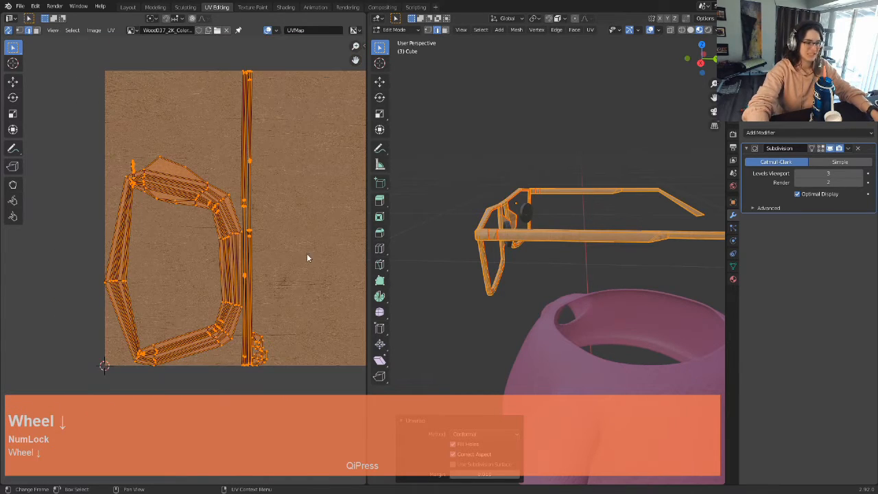
scroll(304, 227, "up", 2)
middle_click_drag(304, 225, 248, 266, "shift")
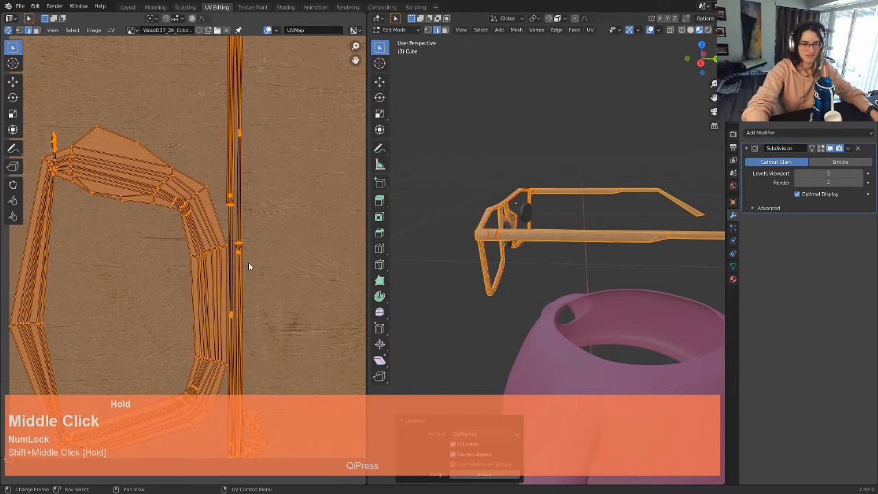
scroll(611, 245, "down", 1)
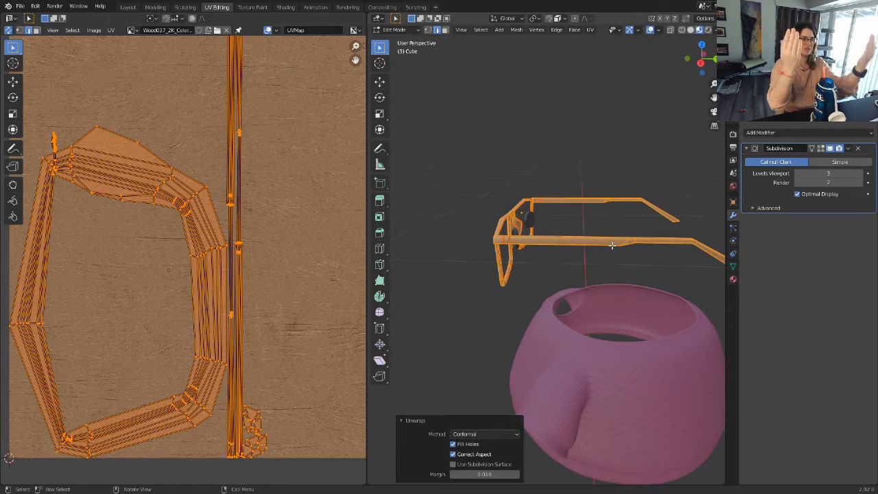
mouse_move(612, 245)
middle_mouse_down()
mouse_move(643, 262)
mouse_move(522, 244)
mouse_move(615, 251)
middle_mouse_up()
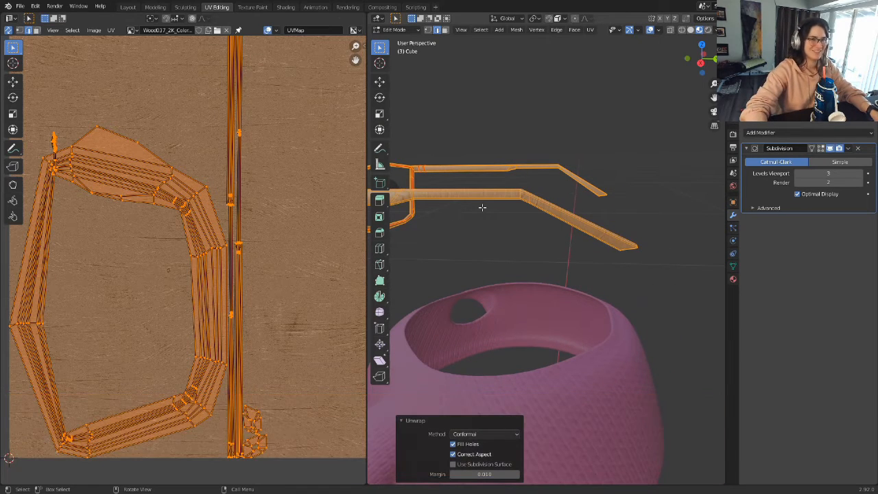
middle_click_drag(536, 238, 488, 227)
middle_click_drag(683, 276, 545, 284)
scroll(545, 284, "up", 5)
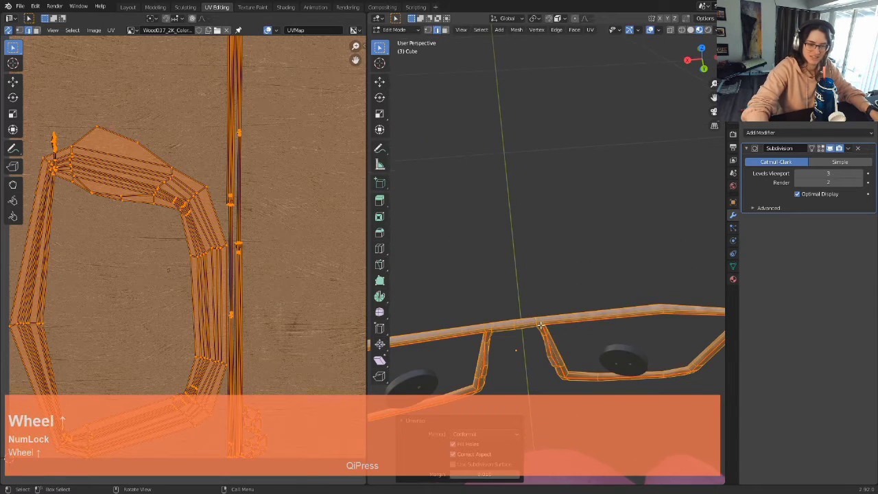
middle_click_drag(541, 326, 597, 171)
scroll(573, 239, "down", 4)
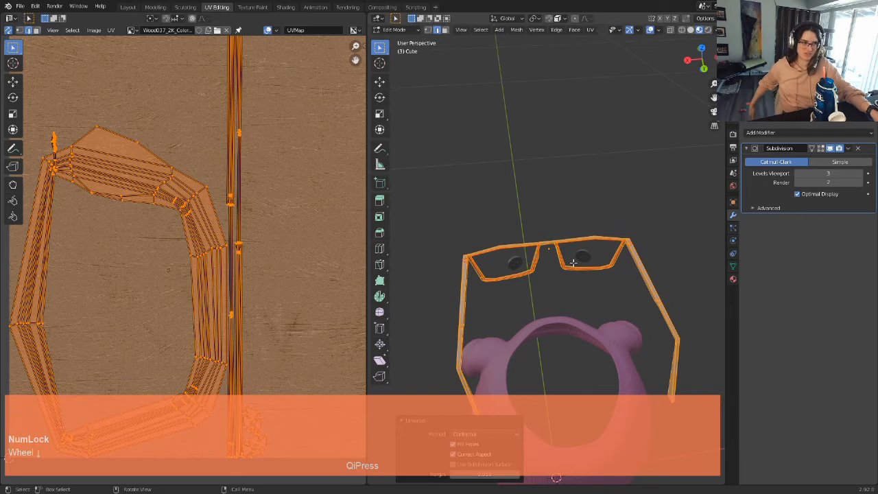
scroll(453, 262, "up", 4)
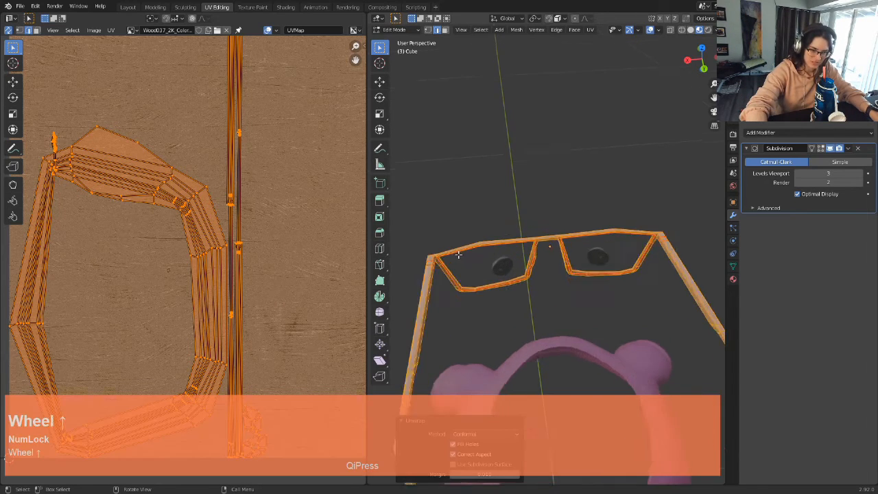
middle_click_drag(419, 277, 585, 317, "shift")
middle_click_drag(271, 328, 282, 198, "shift")
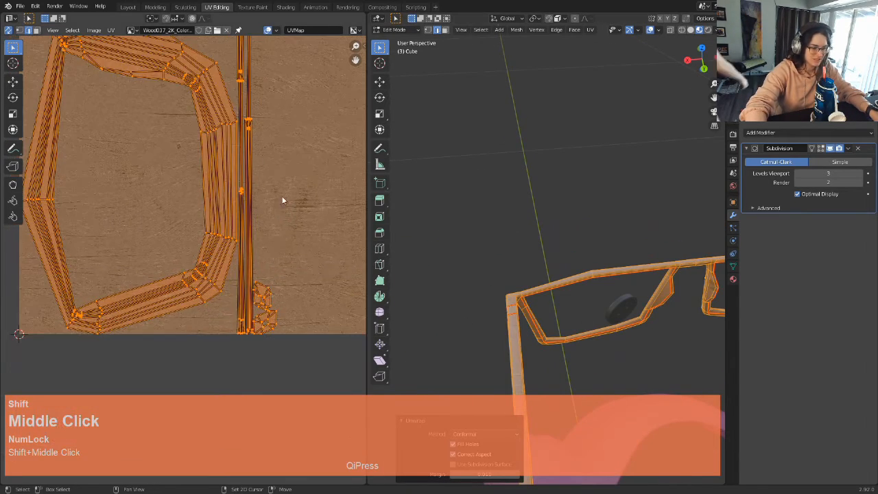
scroll(291, 276, "up", 5)
middle_click_drag(303, 320, 190, 223, "shift")
middle_click_drag(364, 248, 317, 237, "shift")
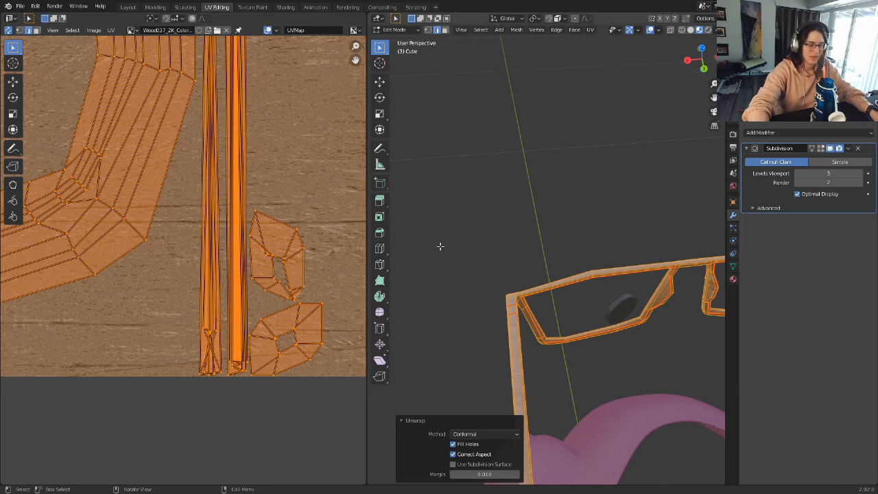
Step: Try to select the lengthwise edge loop along the underside of one arm, starting near its front corner
middle_click_drag(567, 363, 514, 255)
scroll(524, 243, "up", 1)
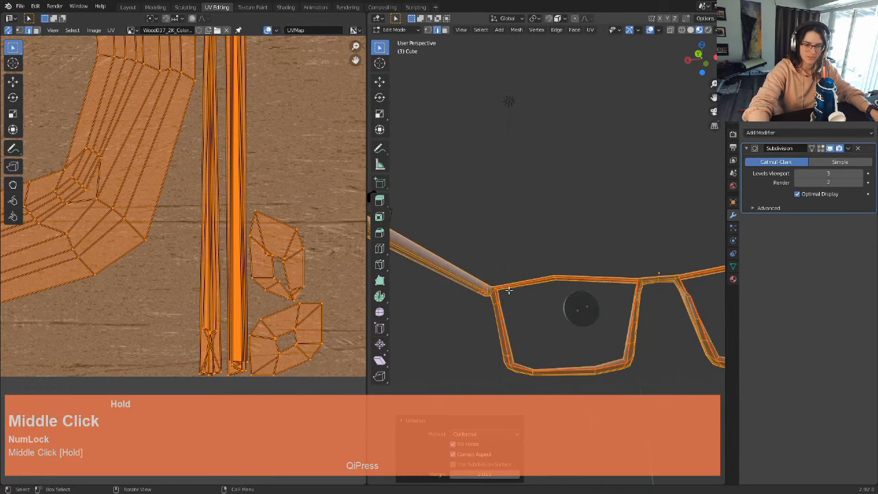
scroll(514, 254, "up", 5)
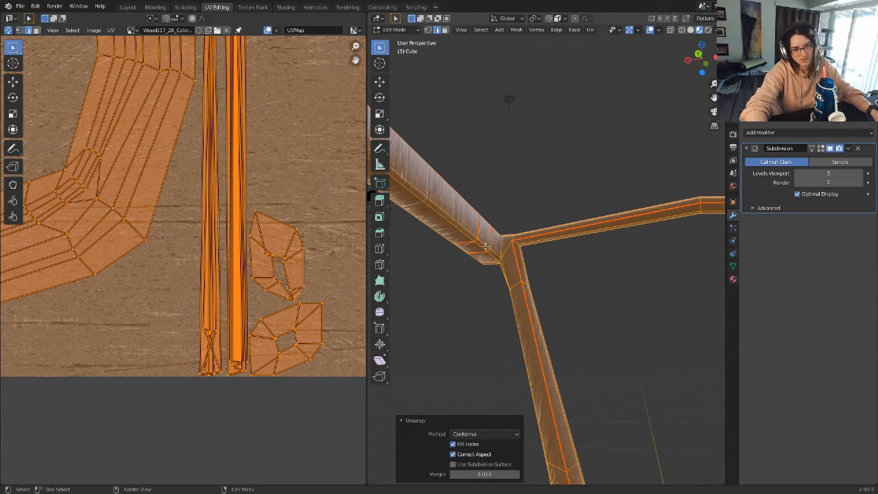
scroll(482, 242, "down", 1)
middle_click_drag(482, 243, 474, 245)
scroll(611, 236, "down", 2)
middle_click_drag(612, 235, 587, 232)
scroll(569, 224, "up", 4)
middle_click_drag(633, 180, 492, 201, "shift")
scroll(597, 163, "up", 2)
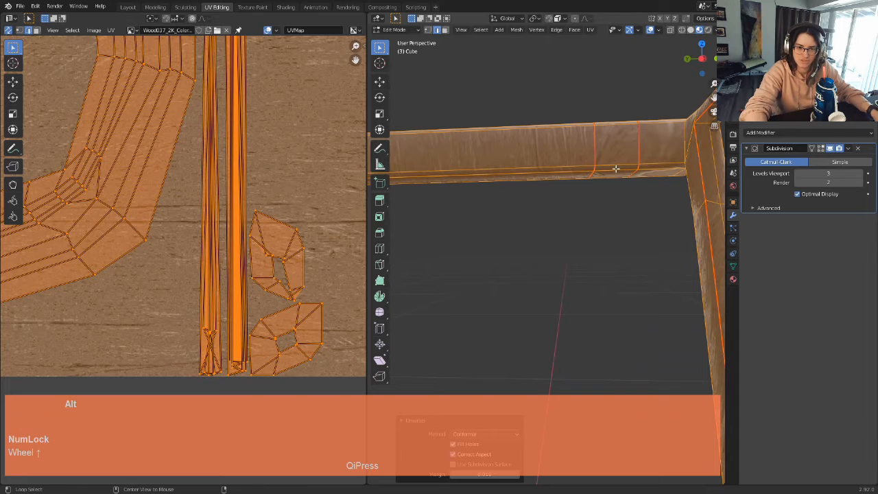
left_click(616, 168, "alt")
left_click(652, 168, "shift")
middle_click_drag(653, 168, 590, 261)
scroll(569, 256, "down", 5)
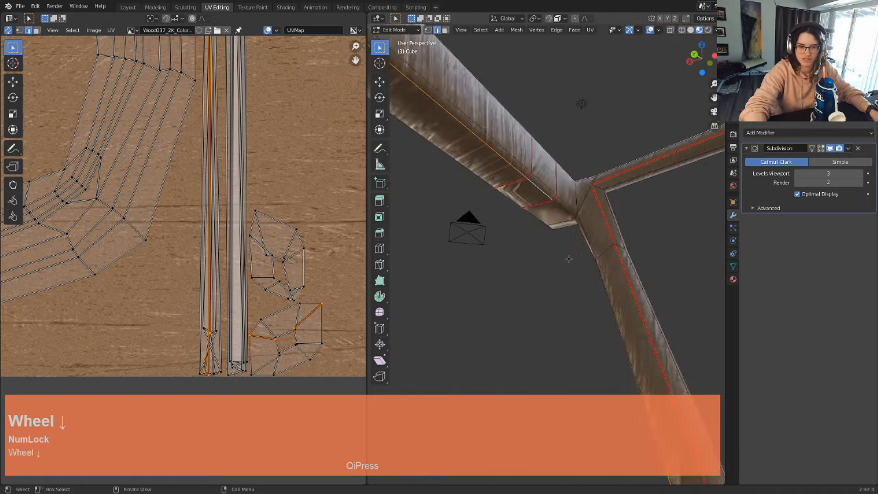
middle_click_drag(520, 264, 541, 293, "shift")
scroll(483, 304, "up", 3)
scroll(578, 296, "up", 3)
scroll(546, 301, "up", 2)
scroll(536, 275, "up", 2)
scroll(556, 240, "up", 2)
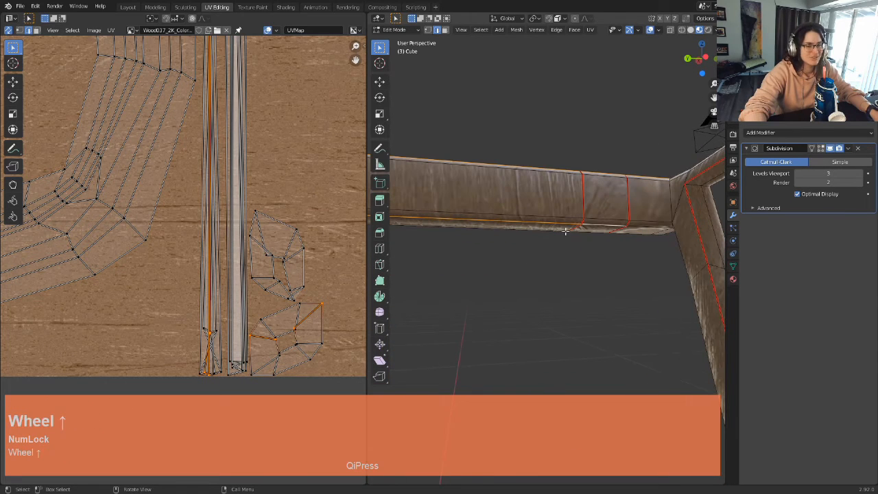
Step: Select the lower lengthwise edges of one arm individually, from between the two seam loops back towards the bend
left_click(599, 222)
left_click(599, 221, "shift")
scroll(503, 300, "down", 3)
middle_click_drag(503, 300, 606, 295, "shift")
scroll(632, 233, "up", 2)
middle_click_drag(631, 234, 651, 221, "shift")
left_click(640, 207, "shift")
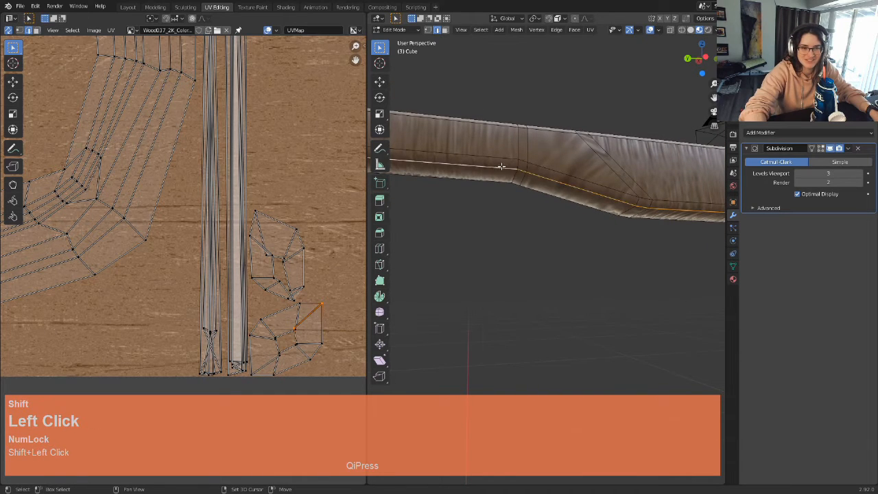
scroll(494, 204, "down", 2)
middle_click_drag(494, 203, 514, 146, "shift")
scroll(515, 146, "up", 2)
left_click(523, 131, "shift")
left_click(482, 146, "shift")
Step: Add the lower lengthwise edges between and just behind the two seam loops of the opposite arm to the selection
scroll(507, 218, "down", 4)
middle_click_drag(508, 220, 711, 222)
scroll(527, 232, "down", 2)
scroll(511, 297, "up", 3)
middle_click_drag(492, 308, 659, 234, "shift")
middle_click_drag(515, 259, 681, 275, "shift")
middle_click_drag(531, 234, 612, 218, "shift")
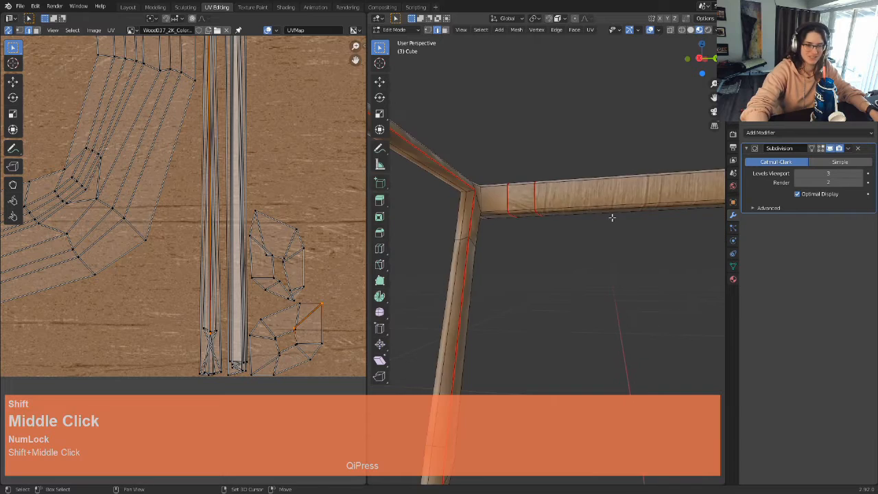
scroll(612, 218, "up", 2)
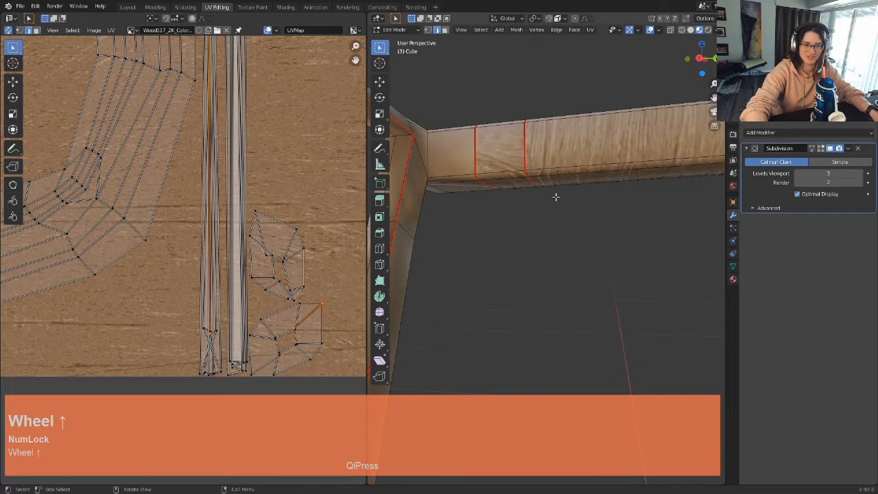
left_click(506, 174, "shift")
left_click(552, 177, "shift")
Step: Continue the selection along the second arm's lower edge, past the angled section towards the bend
scroll(552, 176, "down", 3)
middle_click_drag(552, 176, 541, 222, "shift")
scroll(533, 210, "up", 2)
left_click(498, 162, "shift")
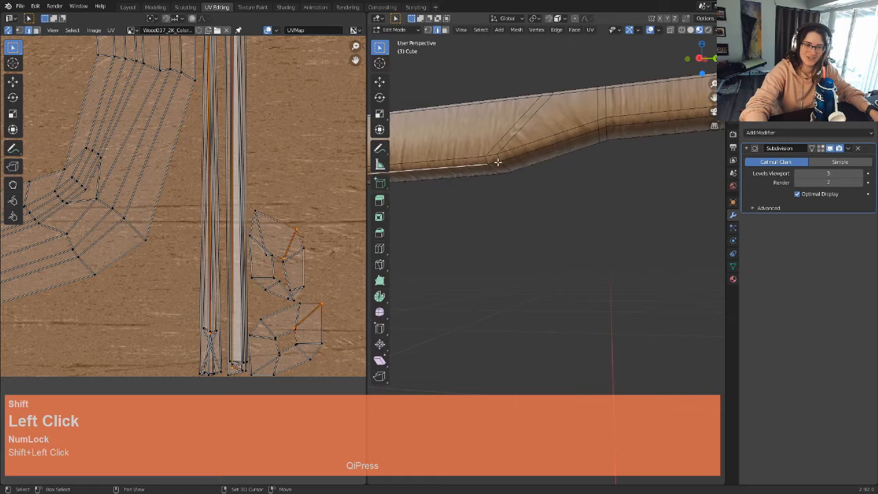
scroll(598, 151, "up", 3, "shift")
scroll(444, 203, "up", 2)
middle_click_drag(444, 203, 505, 166, "shift")
left_click(471, 145, "shift")
scroll(471, 145, "down", 2)
left_click(570, 127, "shift")
left_click(591, 134, "shift")
Step: Mark the selected lower lengthwise edges of both arms as seams
middle_click_drag(630, 178, 526, 190, "shift")
middle_click_drag(585, 205, 566, 231)
scroll(501, 253, "down", 2)
key("ctrl+e")
left_click(568, 236)
Step: Examine the undersides, bends and tips of the arms for where further seams are needed
scroll(503, 254, "up", 3)
middle_click_drag(502, 254, 555, 231)
scroll(542, 230, "up", 4)
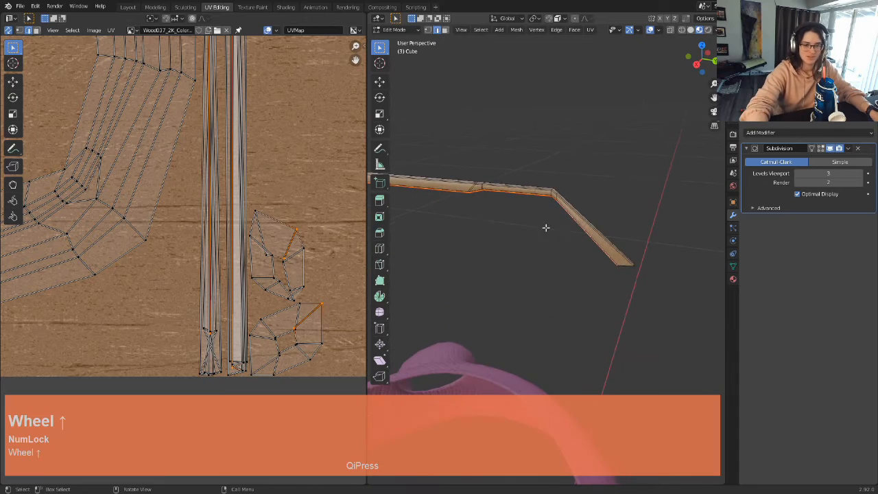
scroll(575, 236, "down", 2)
mouse_move(575, 236)
middle_mouse_down()
mouse_move(540, 186)
mouse_move(571, 226)
middle_mouse_up()
scroll(580, 193, "up", 3)
scroll(571, 226, "up", 2)
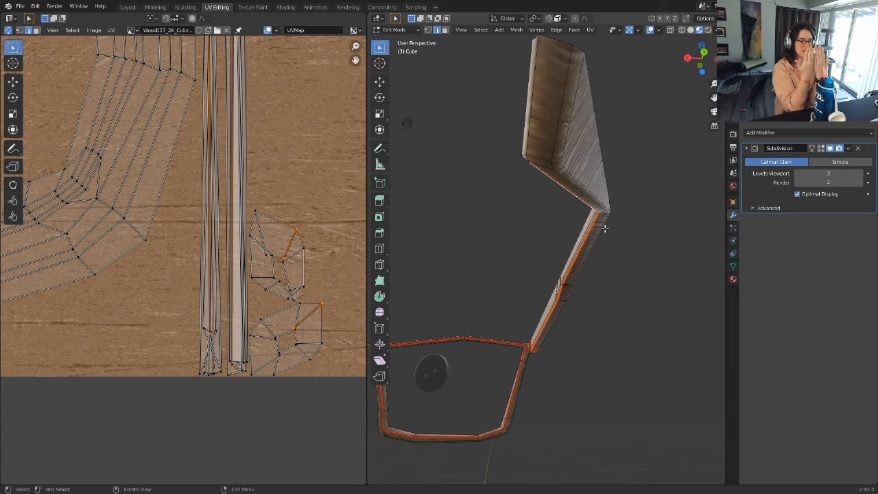
middle_click_drag(658, 120, 558, 188)
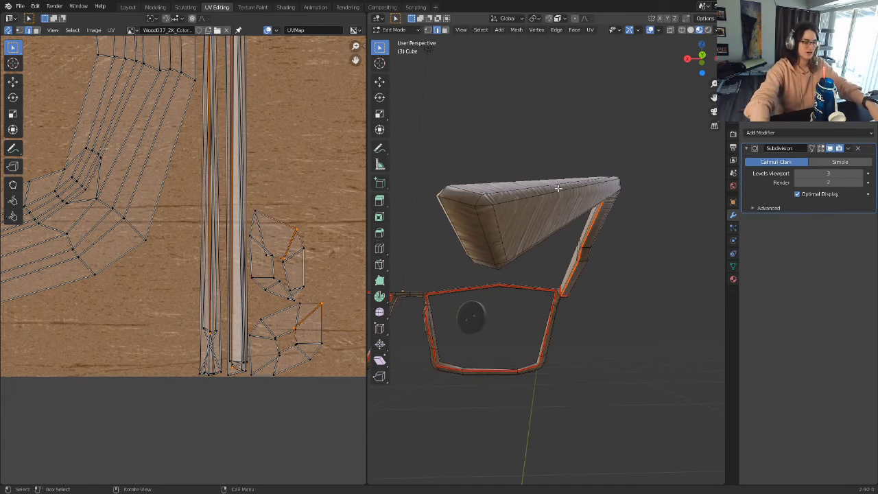
Step: Select the edge loops at the tips of both arms of the glasses
middle_click(496, 229)
left_click(496, 231)
middle_click_drag(496, 231, 553, 237)
scroll(554, 237, "down", 2)
scroll(583, 241, "up", 2)
middle_click_drag(626, 234, 610, 234, "shift")
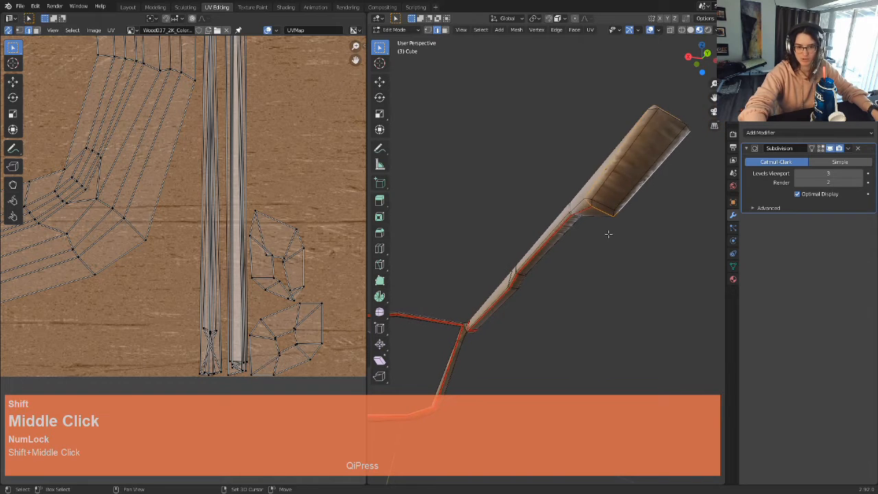
scroll(559, 225, "down", 1)
middle_click_drag(569, 231, 601, 269)
scroll(490, 277, "down", 2)
middle_click_drag(483, 242, 524, 237, "shift")
scroll(633, 218, "up", 4)
middle_click_drag(668, 217, 538, 181)
left_click(547, 210, "alt+shift")
Step: Check the selected loops at the arm tips and mark them as seams
scroll(519, 145, "up", 2)
middle_click_drag(520, 133, 539, 167, "shift")
scroll(539, 161, "down", 5)
key("ctrl+e")
left_click(517, 176)
Step: Select the entire glasses mesh and unwrap it again using the new arm and tip seams
scroll(540, 190, "down", 3)
middle_click_drag(539, 189, 614, 249)
scroll(613, 249, "down", 3)
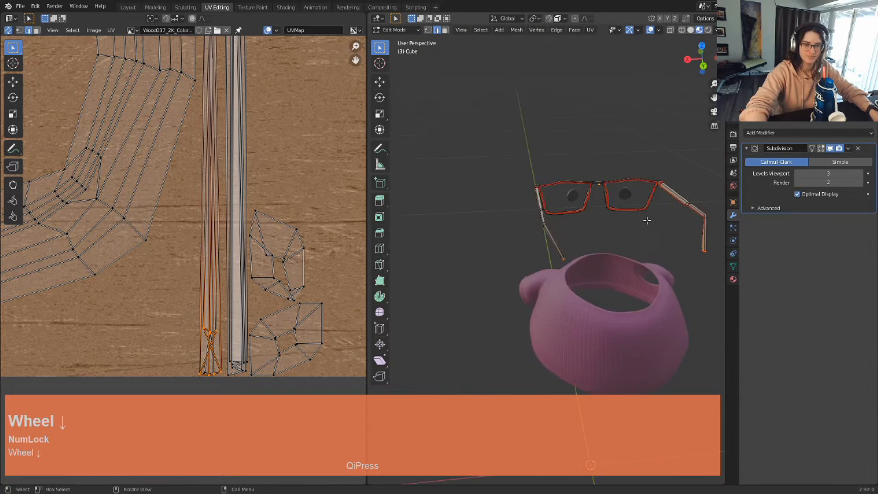
middle_click_drag(647, 219, 584, 243)
key("a")
key("u")
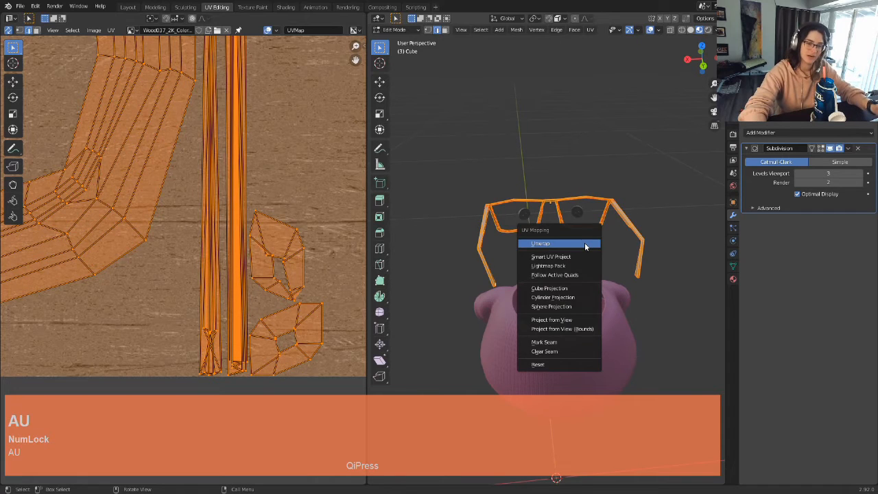
left_click(585, 245)
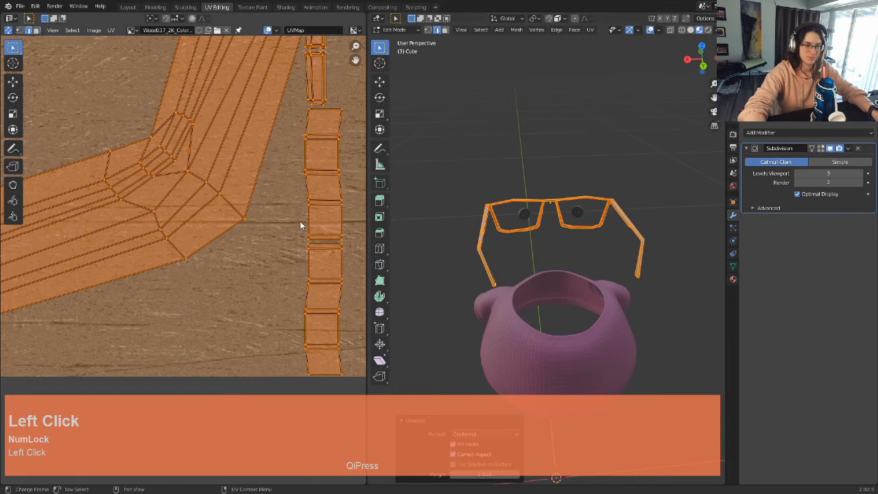
Step: Examine the new UV islands, sampling an edge of the small segmented strip and comparing the layout with the glasses
scroll(297, 221, "down", 3)
scroll(293, 212, "up", 2)
scroll(298, 214, "up", 4)
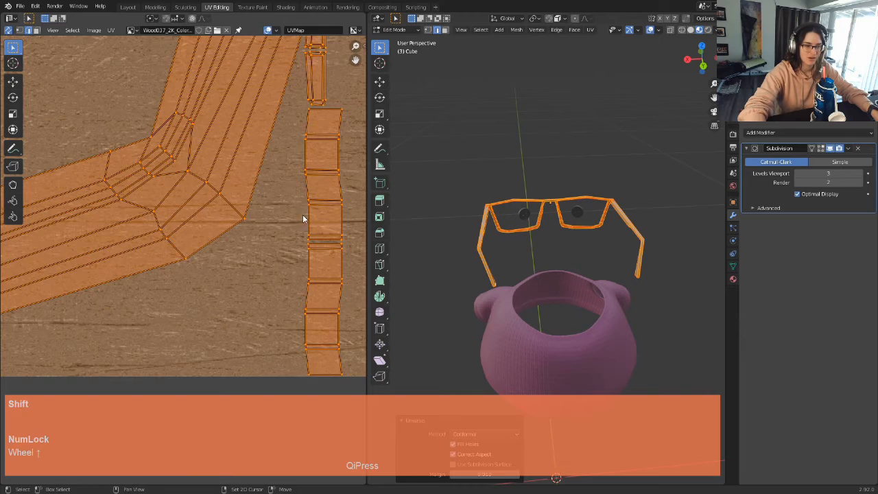
middle_click_drag(279, 225, 266, 234, "shift")
left_click(266, 235)
middle_click_drag(635, 194, 576, 203)
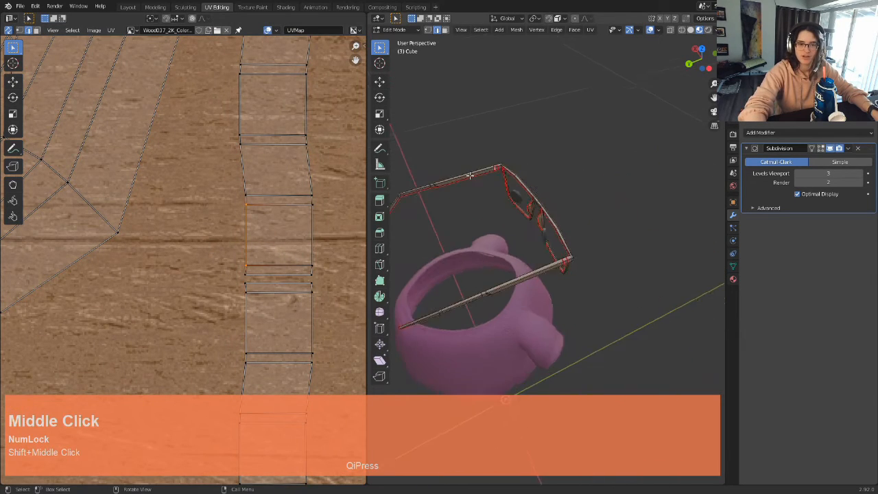
scroll(577, 203, "up", 2)
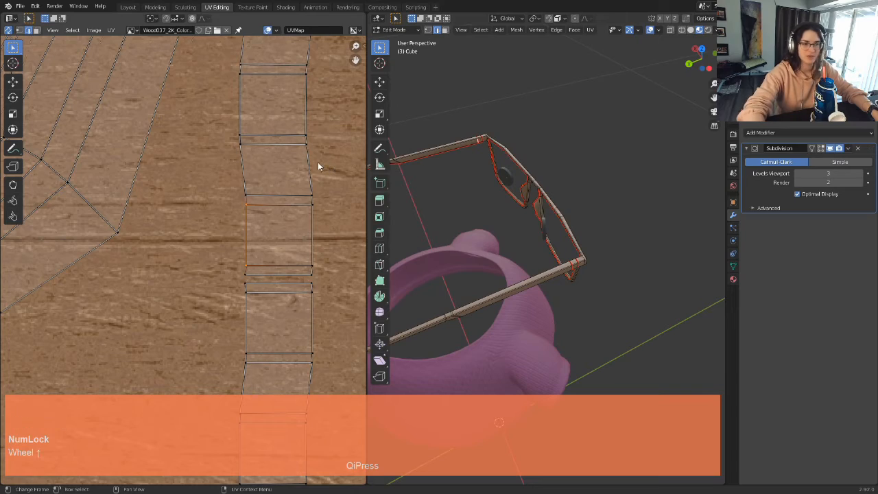
scroll(303, 165, "down", 6)
middle_click_drag(257, 184, 263, 243, "shift")
scroll(262, 244, "up", 3)
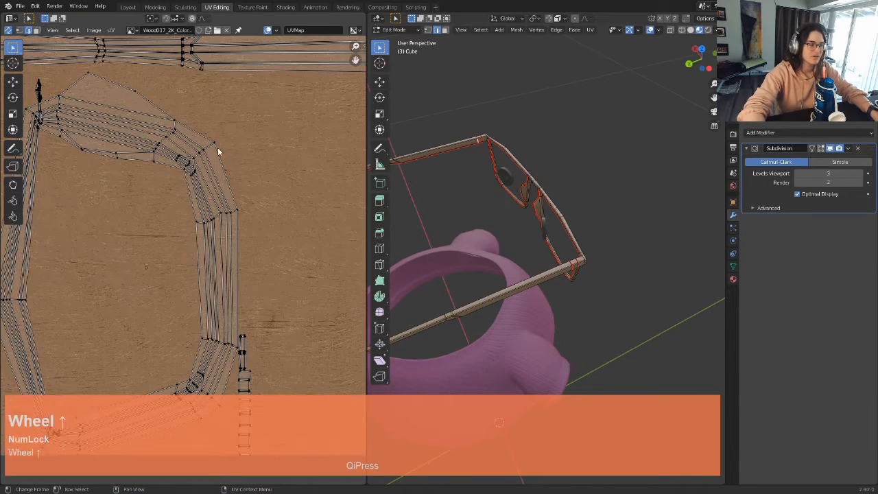
Step: Switch the UV selection to faces and select a lengthwise face strip to identify its arm on the model
middle_click_drag(215, 149, 242, 225)
left_click(37, 30)
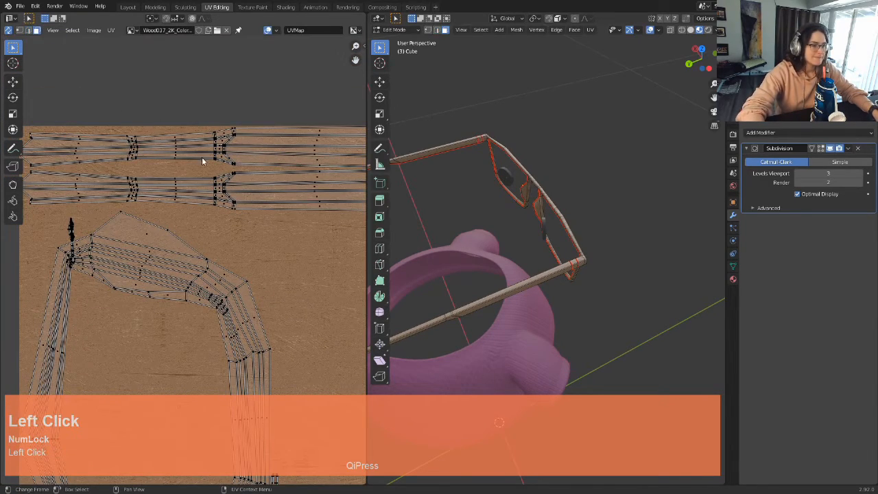
left_click(234, 187, "alt")
middle_click_drag(535, 274, 613, 273)
middle_click_drag(612, 274, 581, 209, "shift")
scroll(589, 218, "down", 1)
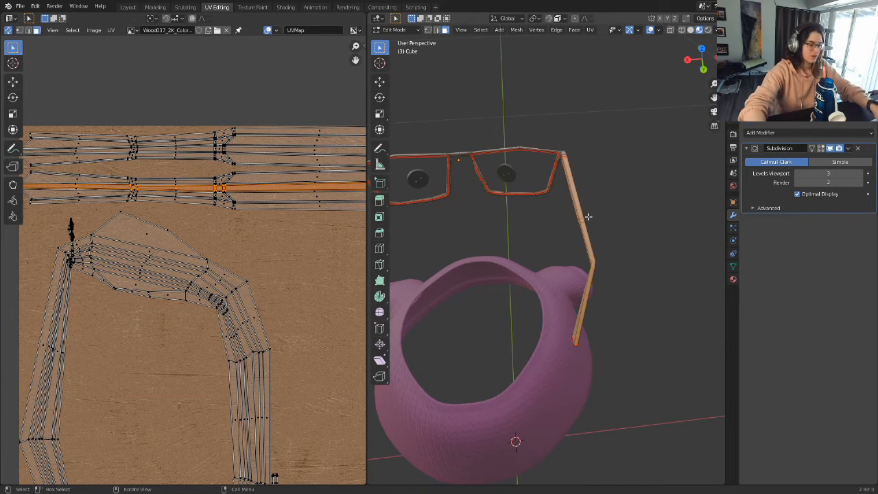
scroll(269, 223, "down", 2)
middle_click_drag(269, 223, 237, 235)
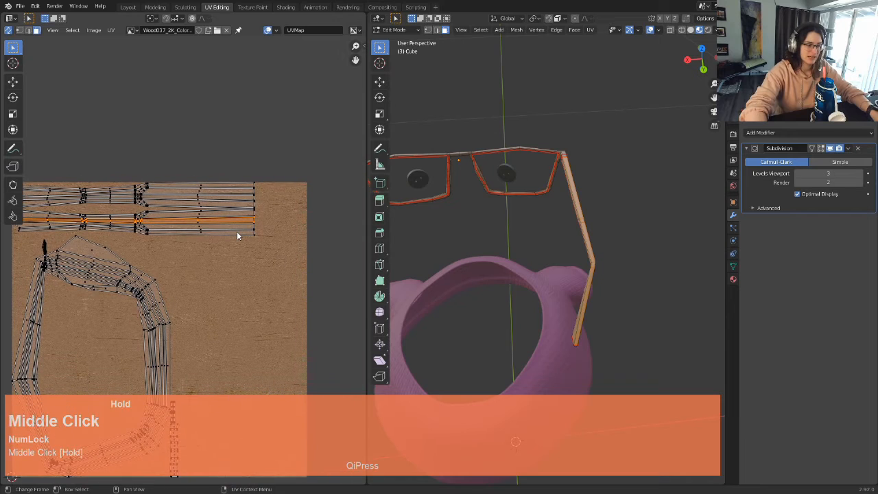
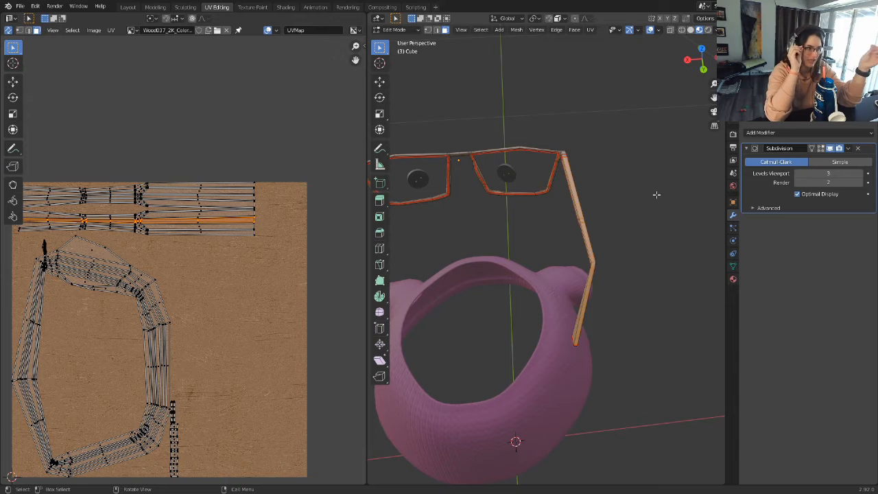
Step: Leave Edit Mode and inspect the wood grain along the arms and underside of the glasses
scroll(638, 187, "up", 2)
middle_click_drag(638, 188, 521, 164, "shift")
scroll(514, 188, "down", 2)
scroll(583, 219, "up", 3)
key("Tab")
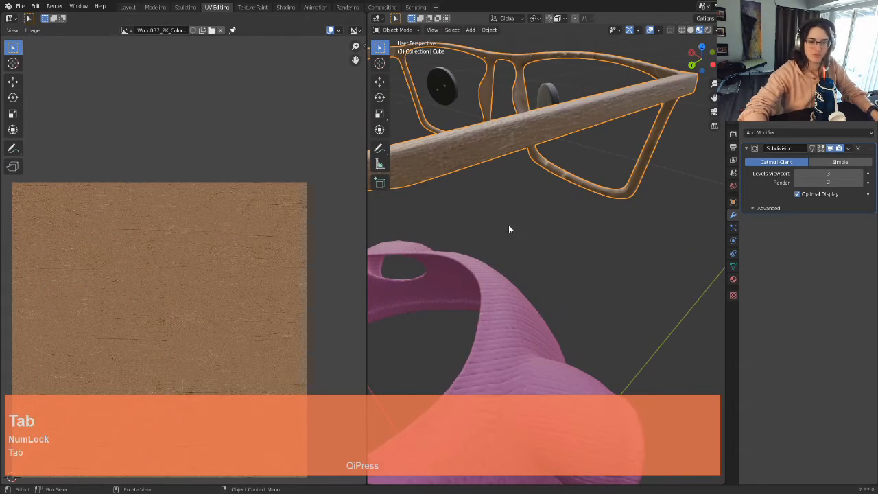
middle_click_drag(509, 226, 577, 193)
scroll(577, 193, "up", 3)
middle_click_drag(555, 133, 600, 198)
scroll(594, 175, "up", 2)
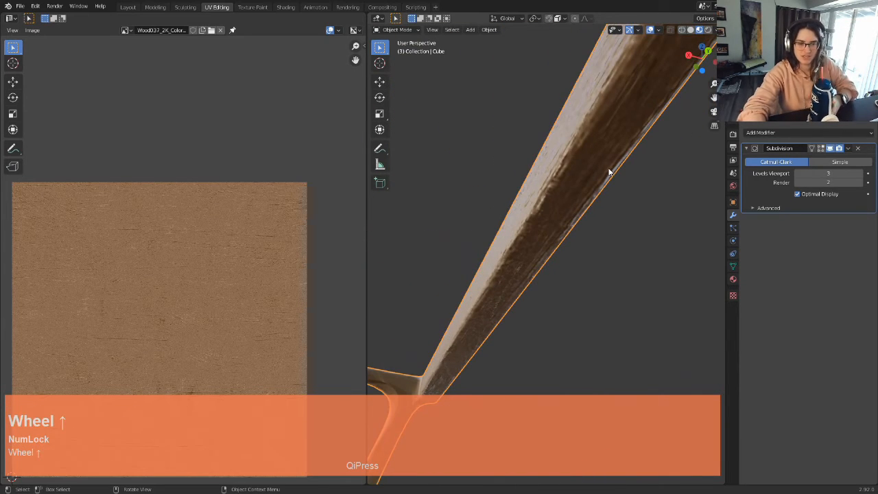
Step: Examine the wood grain along the arm's length and around the rims and nose bridge of the glasses
scroll(608, 172, "up", 2)
middle_click_drag(606, 173, 607, 210)
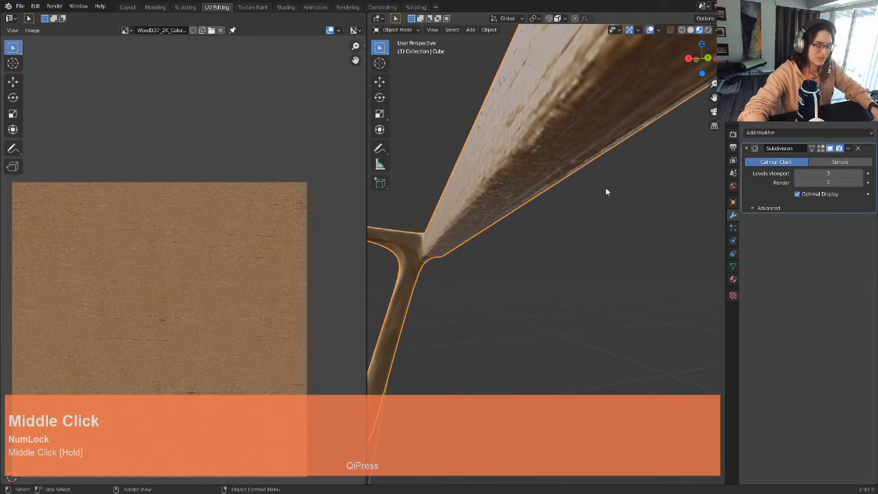
middle_click_drag(589, 99, 543, 133, "shift")
scroll(547, 153, "up", 2)
scroll(543, 133, "down", 3)
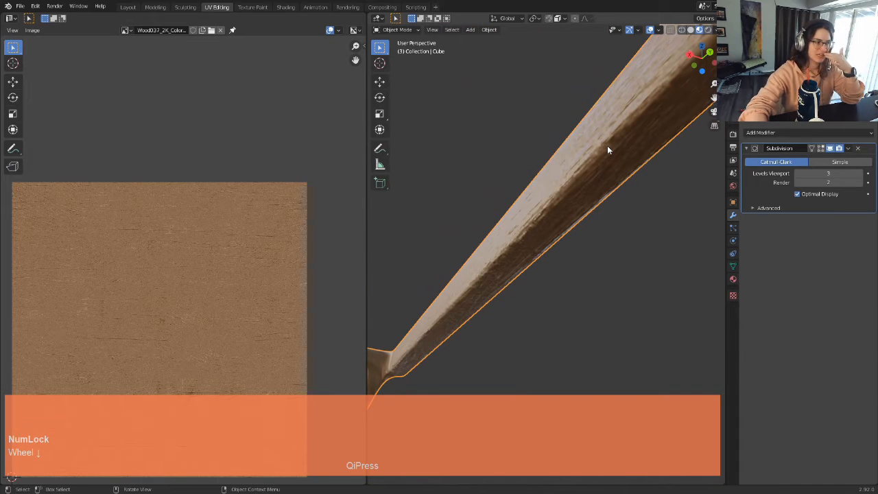
scroll(608, 141, "down", 1)
middle_click_drag(607, 142, 566, 223)
scroll(587, 166, "down", 3)
scroll(563, 223, "down", 5)
middle_click_drag(524, 266, 513, 306, "shift")
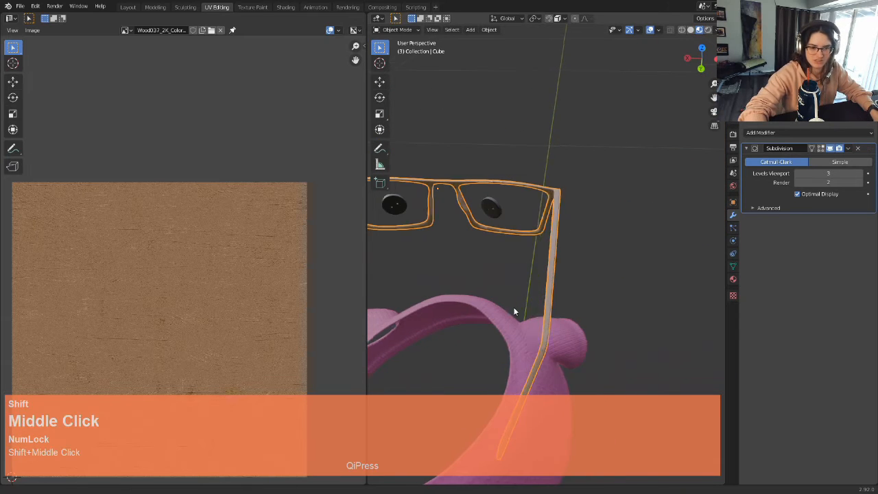
scroll(578, 240, "down", 3)
mouse_move(578, 241)
middle_mouse_down()
mouse_move(559, 281)
mouse_move(588, 274)
mouse_move(572, 265)
mouse_move(549, 274)
mouse_move(569, 233)
middle_mouse_up()
scroll(568, 113, "up", 4)
scroll(516, 221, "up", 3)
middle_click_drag(516, 222, 580, 235)
scroll(584, 230, "down", 2)
middle_click_drag(581, 267, 490, 200)
scroll(631, 240, "down", 2)
scroll(579, 282, "up", 3)
Step: Enter Edit Mode on the glasses and switch to edge selection to work on the nose bridge
key("Tab")
scroll(623, 239, "down", 2)
middle_click_drag(577, 249, 578, 209)
scroll(619, 291, "up", 2)
scroll(608, 251, "down", 3)
scroll(588, 256, "up", 4)
middle_click_drag(516, 228, 505, 220)
scroll(506, 199, "down", 2)
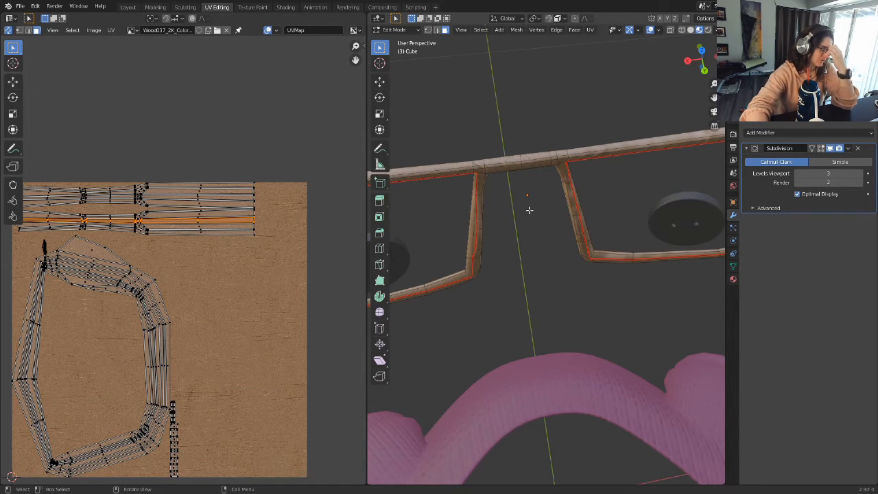
scroll(520, 191, "up", 2)
left_click(437, 30)
middle_click_drag(540, 127, 549, 95)
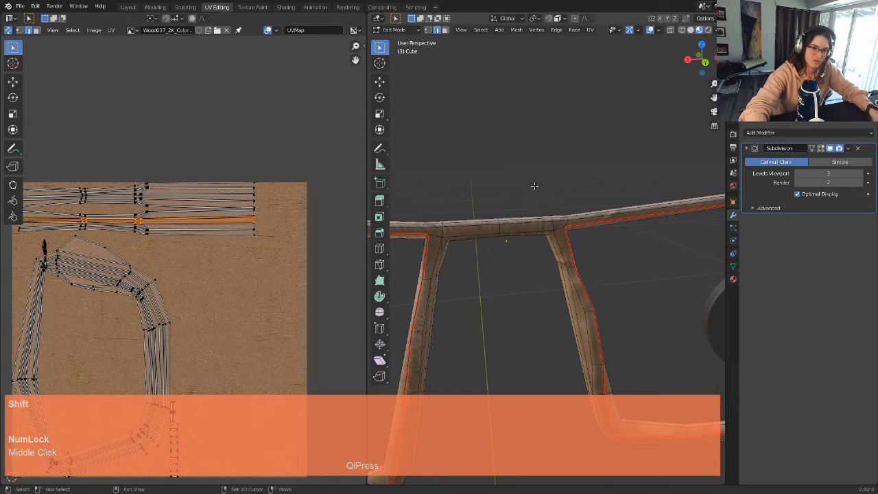
scroll(567, 318, "up", 4, "shift")
middle_click_drag(564, 321, 598, 297, "shift")
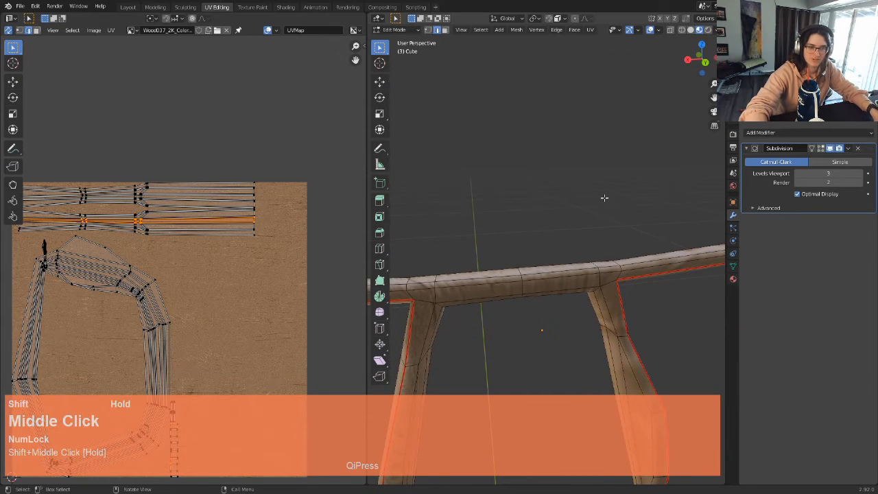
Step: Select the lower edges across the back of the nose bridge and mark them as a seam joining both rims
left_click(582, 284)
key("grave")
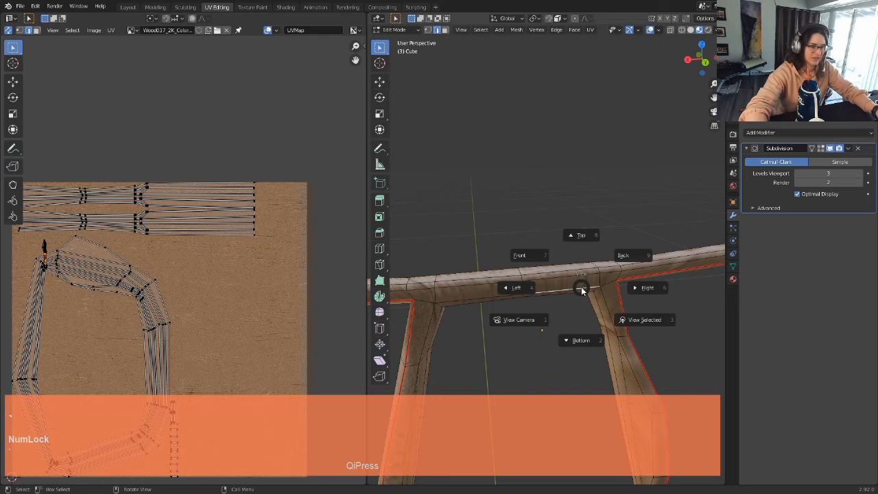
left_click(636, 317)
scroll(636, 318, "down", 2)
middle_click_drag(636, 317, 439, 237, "shift")
left_click(434, 235, "shift")
scroll(638, 230, "down", 2)
left_click(657, 227, "shift")
scroll(642, 223, "down", 2)
key("ctrl+e")
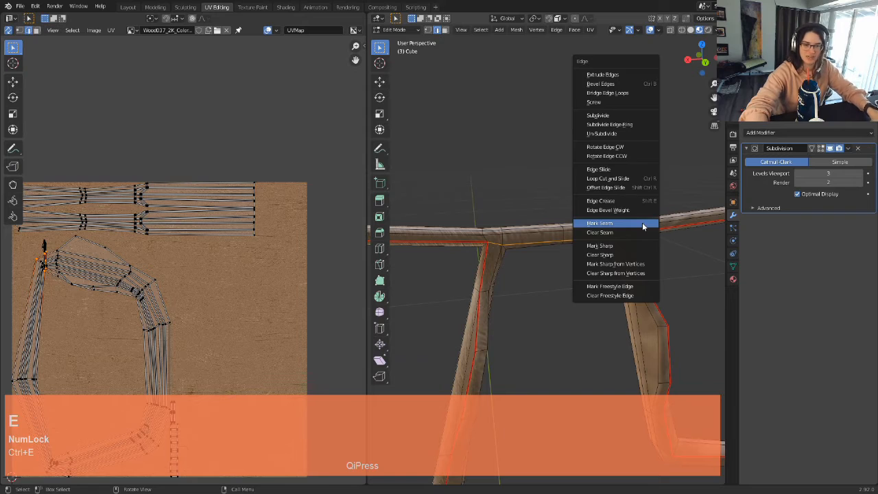
left_click(637, 225)
Step: Select the entire glasses mesh and unwrap it again with the nose bridge seam
key("a")
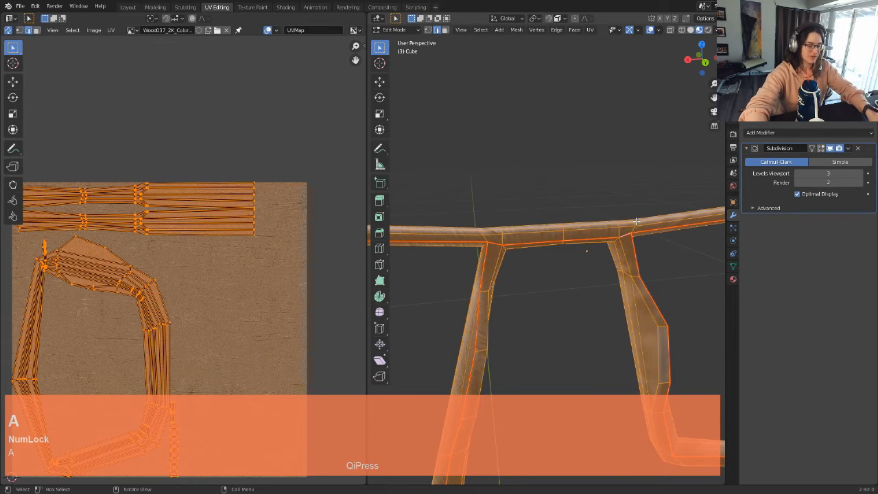
key("u")
left_click(615, 226)
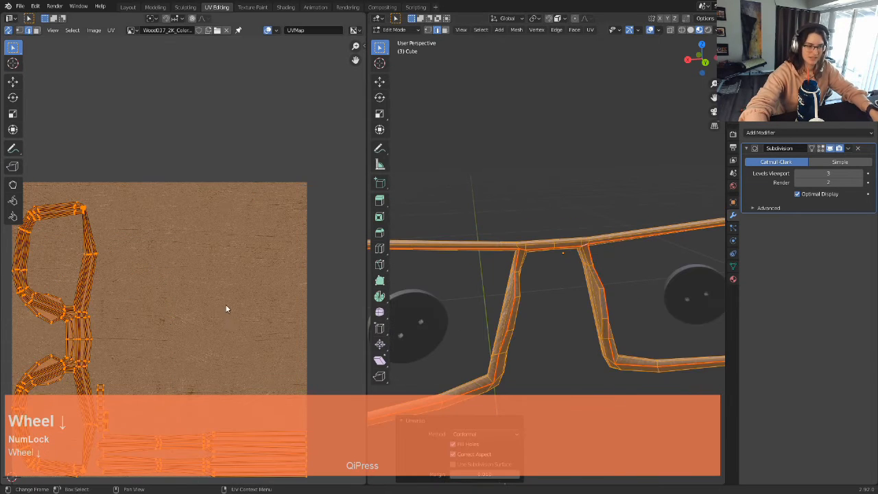
Step: Examine the unwrapped rim and bridge islands and compare their layout with the glasses model
scroll(205, 284, "down", 3)
middle_click_drag(194, 310, 226, 295, "shift")
scroll(550, 275, "down", 3)
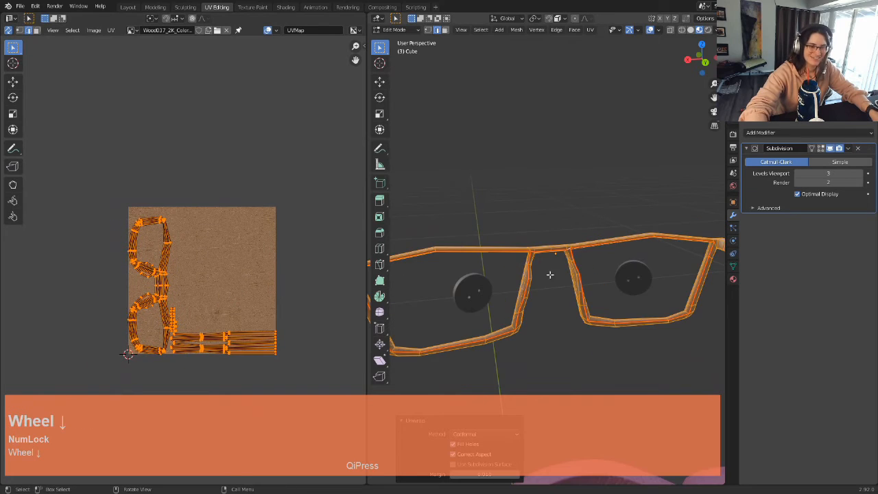
middle_click_drag(589, 271, 549, 295)
scroll(196, 279, "up", 4)
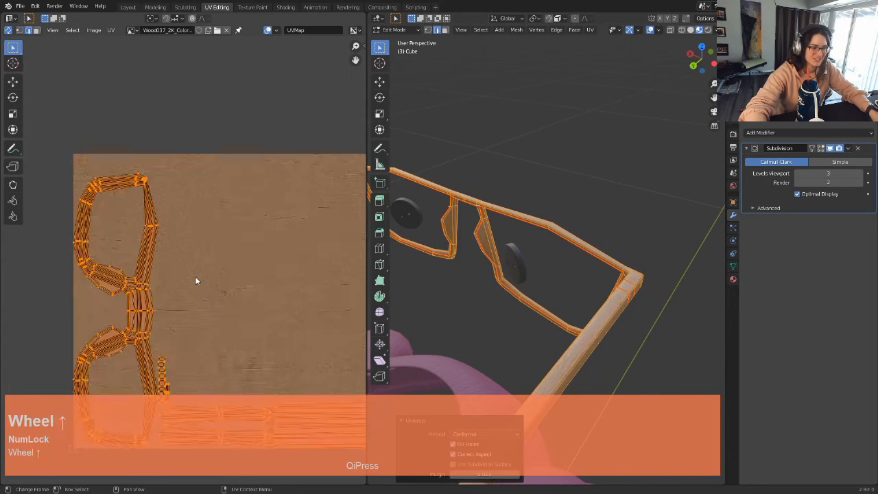
middle_click_drag(192, 304, 224, 216, "shift")
scroll(204, 212, "up", 5)
scroll(241, 178, "down", 2)
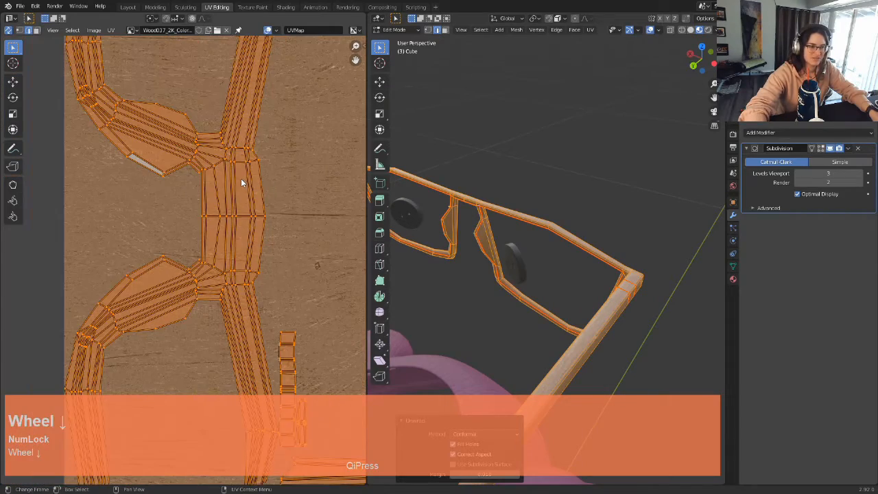
middle_click_drag(507, 261, 424, 225)
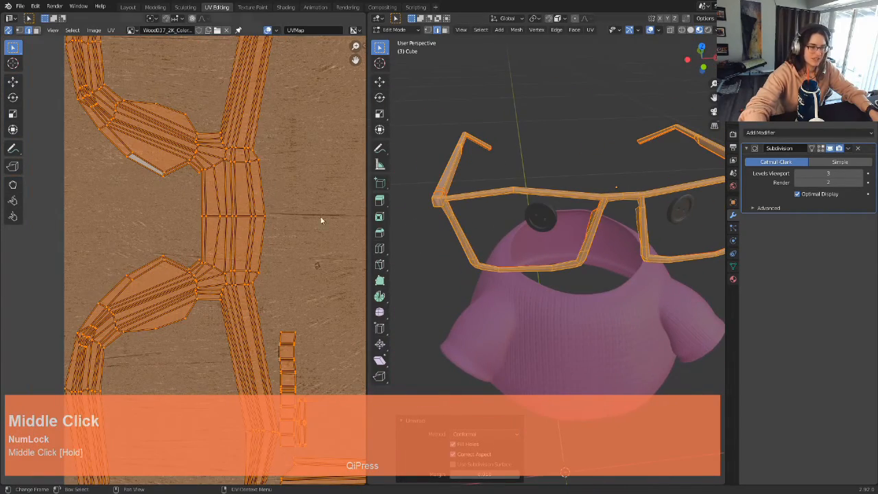
scroll(240, 168, "down", 3)
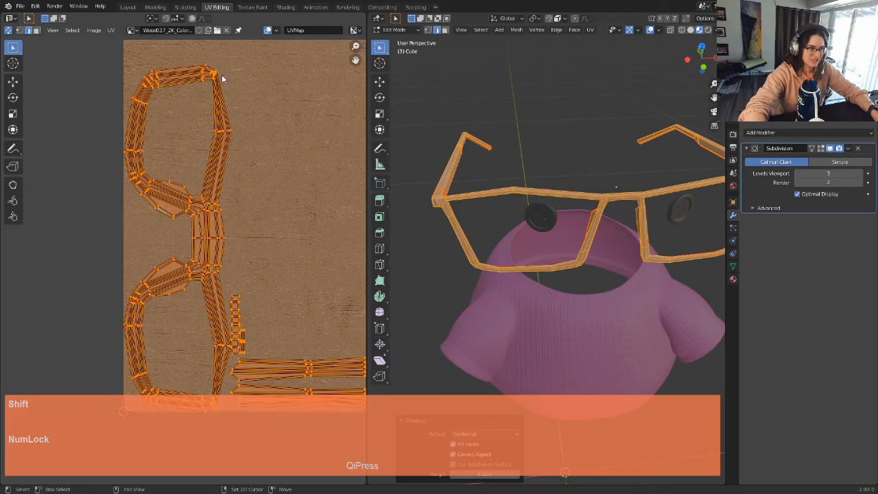
Step: Examine the crowded UV faces at the outer corner of the upper rim island
middle_click_drag(221, 74, 216, 157, "shift")
scroll(216, 157, "up", 5)
middle_click_drag(232, 117, 184, 320, "shift")
middle_click_drag(255, 62, 239, 264, "shift")
scroll(240, 263, "up", 5)
scroll(218, 269, "up", 3)
middle_click_drag(243, 162, 268, 201, "shift")
scroll(242, 236, "up", 3)
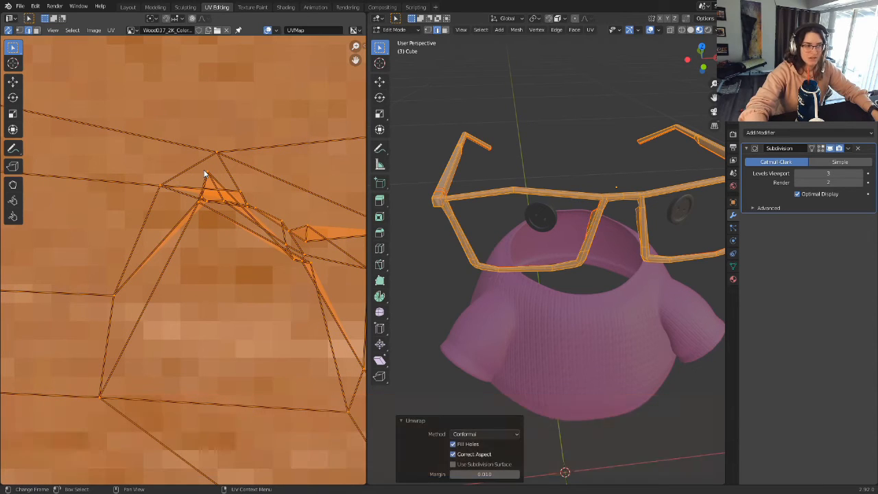
Step: Examine the seams where the arm meets the rim on the model and compare them with the rim's UV corner
middle_click_drag(489, 215, 538, 216)
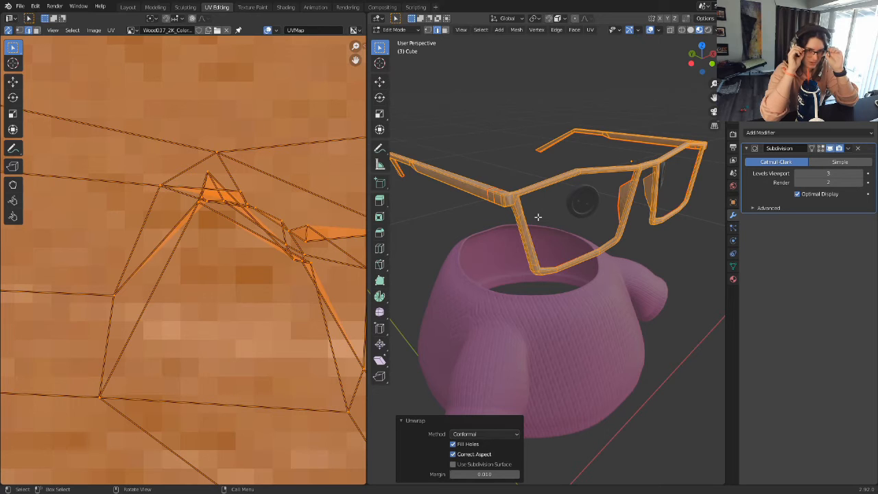
scroll(553, 197, "up", 2)
middle_click_drag(551, 198, 661, 204)
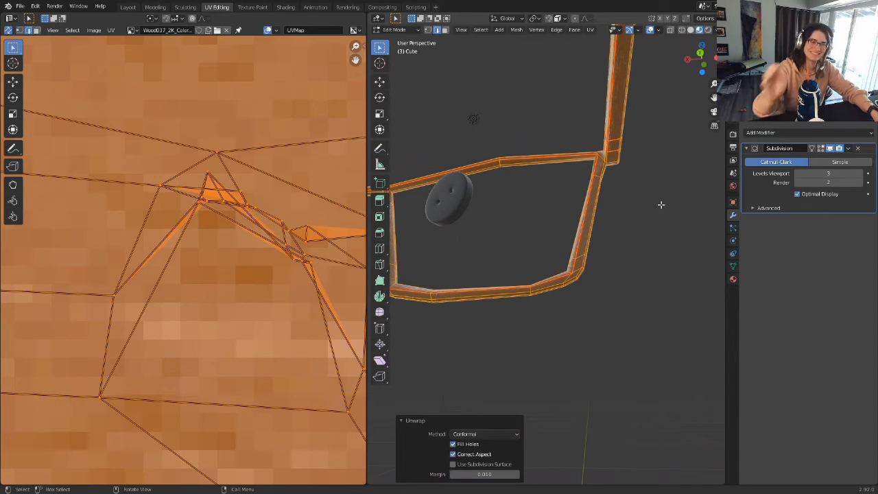
scroll(580, 157, "up", 2)
middle_click_drag(581, 157, 561, 254)
scroll(560, 255, "up", 2)
mouse_move(520, 200)
middle_mouse_down("shift")
mouse_move(536, 259)
mouse_move(553, 220)
mouse_move(533, 197)
middle_mouse_up("shift")
middle_click_drag(582, 181, 516, 270)
middle_click_drag(575, 310, 626, 287)
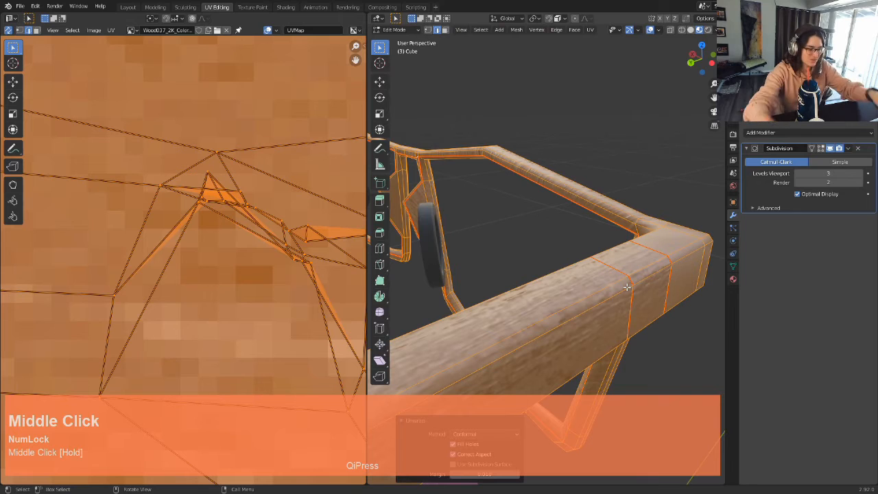
scroll(584, 241, "down", 1)
scroll(167, 302, "down", 1)
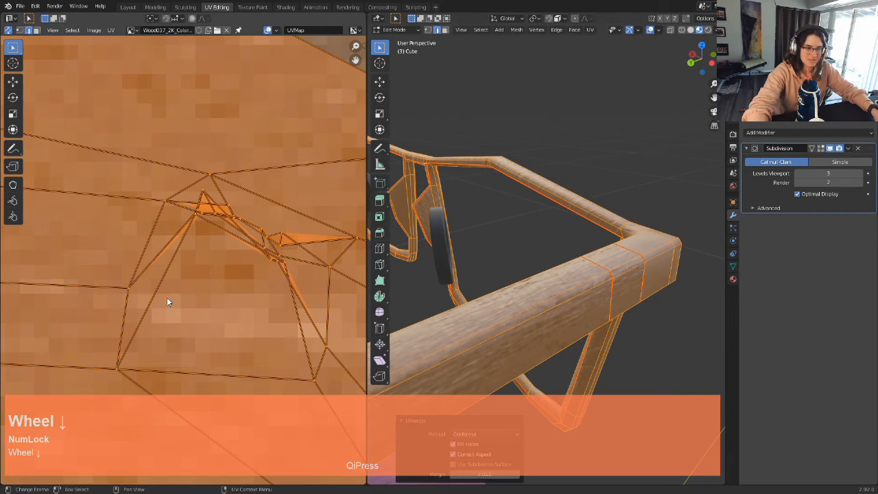
mouse_move(597, 275)
middle_mouse_down()
mouse_move(634, 292)
mouse_move(600, 279)
middle_mouse_up()
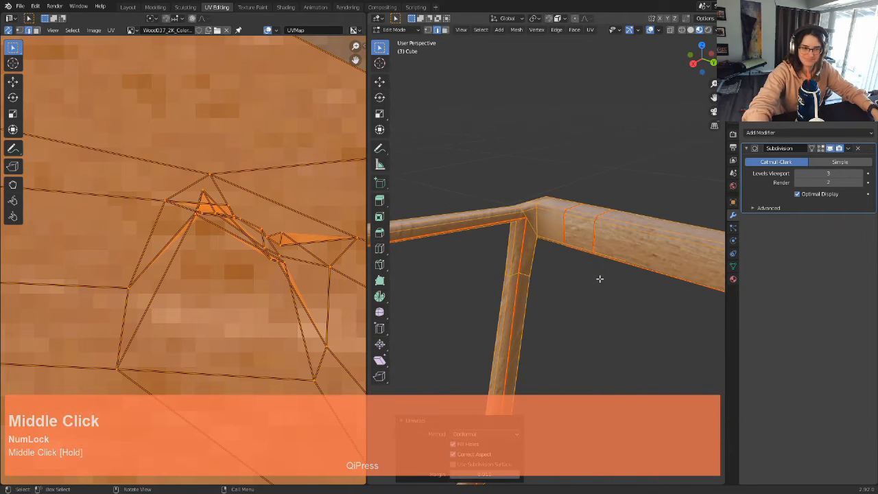
scroll(594, 272, "down", 5)
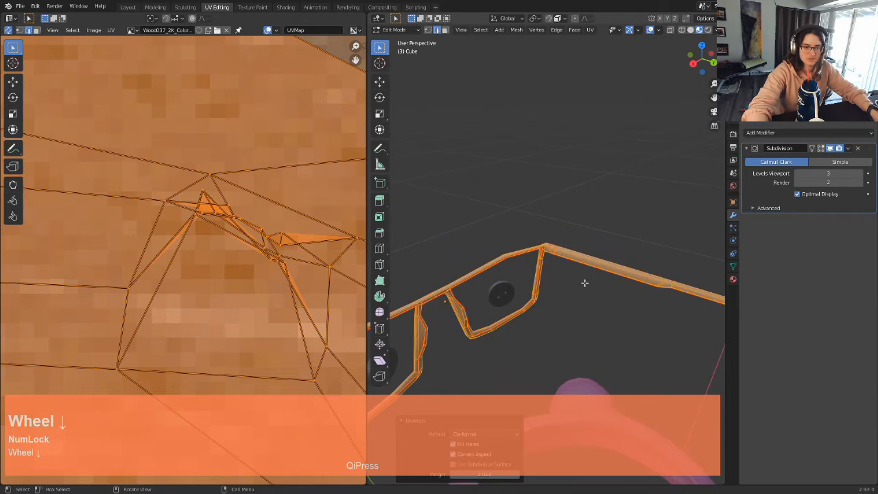
middle_click_drag(559, 290, 543, 347, "shift")
middle_click_drag(552, 274, 553, 268, "shift")
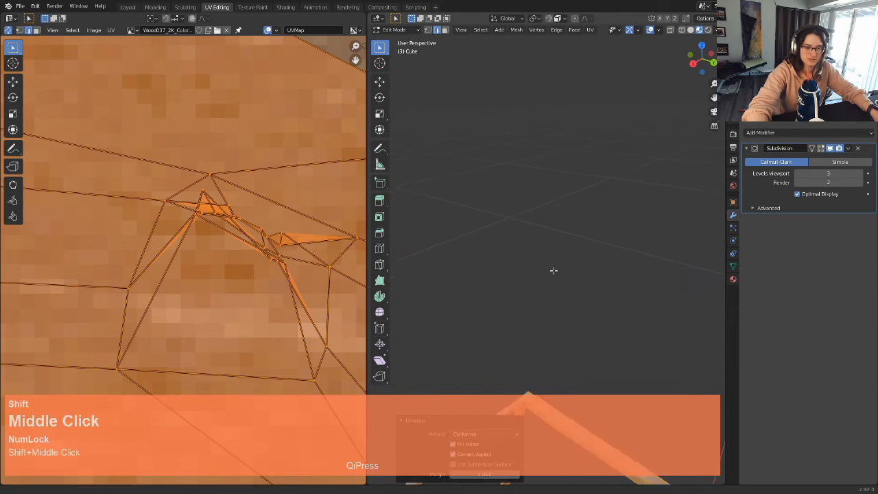
scroll(551, 304, "up", 2)
middle_click_drag(551, 304, 562, 136, "shift")
scroll(241, 236, "down", 4)
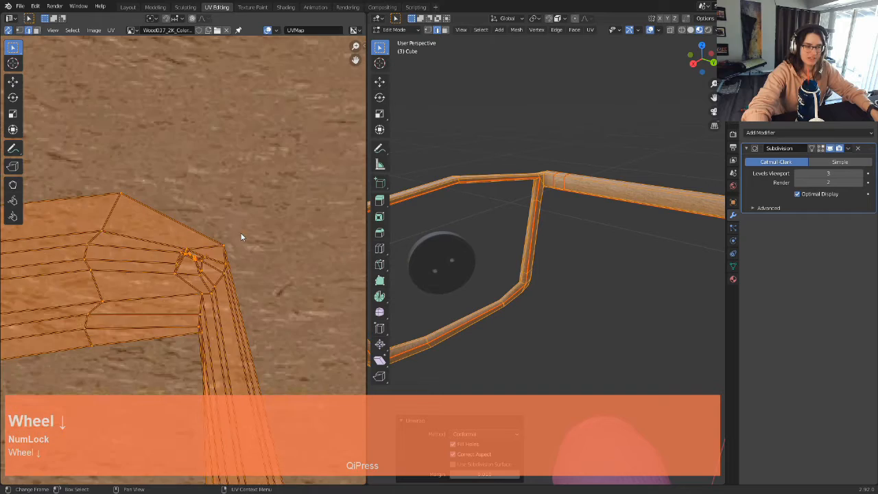
middle_click_drag(225, 265, 222, 172, "shift")
scroll(225, 220, "down", 4)
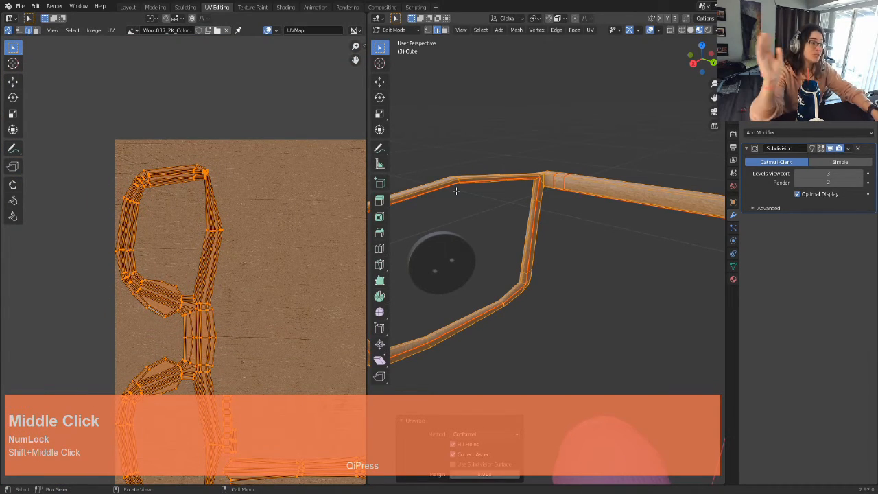
Step: Leave Edit Mode and apply all transforms to the glasses
key("Tab")
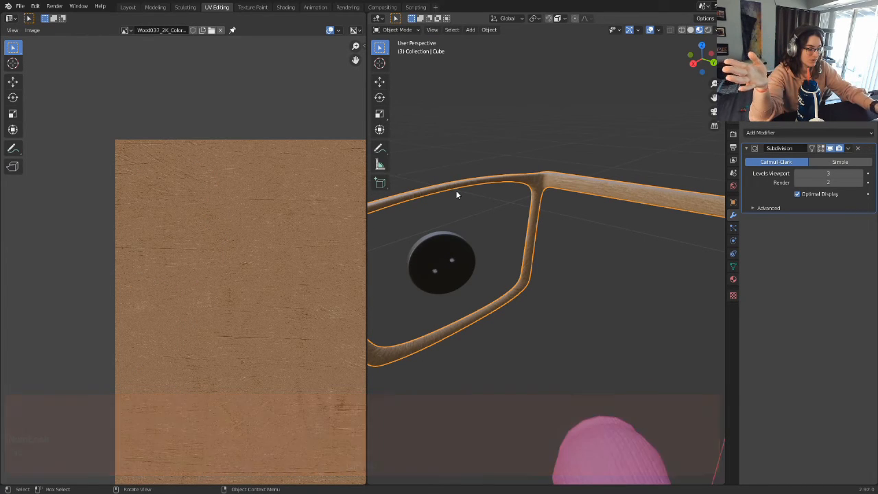
key("ctrl+a")
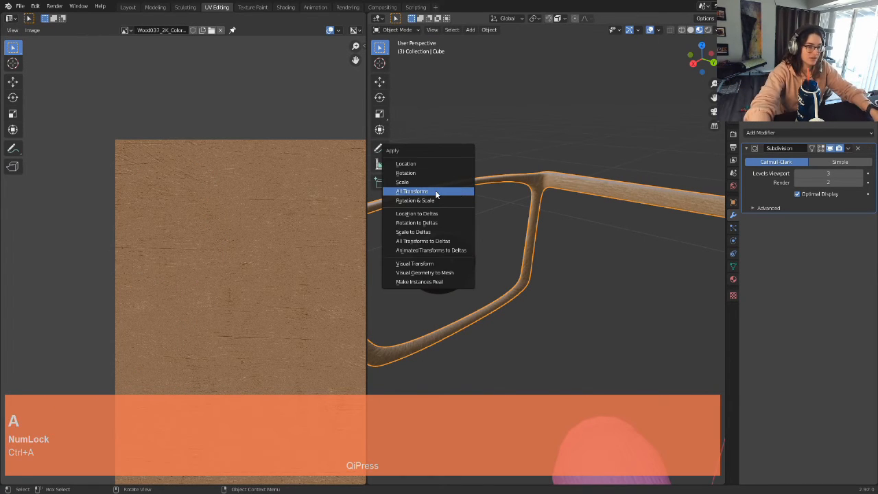
left_click(436, 192)
Step: Return to Edit Mode and unwrap the glasses again with the applied transforms
key("Tab")
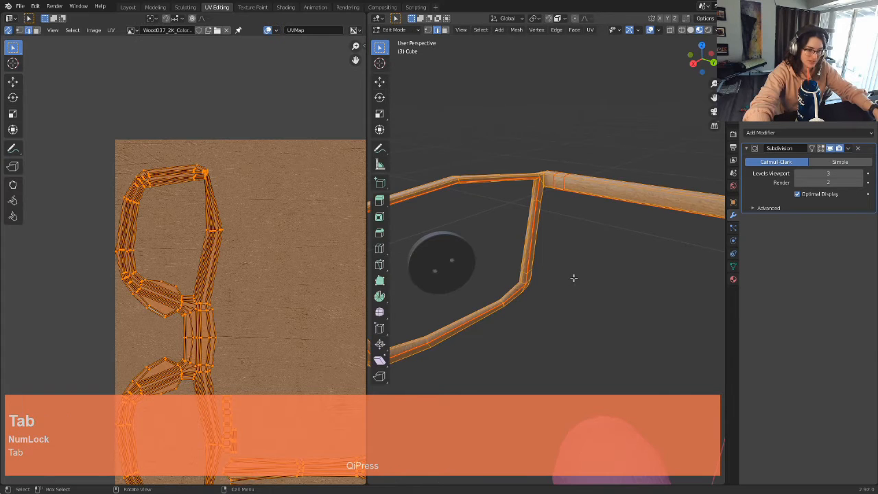
key("u")
left_click(553, 263)
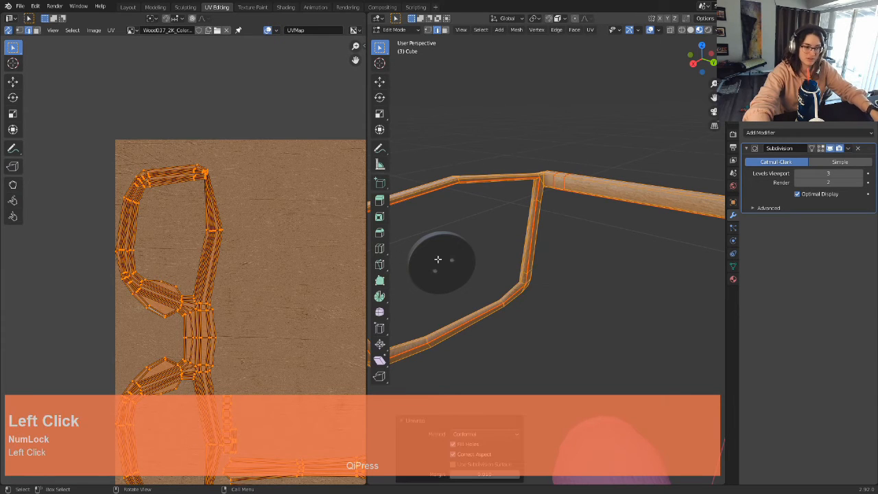
scroll(269, 226, "down", 2)
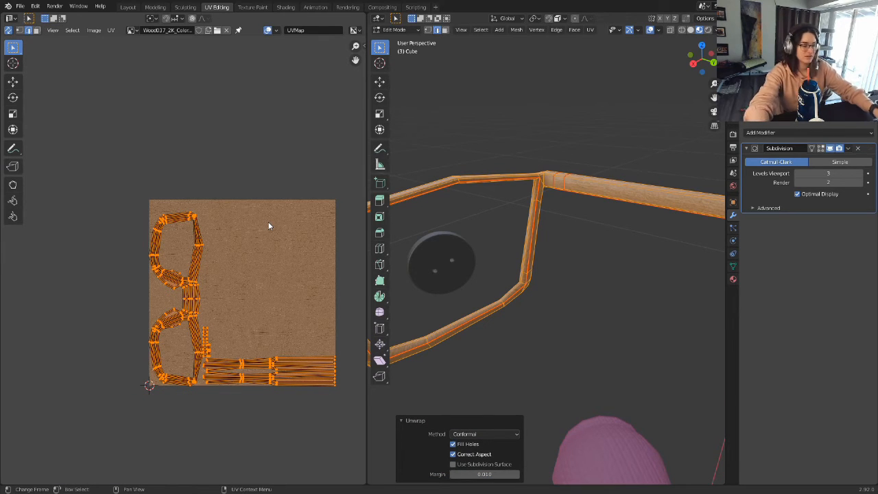
middle_click_drag(579, 166, 506, 173)
scroll(544, 150, "up", 2)
scroll(559, 333, "up", 3)
scroll(506, 173, "up", 2)
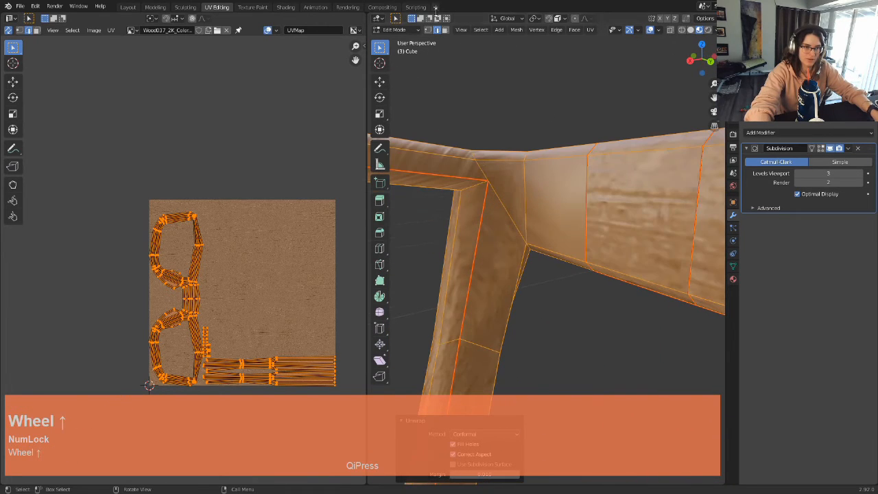
left_click(480, 170)
left_click(542, 159, "shift")
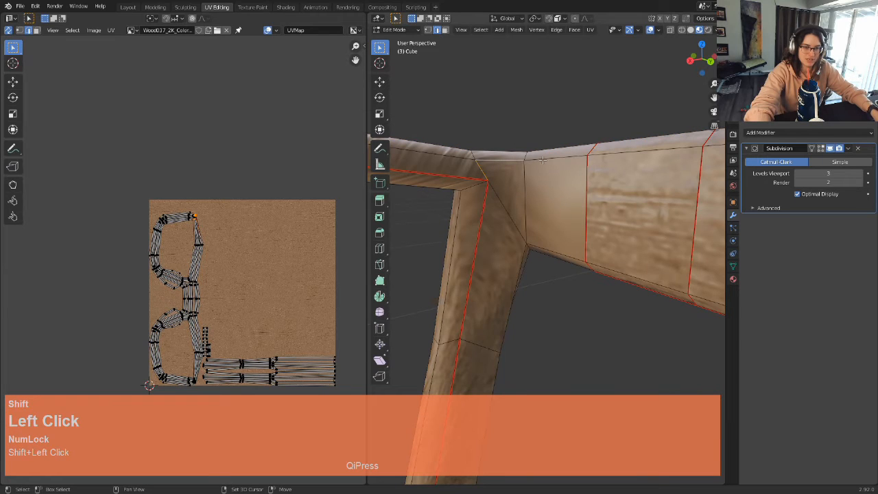
scroll(555, 162, "down", 1)
middle_click_drag(544, 217, 514, 213)
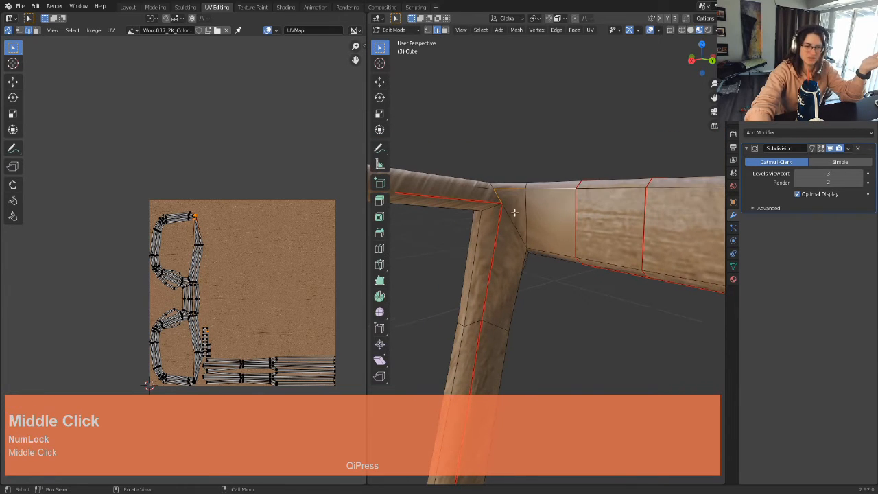
mouse_move(529, 211)
middle_mouse_down()
mouse_move(620, 261)
mouse_move(661, 260)
mouse_move(516, 212)
middle_mouse_up()
Step: Mark the diagonal edges at the rim corners and the adjoining lower hinge edges as seams on both sides of the glasses
left_click(540, 253)
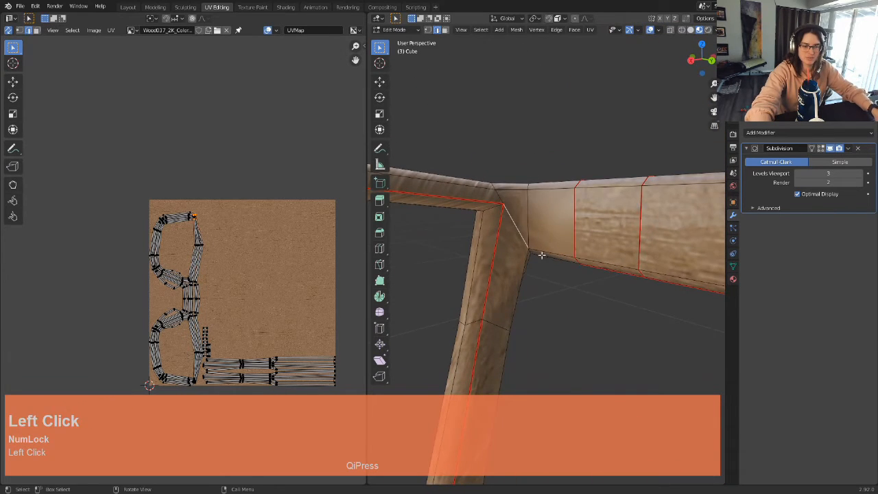
middle_click_drag(541, 252, 574, 252)
left_click(575, 252, "shift")
scroll(575, 251, "down", 2)
scroll(575, 252, "down", 5)
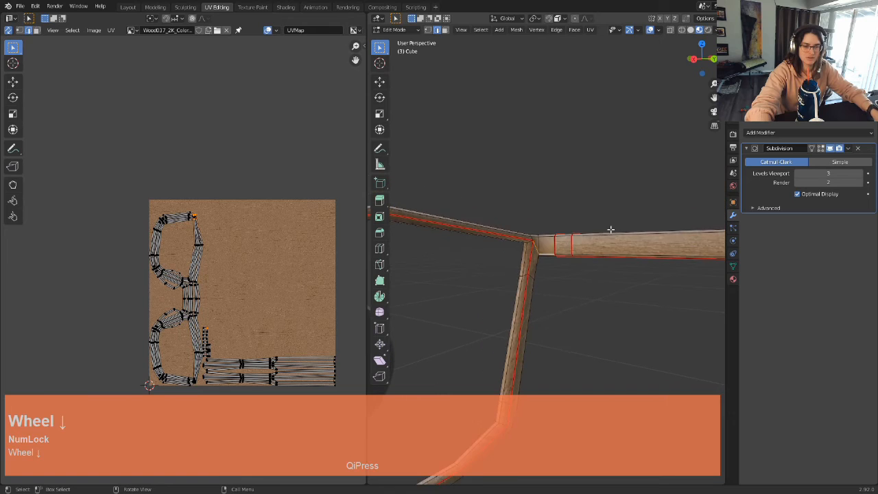
middle_click_drag(611, 235, 584, 249)
scroll(641, 231, "up", 4)
middle_click_drag(678, 250, 556, 253)
left_click(609, 204, "shift")
scroll(569, 275, "up", 2)
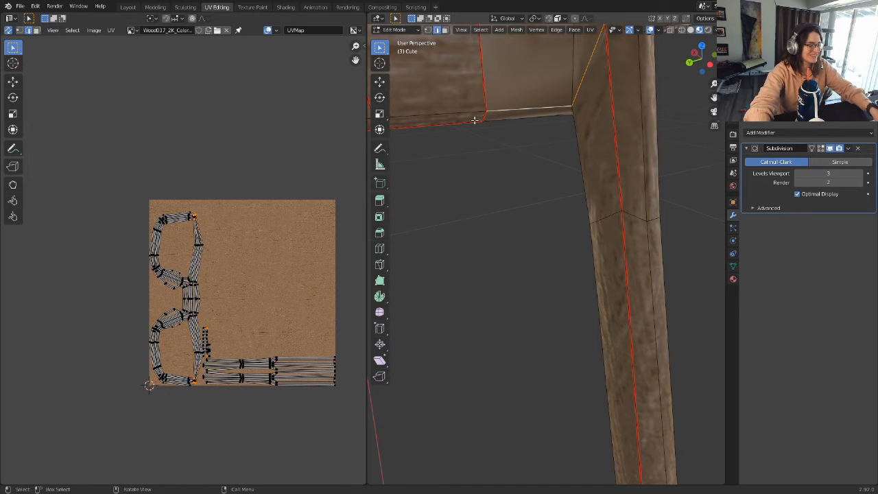
middle_click_drag(525, 136, 524, 197)
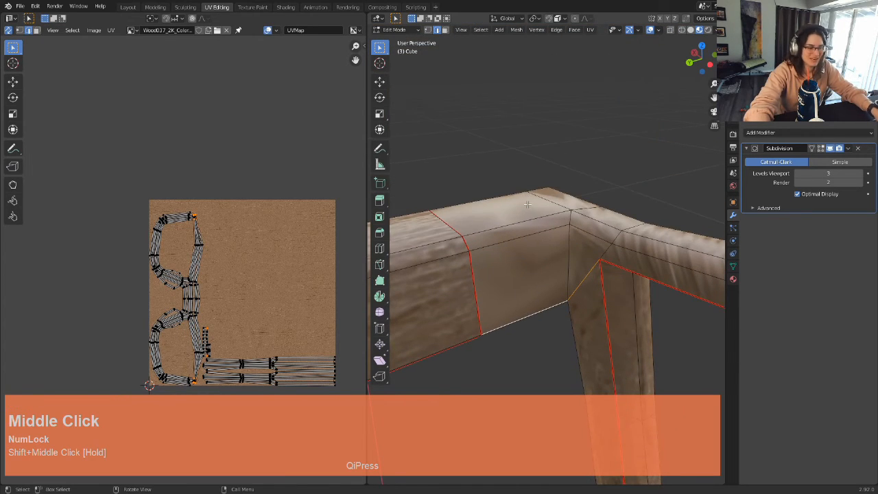
key("ctrl+e")
left_click(545, 204)
Step: Clear the seam from the lower edges of the arm, along the short hinge segment and the long segment behind it
scroll(560, 257, "down", 3)
scroll(561, 256, "up", 3)
middle_click_drag(549, 294, 528, 187)
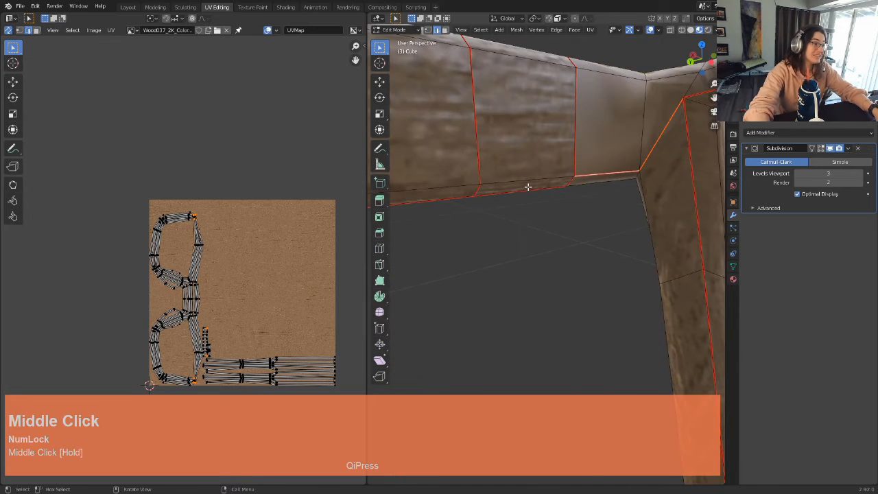
left_click(514, 192)
left_click(456, 196, "shift")
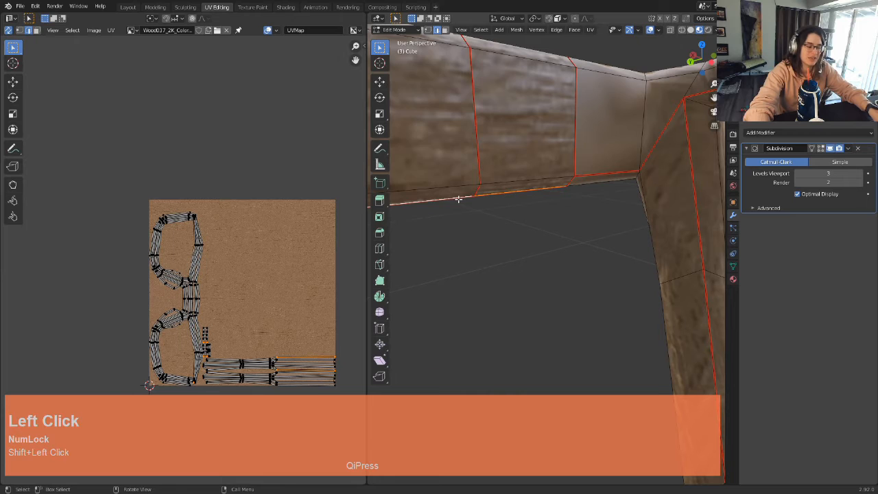
key("ctrl+e")
left_click(447, 208)
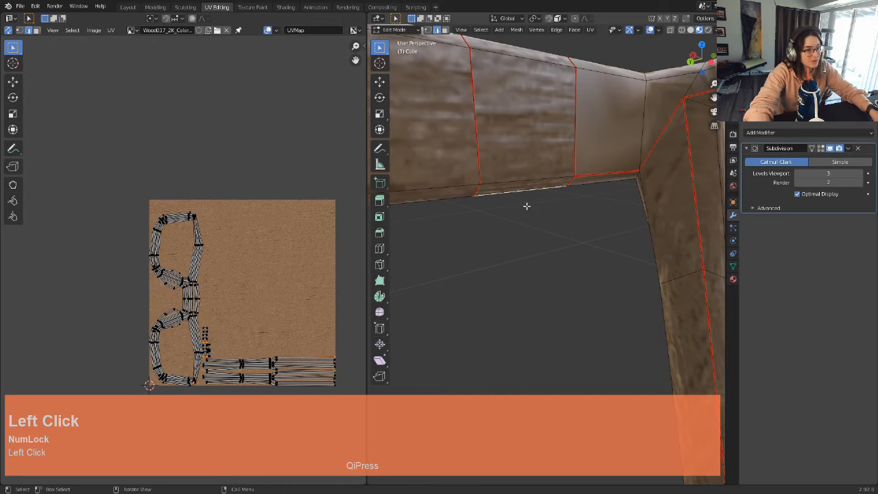
scroll(527, 206, "down", 4)
middle_click_drag(553, 263, 569, 245)
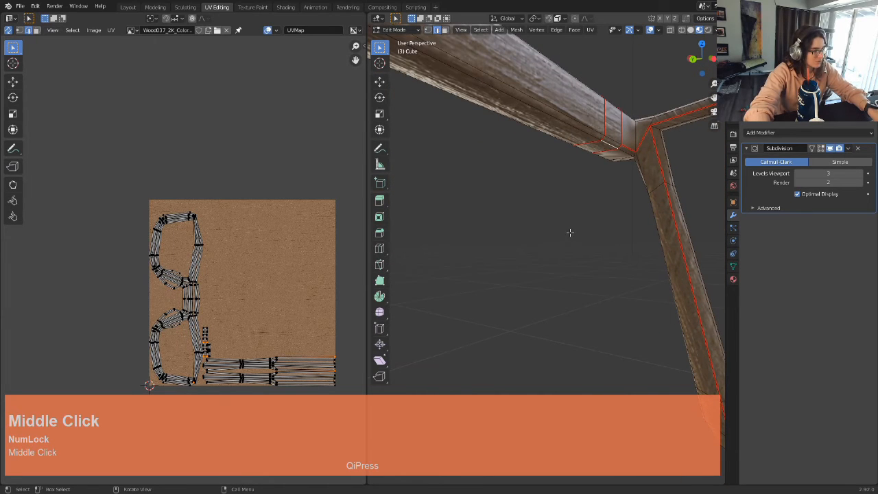
scroll(567, 204, "down", 3)
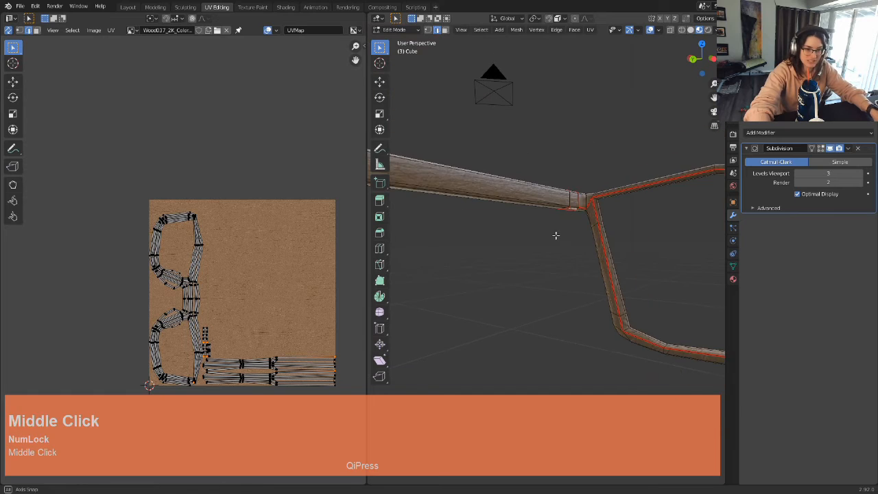
scroll(553, 241, "up", 2)
key("ctrl+z")
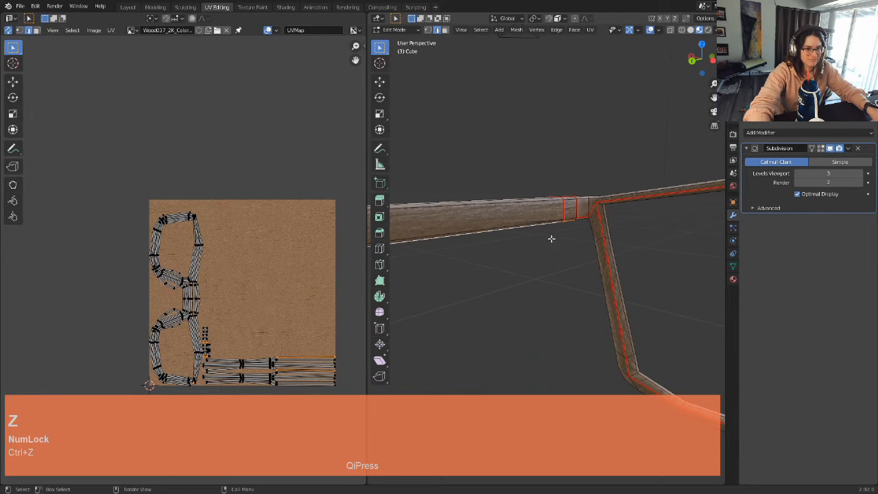
Step: Examine the wood grain around the hinge corner in Object Mode, then return to Edit Mode
scroll(549, 241, "down", 2)
middle_click_drag(550, 240, 551, 259)
key("Tab")
scroll(572, 239, "down", 2)
scroll(594, 250, "up", 2)
scroll(570, 268, "up", 2)
scroll(568, 259, "up", 2)
key("Tab")
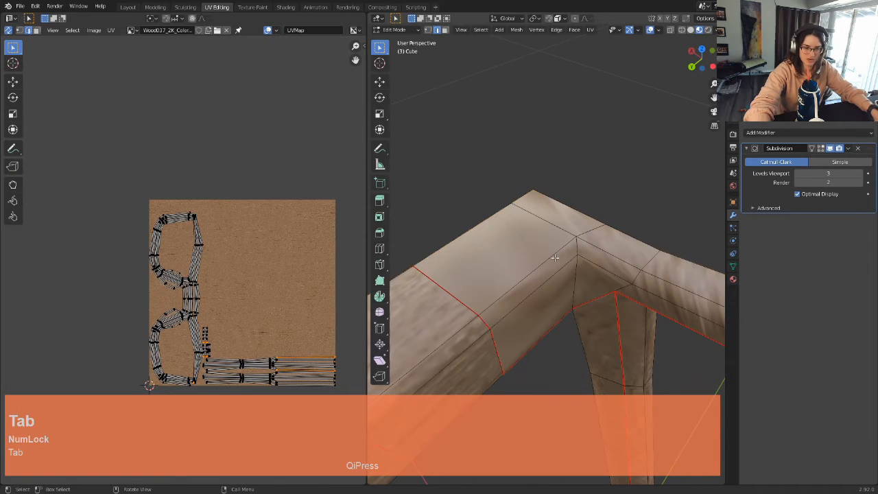
Step: Select the whole glasses mesh and unwrap it with the revised hinge seams
key("a")
key("u")
left_click(559, 259)
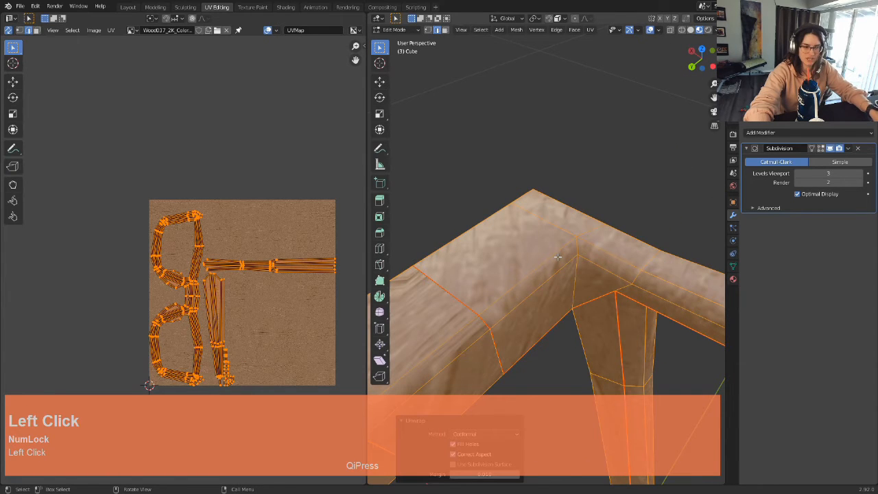
Step: Examine how the wood grain runs across the hinge corner and along the arm, with and without the mesh edges shown
middle_click_drag(591, 258, 599, 217)
scroll(633, 275, "up", 2)
key("Tab")
key("Tab")
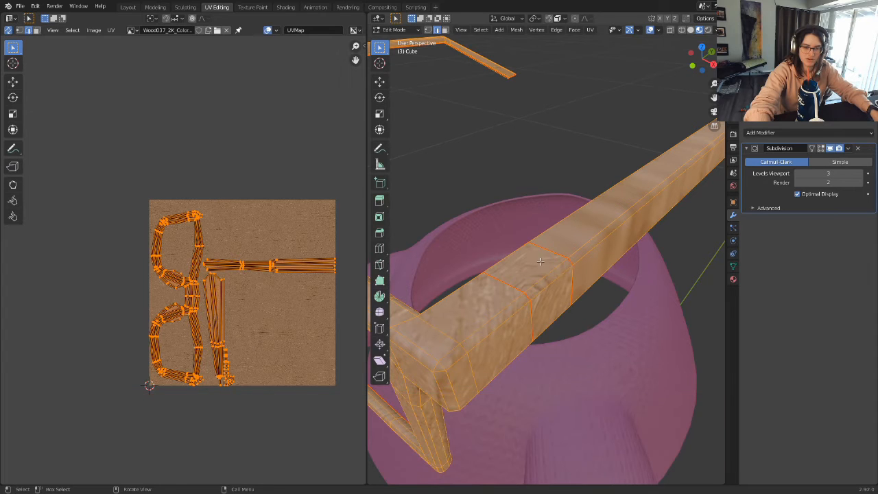
key("Tab")
scroll(524, 306, "down", 2)
middle_click_drag(525, 306, 559, 276, "shift")
scroll(543, 288, "up", 2)
scroll(653, 222, "down", 3)
middle_click_drag(653, 222, 560, 227)
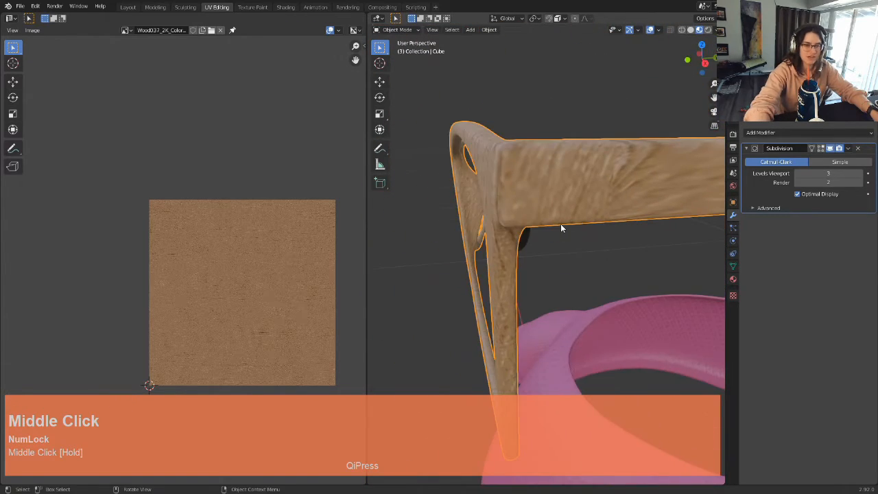
Step: Compare the new UV islands with the model and examine the grain on the front of the rim
key("Tab")
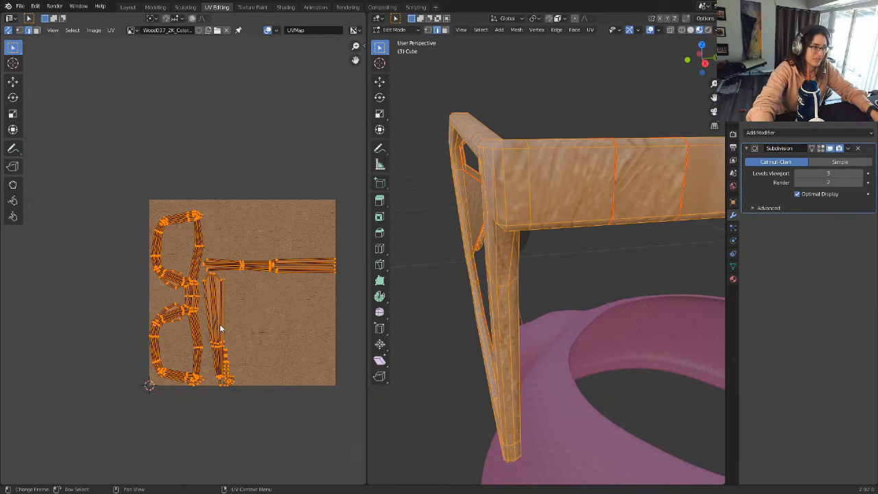
middle_click_drag(439, 240, 622, 206)
middle_click_drag(468, 326, 604, 197)
key("Tab")
scroll(585, 269, "down", 3)
middle_click_drag(585, 269, 627, 292)
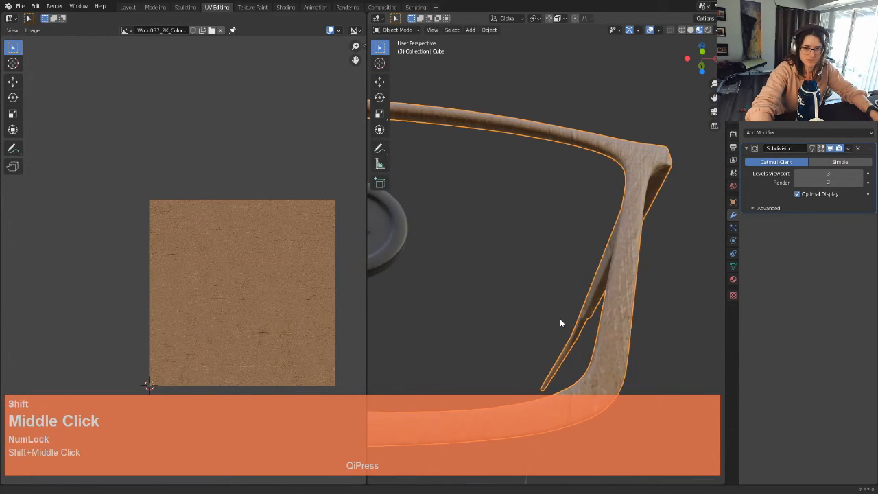
middle_click_drag(551, 324, 642, 301, "shift")
middle_click_drag(530, 281, 543, 206)
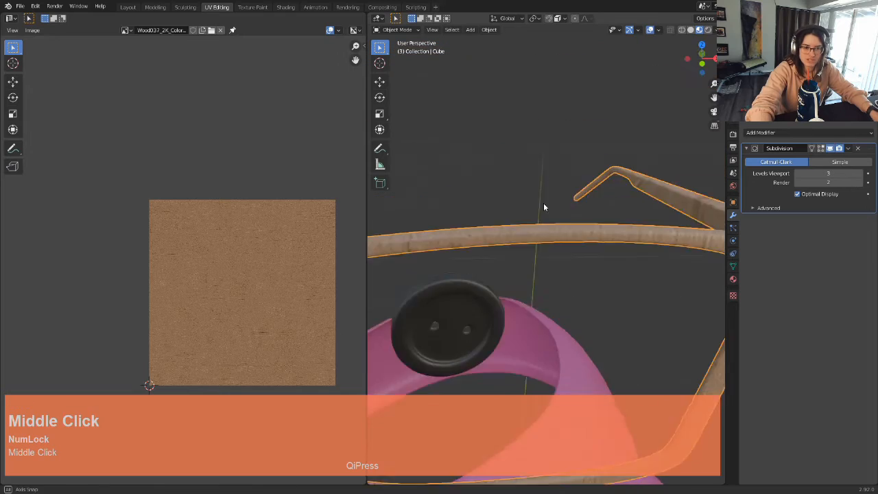
Step: Examine the wood grain on the upper rims, the bridge and the inner side of the glasses
scroll(546, 254, "up", 2)
middle_click_drag(547, 254, 672, 176)
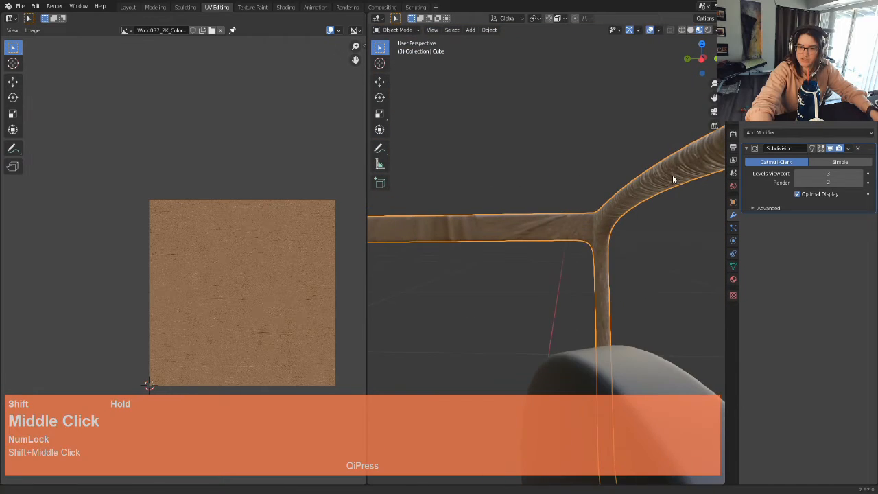
scroll(576, 255, "up", 2)
middle_click_drag(576, 254, 627, 224)
scroll(641, 237, "down", 2)
scroll(515, 268, "down", 3)
scroll(522, 271, "down", 2)
middle_click_drag(527, 273, 521, 249)
scroll(520, 249, "up", 3)
middle_click_drag(568, 224, 537, 266, "shift")
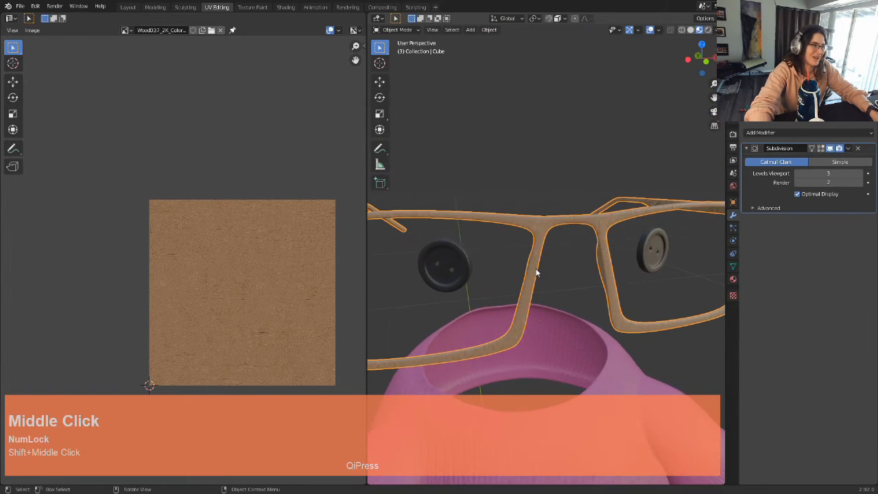
Step: Return to Edit Mode, select the entire glasses mesh and unwrap it again
key("Tab")
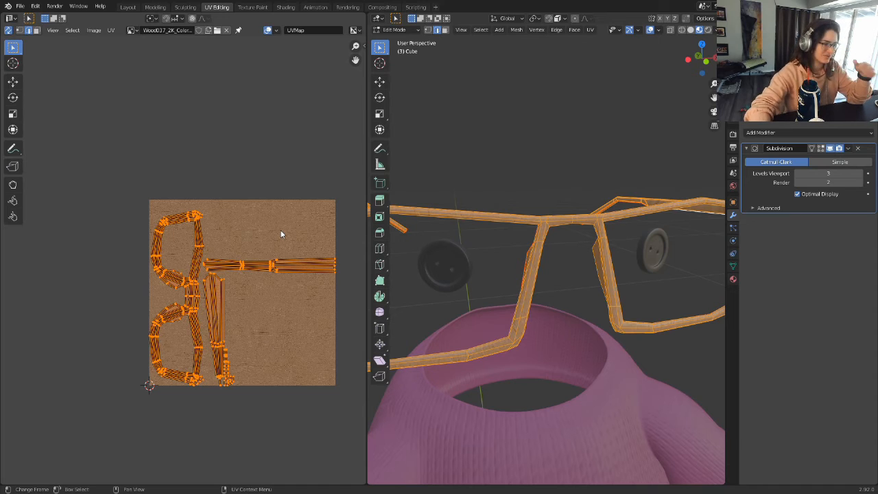
key("a")
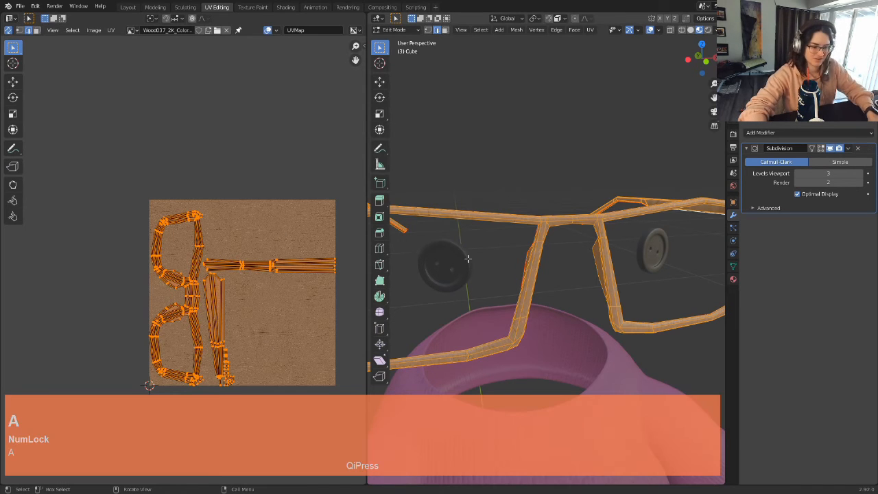
scroll(555, 254, "down", 2)
middle_click_drag(588, 280, 564, 271)
key("a")
key("u")
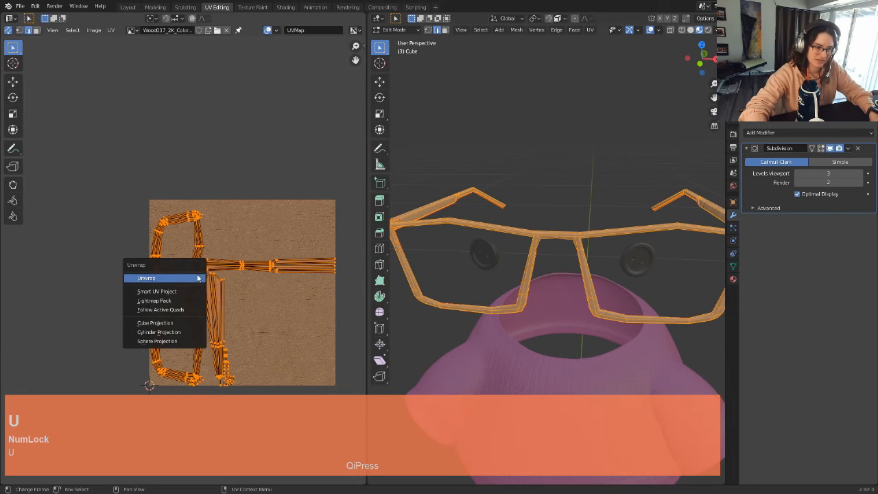
left_click(199, 277)
key("a")
key("u")
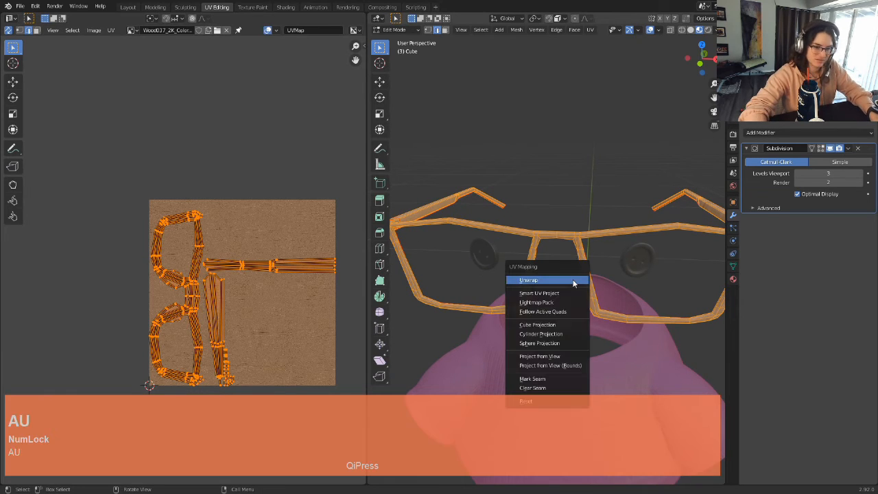
left_click(564, 281)
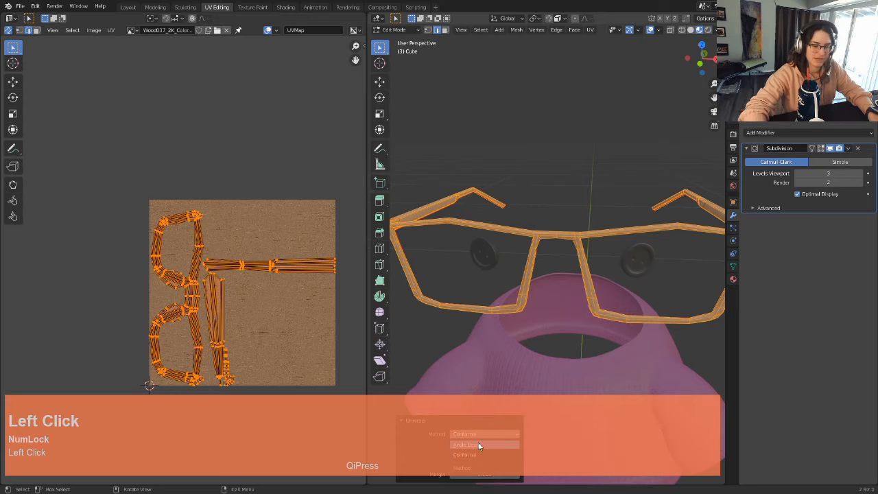
Step: Try the Angle Based unwrap method and examine the resulting rim and arm islands
left_click(479, 446)
scroll(231, 294, "up", 4)
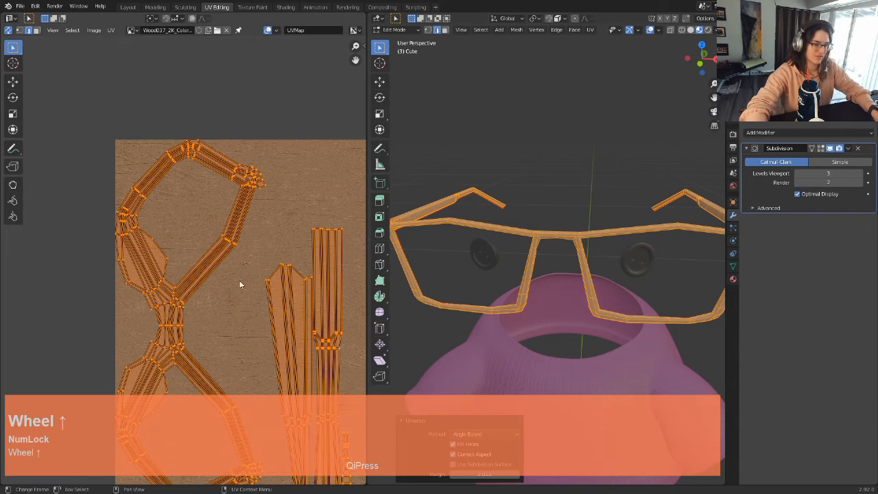
middle_click_drag(229, 302, 188, 207, "shift")
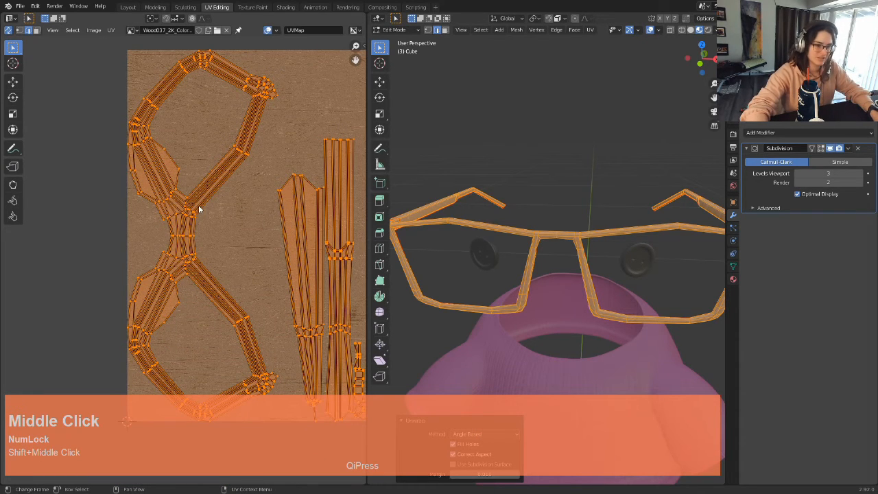
scroll(556, 254, "down", 2)
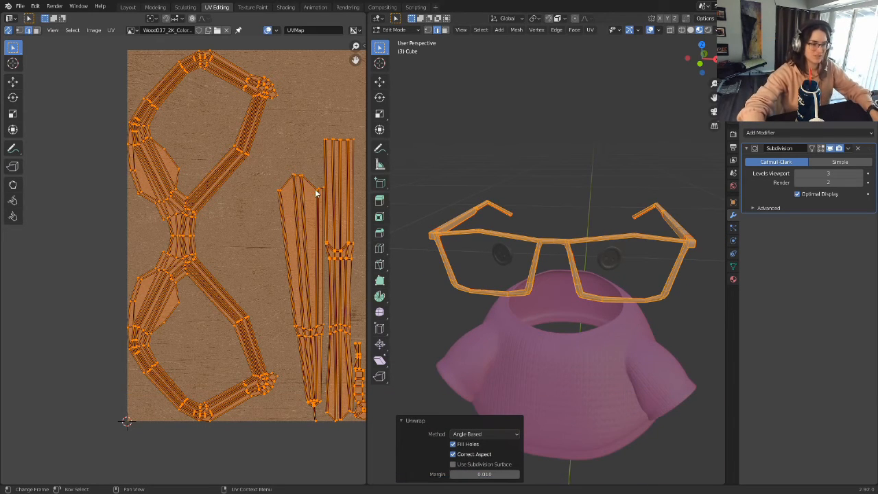
scroll(529, 215, "up", 2)
scroll(526, 228, "up", 1)
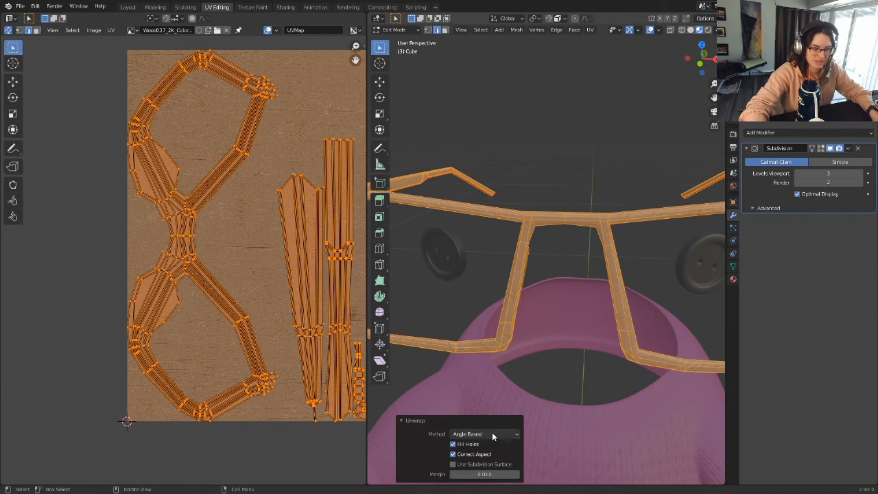
Step: Set the unwrap method to Conformal and check the shape of the UV islands
left_click(492, 432)
left_click(476, 453)
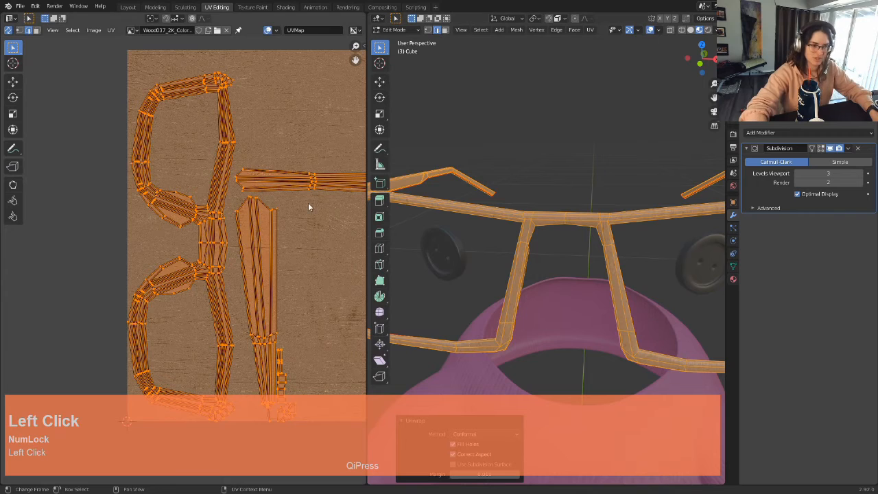
scroll(308, 206, "down", 3)
scroll(270, 270, "up", 5)
middle_click_drag(270, 271, 266, 247, "shift")
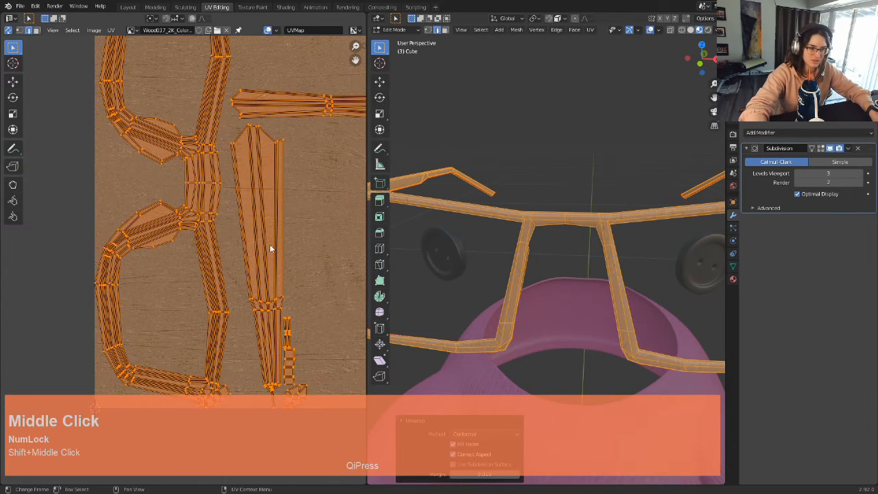
left_click(470, 433)
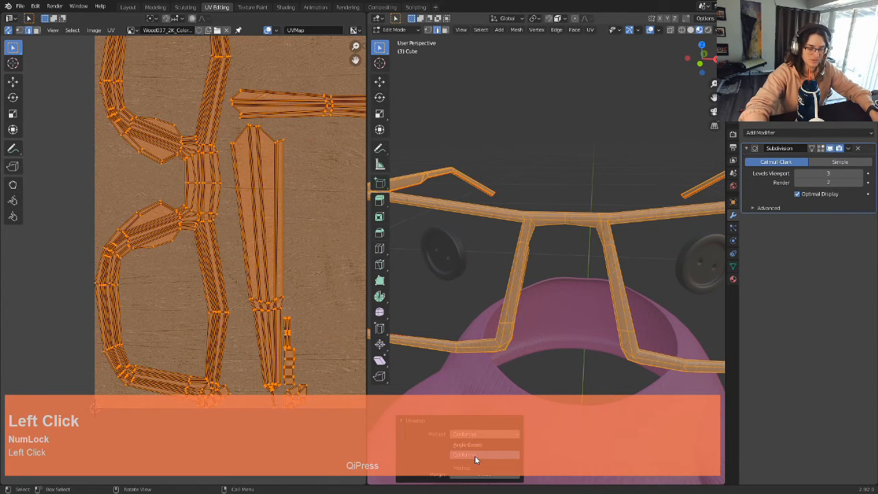
left_click(475, 455)
Step: Examine the Conformal UV islands of the rims and arms, and the seams around the hinge on the glasses
middle_click_drag(286, 319, 255, 269, "shift")
scroll(286, 312, "up", 3)
scroll(549, 234, "down", 3)
middle_click_drag(543, 229, 617, 292)
middle_click_drag(467, 296, 538, 252)
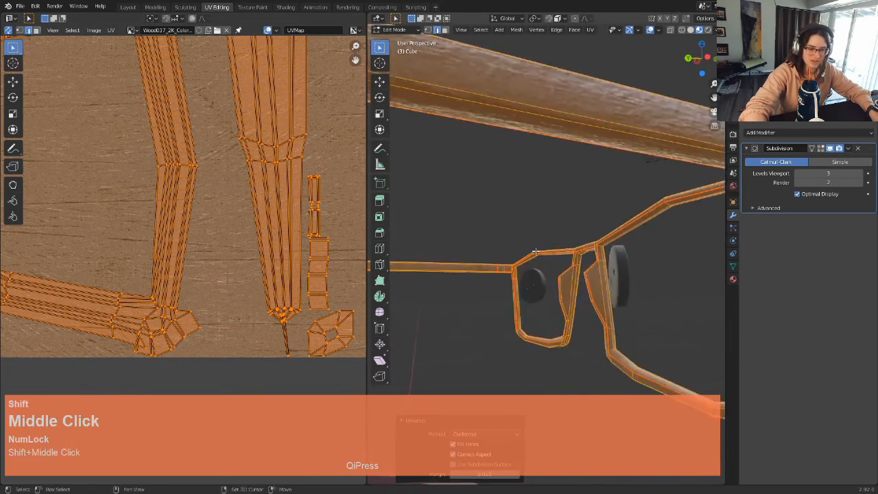
scroll(535, 253, "up", 4)
middle_click_drag(453, 302, 489, 286, "shift")
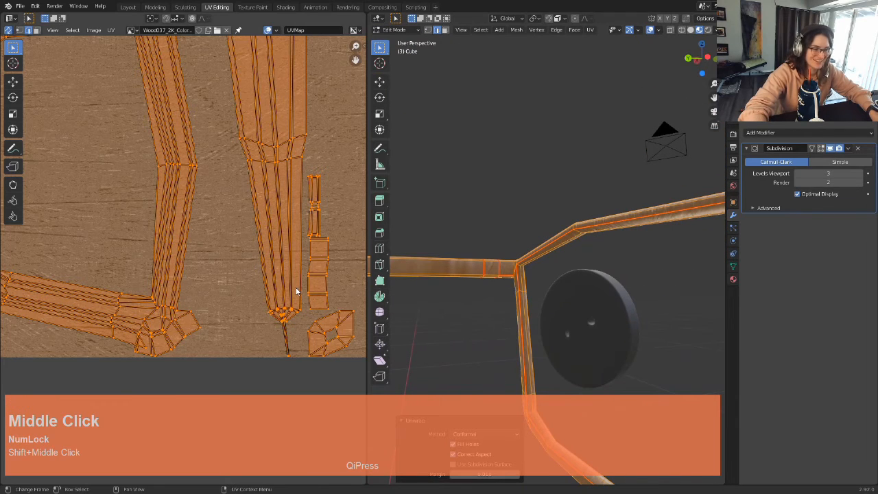
scroll(292, 307, "up", 3)
scroll(514, 295, "up", 1)
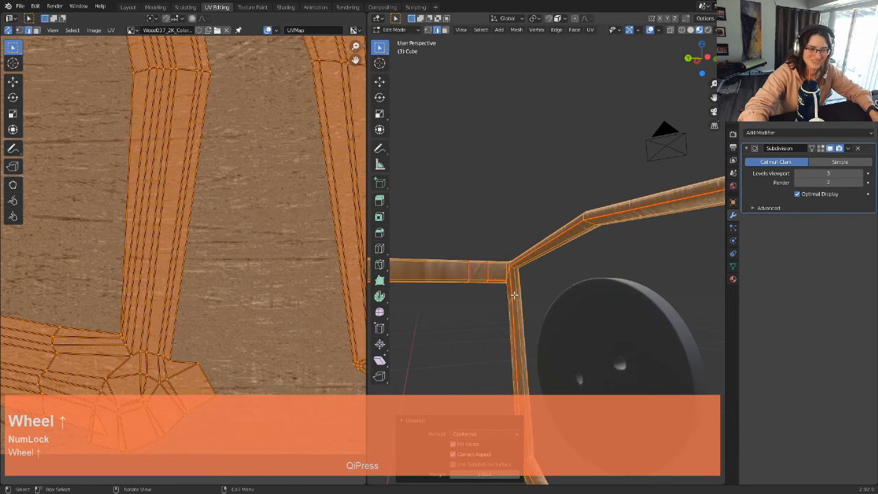
Step: Mark the lower edges of the glasses' arm beside the hinge as a seam
left_click(479, 282)
middle_click_drag(473, 289, 517, 268, "shift")
scroll(517, 268, "down", 1)
scroll(518, 269, "up", 3)
left_click(598, 259)
left_click(629, 260, "shift")
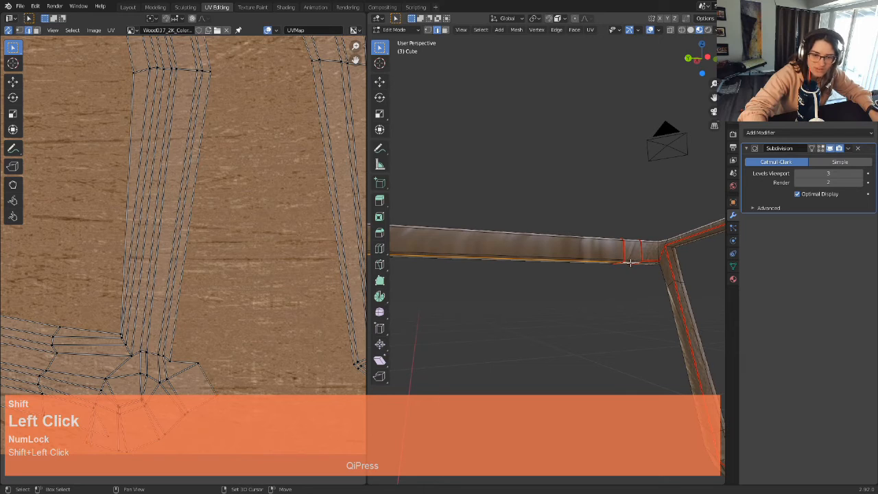
key("ctrl+e")
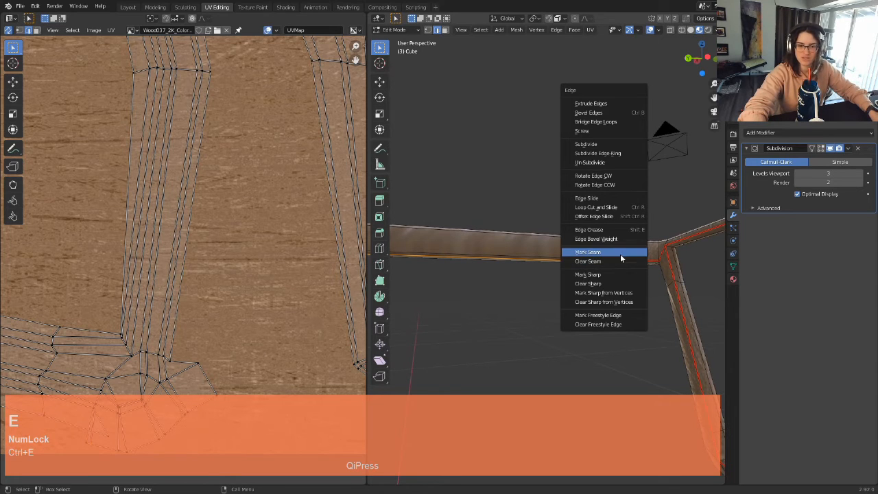
left_click(620, 254)
Step: Select the entire glasses mesh and unwrap it again with the new seam
scroll(610, 238, "down", 1)
scroll(584, 215, "down", 2)
key("a")
key("u")
left_click(586, 213)
scroll(268, 248, "down", 3)
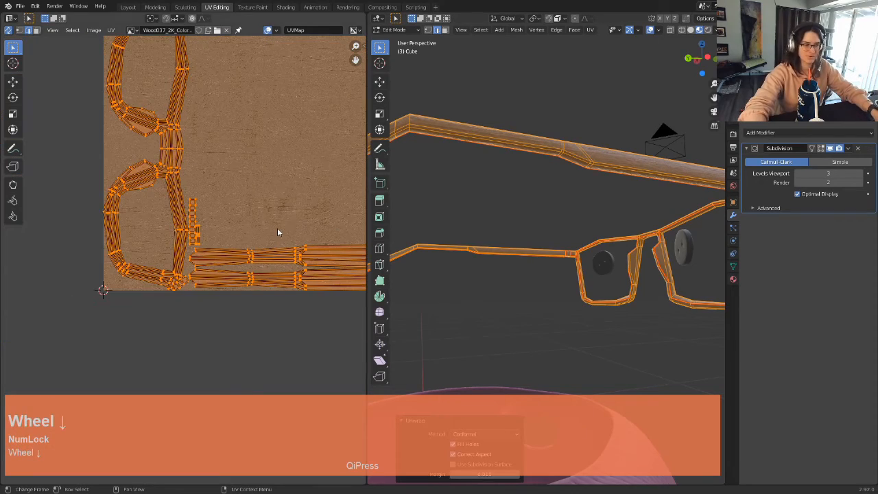
Step: Examine the newly unwrapped arm strips and the small hinge and arm-end islands on the wood texture
middle_click_drag(328, 196, 286, 256, "shift")
scroll(636, 239, "down", 4)
middle_click_drag(636, 239, 590, 283)
scroll(179, 296, "up", 4)
middle_click_drag(201, 271, 230, 242, "shift")
scroll(156, 314, "up", 2)
middle_click_drag(141, 311, 190, 254, "shift")
scroll(596, 245, "down", 2)
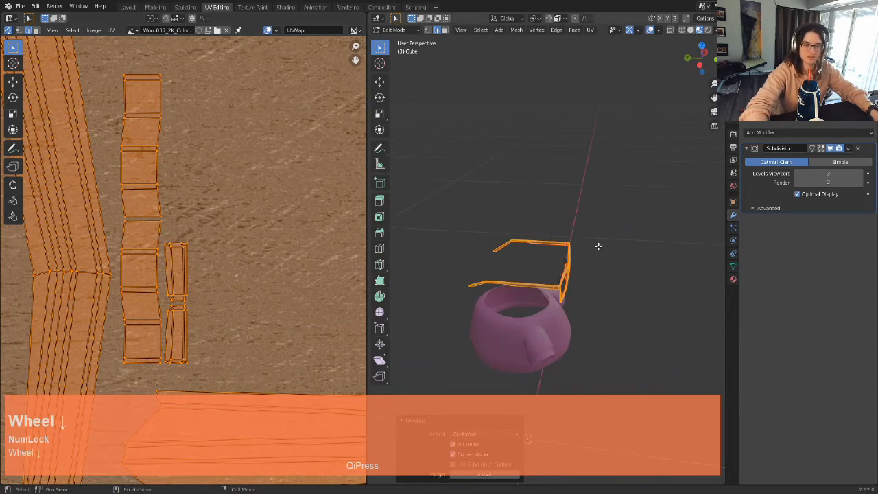
Step: Inspect the wood grain on the glasses in Object Mode from several angles, and return to Edit Mode
middle_click_drag(596, 245, 543, 285)
scroll(543, 285, "down", 1)
scroll(543, 285, "up", 6)
middle_click_drag(544, 321, 551, 313, "shift")
scroll(569, 268, "up", 2)
middle_click_drag(568, 268, 583, 288)
key("Tab")
scroll(570, 261, "down", 4)
scroll(583, 287, "up", 2)
scroll(582, 287, "up", 3)
scroll(590, 286, "down", 2)
scroll(599, 281, "up", 2)
scroll(607, 282, "down", 2)
middle_click_drag(611, 286, 602, 272)
scroll(610, 269, "down", 2)
key("Tab")
scroll(609, 254, "down", 2)
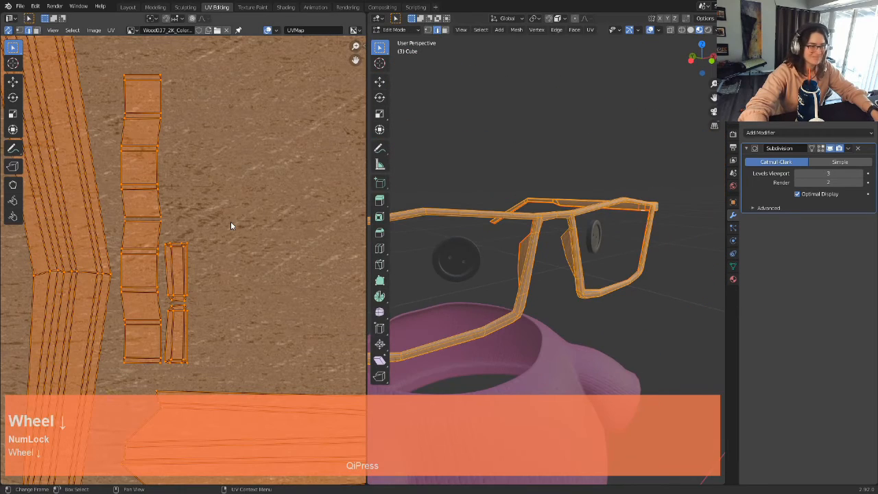
Step: In face selection mode, select the linked UV island of the front frame, rotate it about -90° and place it along the texture's upper edge
scroll(231, 224, "down", 3)
scroll(231, 226, "down", 2)
middle_click_drag(130, 154, 125, 169, "shift")
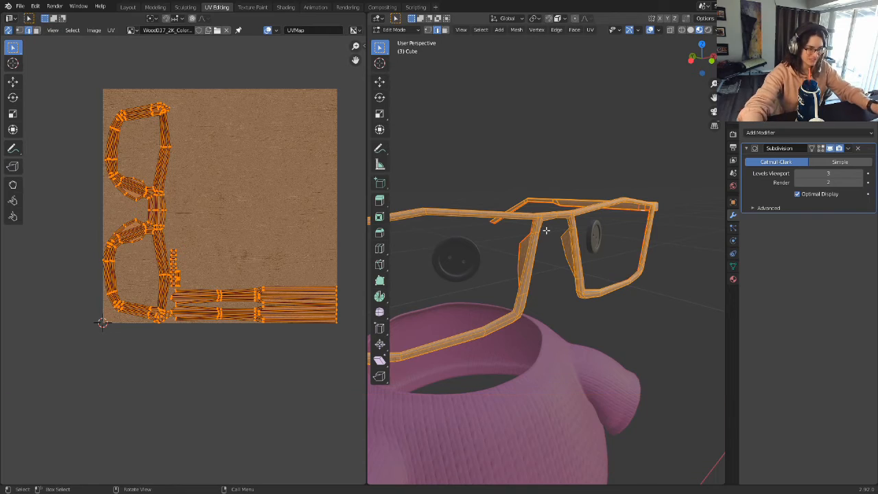
left_click(37, 31)
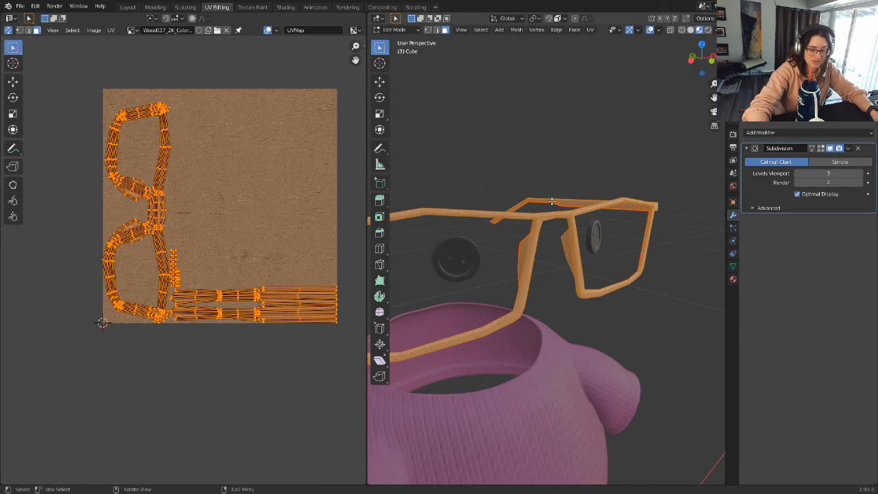
scroll(563, 206, "up", 3)
scroll(577, 215, "down", 2)
left_click(237, 128)
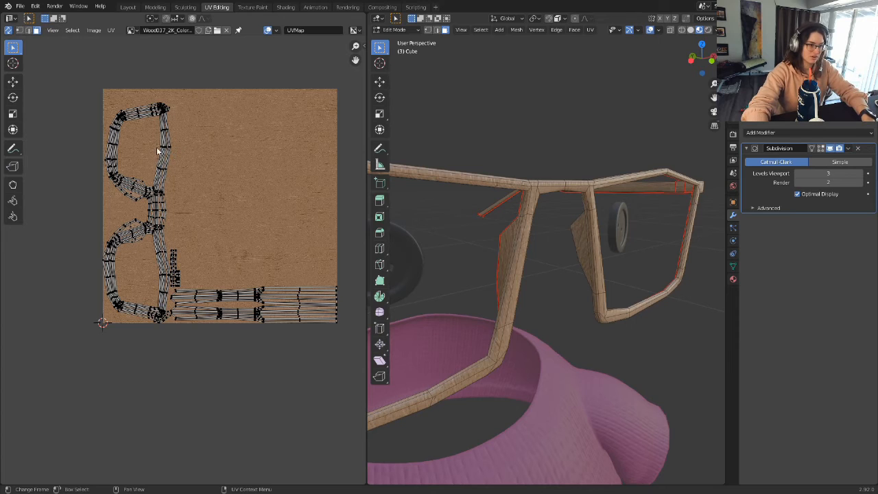
key("l")
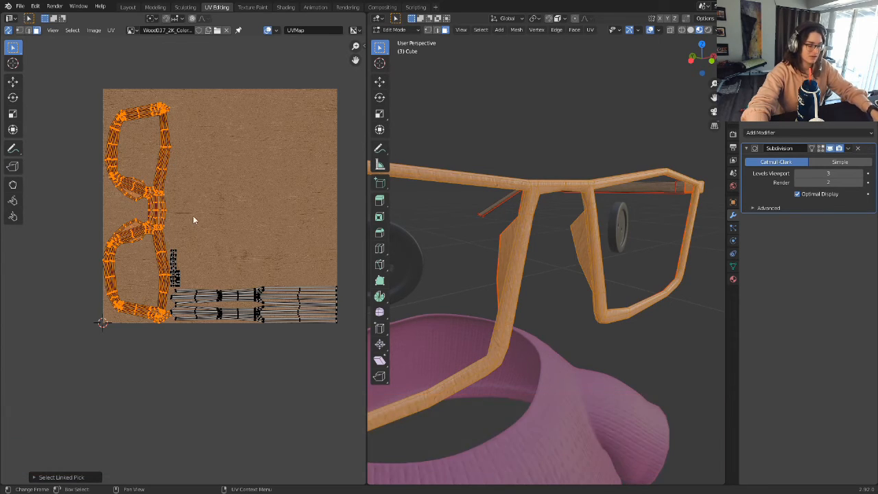
key("g")
left_click(271, 171)
key("r")
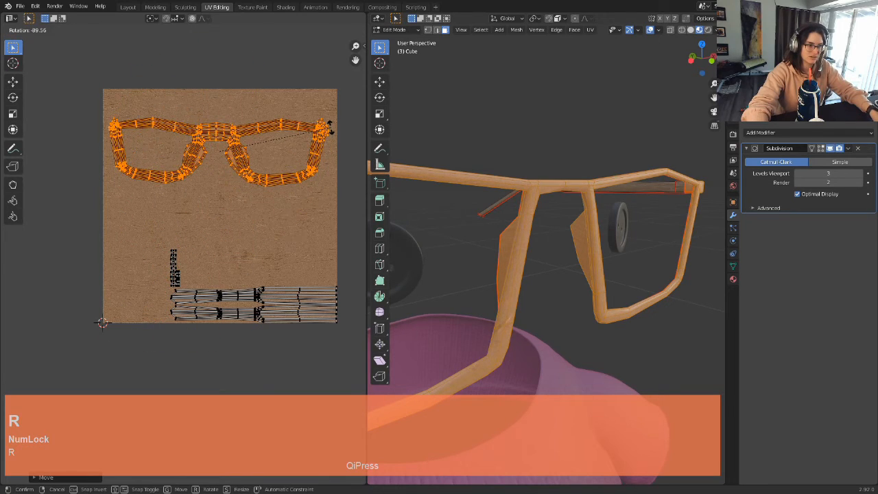
left_click(331, 127)
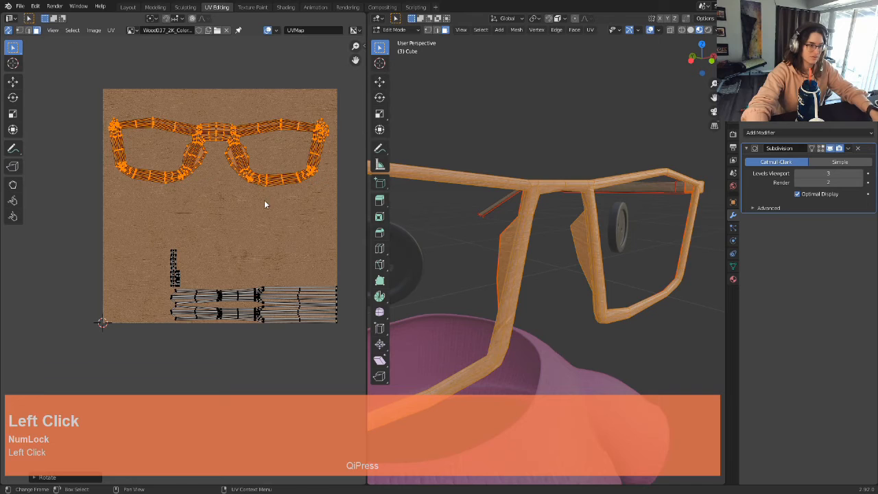
key("g")
left_click(302, 112)
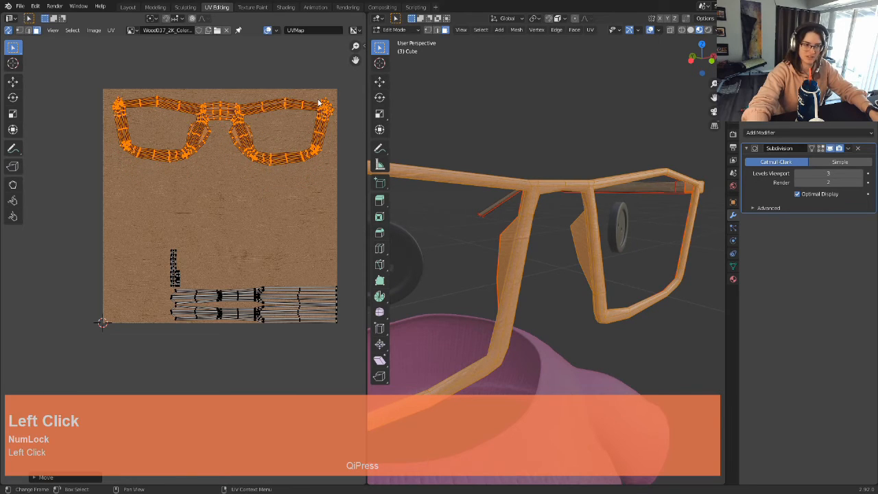
Step: Examine the wood grain on the front frame, outer corner and arm of the glasses in Object Mode
scroll(524, 229, "down", 3)
middle_click_drag(523, 229, 518, 258, "shift")
scroll(523, 299, "up", 6)
scroll(589, 301, "down", 3)
scroll(507, 251, "up", 4)
scroll(508, 251, "down", 4)
key("Tab")
scroll(660, 301, "up", 2)
scroll(594, 313, "up", 2)
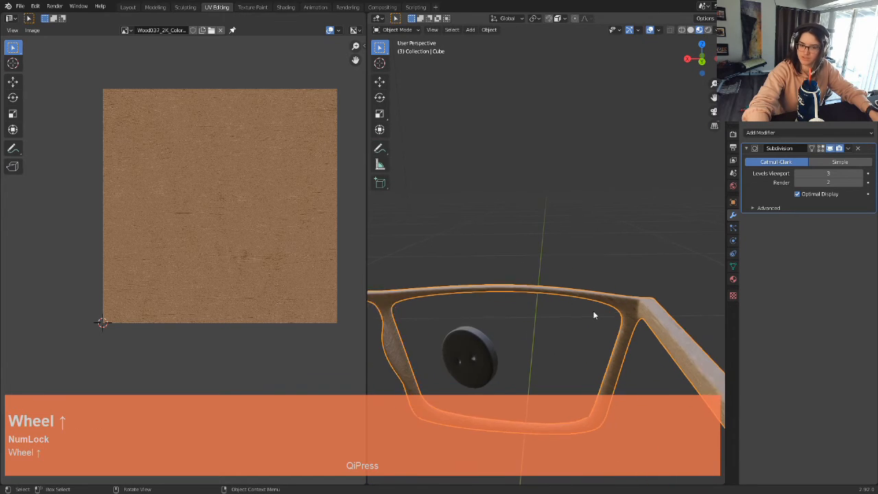
scroll(595, 311, "down", 2)
middle_click_drag(596, 311, 485, 237)
scroll(573, 305, "down", 2)
scroll(566, 239, "up", 3)
scroll(577, 239, "down", 2)
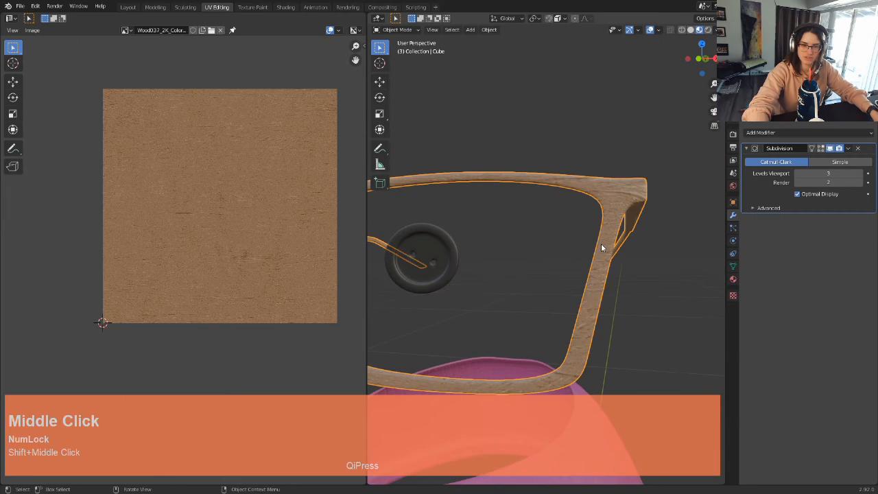
Step: Return to Edit Mode and check the small island beside the arm strips in the UV layout
key("Tab")
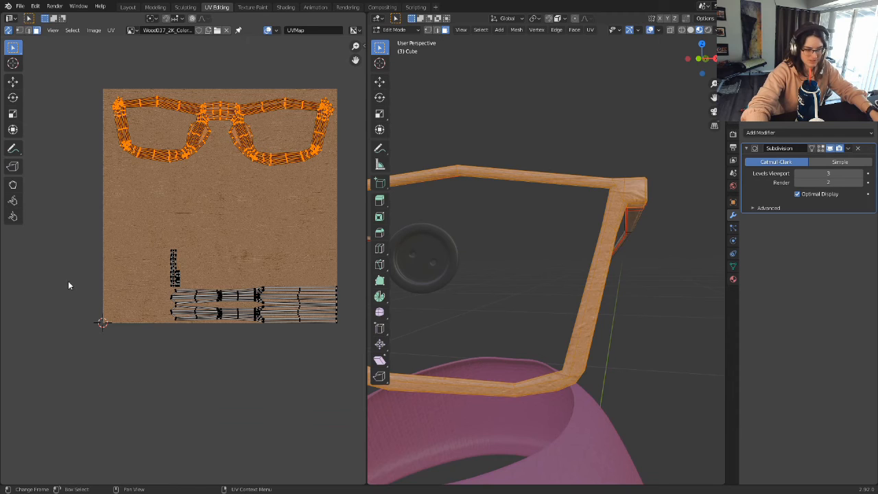
scroll(237, 293, "up", 2)
scroll(220, 277, "down", 2)
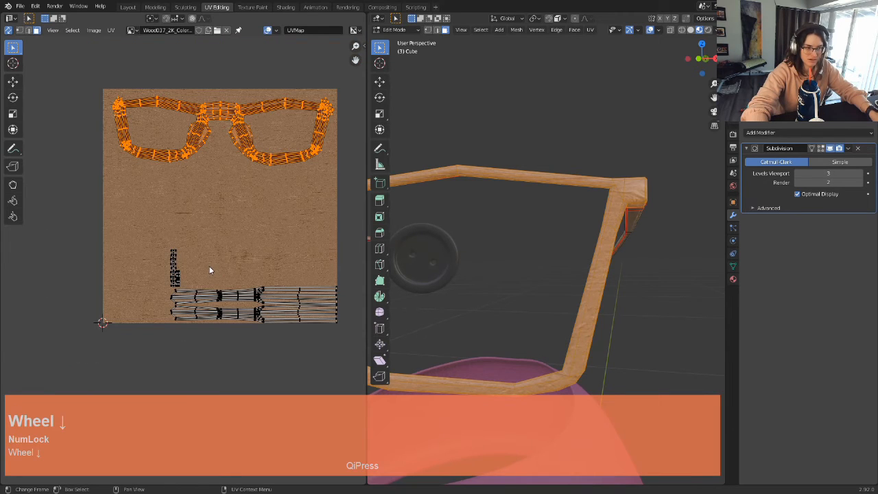
left_click(167, 268)
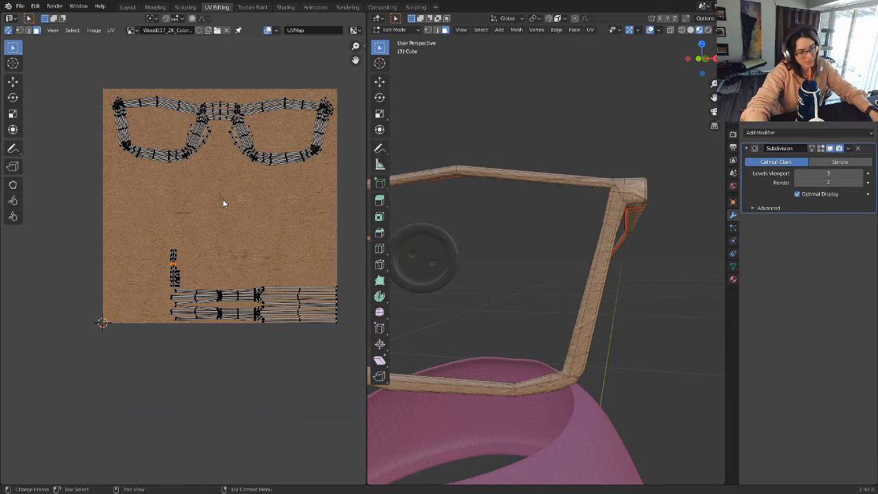
scroll(542, 295, "down", 4)
Step: Return to Object Mode, reveal all hidden parts of the character and clear the selection
key("Tab")
scroll(511, 295, "down", 2)
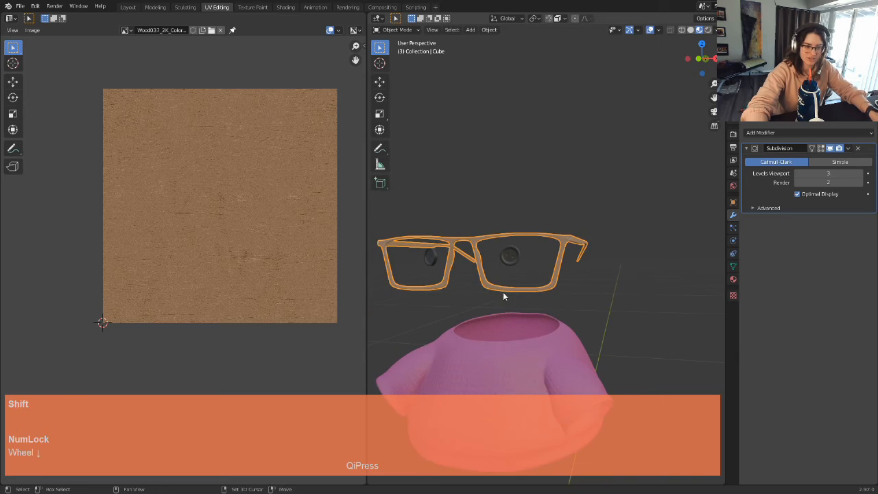
middle_click_drag(508, 295, 556, 268)
middle_click_drag(638, 274, 616, 273)
scroll(621, 273, "up", 2)
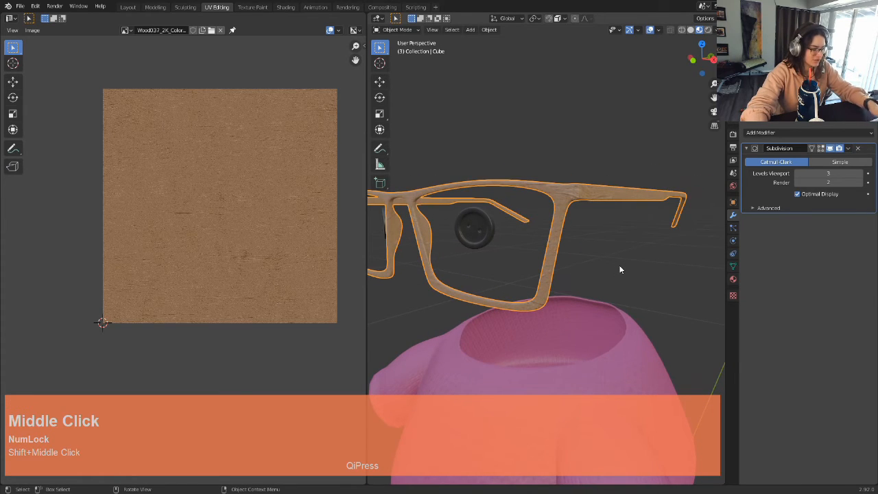
key("alt+h")
left_click(634, 129)
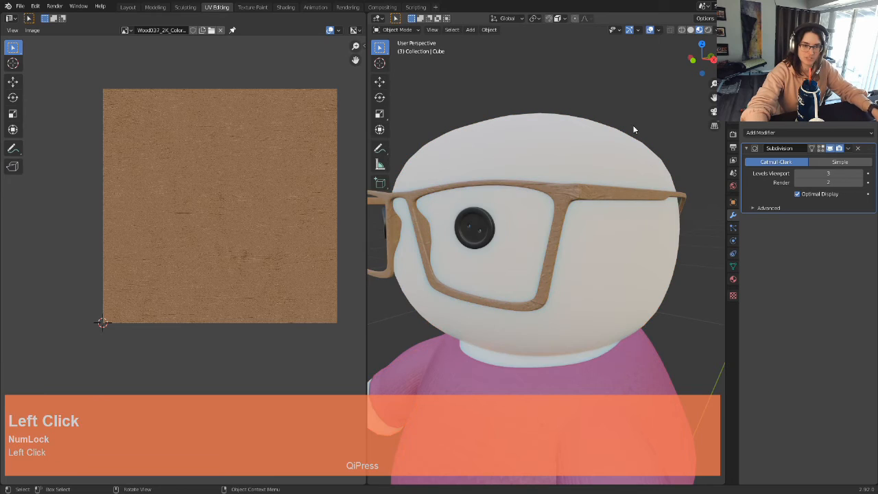
Step: Select the glasses, show their material settings and switch to the Shading workspace focused on the outer hinge corner
scroll(602, 180, "up", 1)
middle_click_drag(617, 201, 666, 202)
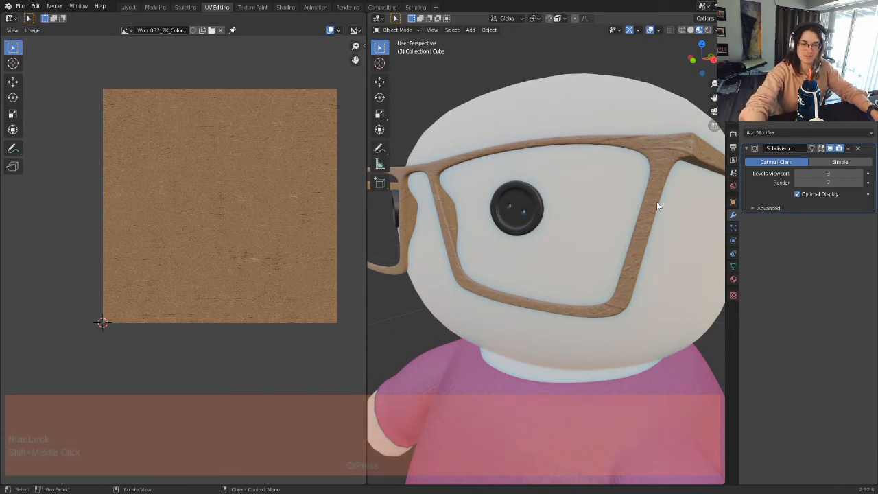
scroll(692, 173, "up", 1)
middle_click_drag(692, 173, 643, 186, "shift")
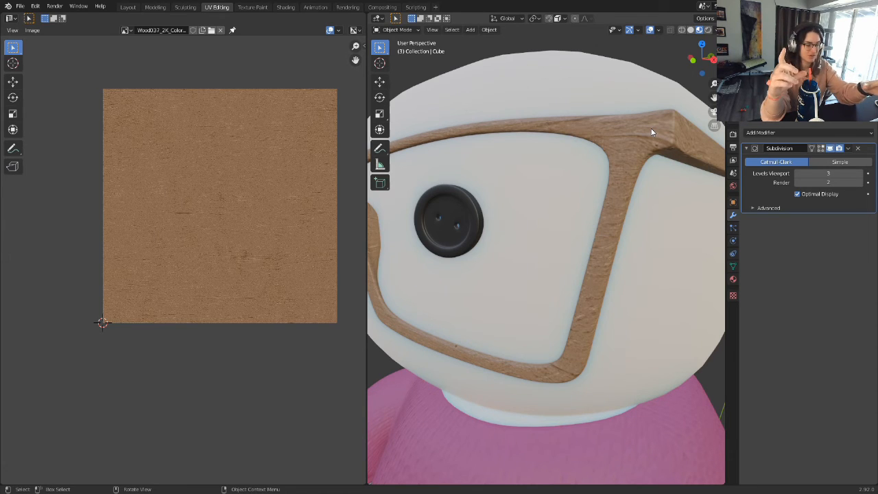
left_click(648, 130)
scroll(655, 153, "up", 3)
middle_click_drag(676, 152, 611, 172, "shift")
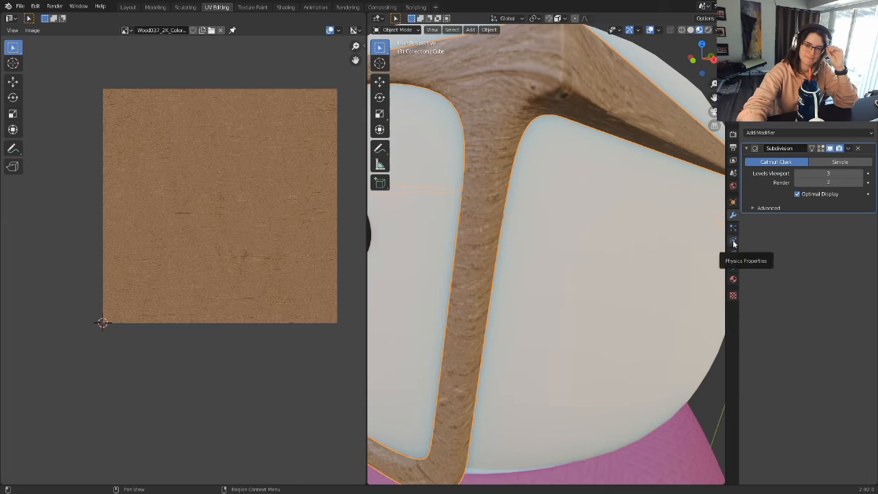
left_click(732, 278)
scroll(672, 141, "down", 5)
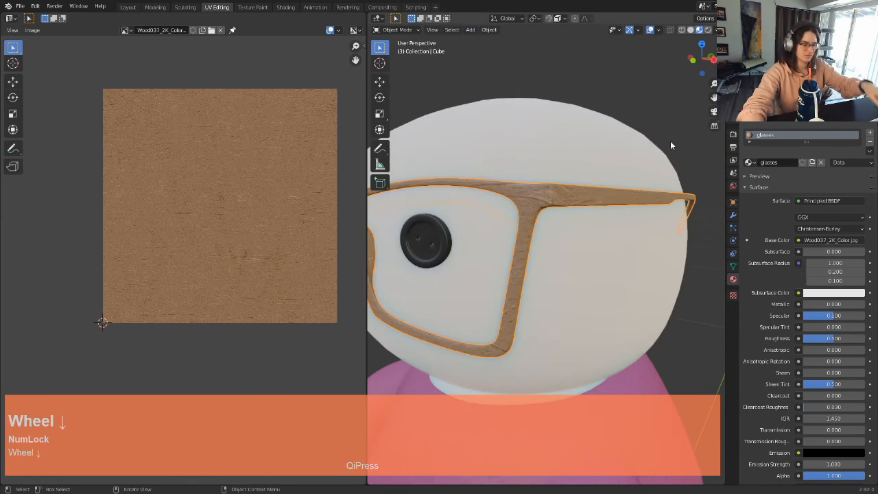
left_click(286, 7)
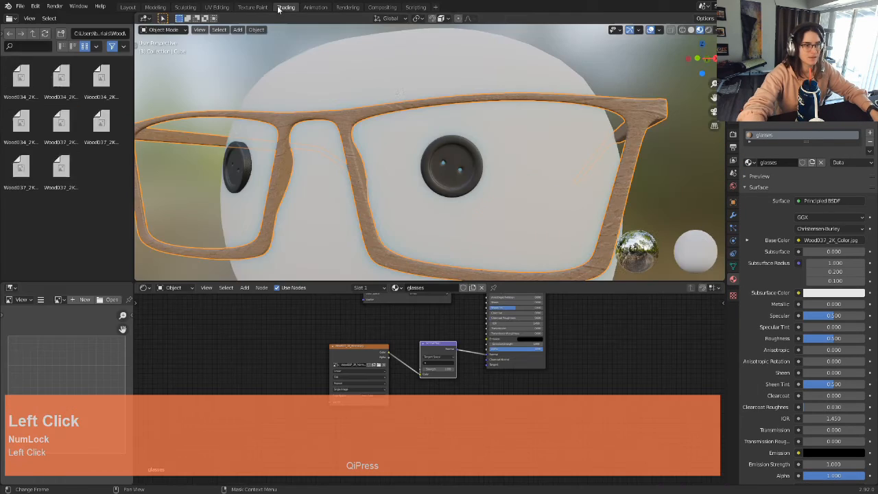
scroll(548, 133, "down", 3)
mouse_move(588, 127)
middle_mouse_down("shift")
mouse_move(502, 139)
mouse_move(514, 129)
mouse_move(528, 149)
middle_mouse_up("shift")
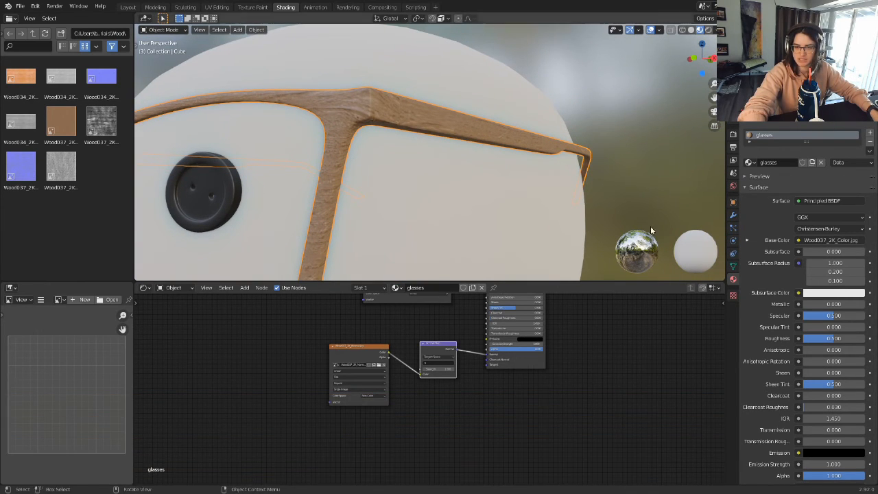
Step: Add a second material slot with a new material to the glasses, setting Metallic to 1.000 and darkening the base color to grey
left_click(872, 135)
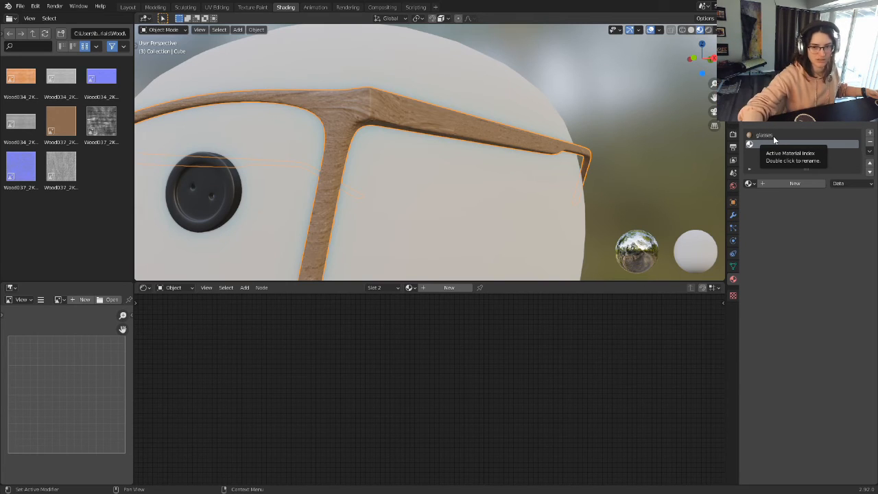
left_click(765, 182)
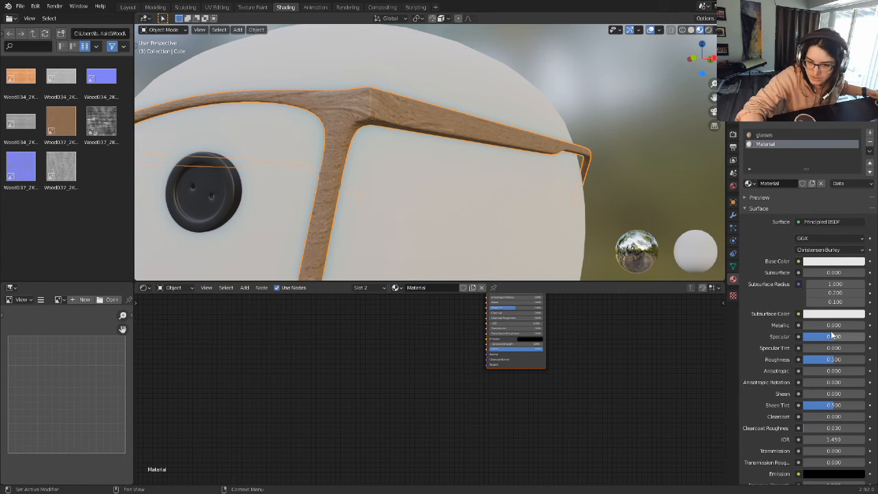
left_click_drag(840, 325, 863, 325)
left_click(830, 267)
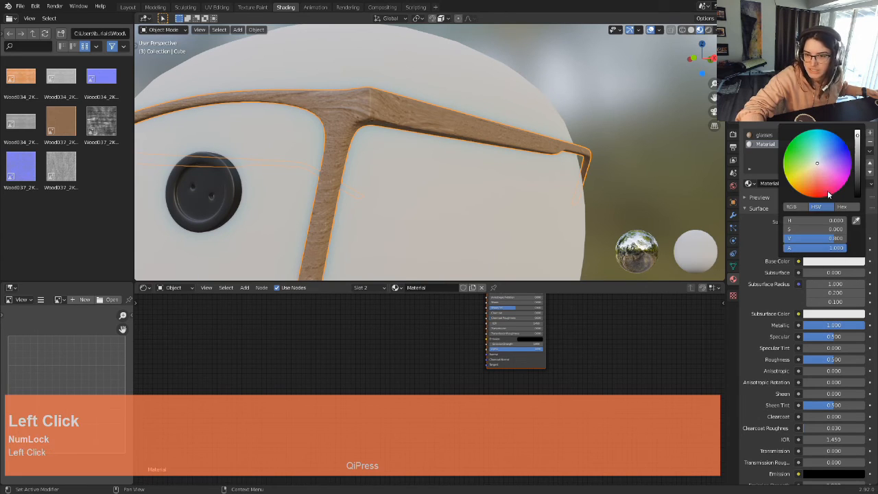
scroll(816, 165, "down", 15, "ctrl")
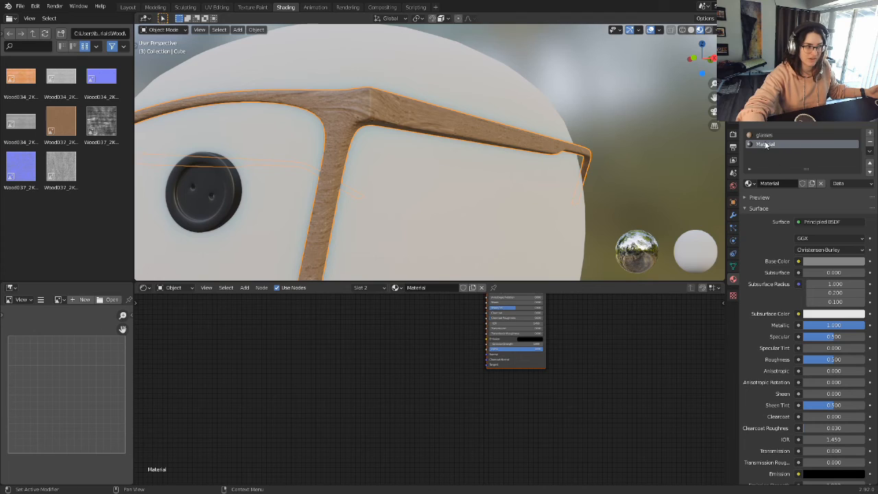
Step: Assign the grey metallic material to the face loop between the two seams on one glasses arm, and return to Object Mode
key("Tab")
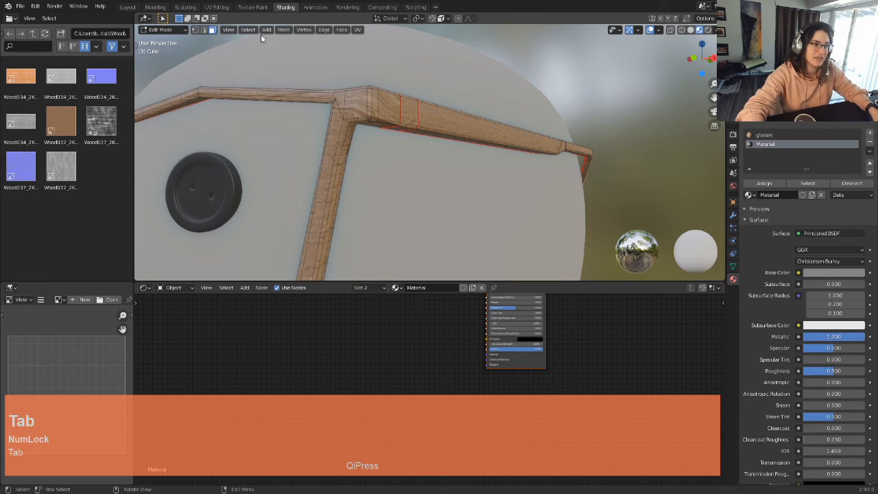
left_click(212, 29)
left_click(403, 117, "alt")
scroll(456, 118, "down", 3)
middle_click_drag(457, 118, 435, 161)
scroll(435, 161, "up", 2)
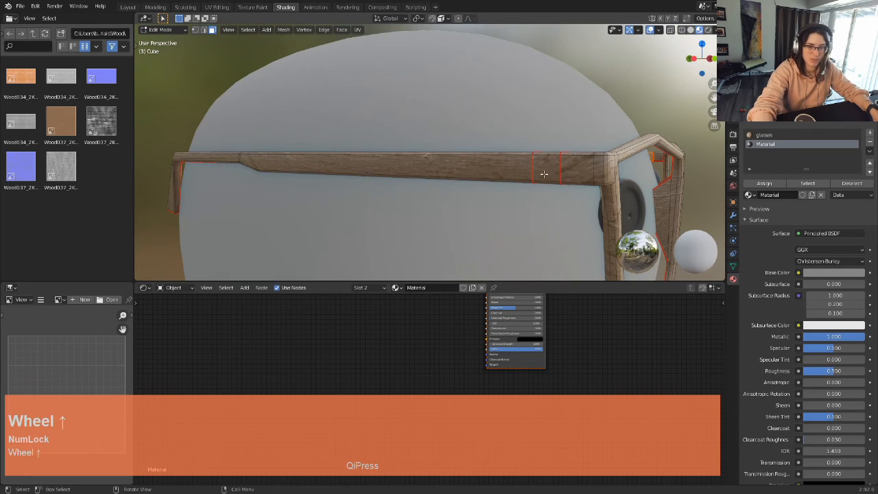
left_click(553, 177, "alt")
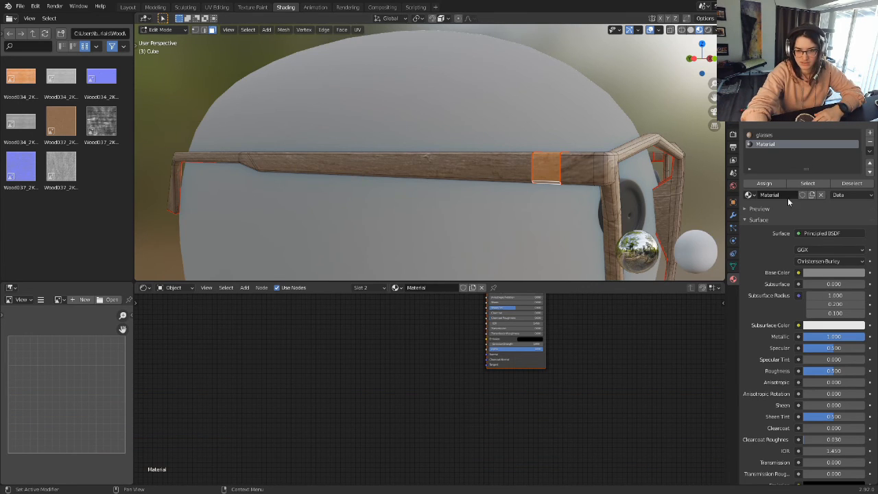
left_click(767, 182)
scroll(560, 181, "down", 3)
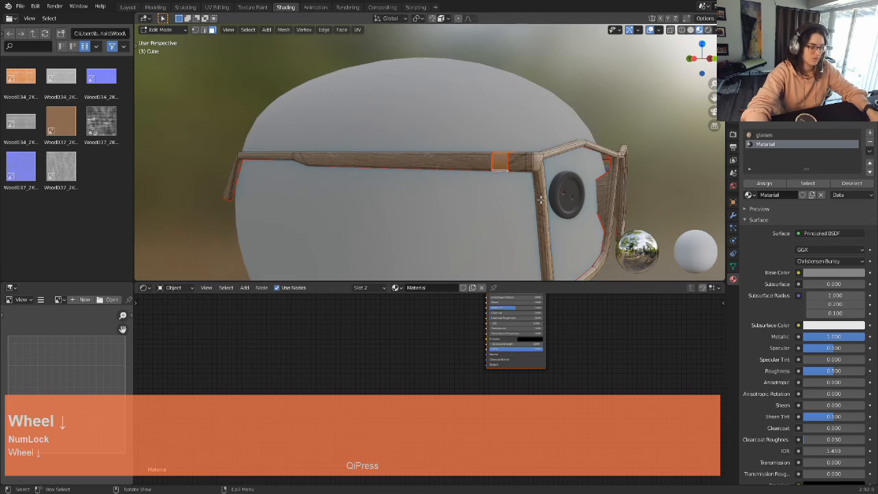
key("Tab")
Step: Apply the same metallic material to the seam-bounded face loop on the opposite glasses arm in Edit Mode, finishing in Object Mode
middle_click_drag(561, 180, 455, 210)
scroll(454, 210, "up", 2)
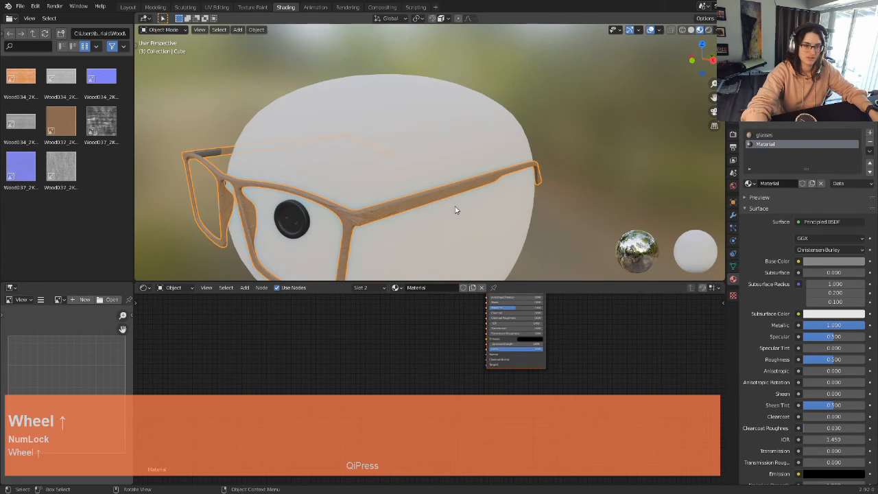
key("Tab")
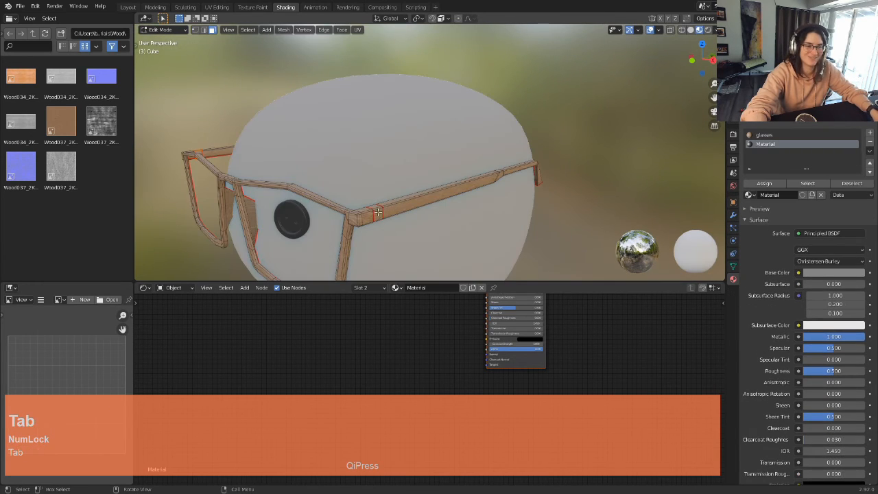
scroll(378, 211, "up", 3)
middle_click_drag(378, 212, 350, 211)
scroll(350, 211, "up", 2)
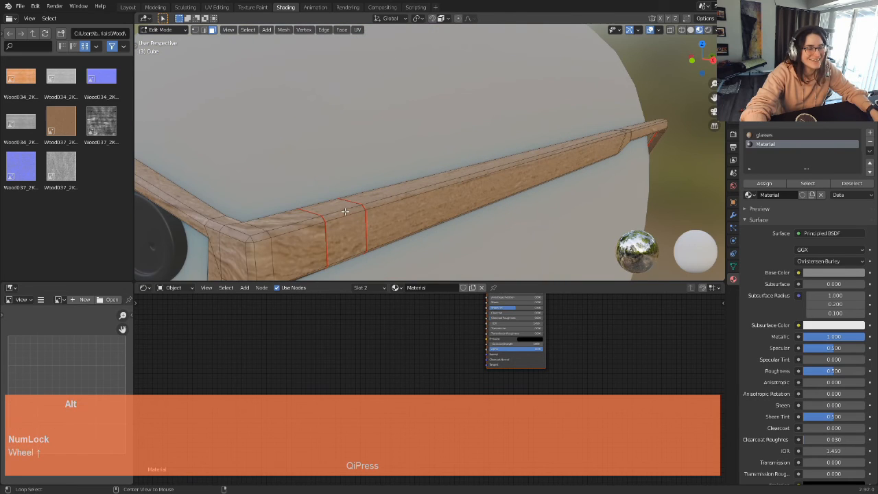
left_click(345, 212, "alt")
left_click(773, 184)
key("Tab")
scroll(391, 155, "down", 5)
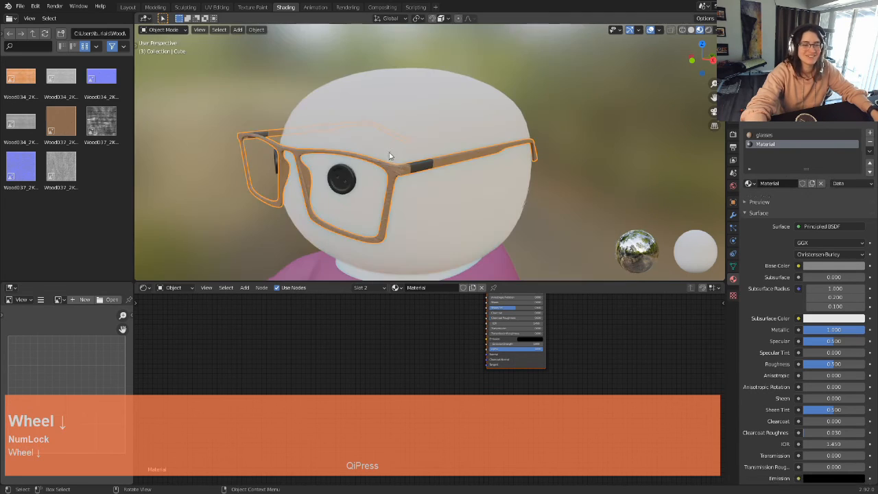
Step: Inspect the metallic hinge section on the glasses arm from several angles, ending with a close side view
middle_click_drag(422, 163, 457, 186)
scroll(519, 194, "down", 2)
middle_click_drag(520, 194, 451, 149)
scroll(441, 177, "up", 5)
scroll(506, 131, "up", 3)
middle_click_drag(506, 131, 524, 151)
scroll(503, 158, "down", 2)
scroll(503, 159, "down", 2)
Step: Compare the metallic section's extent in Edit Mode and Object Mode, and check the whole glasses from the front
key("Tab")
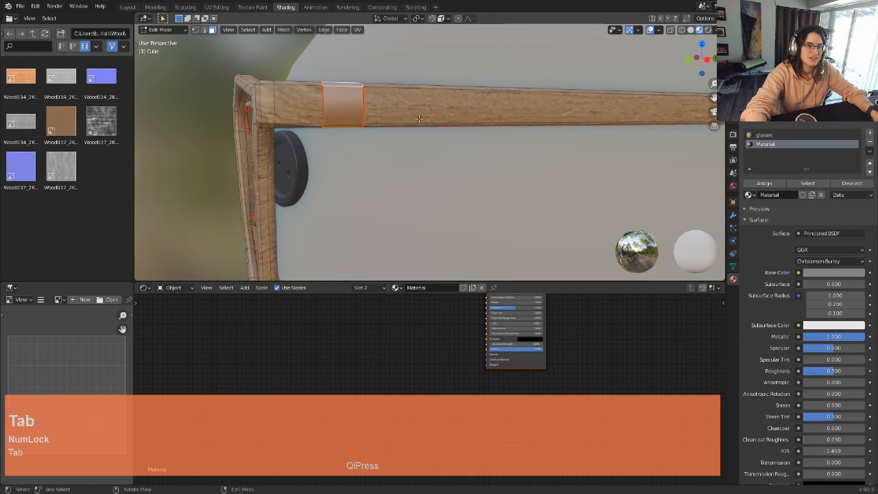
key("Tab")
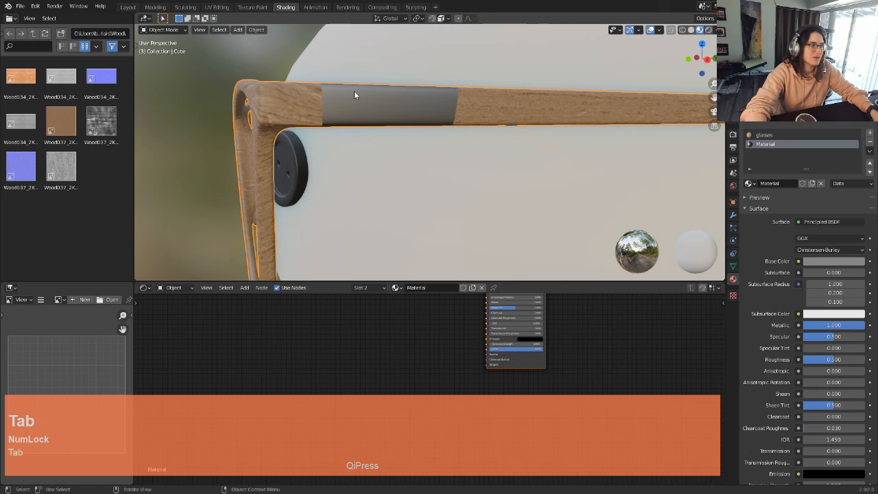
key("Tab")
key("Tab")
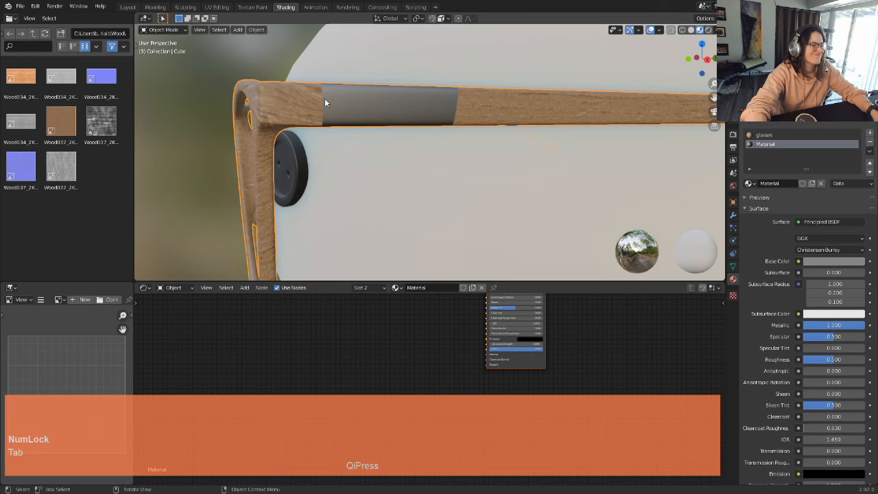
key("Tab")
key("Tab")
key("Tab")
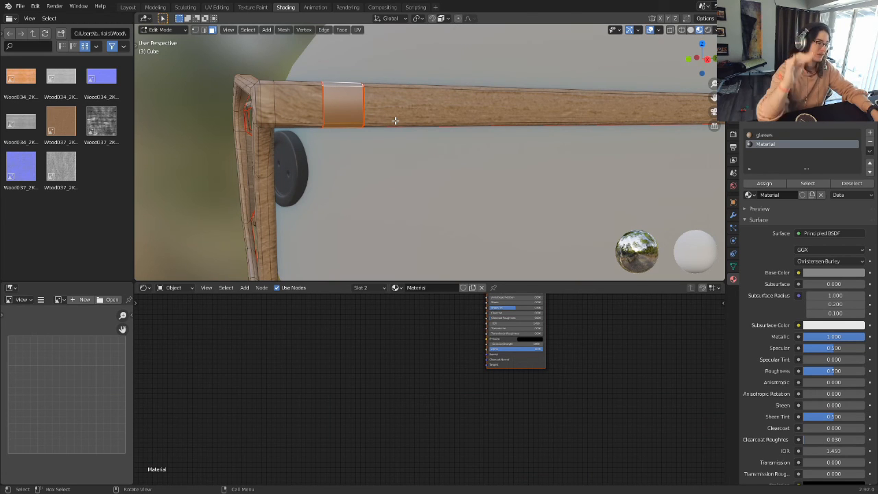
key("Tab")
scroll(395, 122, "down", 5)
middle_click_drag(393, 123, 484, 171)
scroll(540, 197, "up", 3)
scroll(487, 128, "down", 4)
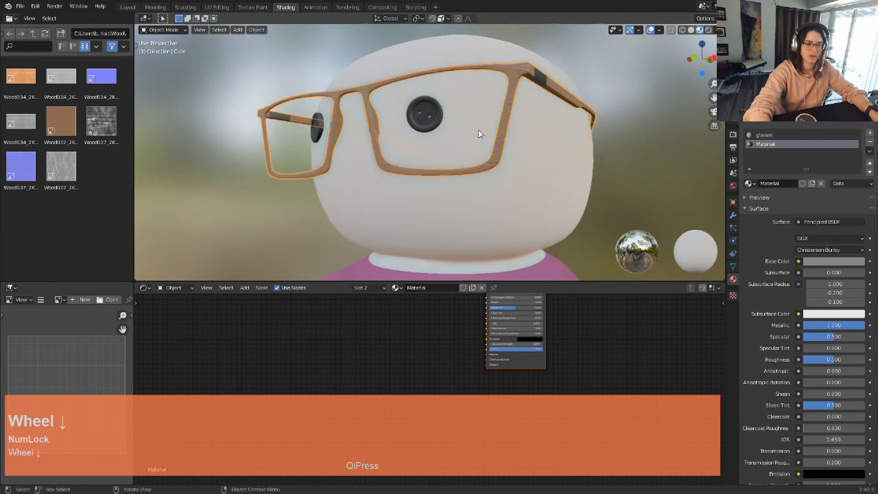